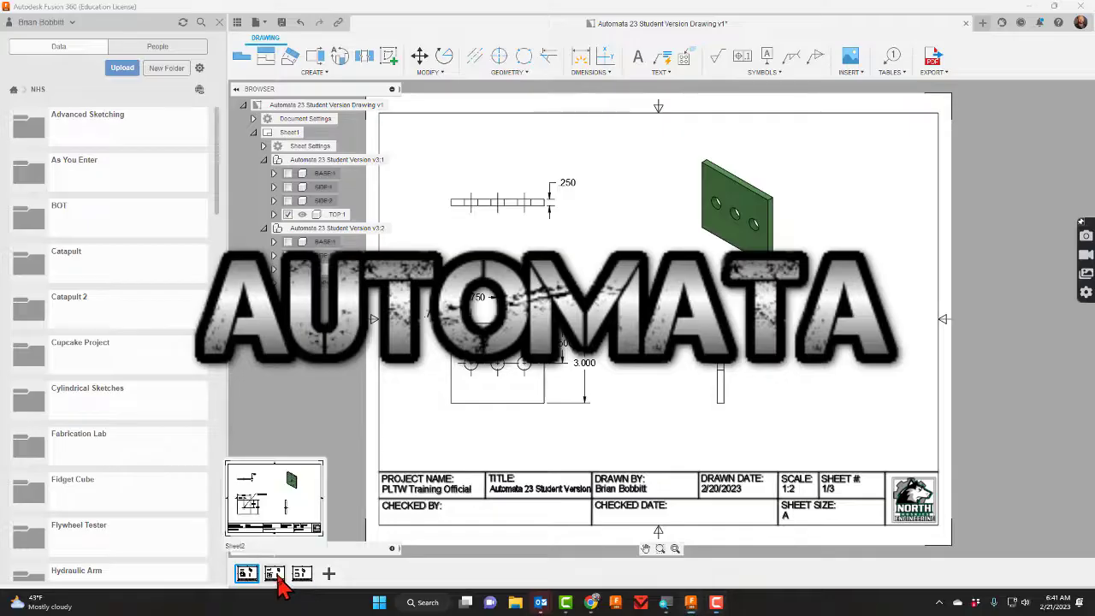
Look through the second and third sheets of the Automata part drawing
{"action": "left_click", "coordinate": [277, 577]}
{"action": "left_click", "coordinate": [302, 576]}
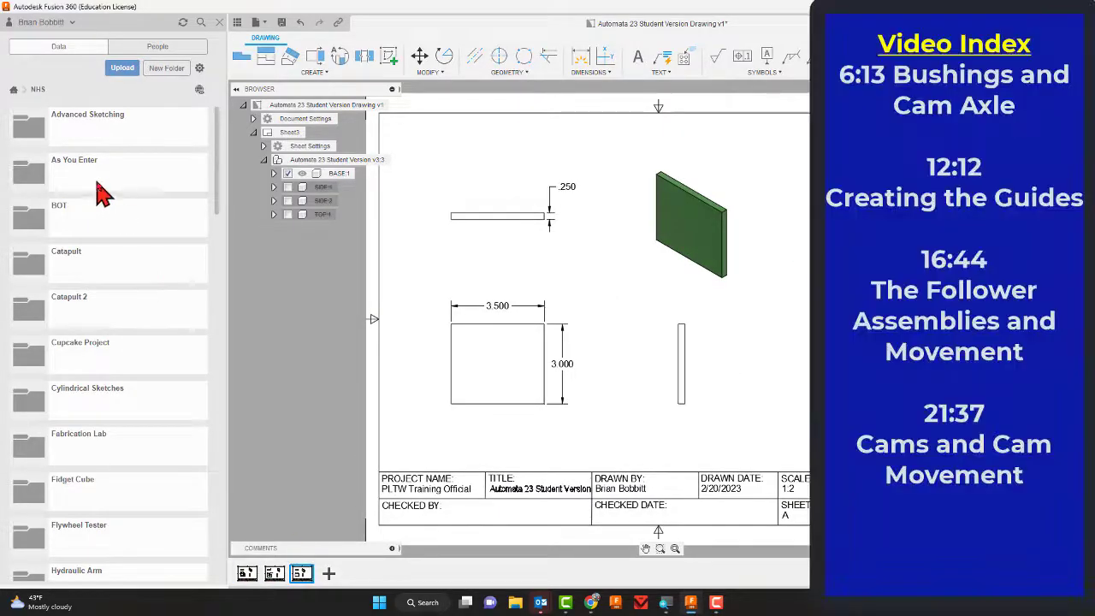
Create a new folder named Automata in the NHS project and open it
{"action": "left_click", "coordinate": [171, 74]}
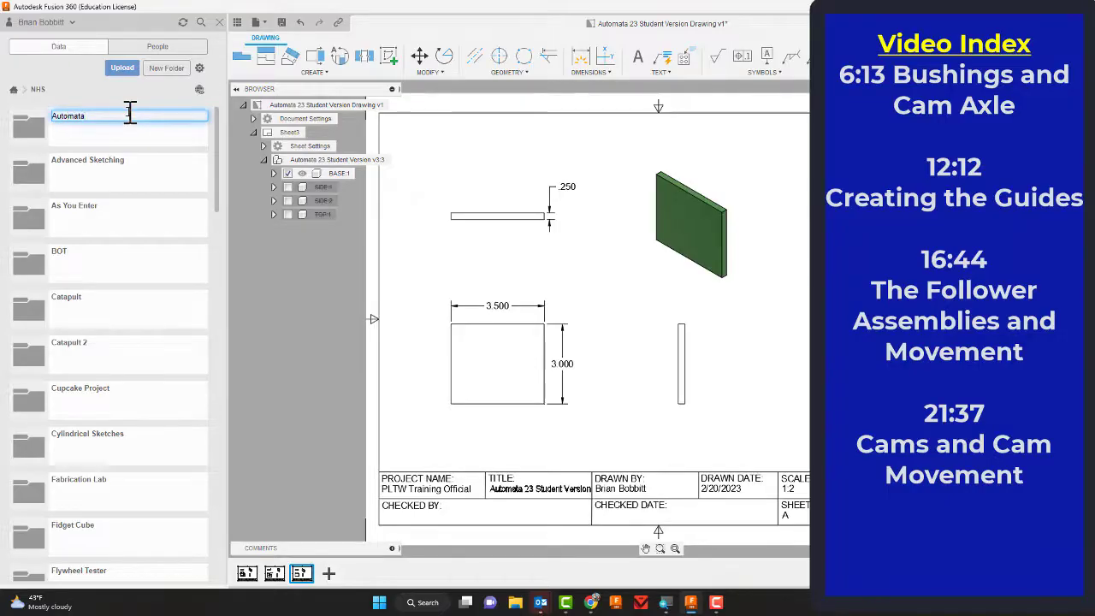
{"action": "key", "text": "Return"}
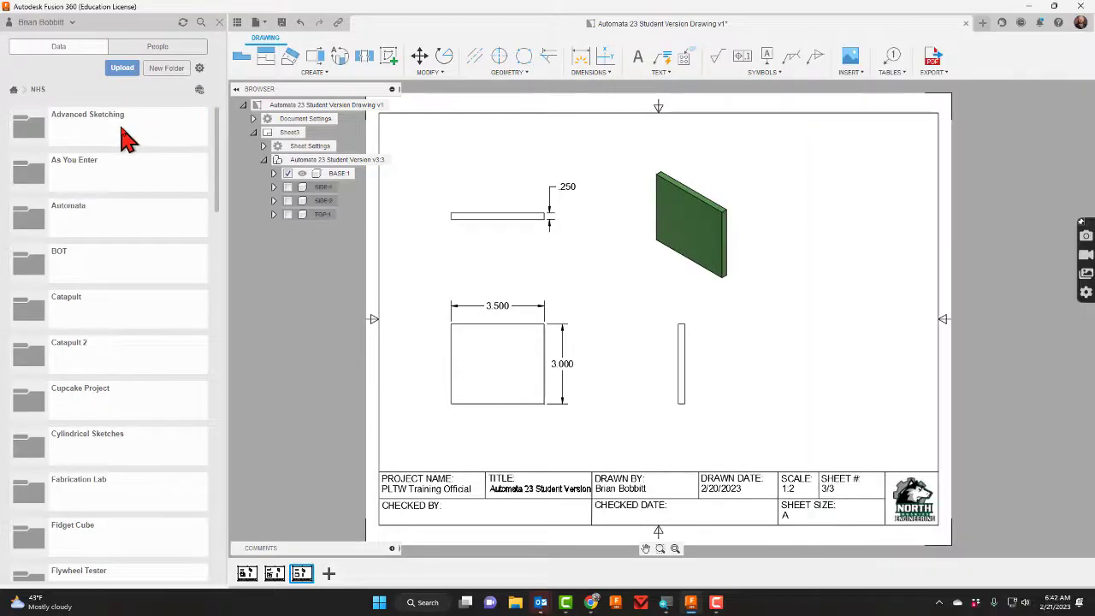
{"action": "left_click", "coordinate": [103, 225]}
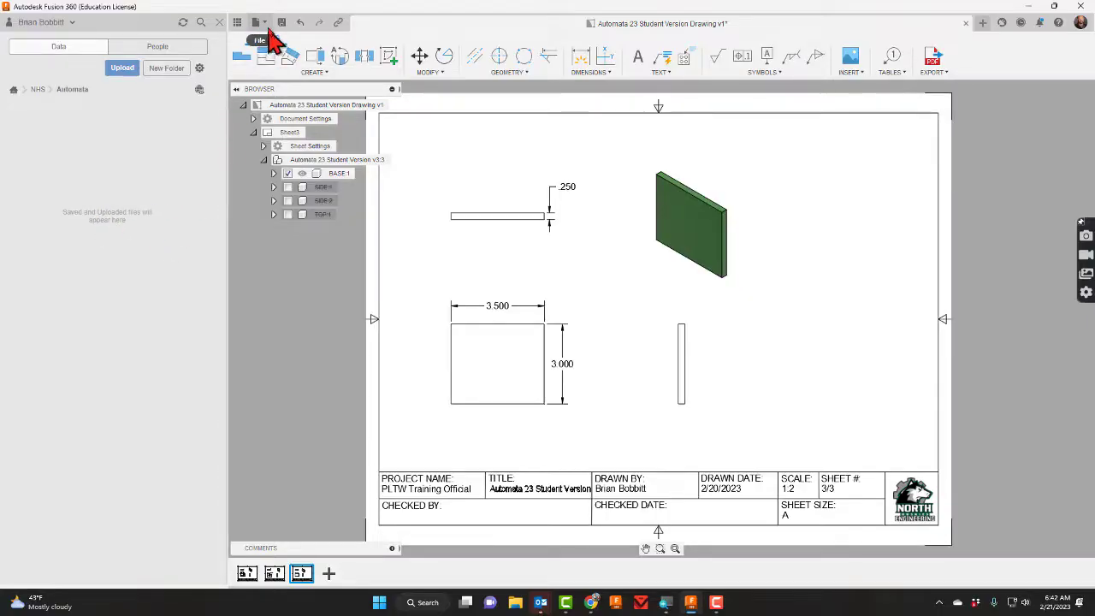
Start a new design and create an internal, activated component named BOTTOM
{"action": "left_click", "coordinate": [256, 22]}
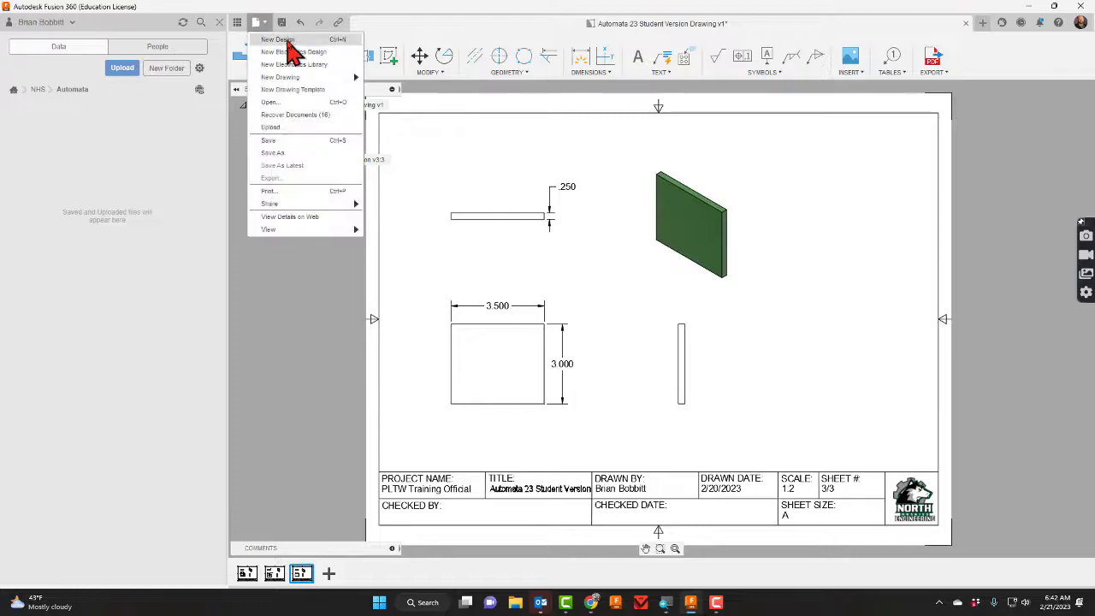
{"action": "left_click", "coordinate": [280, 43]}
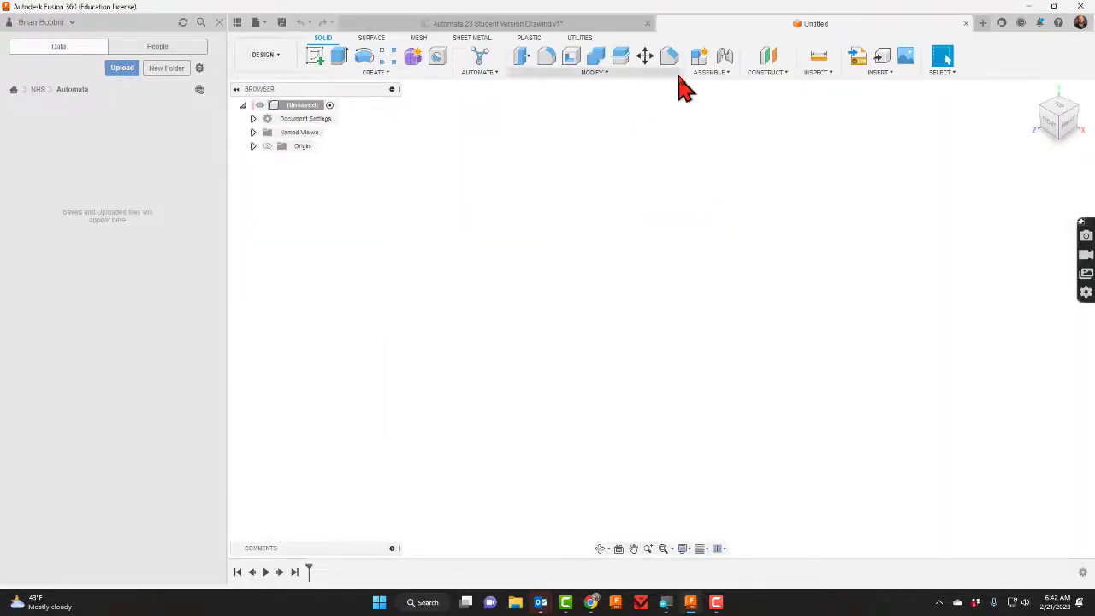
{"action": "left_click", "coordinate": [701, 64]}
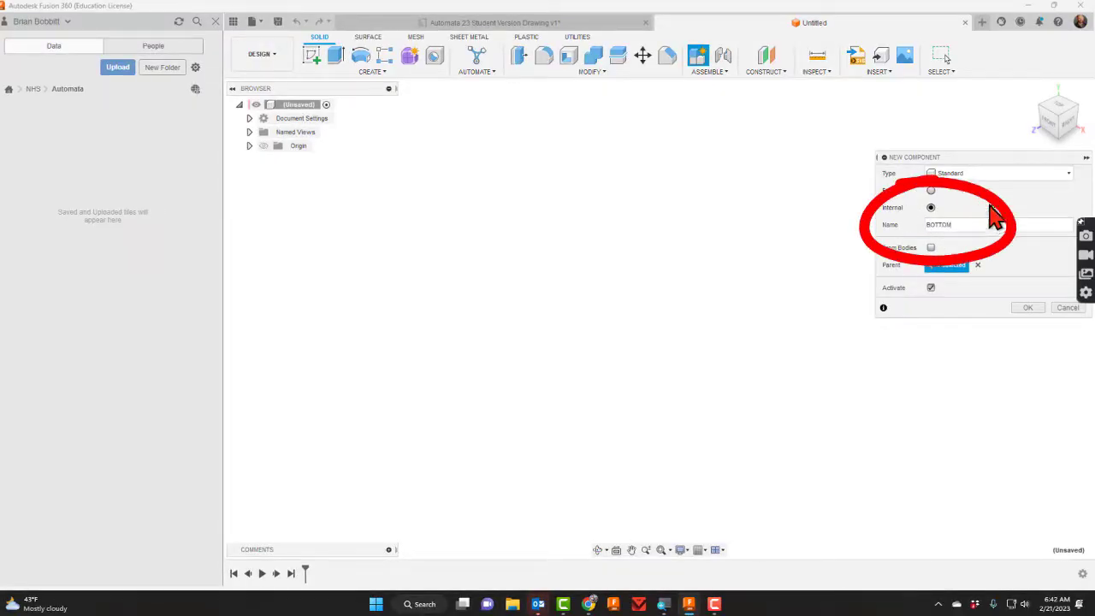
{"action": "left_click", "coordinate": [1027, 307]}
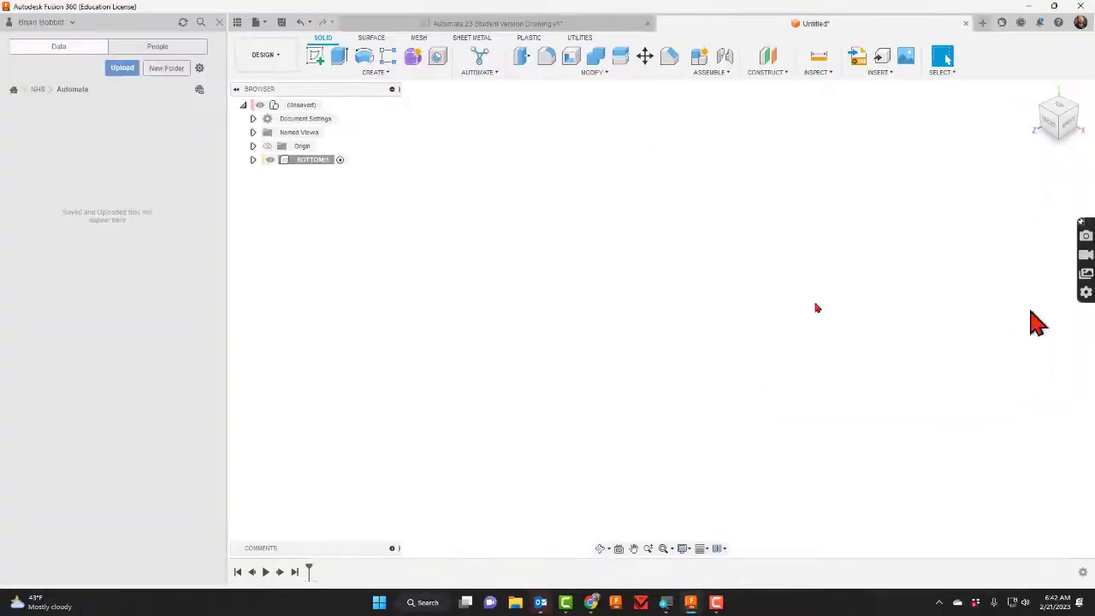
Sketch a two-point rectangle about 4.46 by 2.81 in on the horizontal plane, with one corner at the origin
{"action": "left_click", "coordinate": [316, 57]}
{"action": "left_click", "coordinate": [671, 359]}
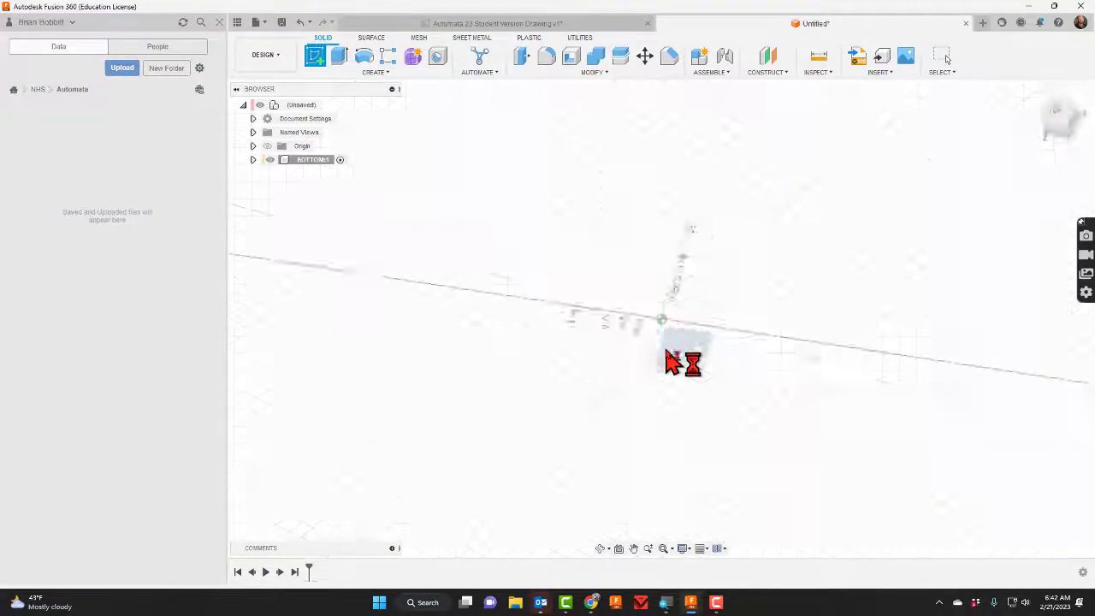
{"action": "left_click", "coordinate": [338, 56]}
{"action": "left_click", "coordinate": [662, 319]}
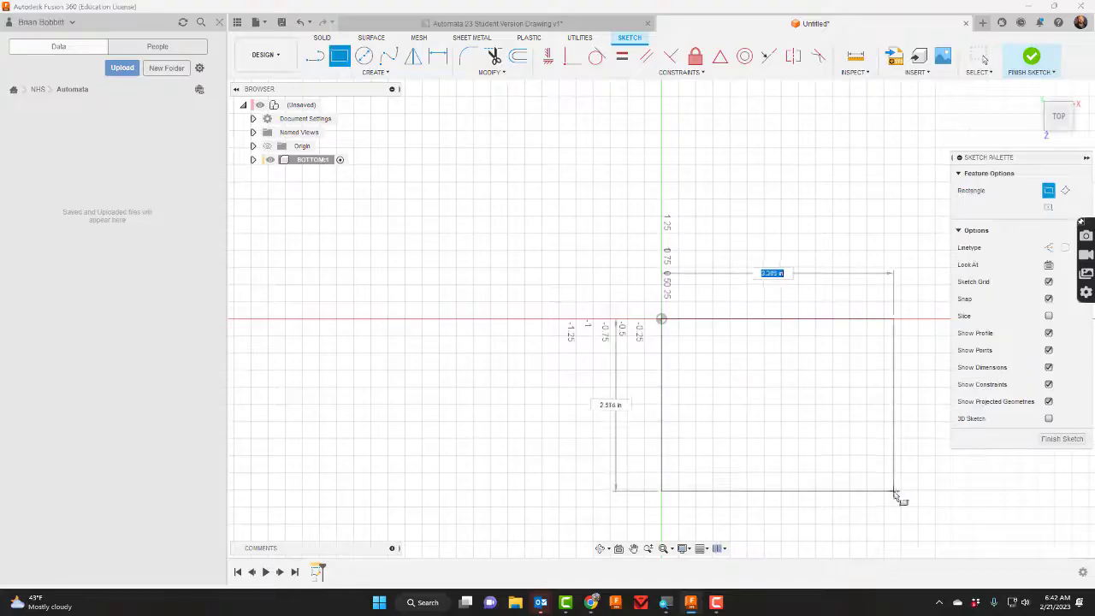
{"action": "left_click", "coordinate": [966, 510]}
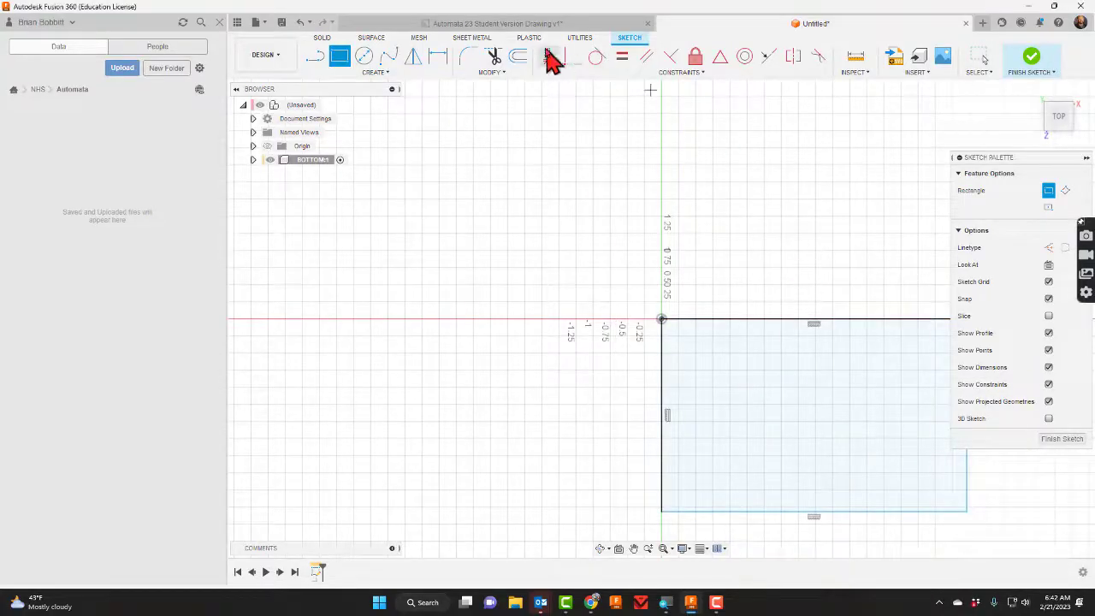
Check the base plate's sizes on the drawing and dimension the rectangle 3.5 in wide and 3 in deep
{"action": "left_click", "coordinate": [517, 26]}
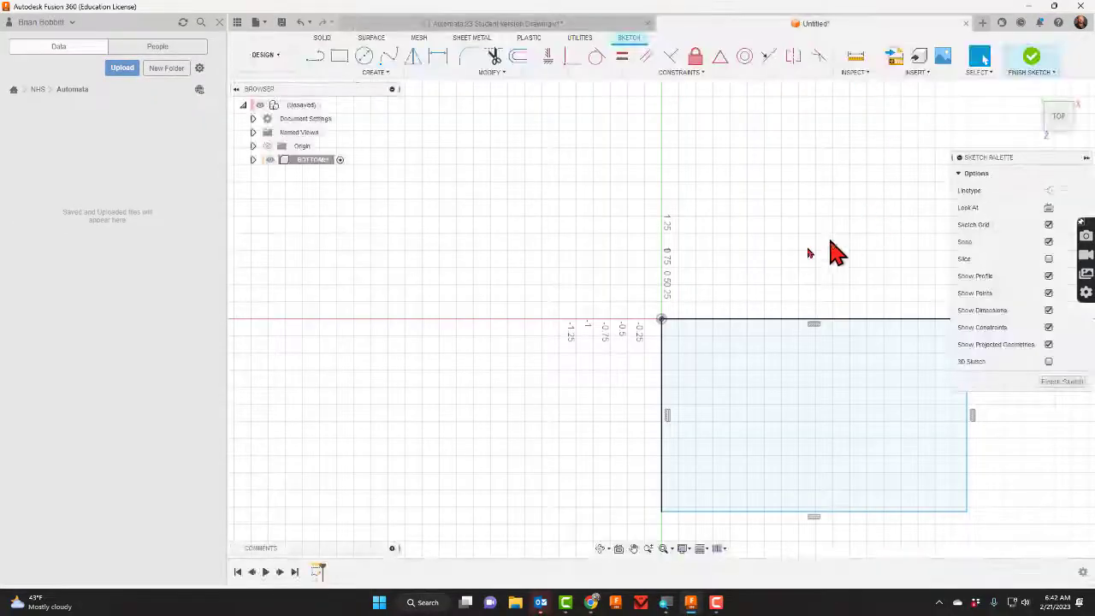
{"action": "left_click", "coordinate": [755, 322]}
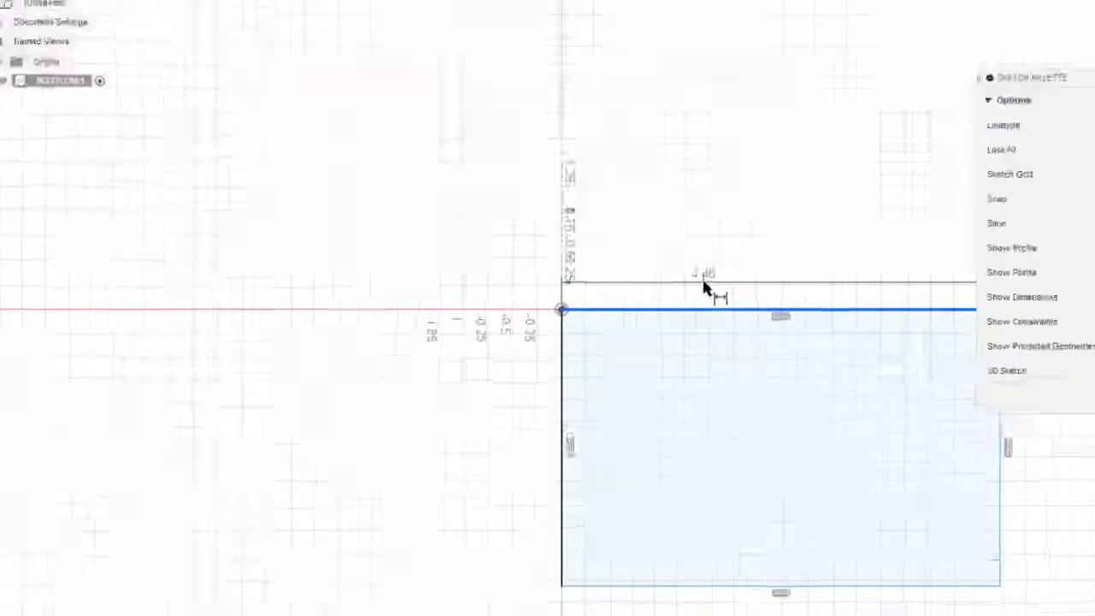
{"action": "left_click", "coordinate": [762, 298]}
{"action": "type", "text": "3.5"}
{"action": "key", "text": "Return"}
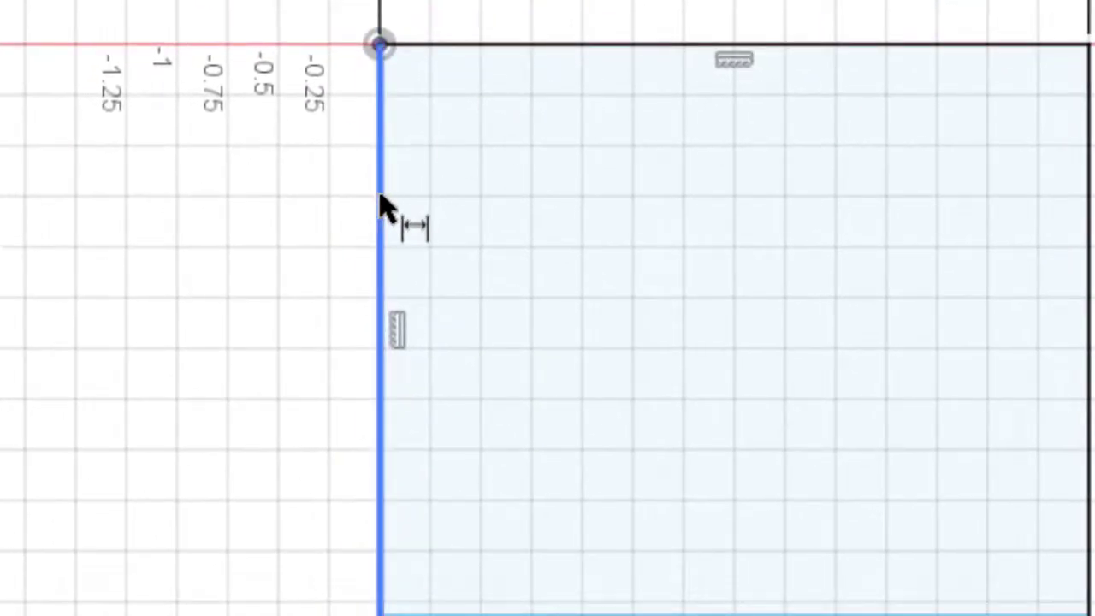
{"action": "left_click", "coordinate": [382, 205]}
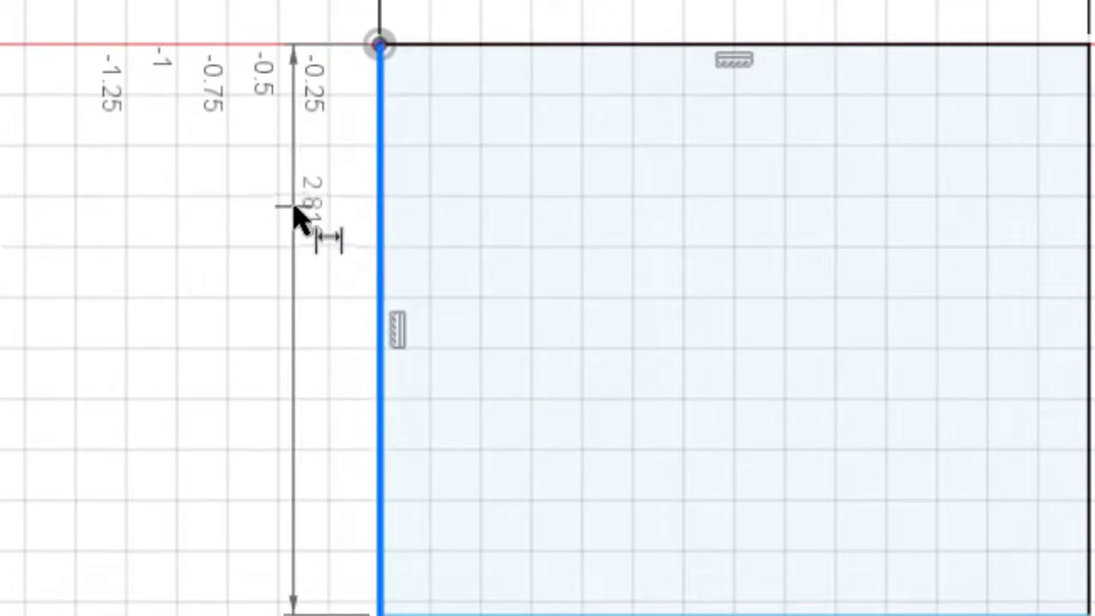
{"action": "left_click", "coordinate": [298, 214]}
{"action": "type", "text": "3"}
{"action": "key", "text": "Return"}
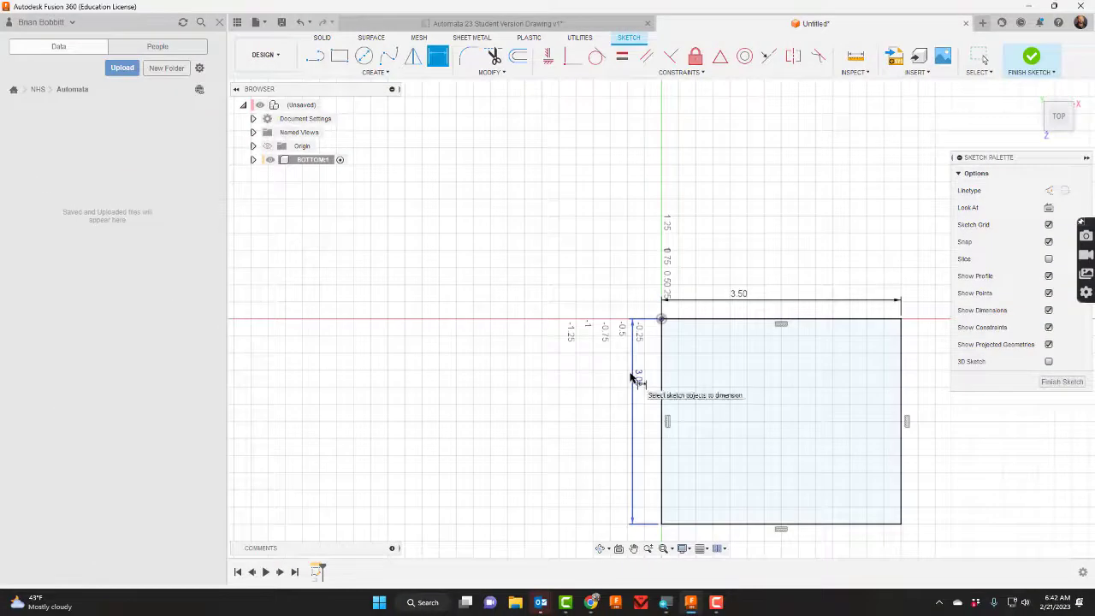
Extrude the rectangle 0.25 in upward to form the base plate
{"action": "key", "text": "e"}
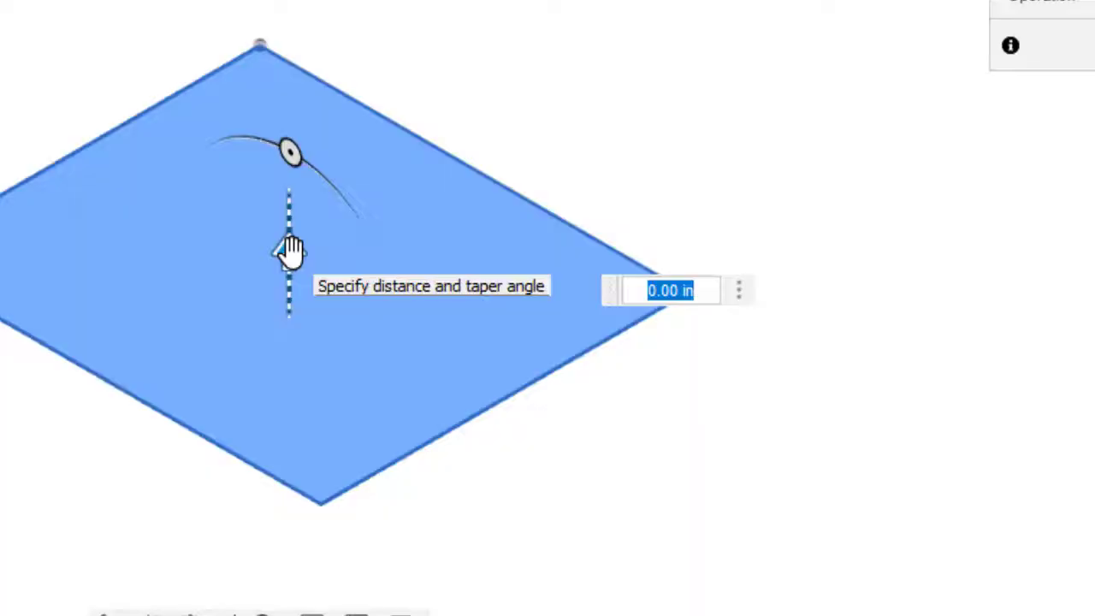
{"action": "type", "text": ".25"}
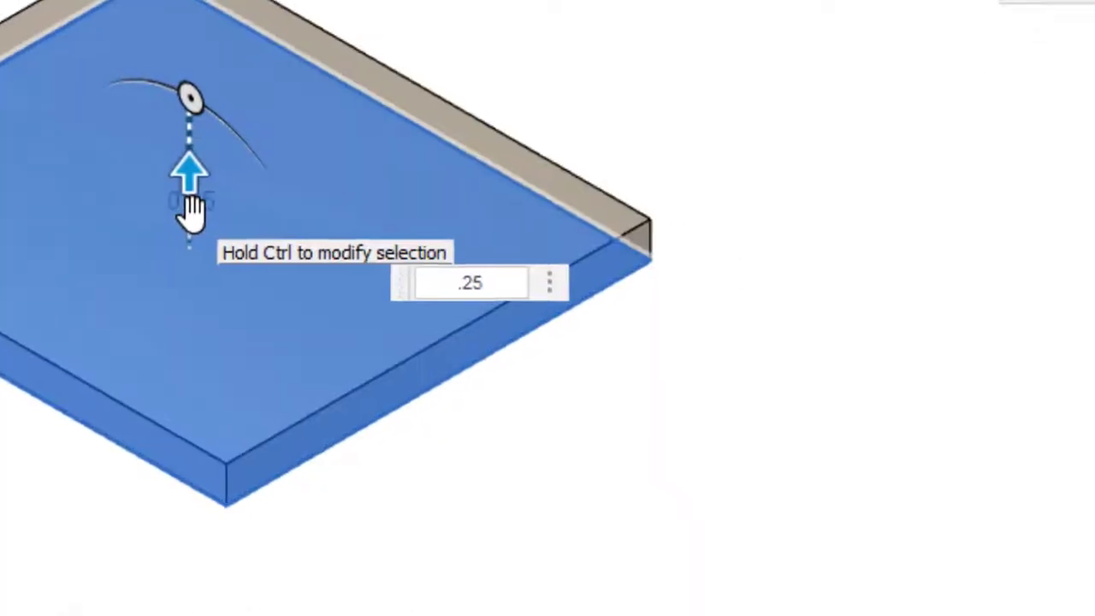
{"action": "key", "text": "Return"}
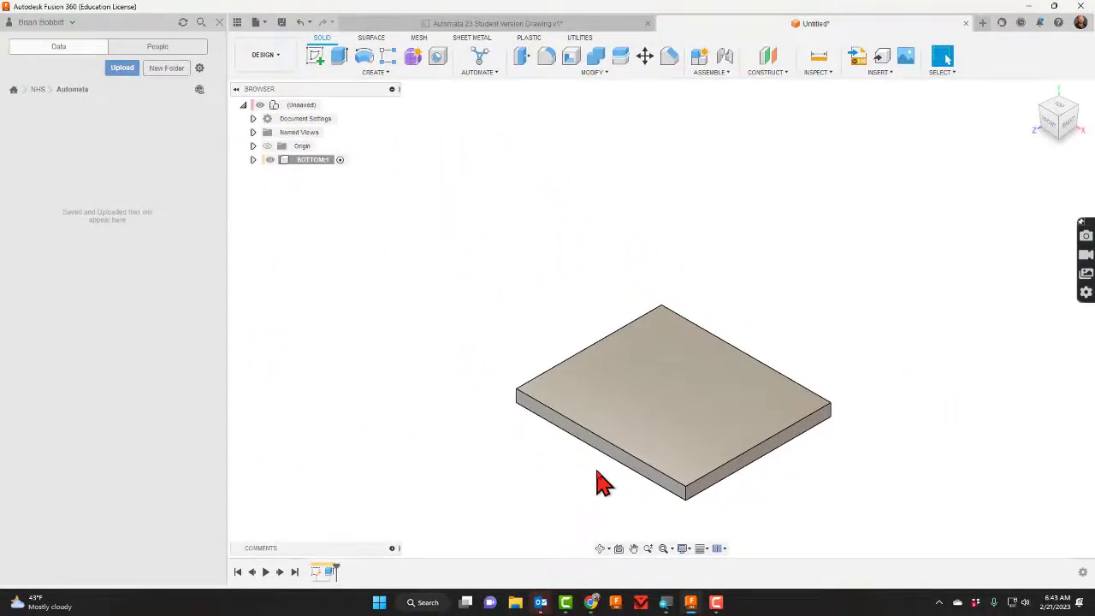
Consult the side part's drawing sheet and create an internal component named SIDE in the design
{"action": "left_click", "coordinate": [532, 25]}
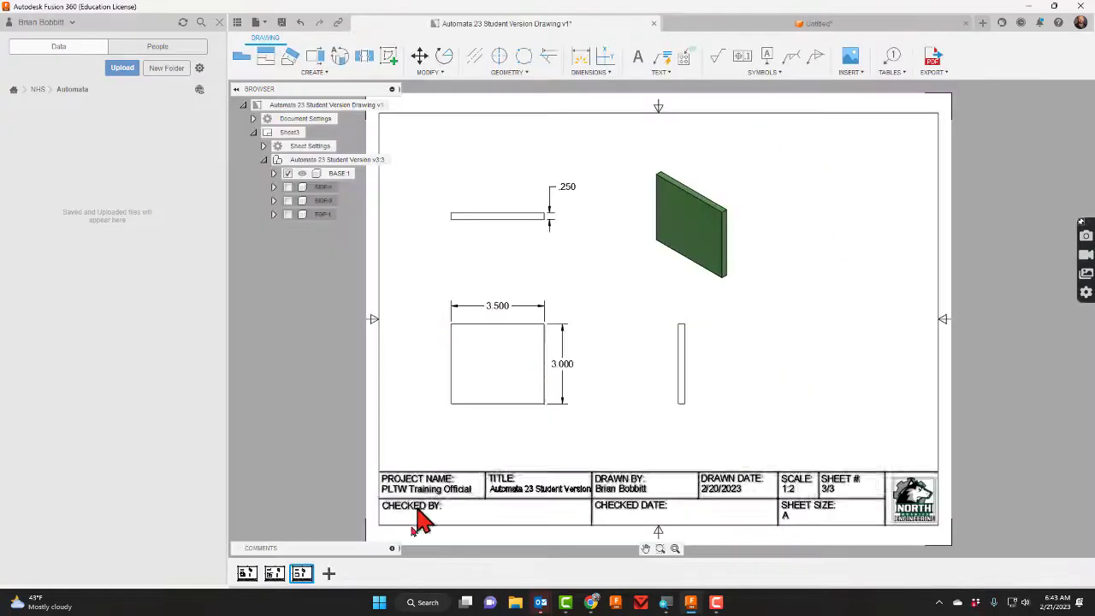
{"action": "left_click", "coordinate": [274, 573]}
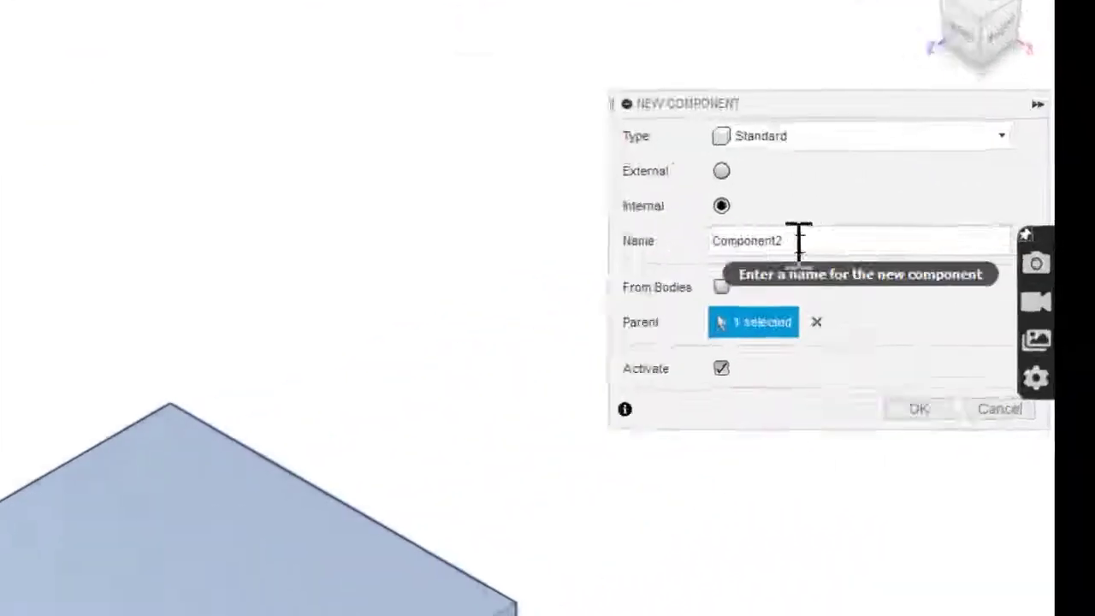
{"action": "double_click", "coordinate": [798, 240]}
{"action": "type", "text": "SIDE"}
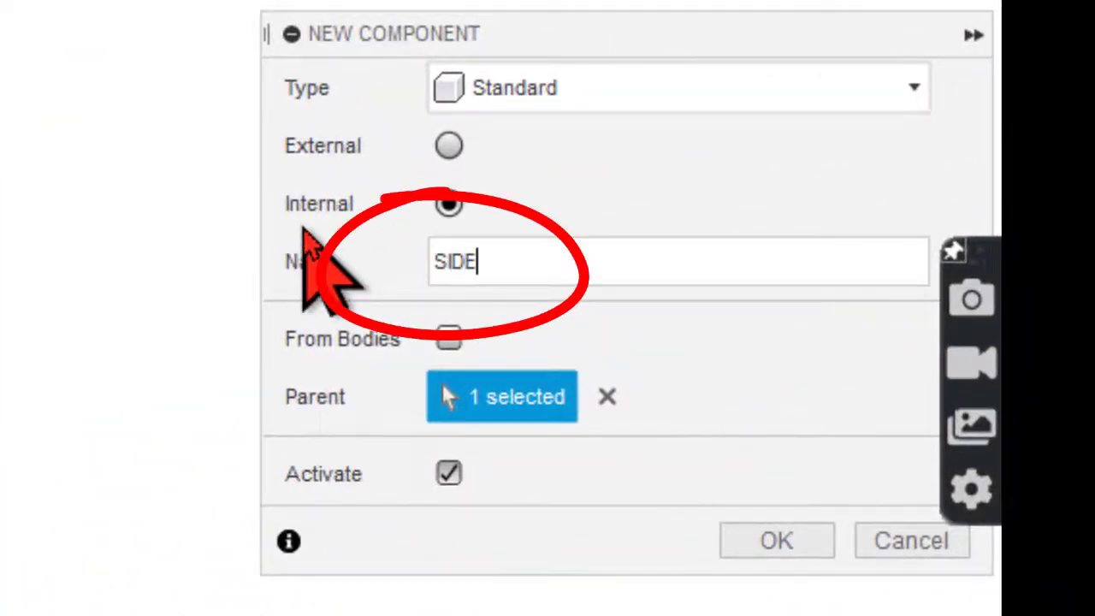
{"action": "left_click", "coordinate": [780, 547]}
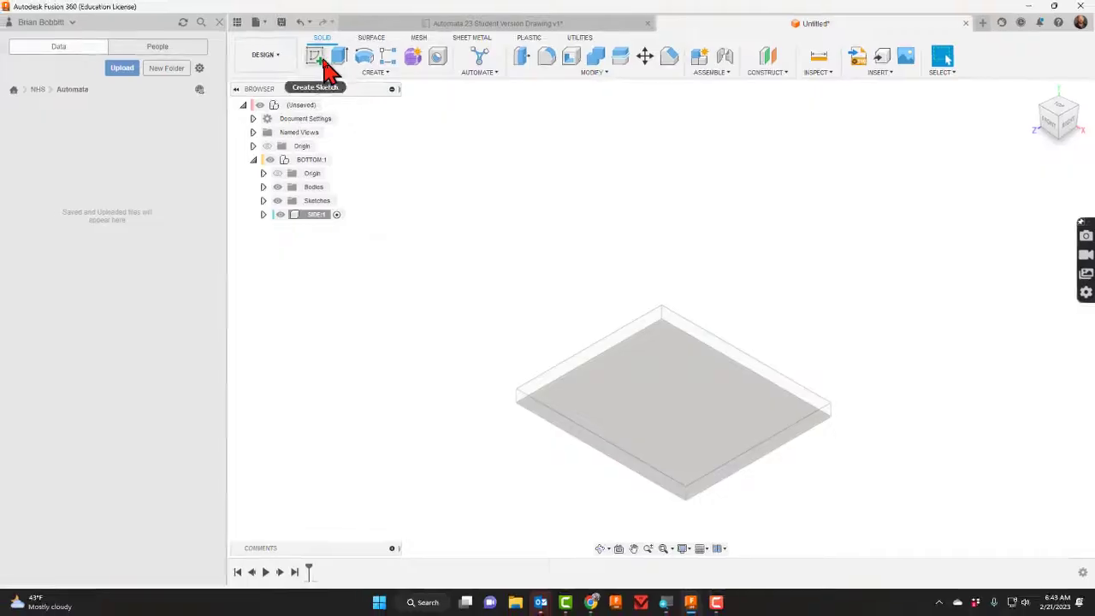
Sketch a 0.25 in wide rectangle on the base plate's top face, running the full depth along its edge at the origin
{"action": "left_click", "coordinate": [158, 26]}
{"action": "left_click", "coordinate": [531, 410]}
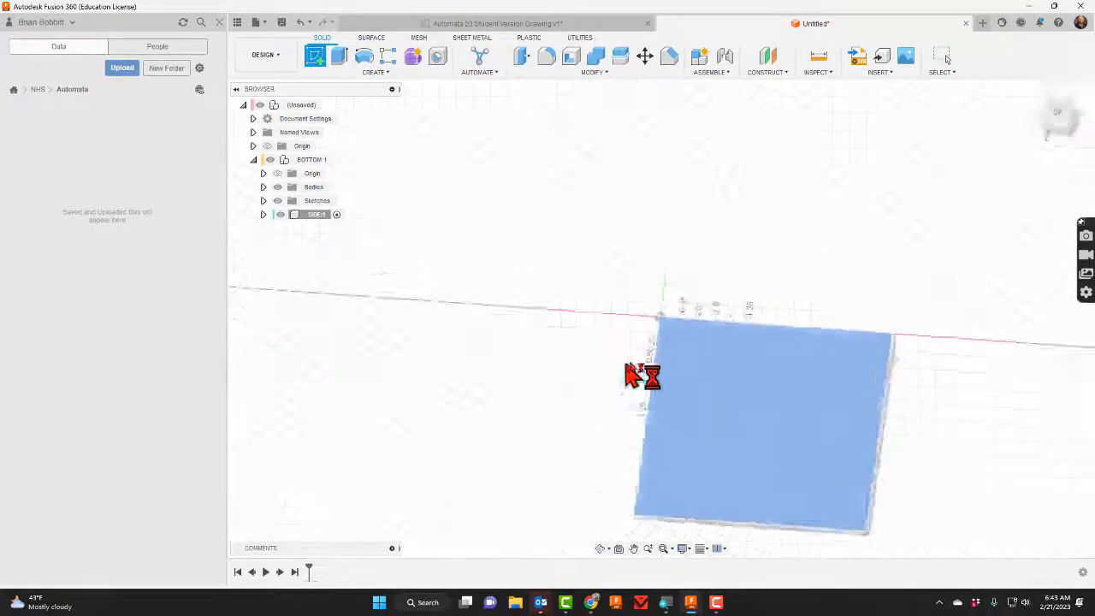
{"action": "left_click", "coordinate": [339, 56]}
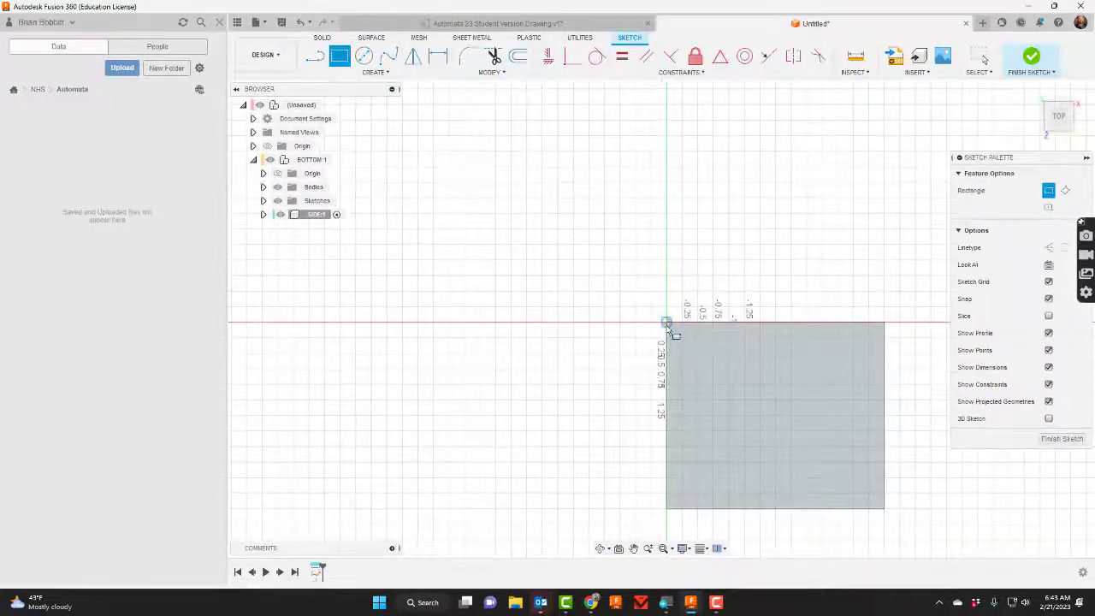
{"action": "left_click", "coordinate": [666, 324]}
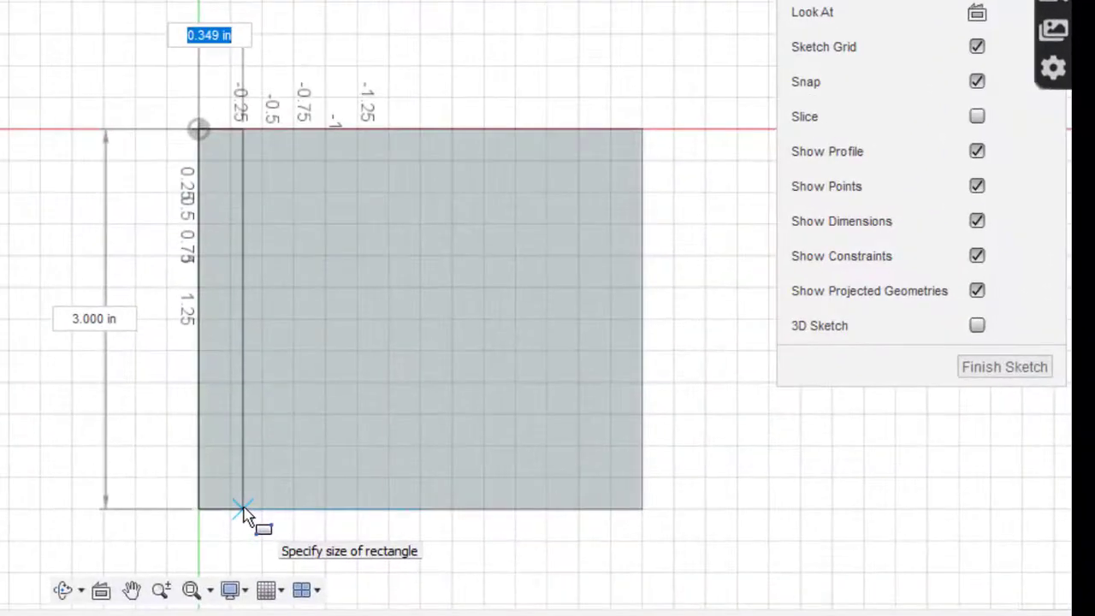
{"action": "key", "text": "Tab"}
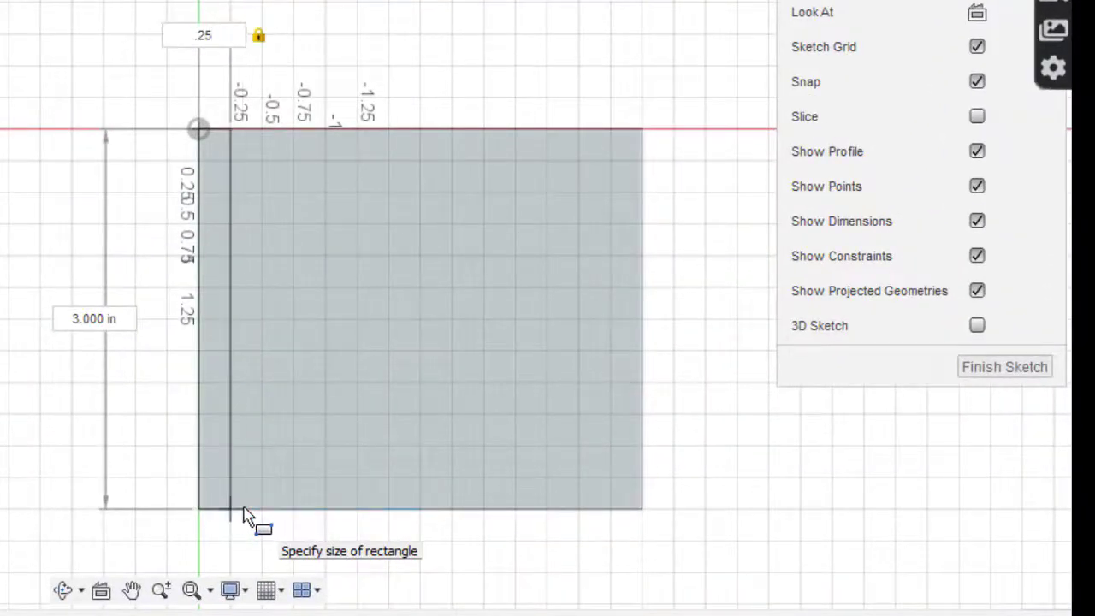
{"action": "left_click", "coordinate": [244, 514]}
Extrude the narrow strip profile upward from the base plate to form an upright side wall
{"action": "key", "text": "e"}
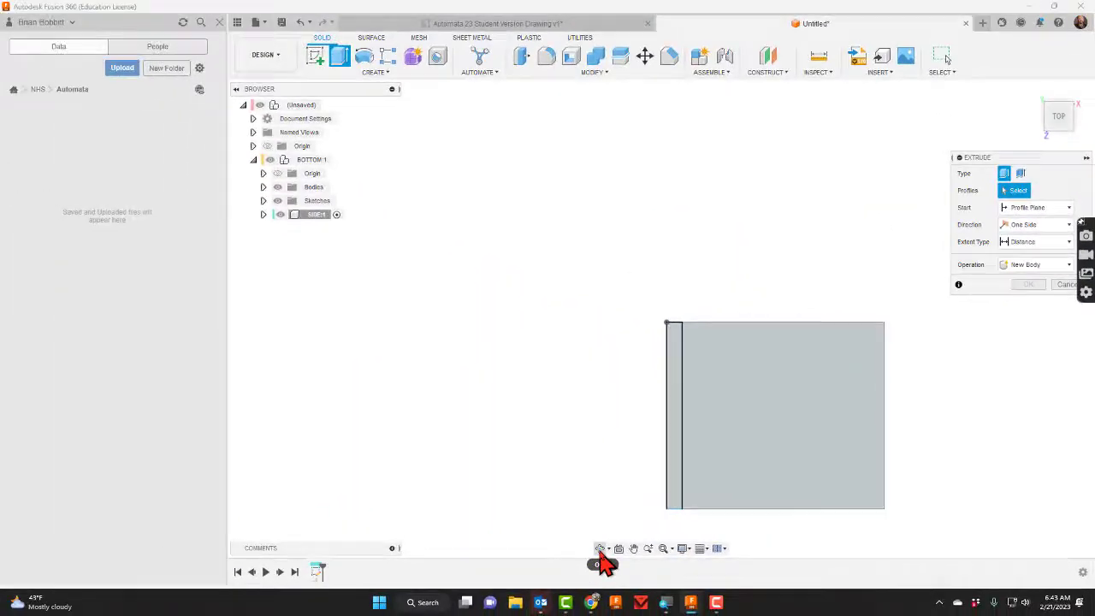
{"action": "left_click", "coordinate": [600, 549]}
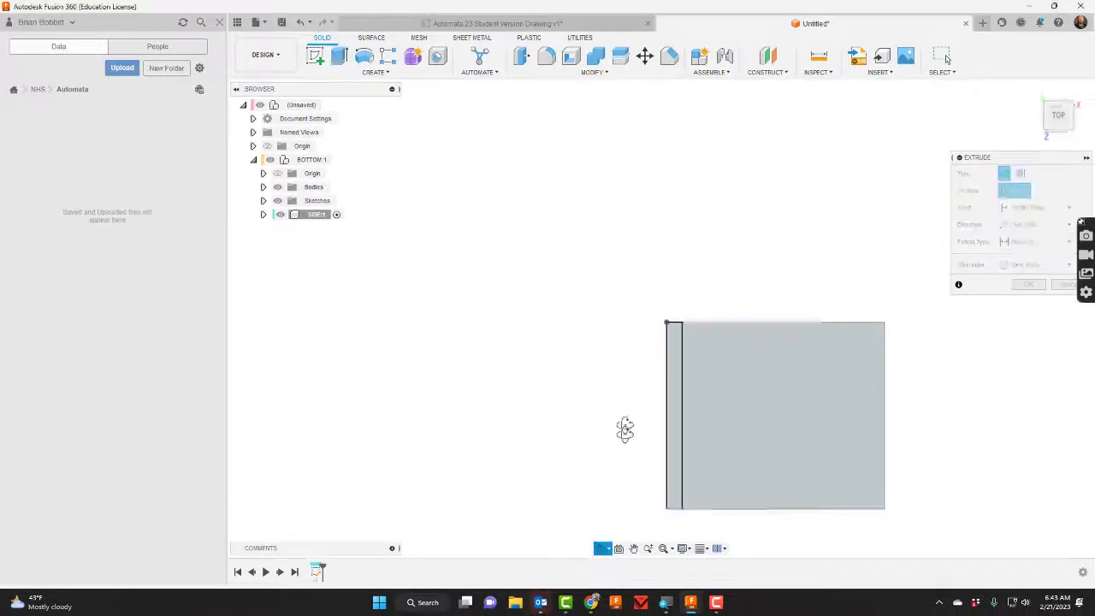
{"action": "left_click_drag", "start_coordinate": [623, 428], "coordinate": [597, 394]}
{"action": "key", "text": "Escape"}
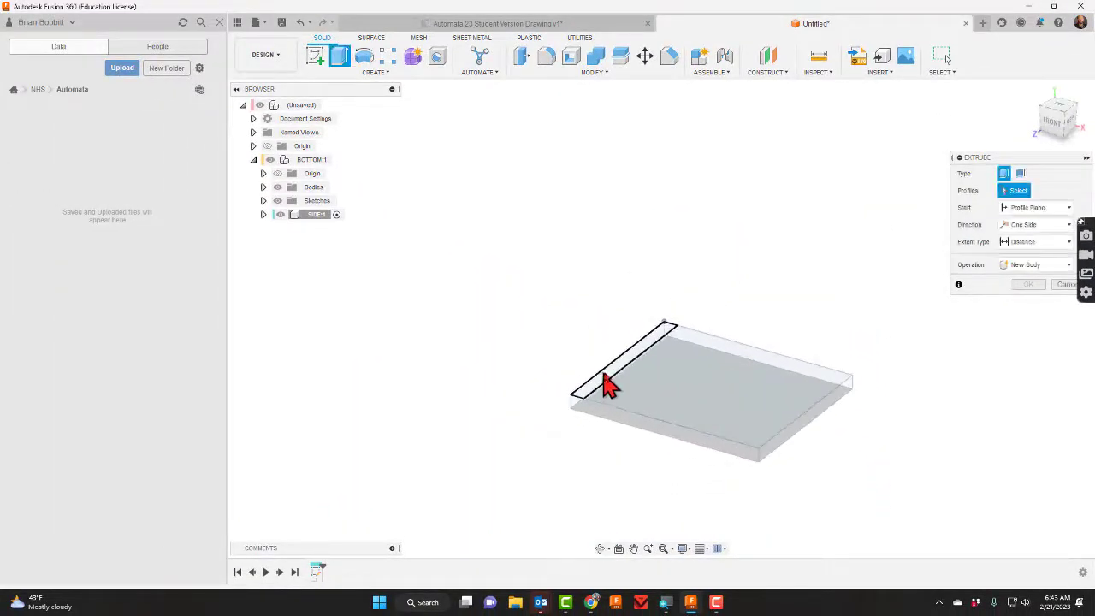
{"action": "left_click", "coordinate": [620, 382]}
{"action": "left_click_drag", "start_coordinate": [622, 303], "coordinate": [614, 197]}
Check the side's height on the drawing and set the wall's extrusion distance to 3.25 in
{"action": "left_click", "coordinate": [552, 26]}
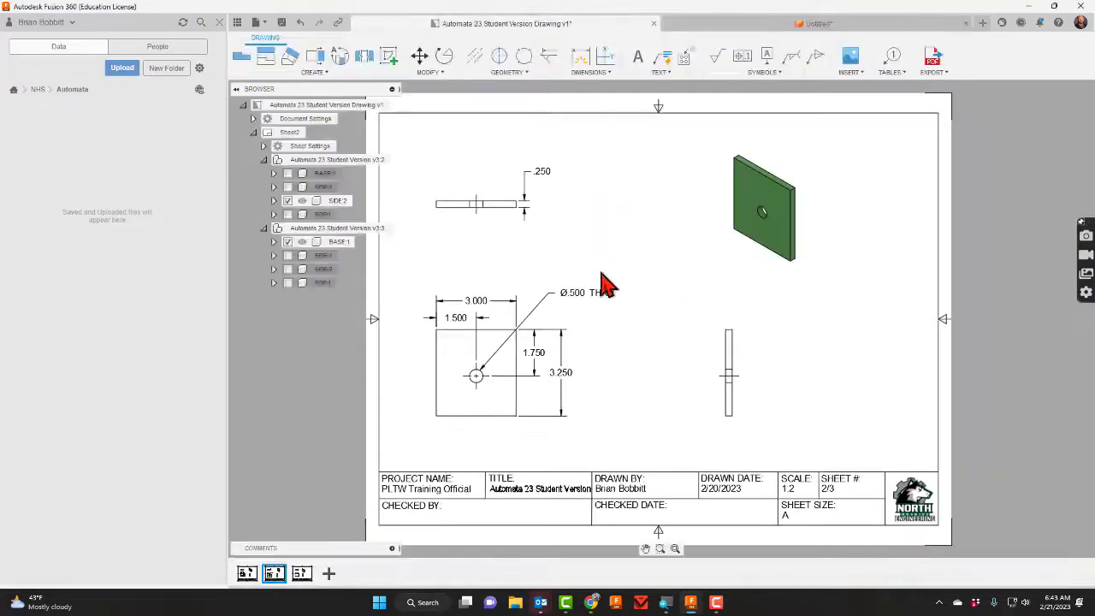
{"action": "left_click", "coordinate": [803, 24]}
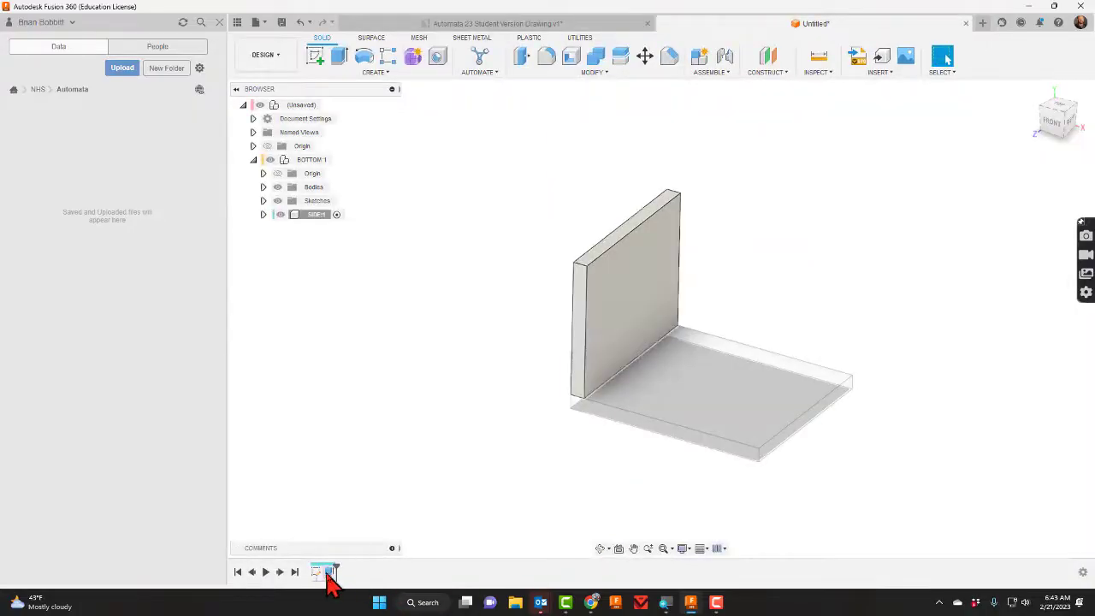
{"action": "double_click", "coordinate": [328, 572]}
{"action": "type", "text": "3.25"}
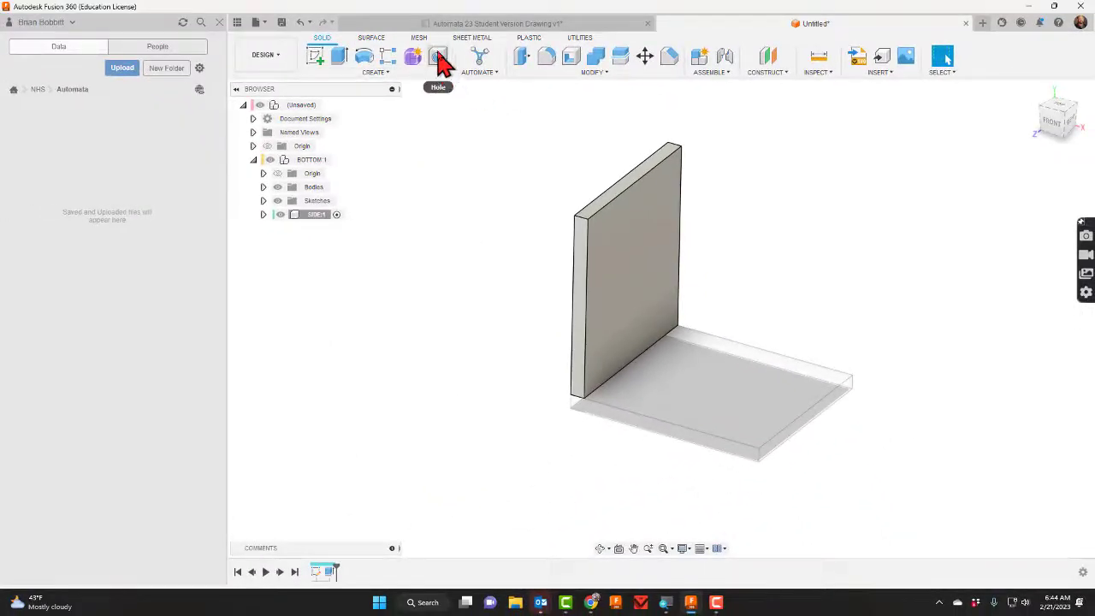
Place a hole on the side wall's inner face, 1.75 in from its top edge and 1.5 in from its front vertical edge
{"action": "left_click", "coordinate": [439, 67]}
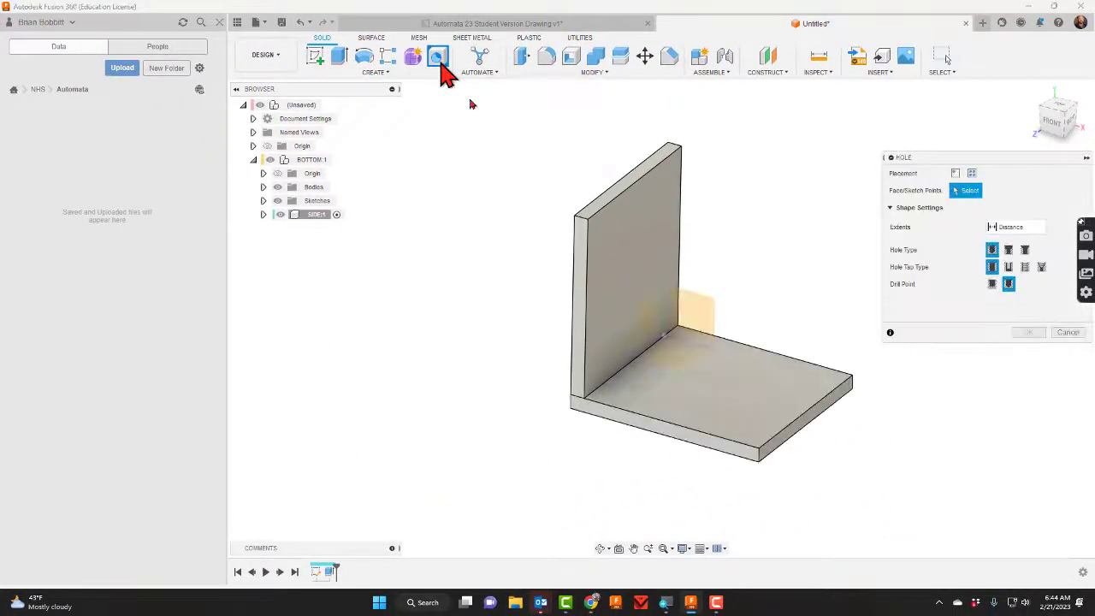
{"action": "left_click", "coordinate": [618, 314]}
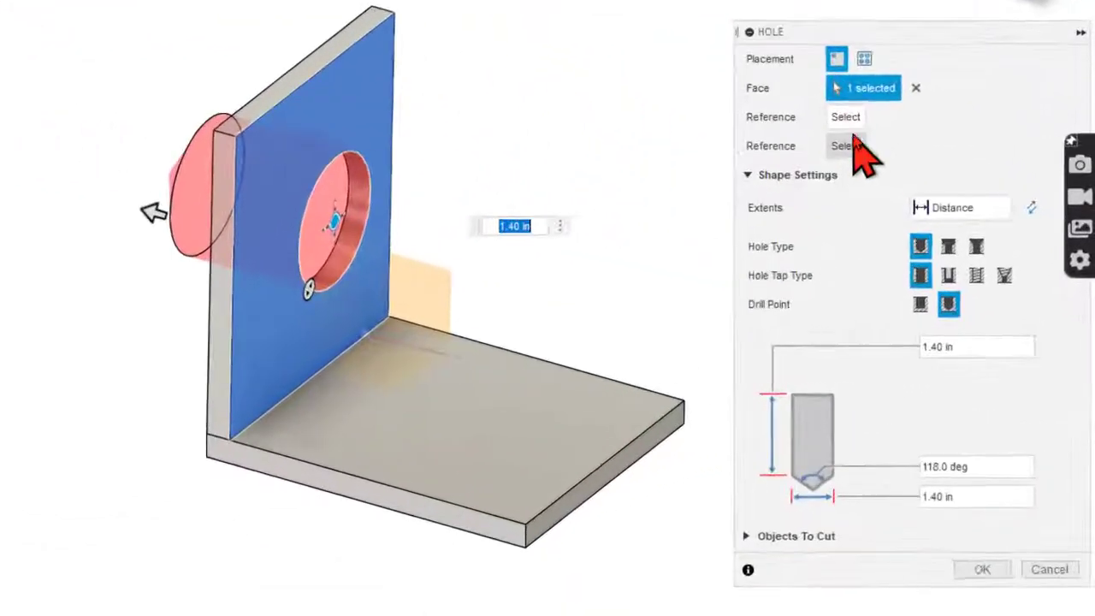
{"action": "left_click", "coordinate": [931, 193]}
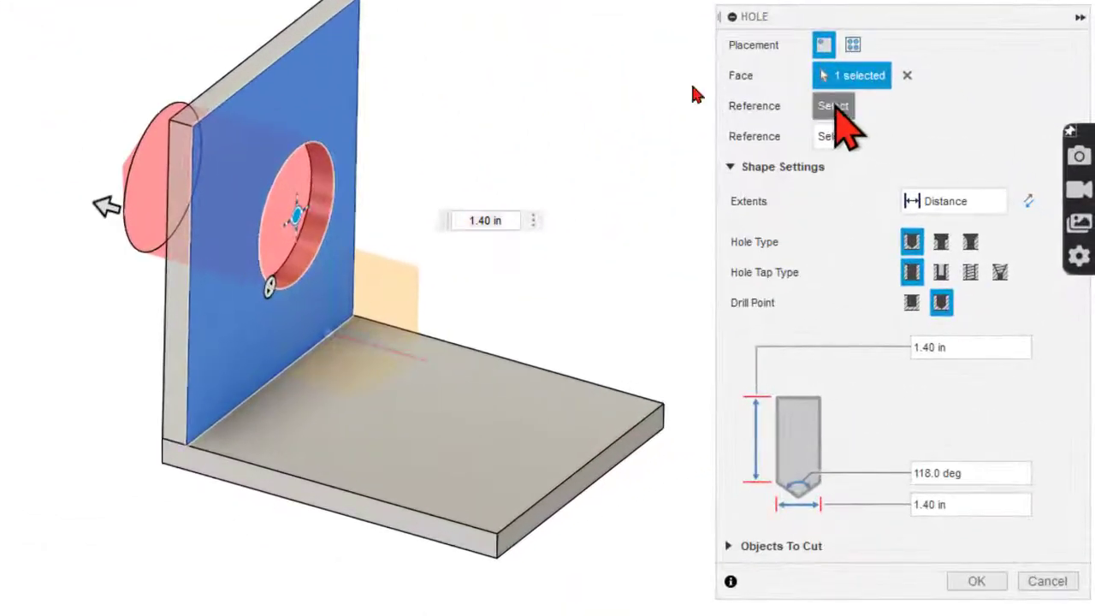
{"action": "left_click", "coordinate": [609, 147]}
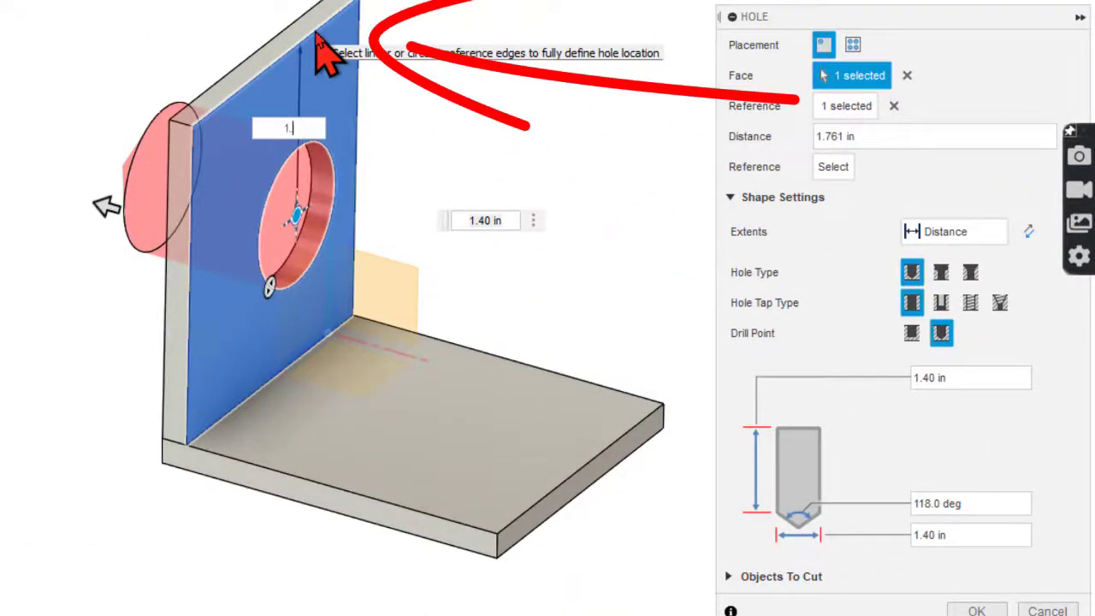
{"action": "key", "text": "Return"}
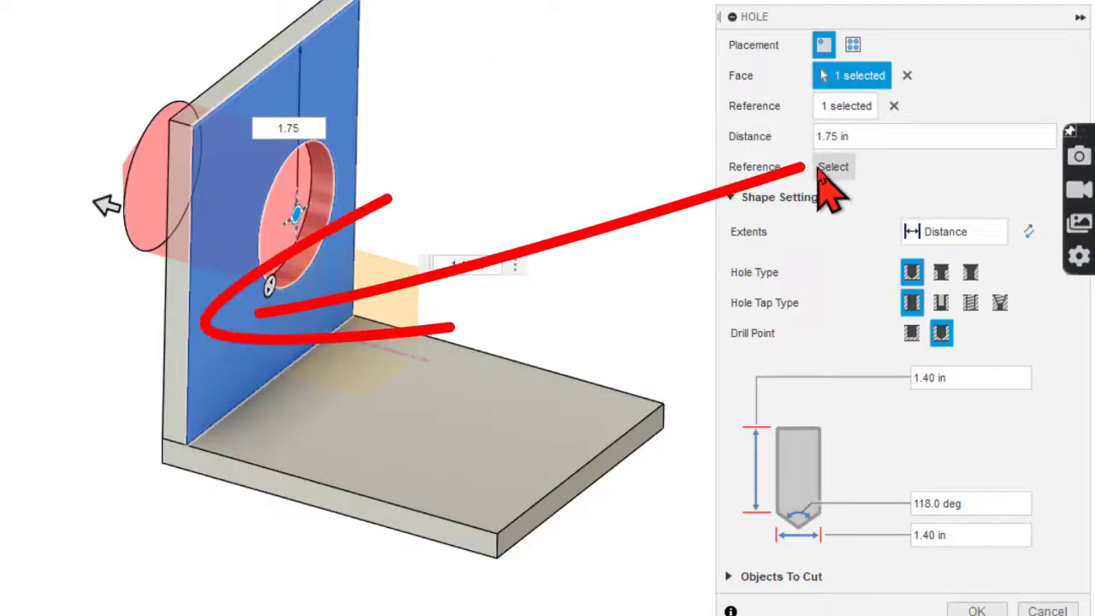
{"action": "left_click", "coordinate": [193, 281]}
{"action": "type", "text": "1.5"}
{"action": "key", "text": "Return"}
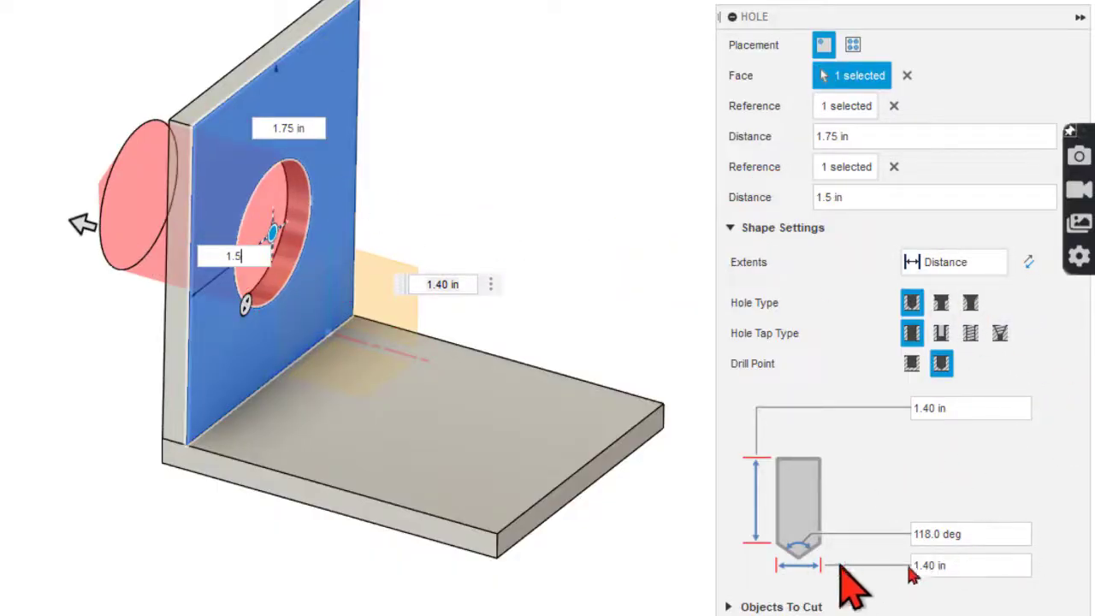
Set the side wall hole's diameter to 0.5 in and complete the hole
{"action": "left_click", "coordinate": [952, 568]}
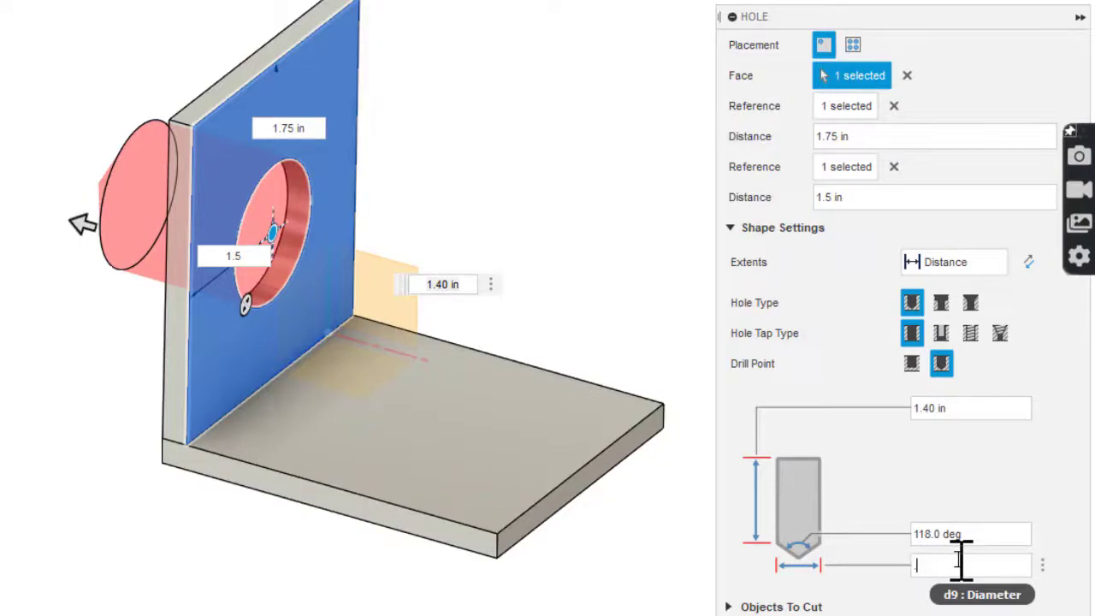
{"action": "type", "text": ".5"}
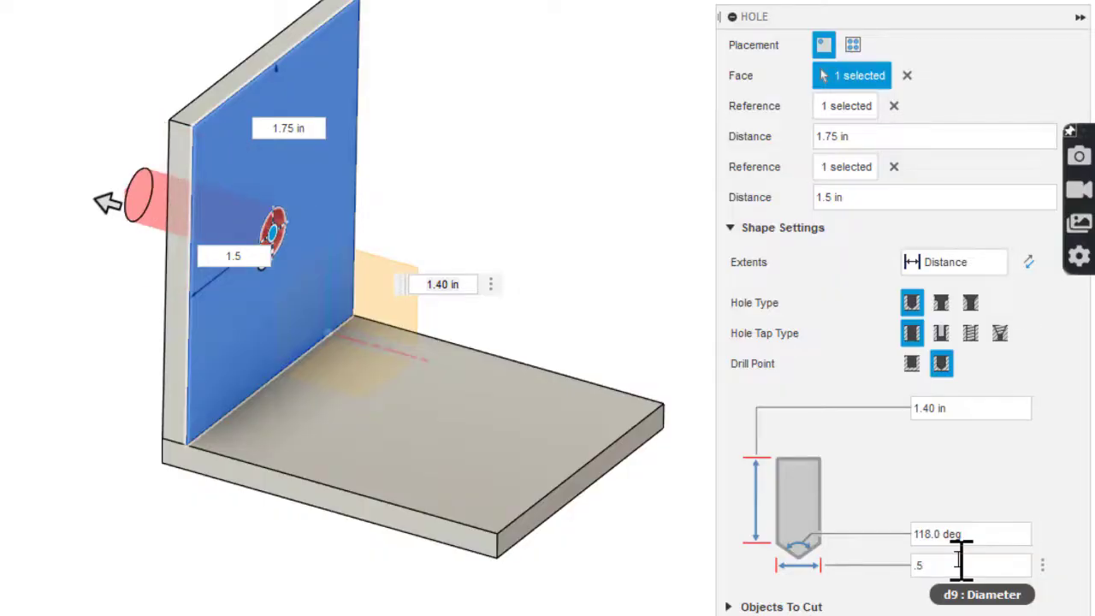
{"action": "key", "text": "Return"}
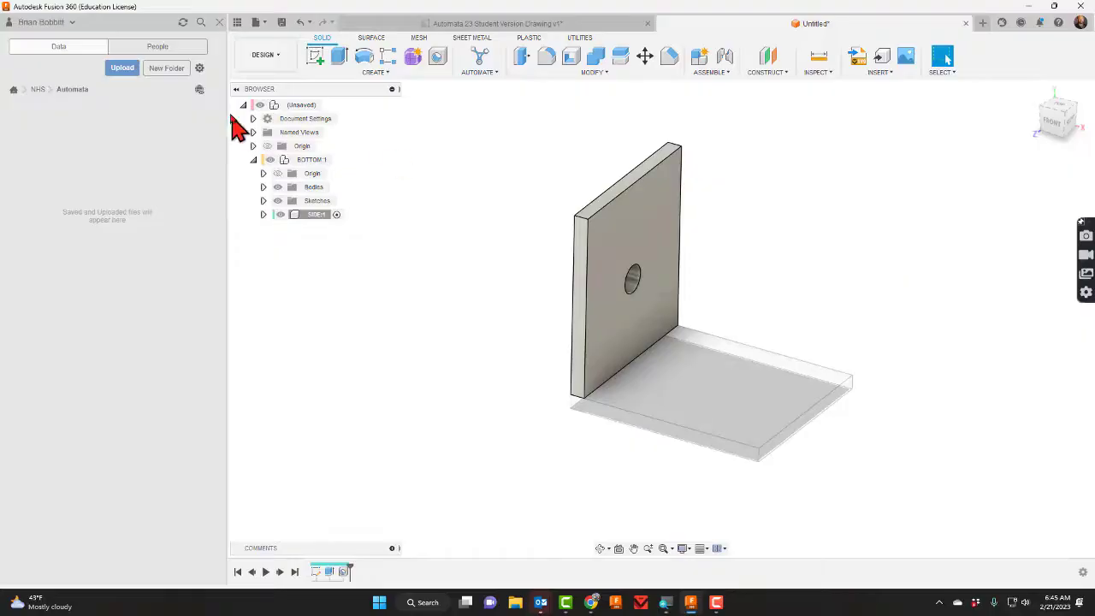
Move the SIDE component out of BOTTOM to the top level of the activated assembly and paste a copy of it
{"action": "left_click", "coordinate": [329, 105]}
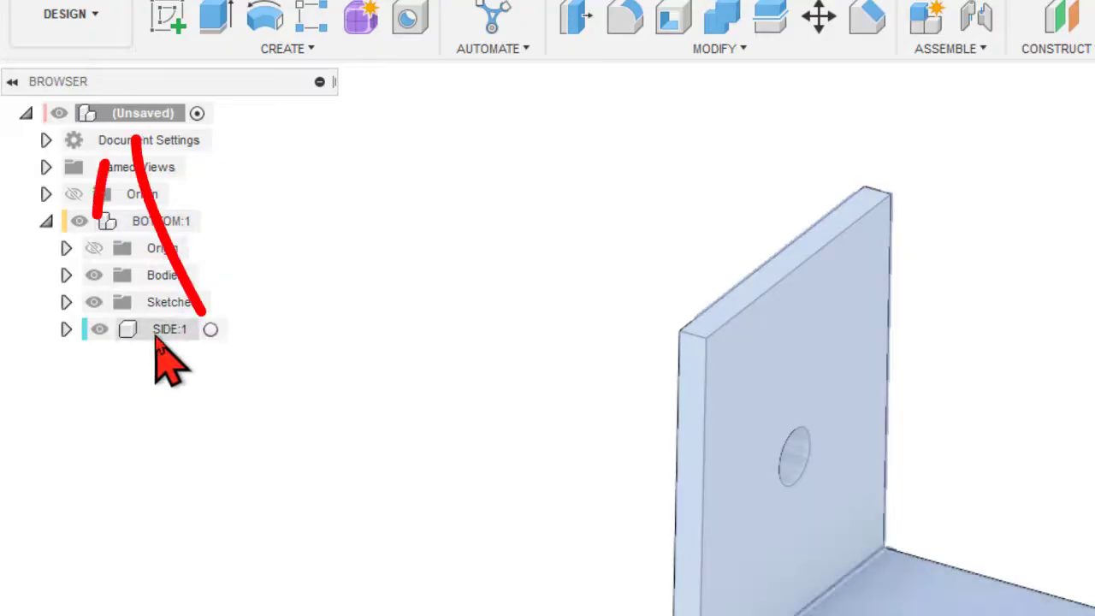
{"action": "left_click_drag", "start_coordinate": [157, 342], "coordinate": [156, 147]}
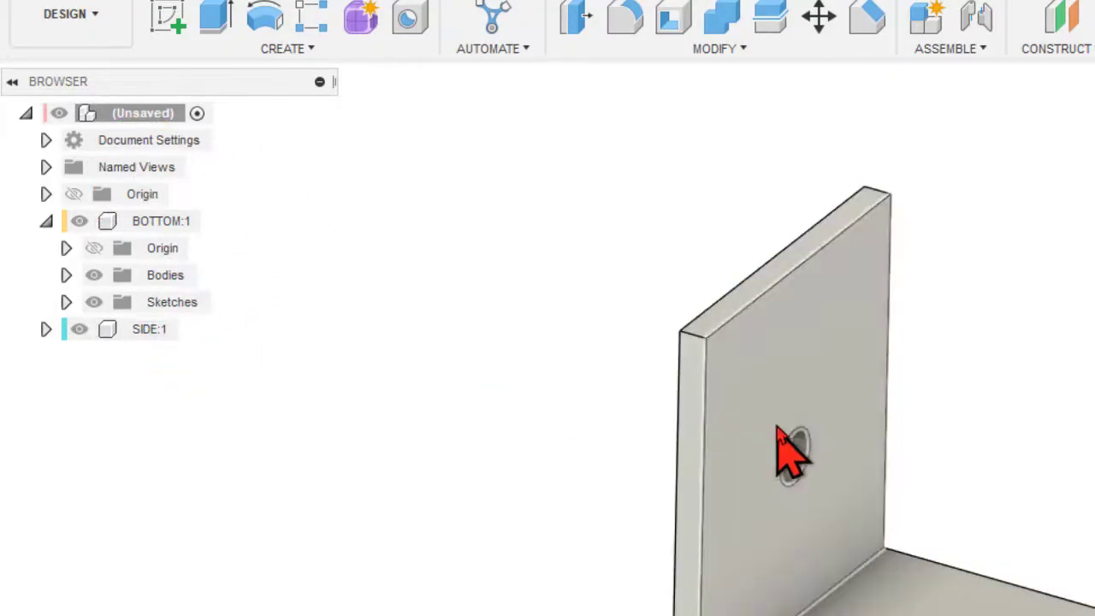
{"action": "right_click", "coordinate": [141, 341]}
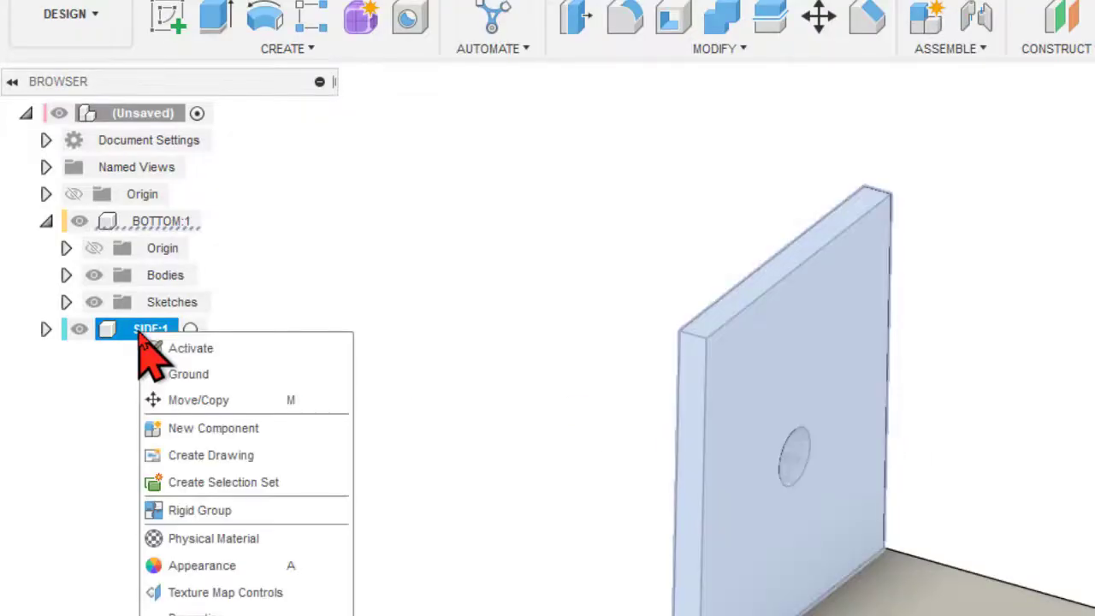
{"action": "left_click", "coordinate": [196, 615]}
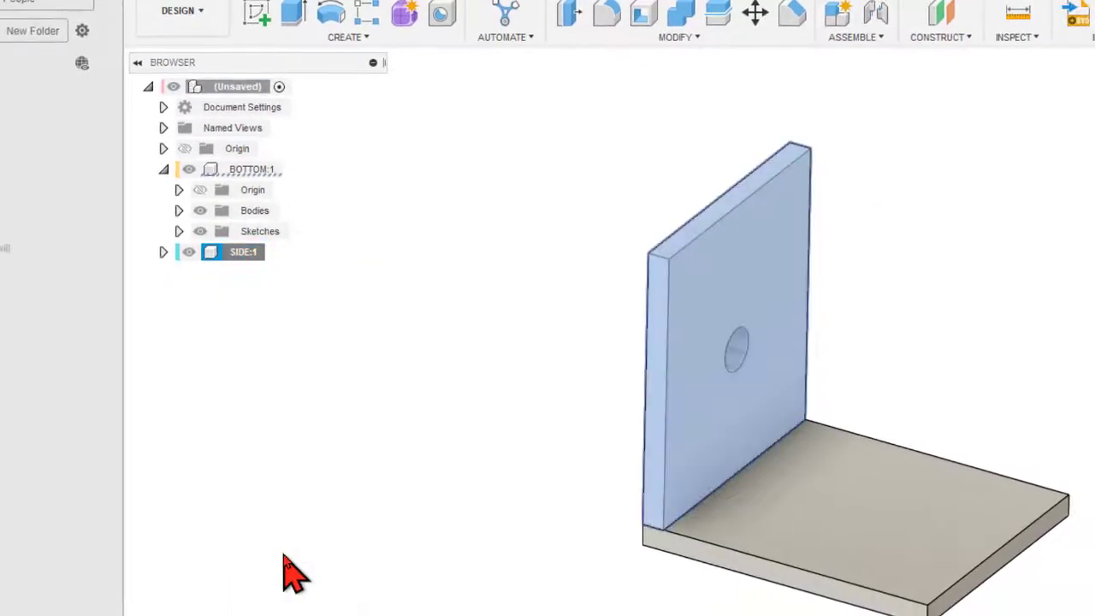
{"action": "right_click", "coordinate": [465, 359]}
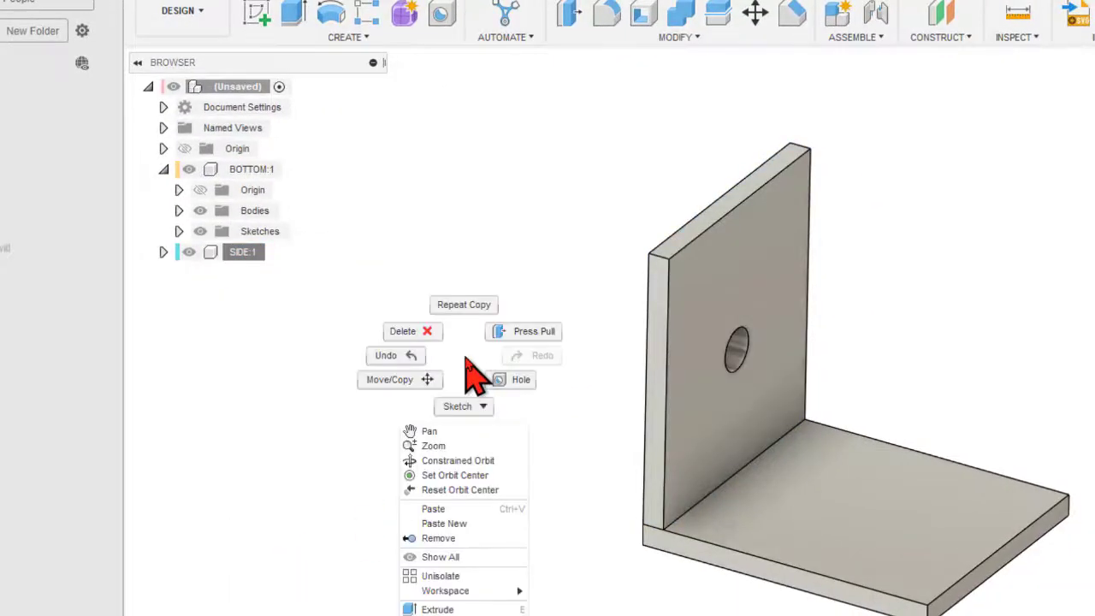
{"action": "left_click", "coordinate": [452, 510]}
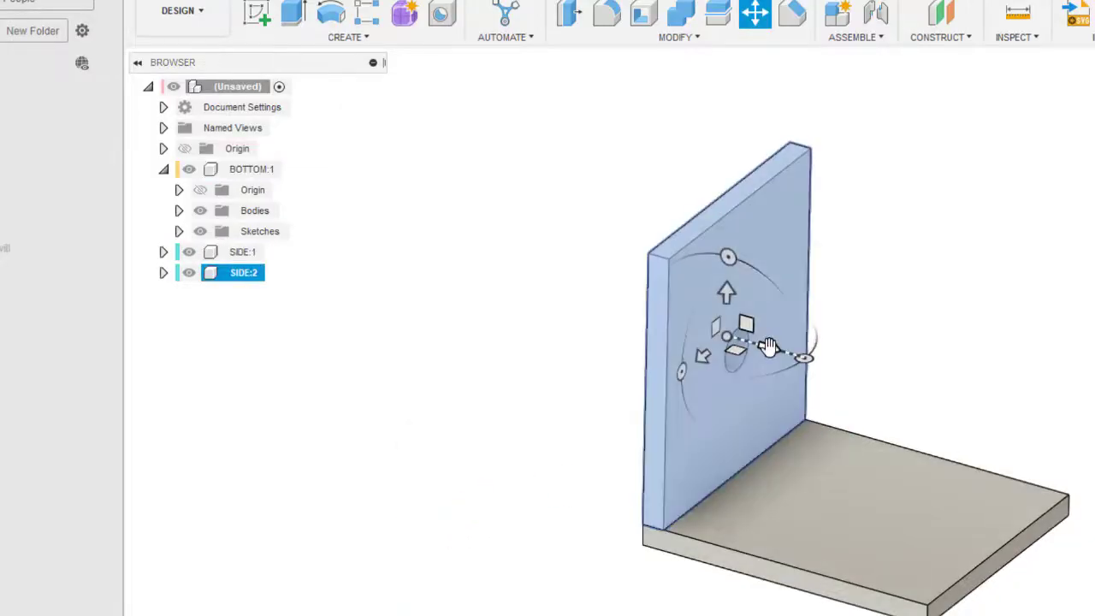
Move the copied side 3.25 in along X so it sits flush with the base plate's opposite edge
{"action": "left_click_drag", "start_coordinate": [772, 348], "coordinate": [1022, 432]}
{"action": "scroll", "coordinate": [1013, 410], "scroll_direction": "up", "scroll_amount": 6}
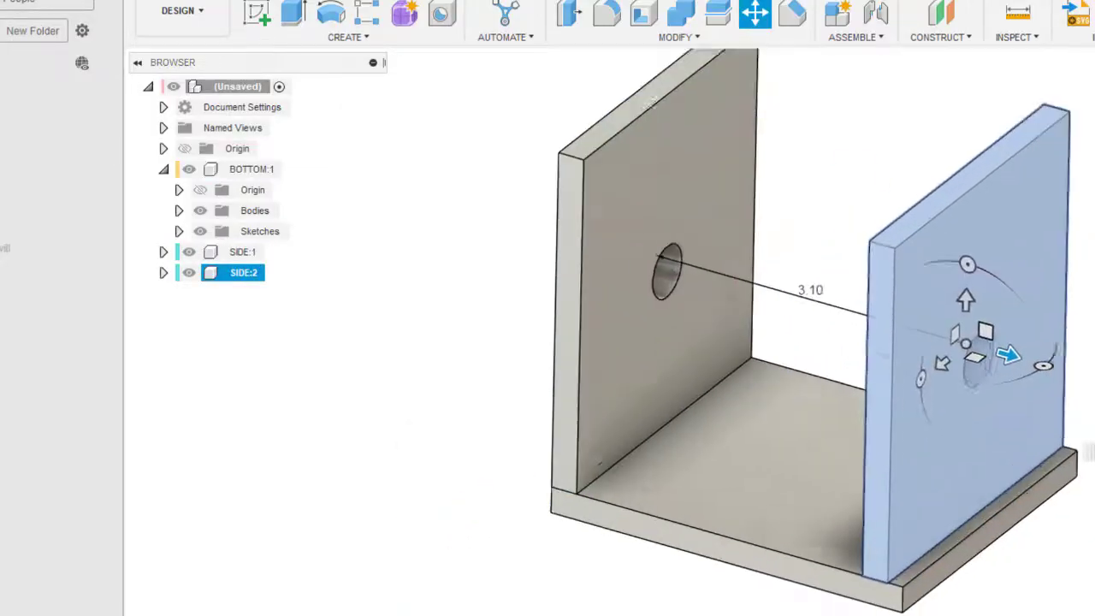
{"action": "left_click_drag", "start_coordinate": [965, 81], "coordinate": [999, 86]}
{"action": "scroll", "coordinate": [1090, 119], "scroll_direction": "up", "scroll_amount": 3}
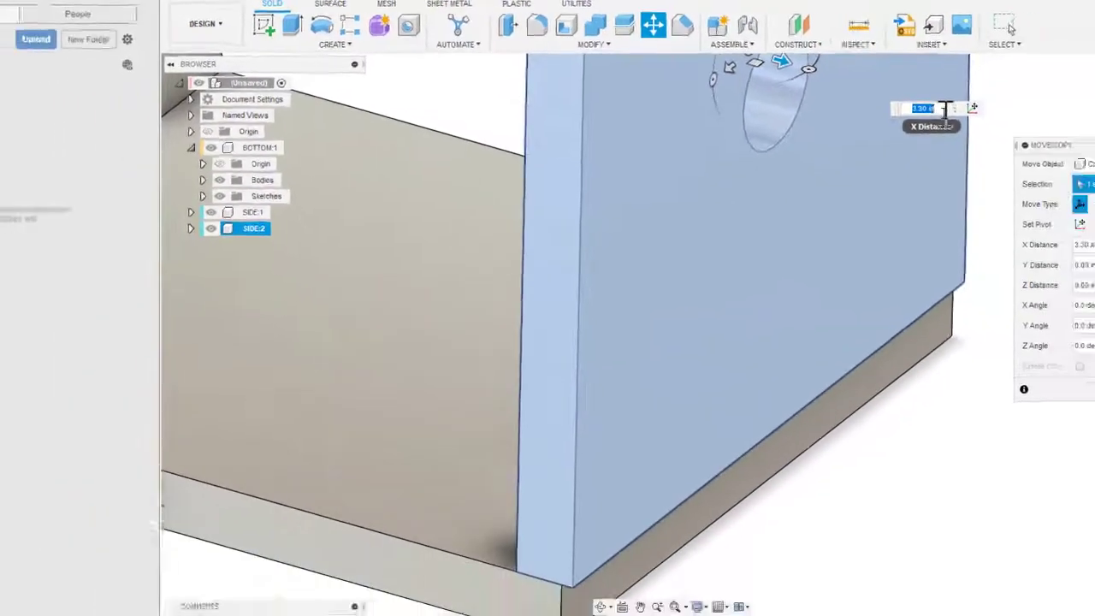
{"action": "type", "text": "3.25"}
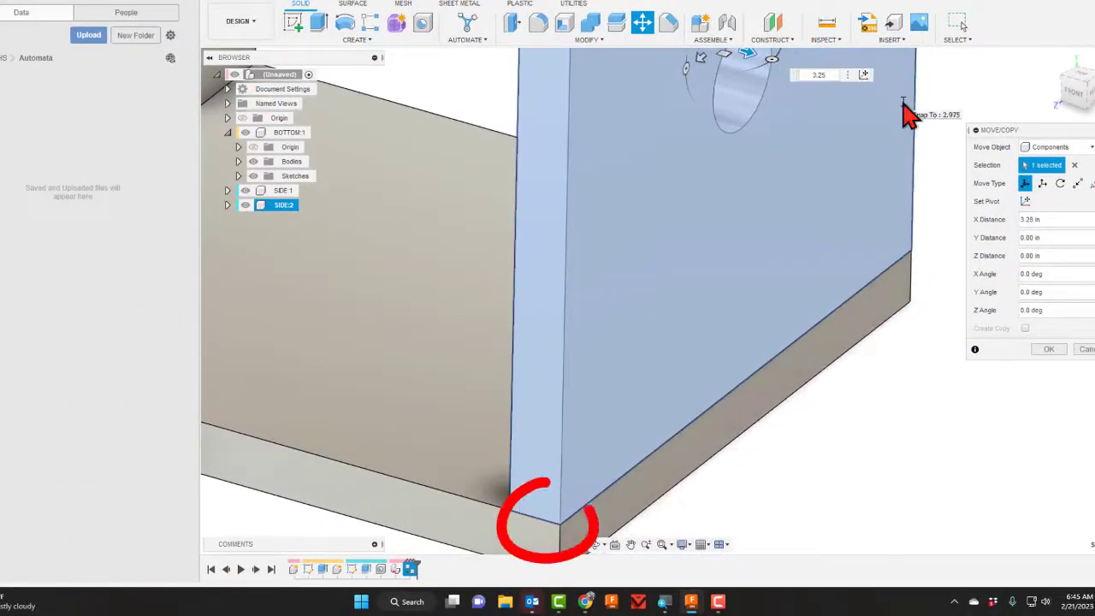
{"action": "left_click", "coordinate": [1051, 352]}
{"action": "scroll", "coordinate": [885, 355], "scroll_direction": "down", "scroll_amount": 8}
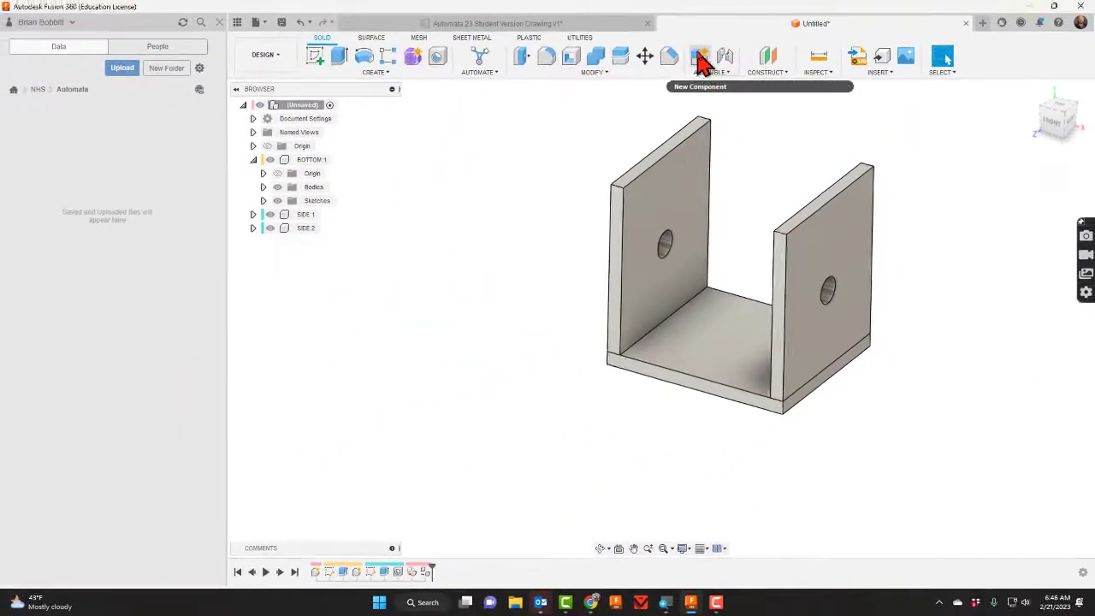
Create an internal standard component named TOP under the assembly and make it active
{"action": "left_click", "coordinate": [699, 58]}
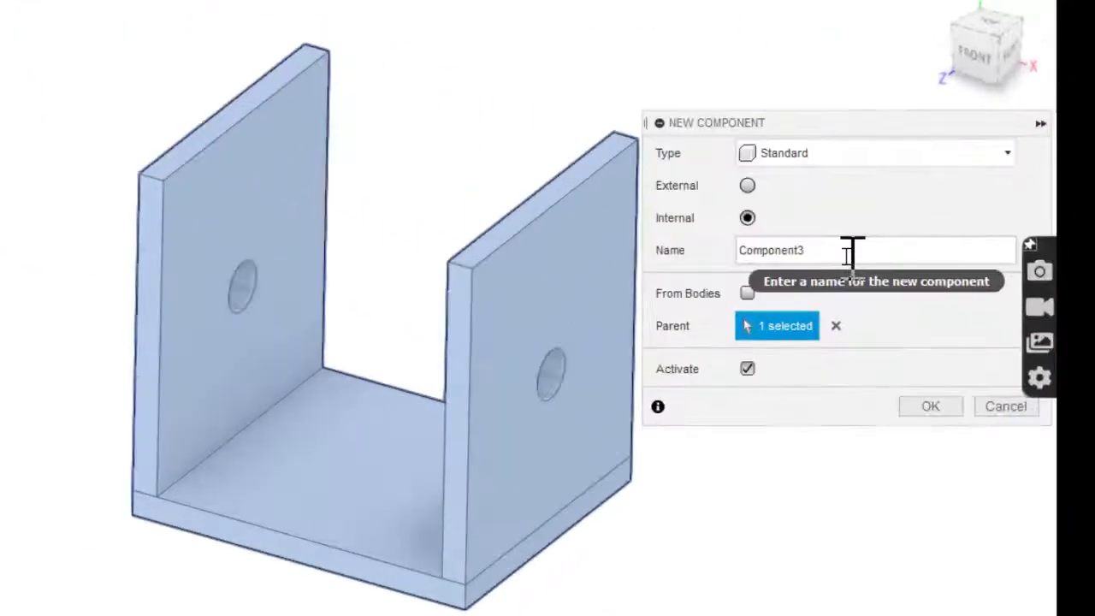
{"action": "double_click", "coordinate": [987, 225]}
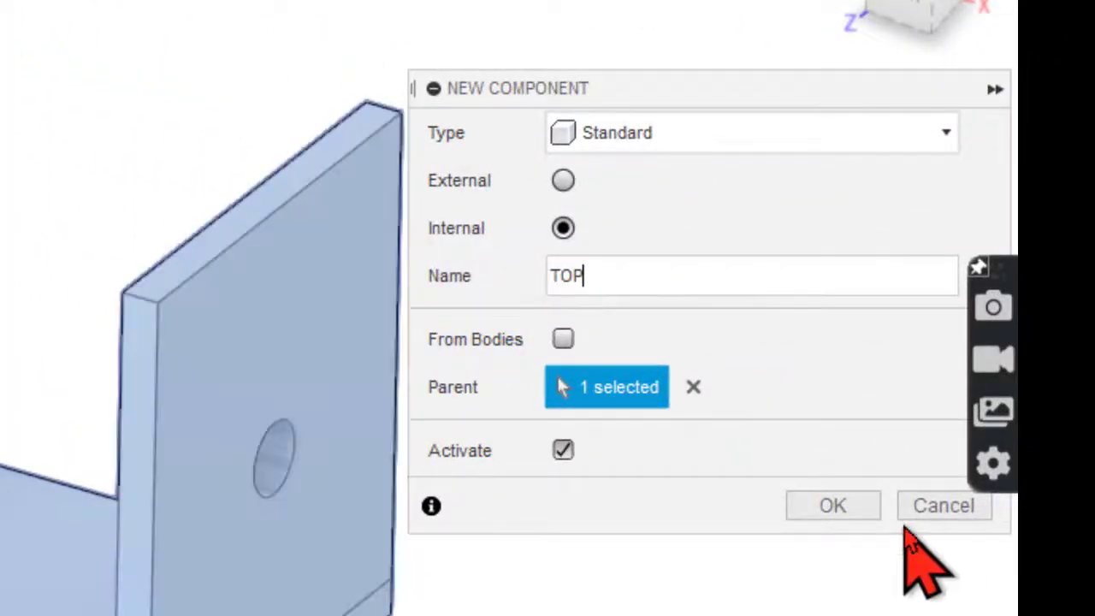
{"action": "left_click", "coordinate": [844, 506]}
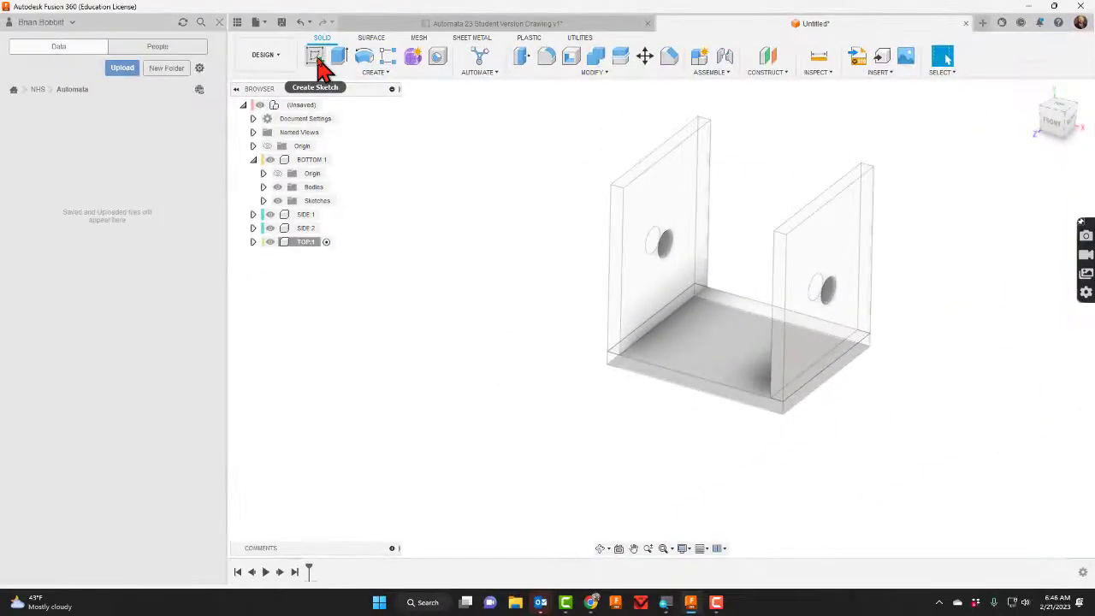
Sketch a rectangle on the first side's top face, from the origin to the far front corner of the opposite side
{"action": "left_click", "coordinate": [263, 48]}
{"action": "left_click", "coordinate": [689, 135]}
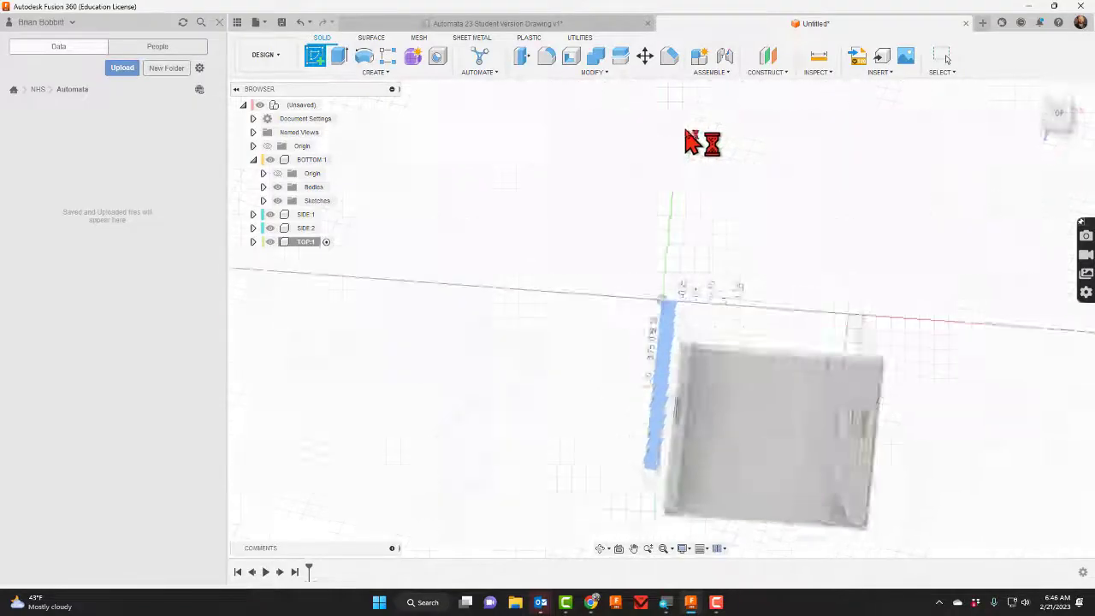
{"action": "left_click", "coordinate": [342, 58]}
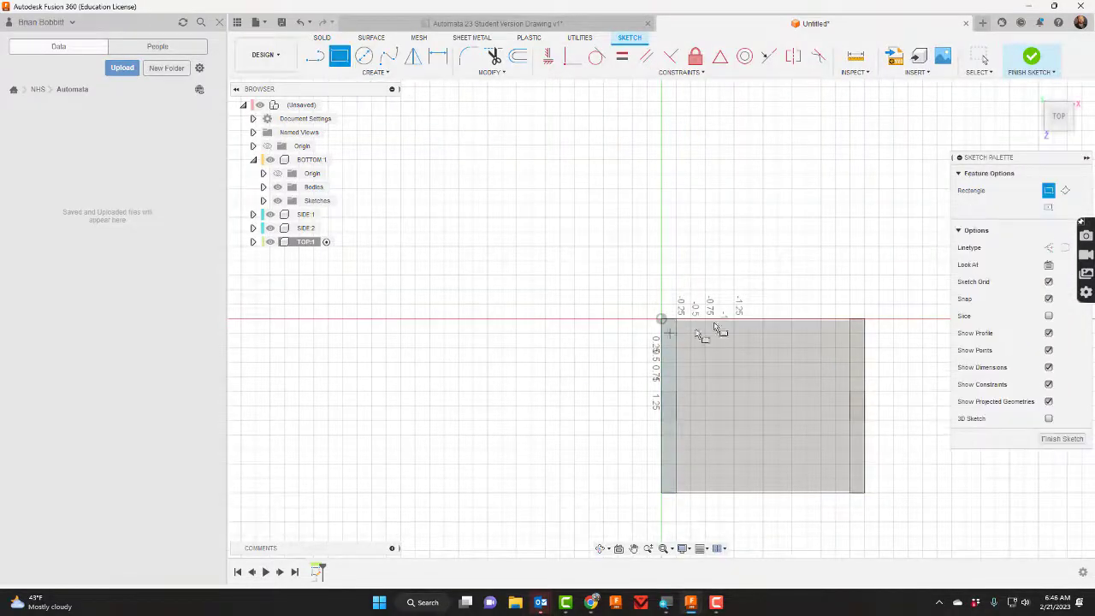
{"action": "left_click", "coordinate": [661, 319]}
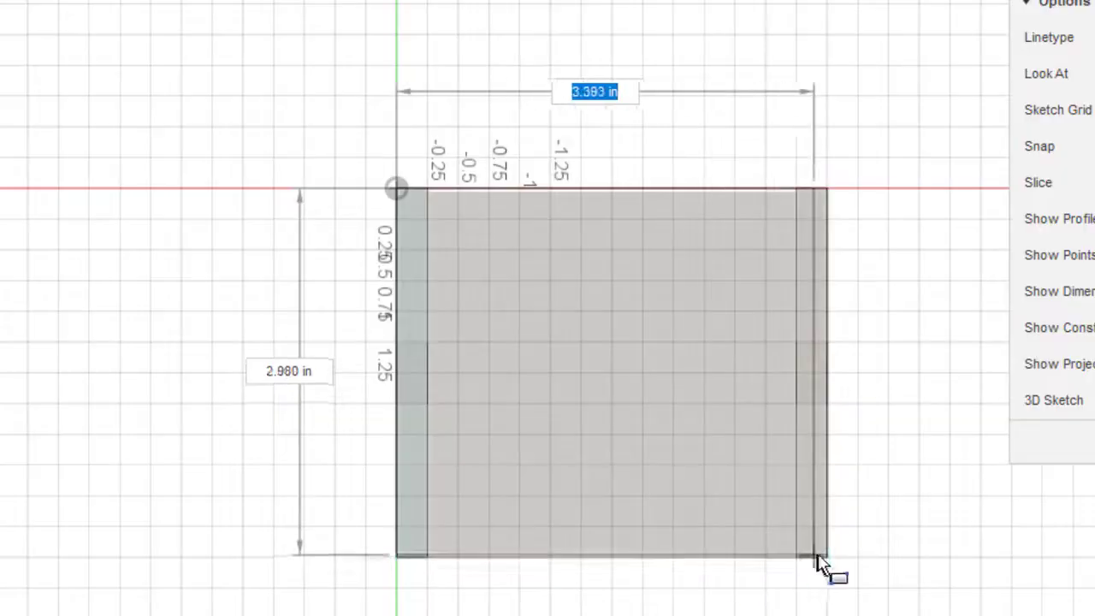
{"action": "left_click", "coordinate": [826, 557]}
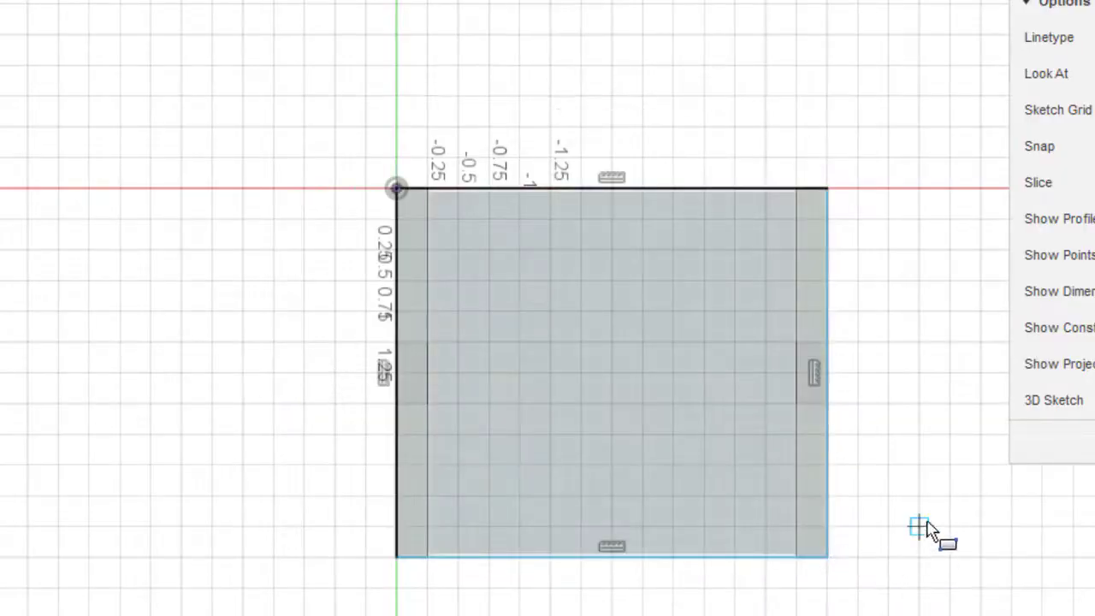
Extrude both profiles of the top sketch upward 0.25 in as a new body
{"action": "key", "text": "e"}
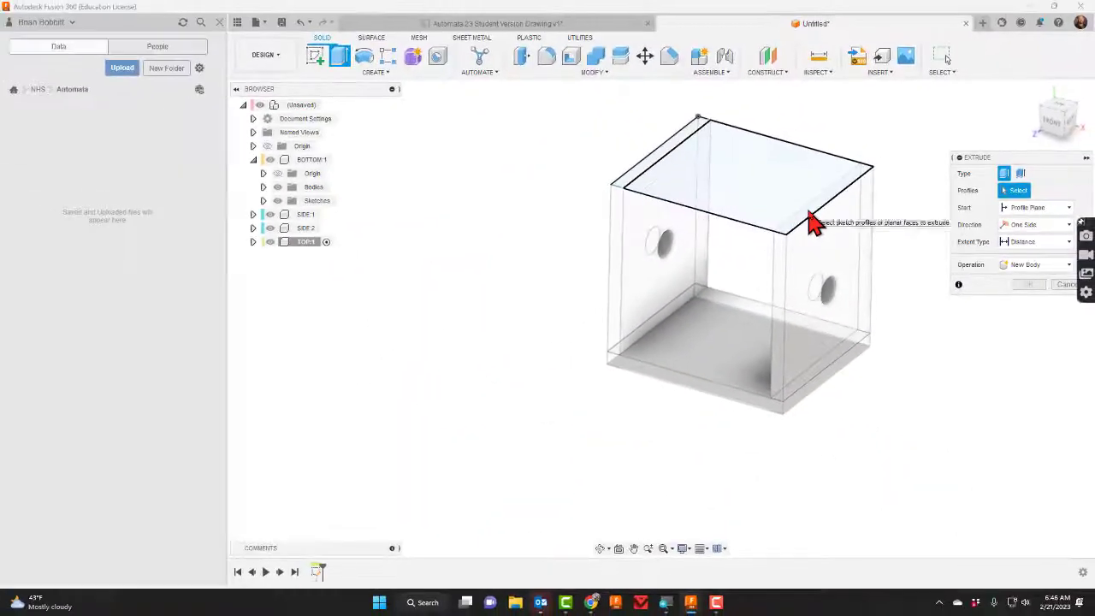
{"action": "left_click", "coordinate": [811, 215]}
{"action": "left_click", "coordinate": [660, 150]}
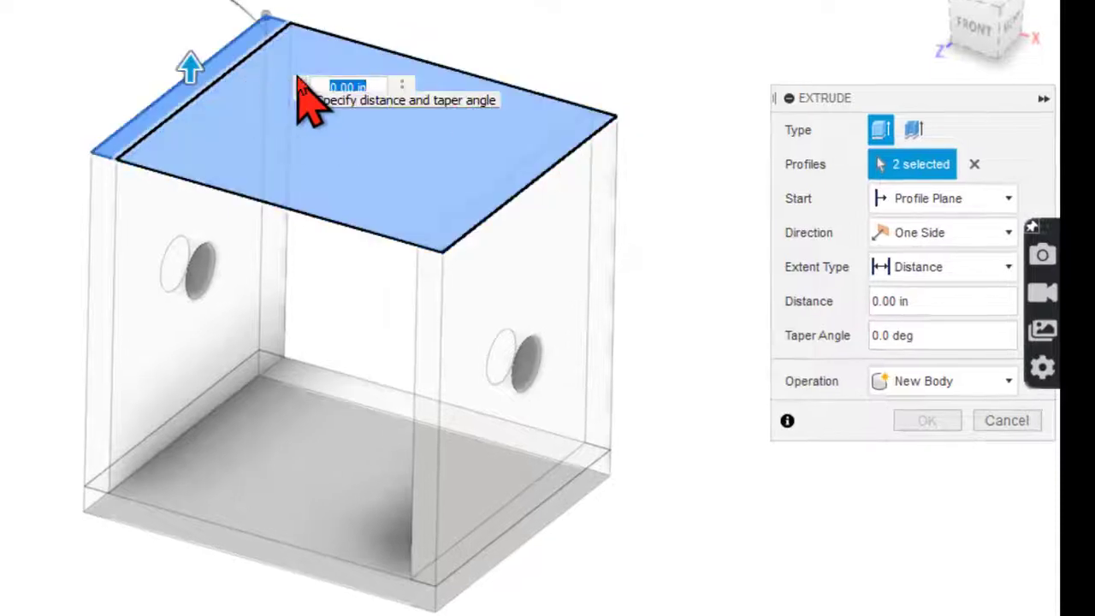
{"action": "type", "text": ".25"}
{"action": "key", "text": "Return"}
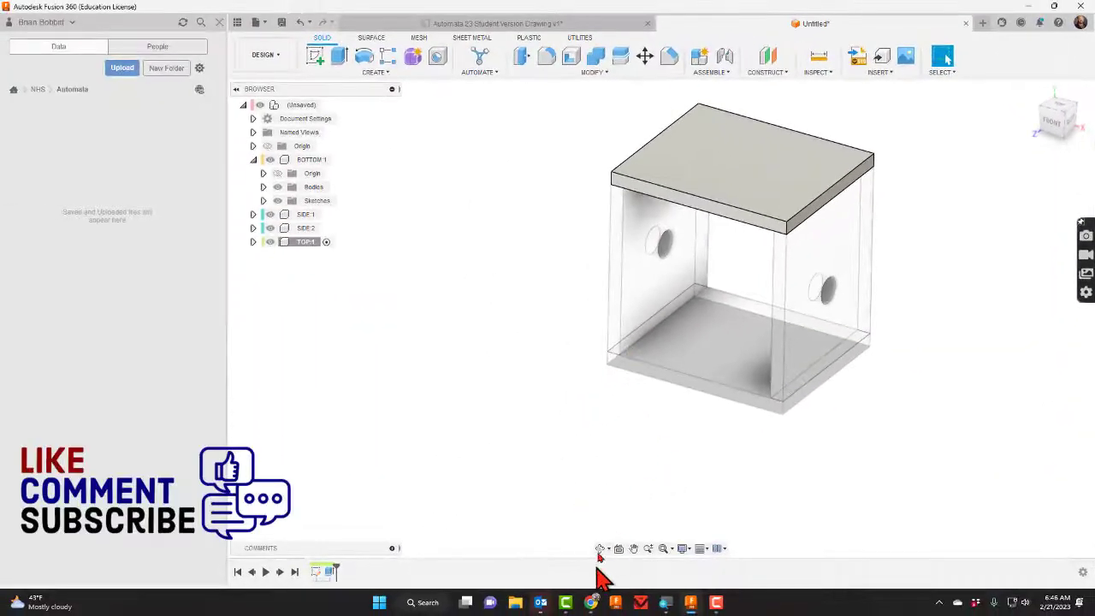
Check the top part's drawing and sketch three points in a horizontal row across the middle of the top plate's upper face
{"action": "left_click", "coordinate": [462, 24]}
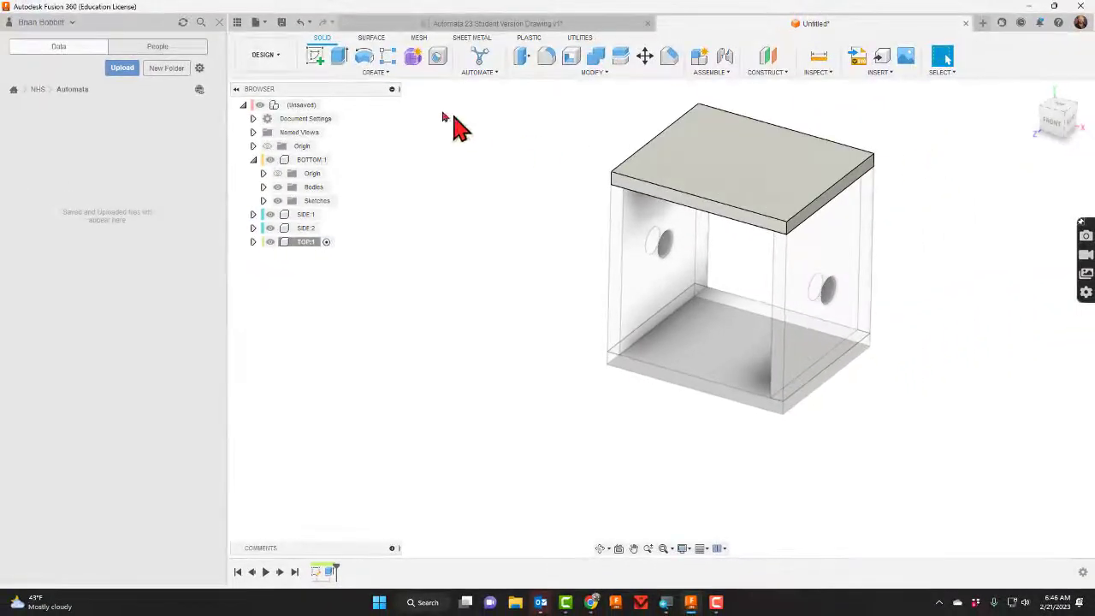
{"action": "left_click", "coordinate": [315, 57]}
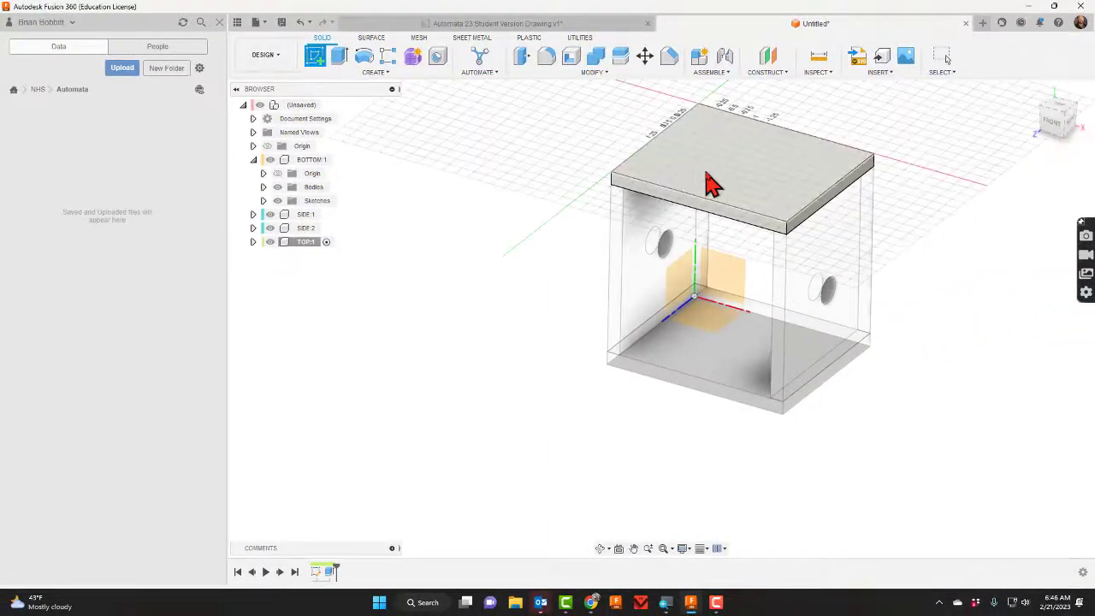
{"action": "left_click", "coordinate": [707, 176]}
{"action": "left_click", "coordinate": [376, 73]}
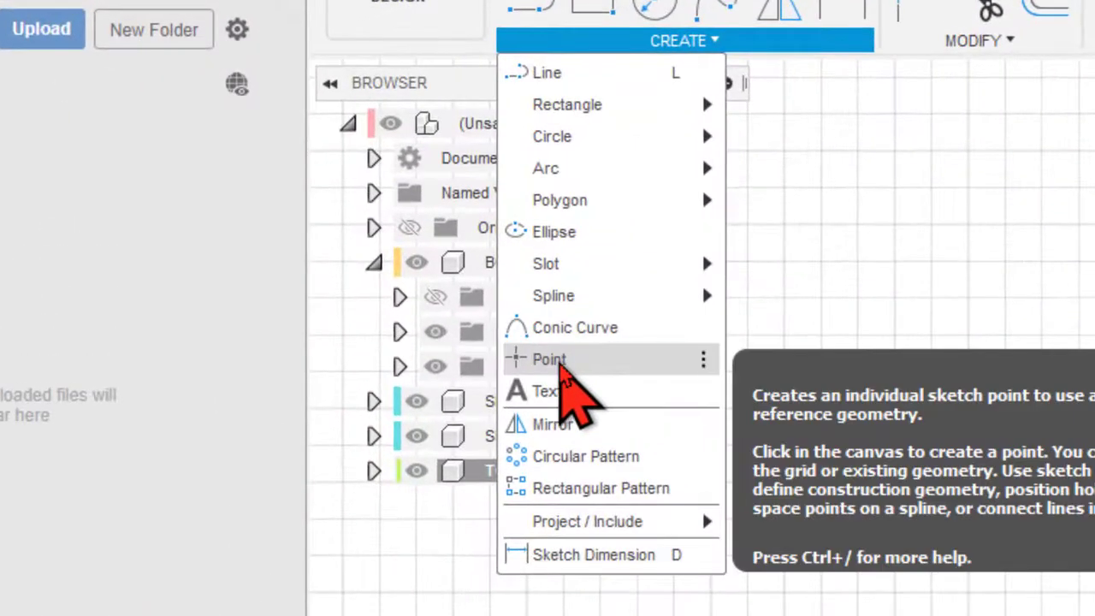
{"action": "left_click", "coordinate": [552, 360]}
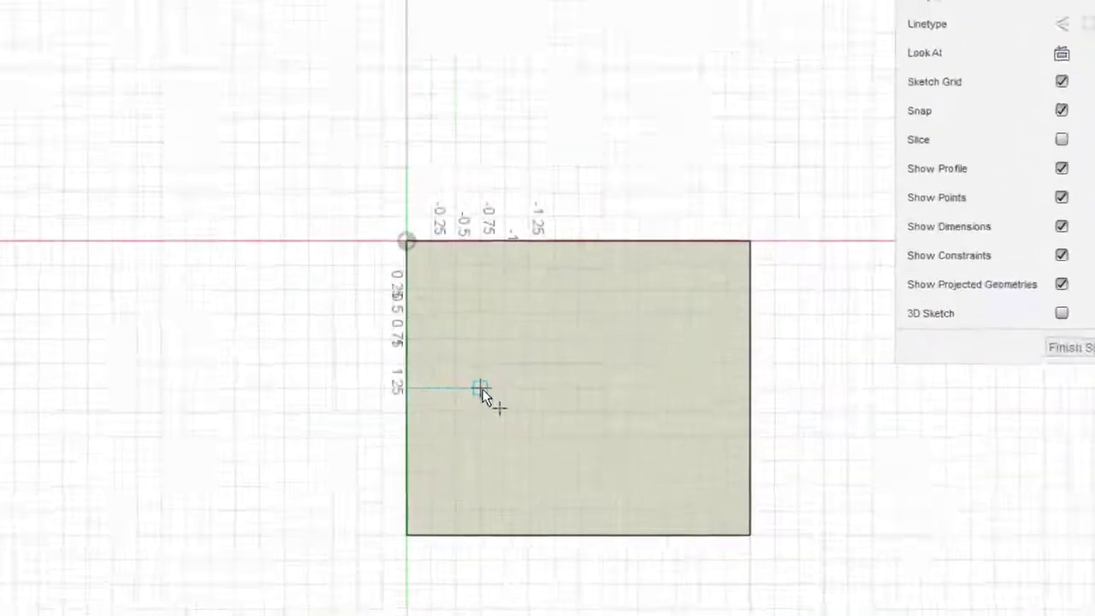
{"action": "left_click", "coordinate": [704, 406]}
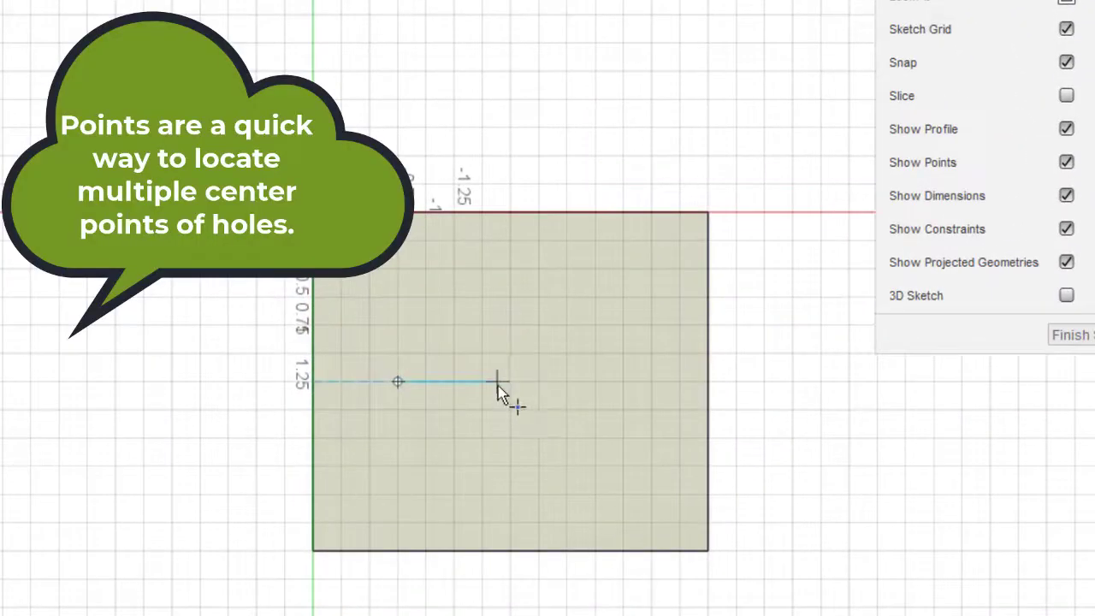
{"action": "left_click", "coordinate": [636, 381]}
Dimension the first hole point 0.75 in from the top plate's edge that runs through the origin
{"action": "left_click", "coordinate": [314, 402]}
{"action": "left_click", "coordinate": [397, 381]}
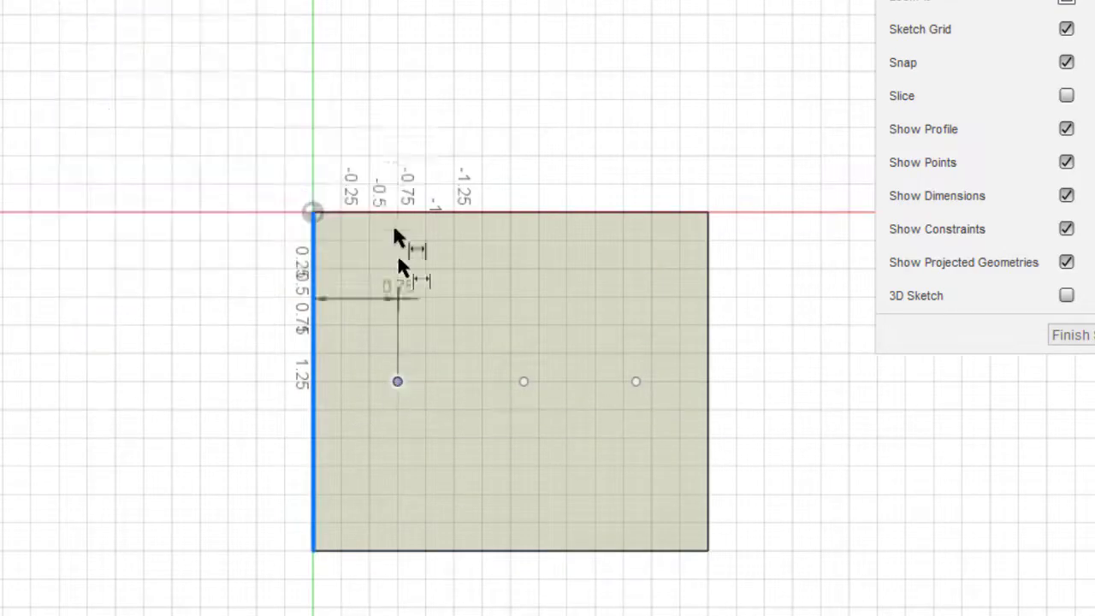
{"action": "left_click", "coordinate": [382, 137]}
{"action": "key", "text": "BackSpace"}
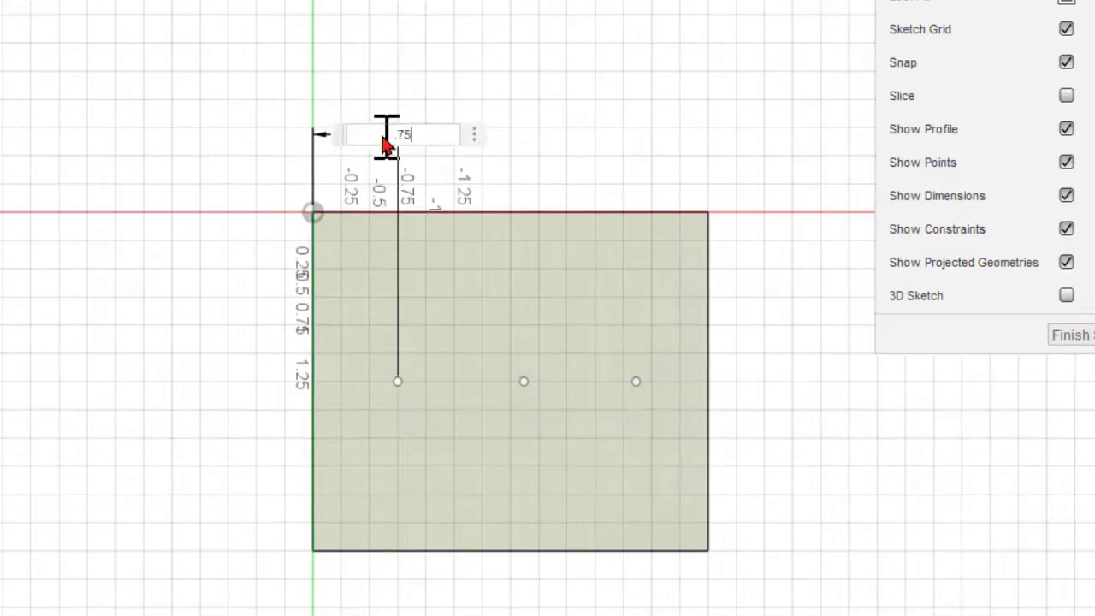
{"action": "type", "text": ".75"}
{"action": "key", "text": "Return"}
Dimension the middle hole point 1.75 in from the same edge of the top plate
{"action": "left_click", "coordinate": [313, 248]}
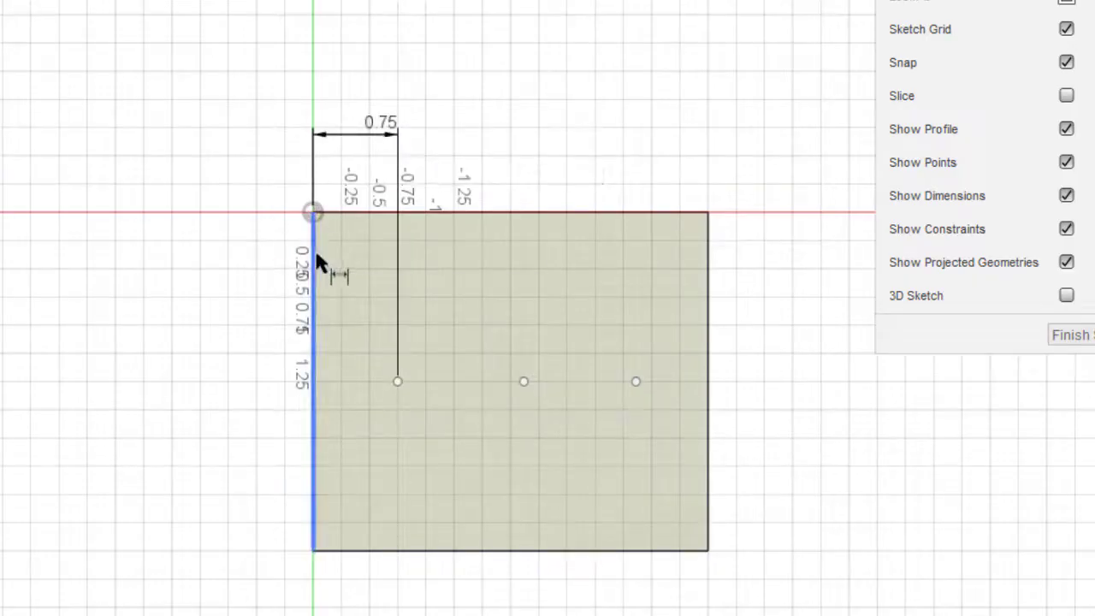
{"action": "left_click", "coordinate": [522, 381]}
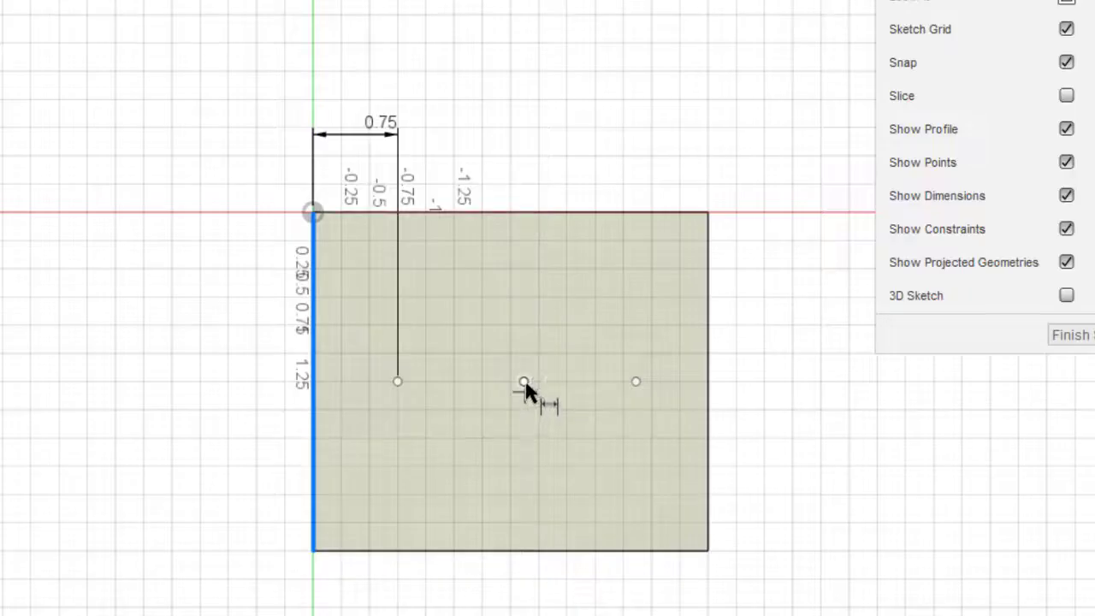
{"action": "left_click", "coordinate": [459, 33]}
{"action": "type", "text": "1.75"}
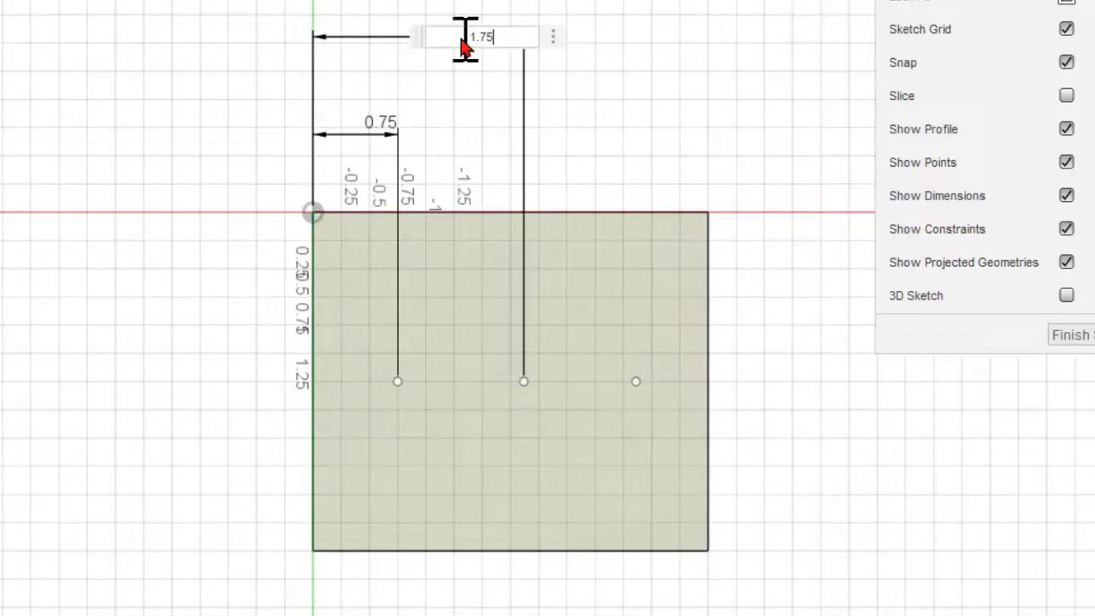
{"action": "key", "text": "Return"}
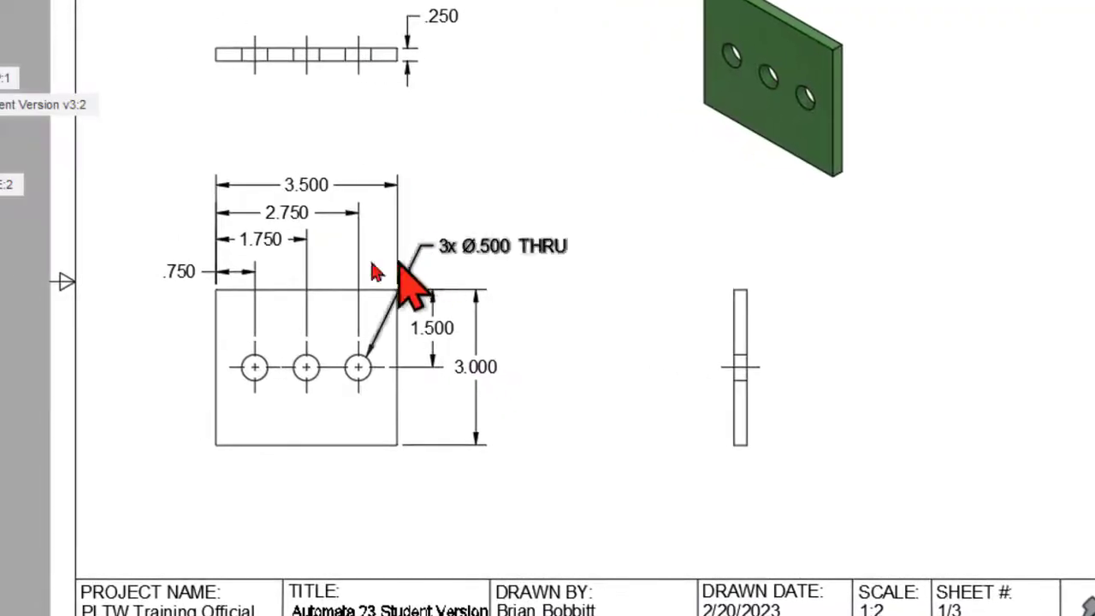
Check the top part's drawing, dimension the third hole point 2.75 in from the origin, and finish the sketch
{"action": "left_click", "coordinate": [243, 227]}
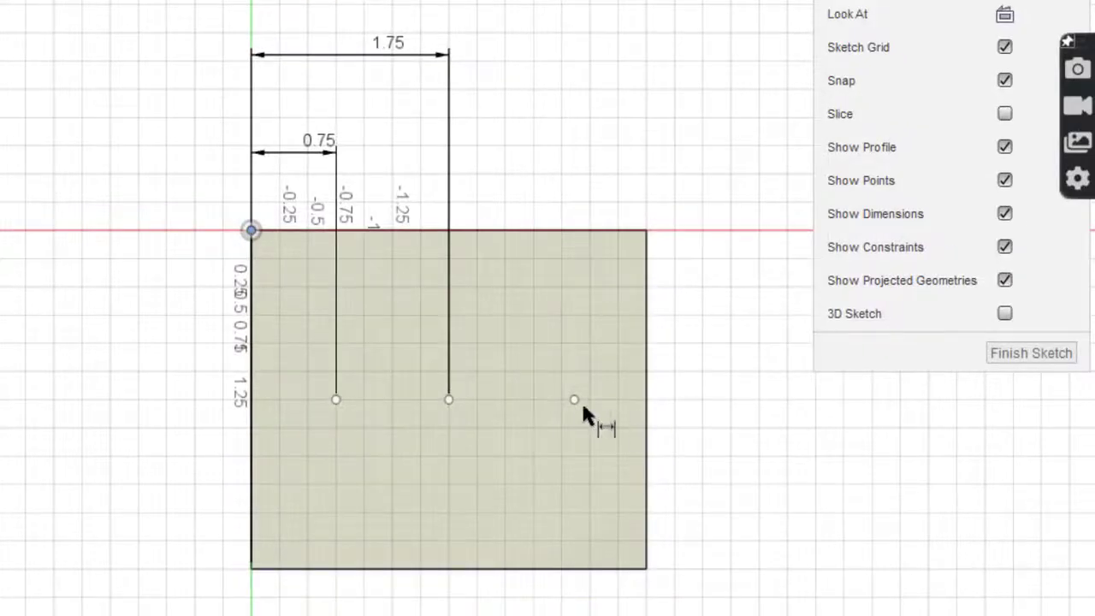
{"action": "left_click", "coordinate": [574, 399]}
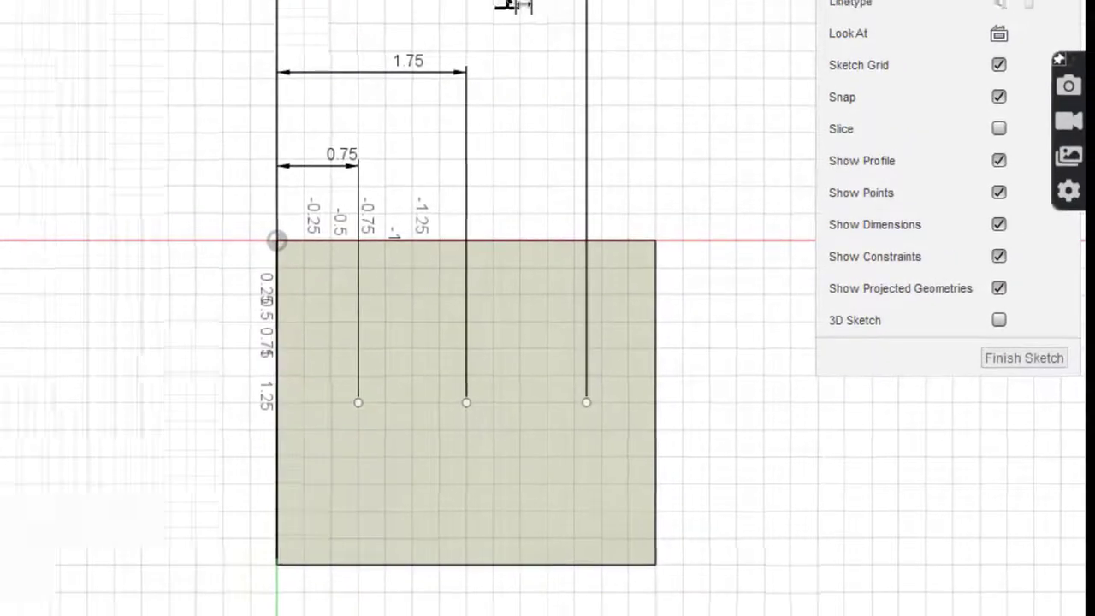
{"action": "left_click", "coordinate": [511, 5]}
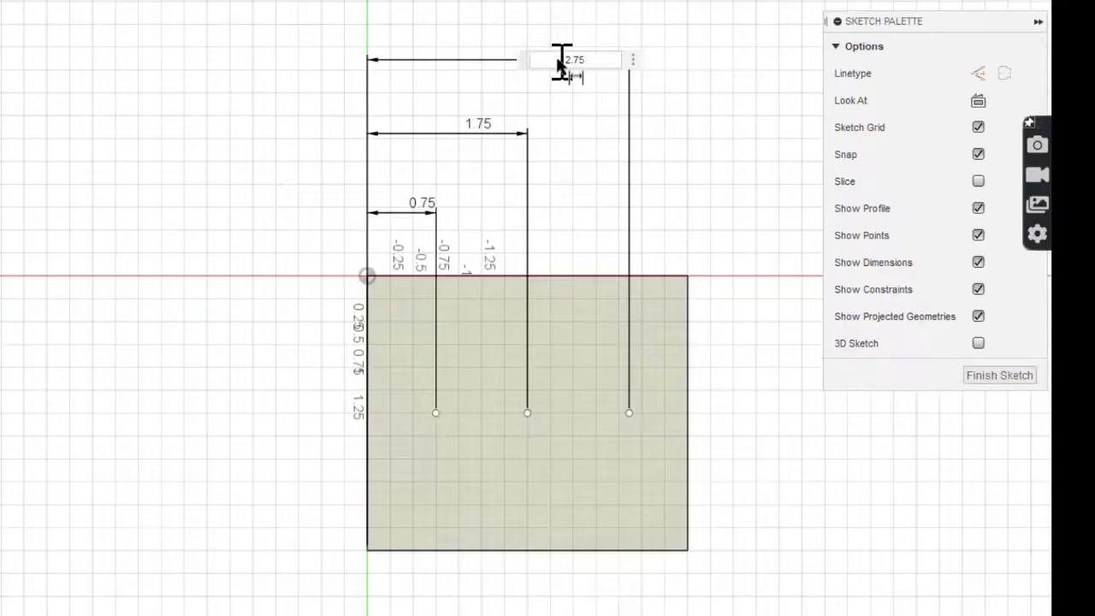
{"action": "type", "text": "2.75"}
{"action": "key", "text": "Return"}
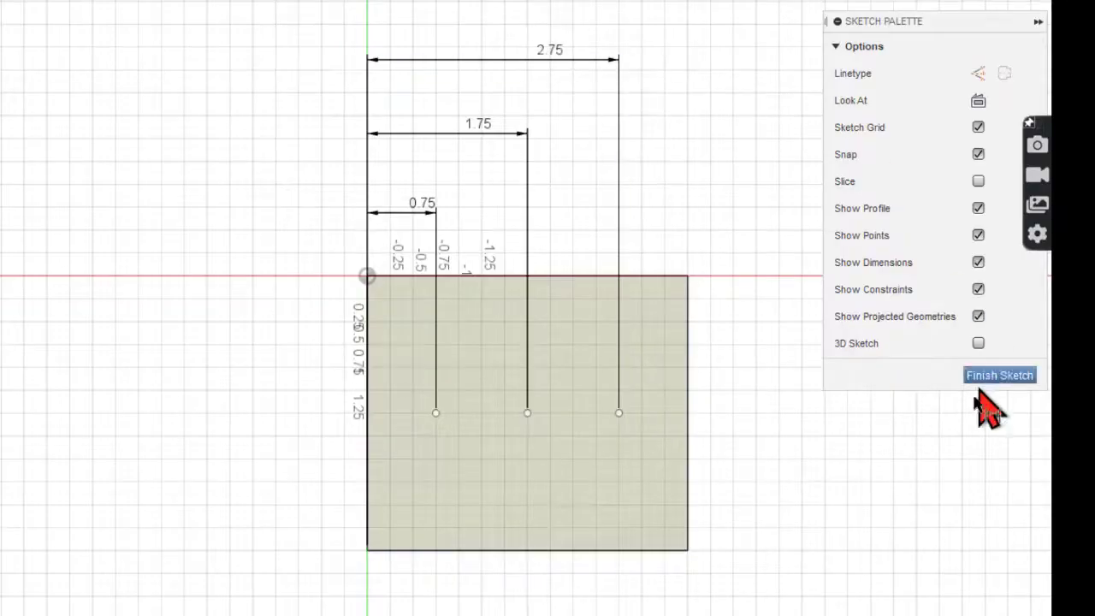
{"action": "left_click", "coordinate": [997, 376]}
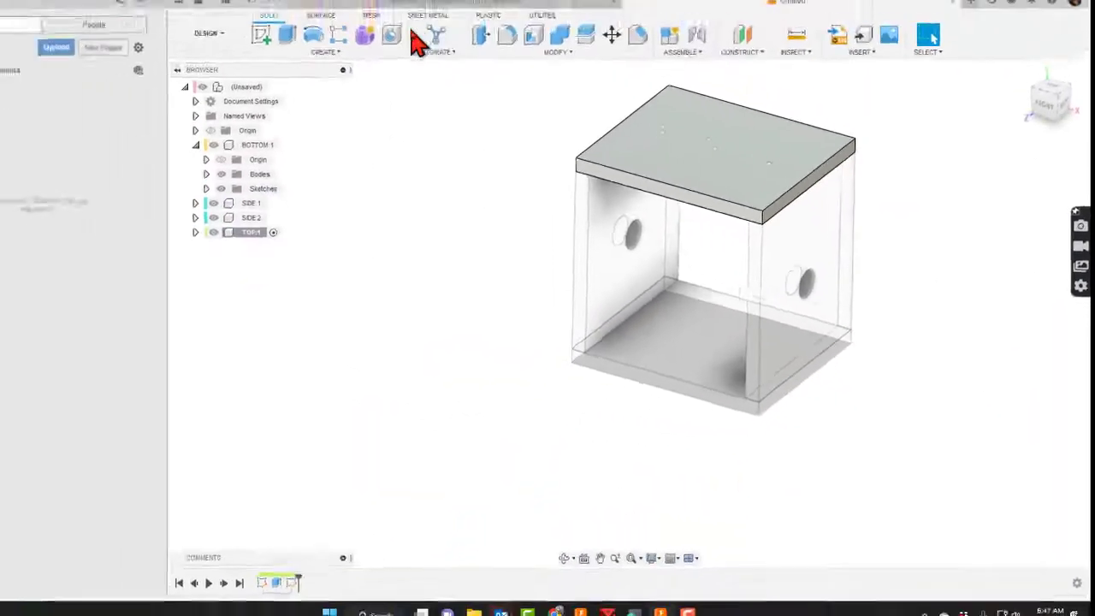
Cut simple 0.50 in diameter holes to a distance of 1.40 in at the three sketch points on the top plate
{"action": "left_click", "coordinate": [437, 56]}
{"action": "left_click", "coordinate": [741, 163]}
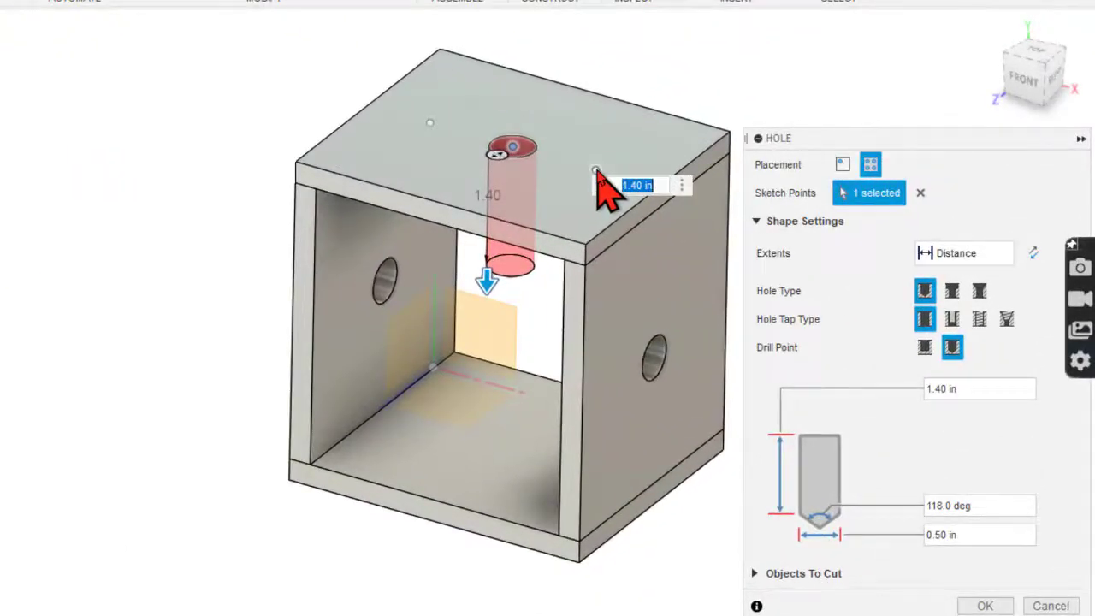
{"action": "left_click", "coordinate": [596, 170]}
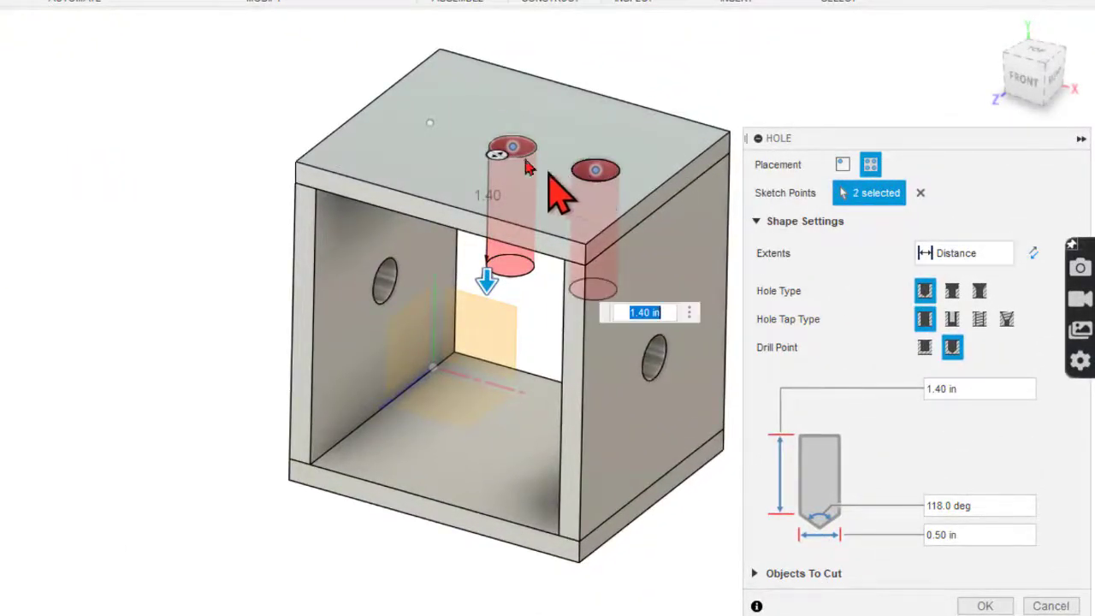
{"action": "left_click", "coordinate": [430, 122]}
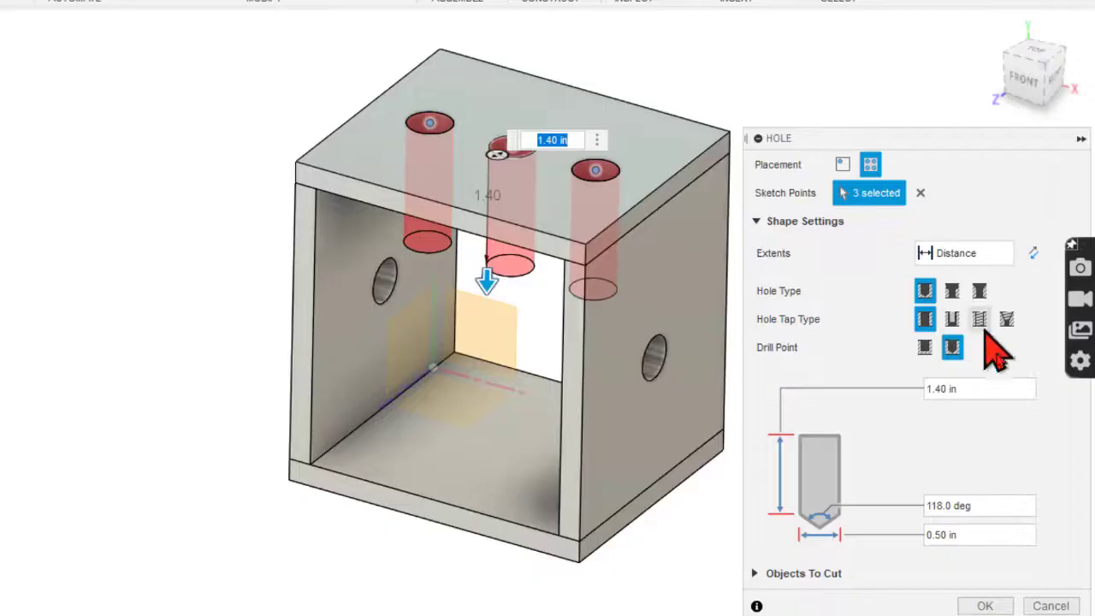
{"action": "left_click", "coordinate": [988, 602]}
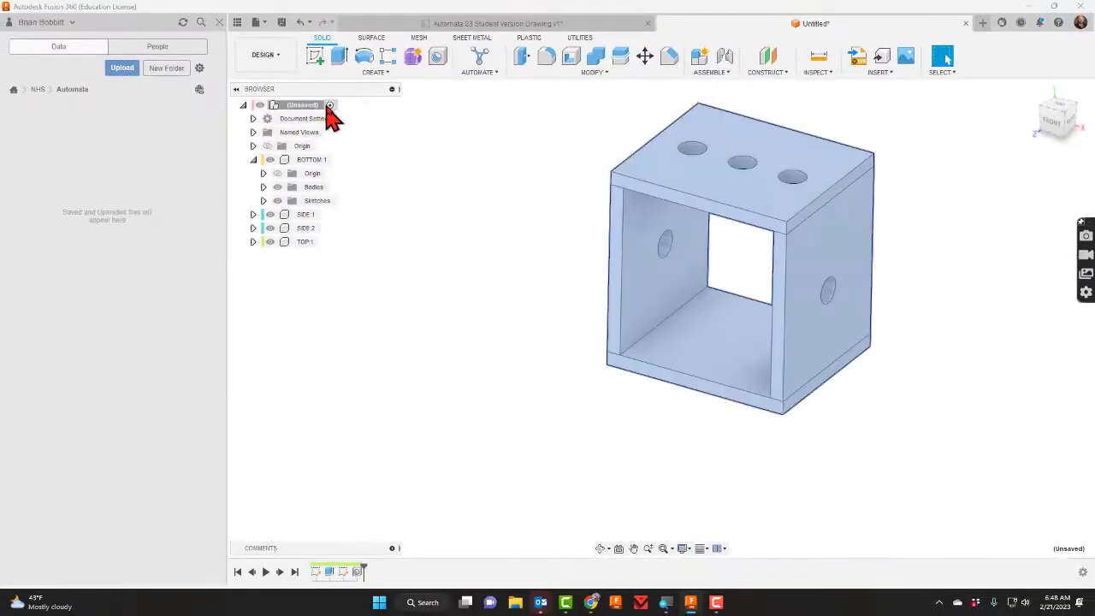
Make the top-level assembly active instead of the TOP component
{"action": "left_click", "coordinate": [329, 104]}
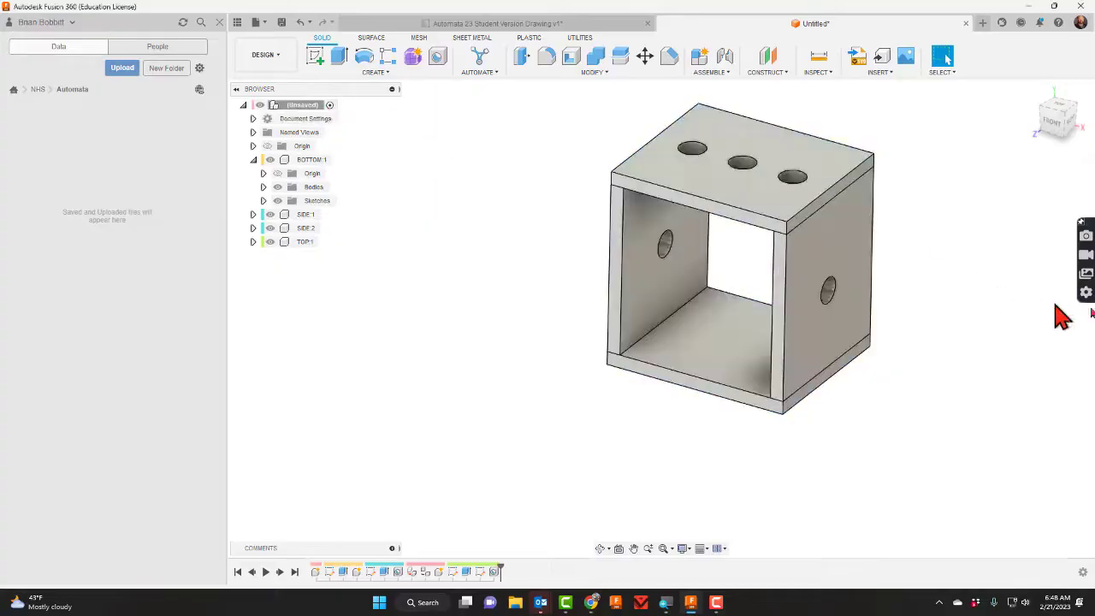
{"action": "scroll", "coordinate": [1008, 327], "scroll_direction": "down", "scroll_amount": 2}
{"action": "scroll", "coordinate": [997, 169], "scroll_direction": "up", "scroll_amount": 2}
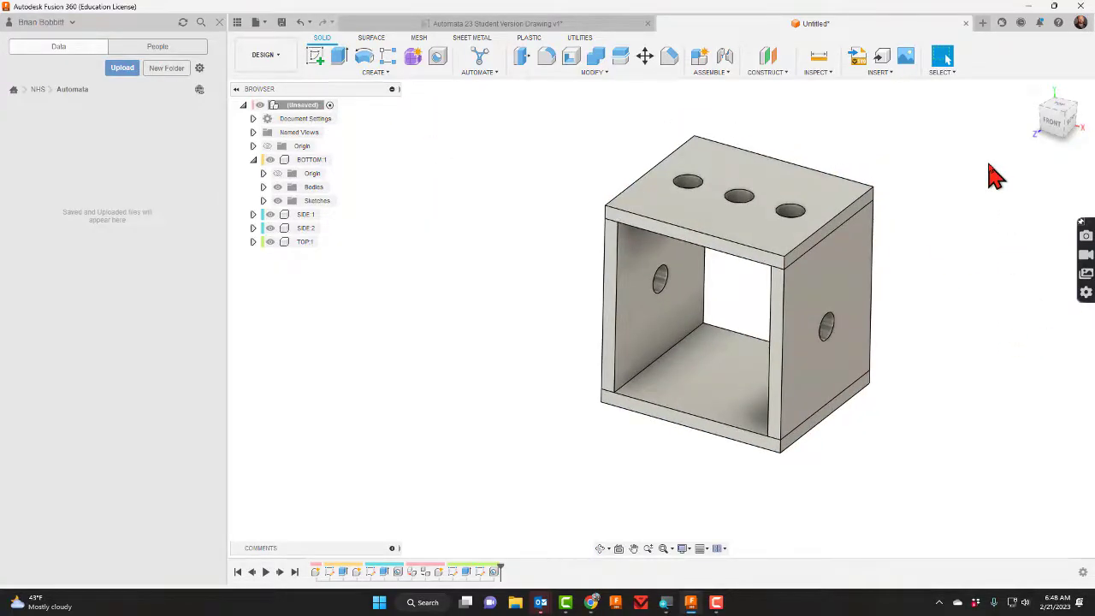
{"action": "left_click_drag", "start_coordinate": [801, 179], "coordinate": [778, 162]}
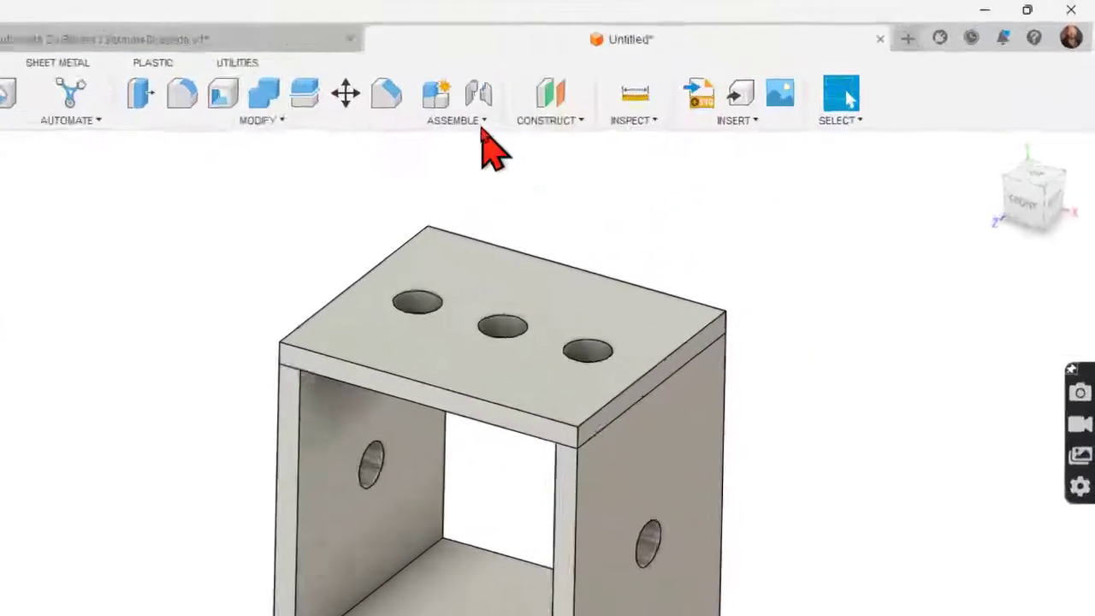
Add a rigid as-built joint between the top and the first side
{"action": "left_click", "coordinate": [726, 73]}
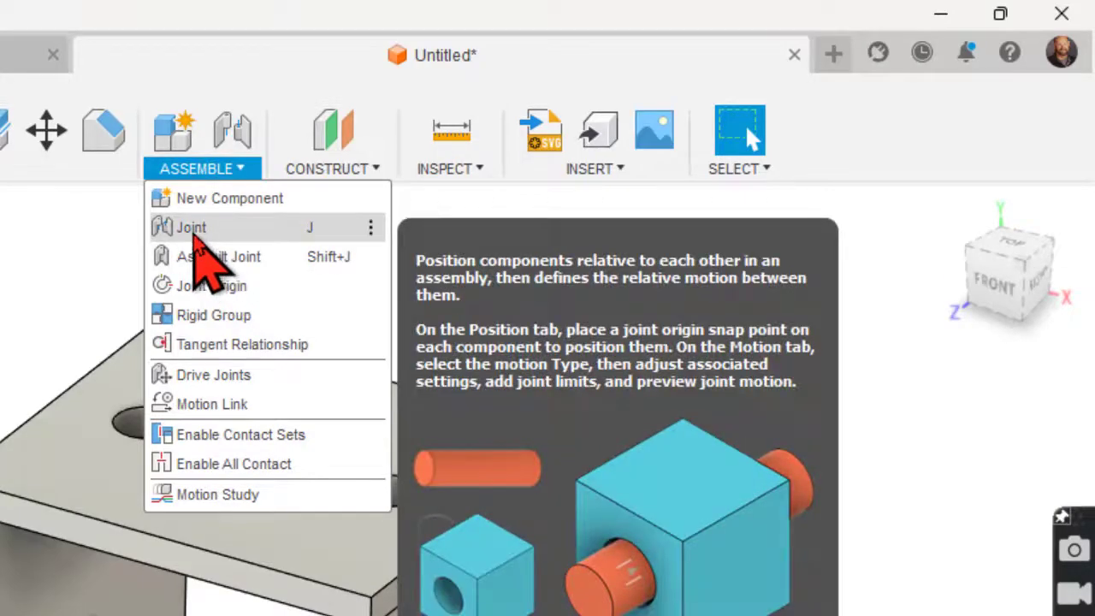
{"action": "left_click", "coordinate": [214, 259]}
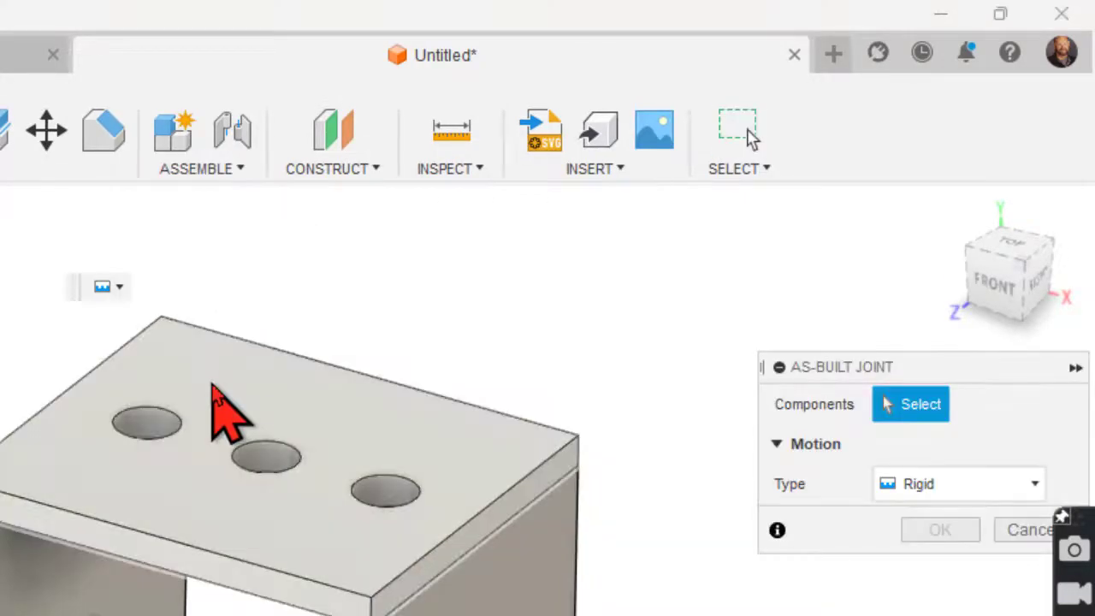
{"action": "left_click", "coordinate": [210, 391]}
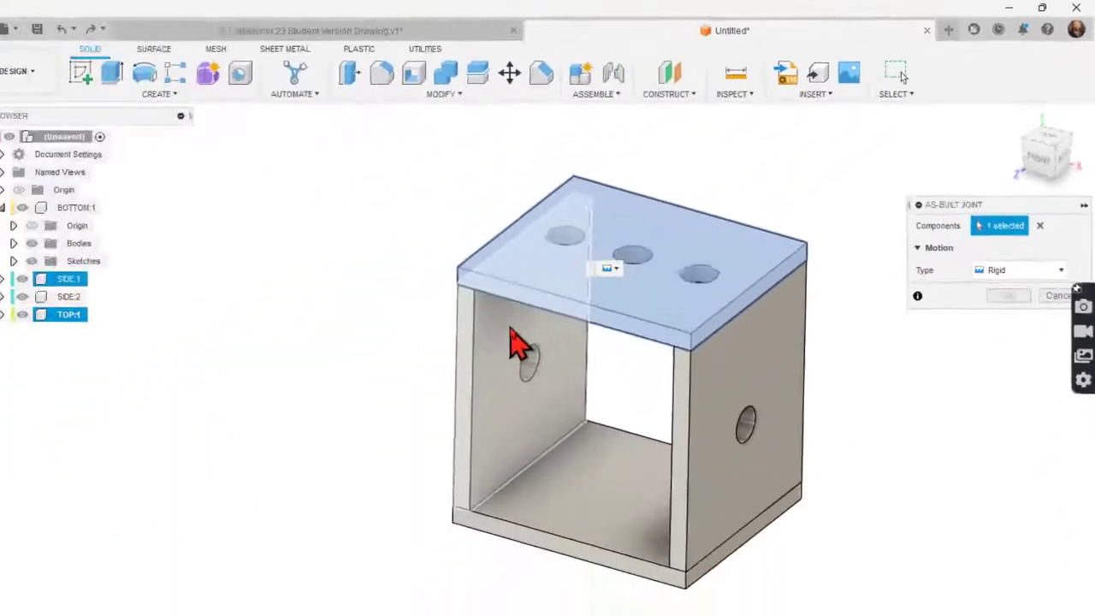
{"action": "left_click", "coordinate": [752, 425]}
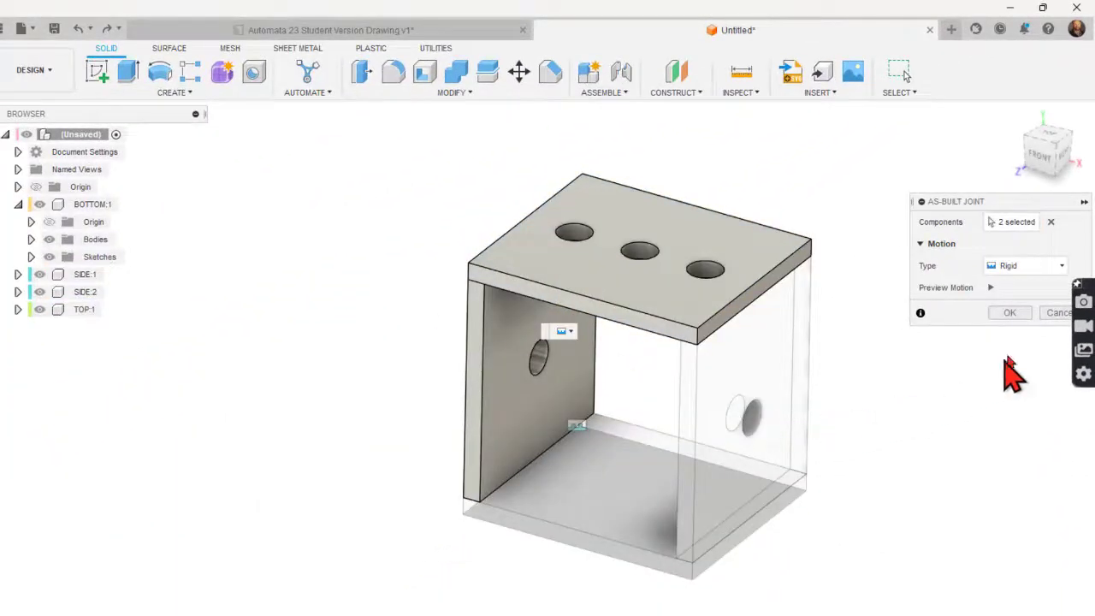
{"action": "left_click", "coordinate": [1013, 313]}
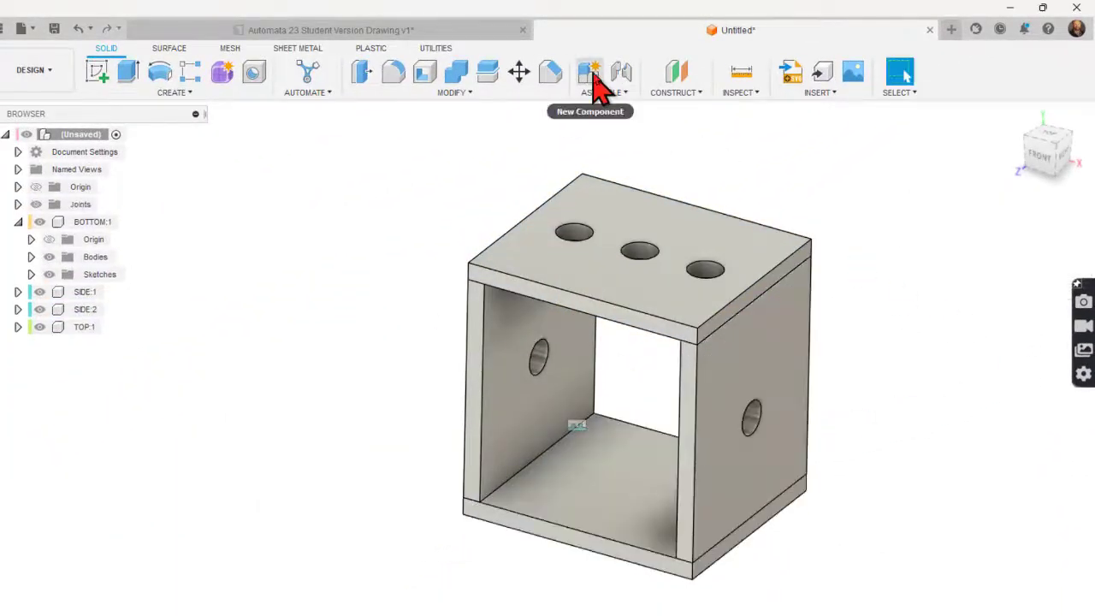
Add a rigid as-built joint between the second side and the bottom, test the joints by moving the top assembly, and undo that move
{"action": "left_click", "coordinate": [603, 93]}
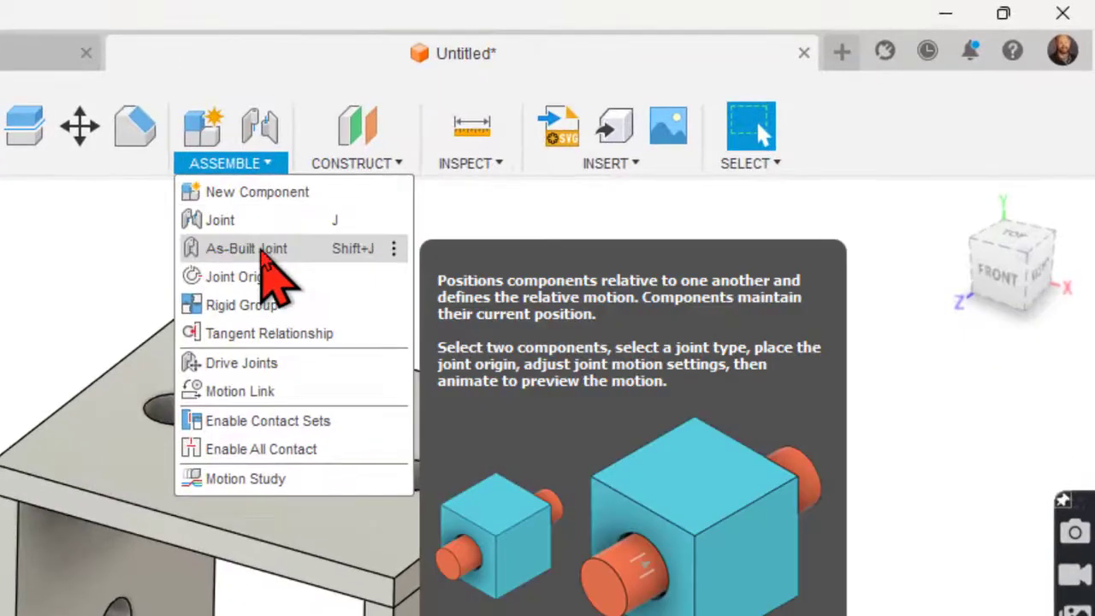
{"action": "left_click", "coordinate": [622, 141]}
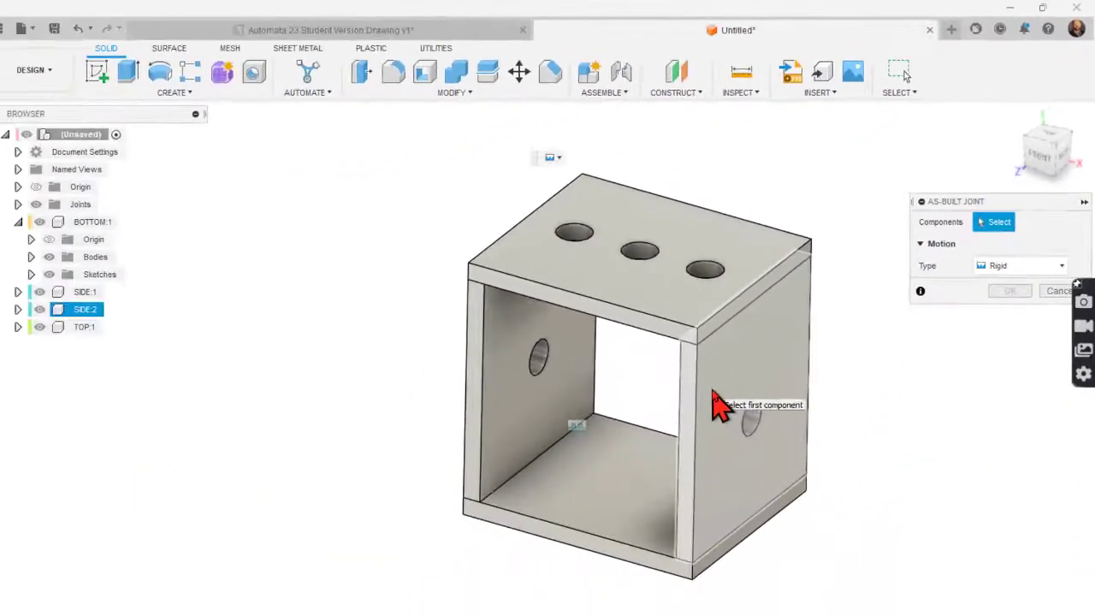
{"action": "left_click", "coordinate": [697, 444]}
{"action": "left_click", "coordinate": [626, 491]}
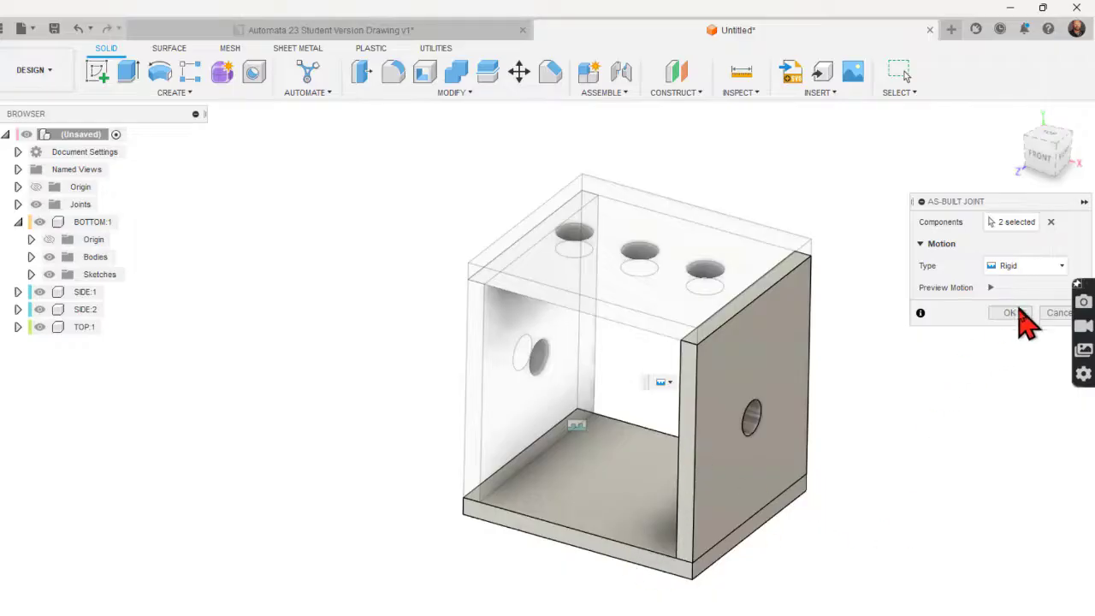
{"action": "left_click", "coordinate": [1018, 314]}
{"action": "left_click_drag", "start_coordinate": [611, 294], "coordinate": [445, 249]}
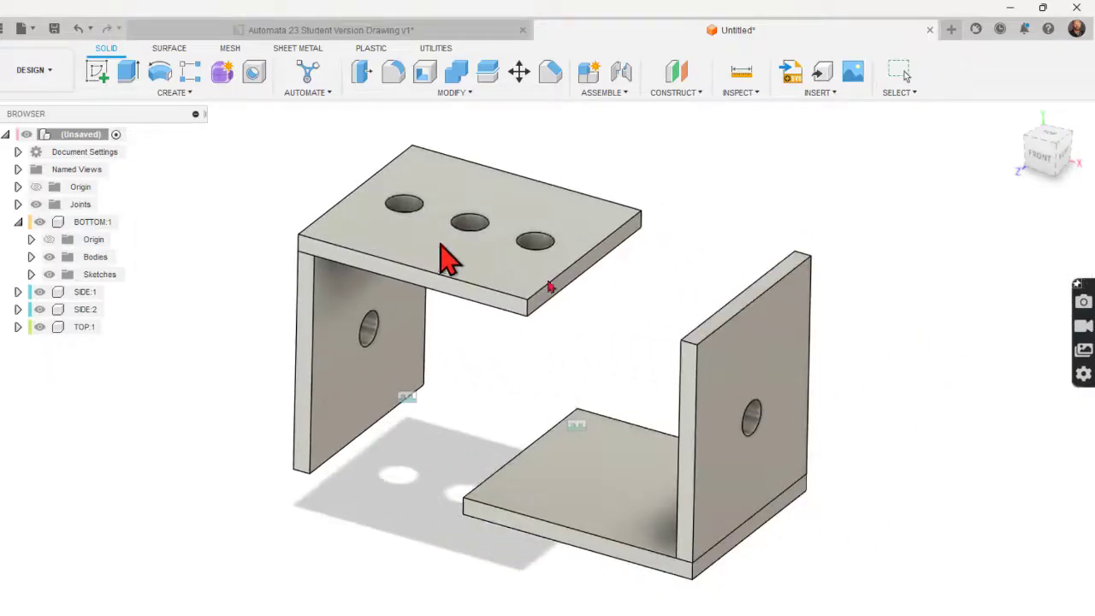
{"action": "left_click", "coordinate": [78, 29]}
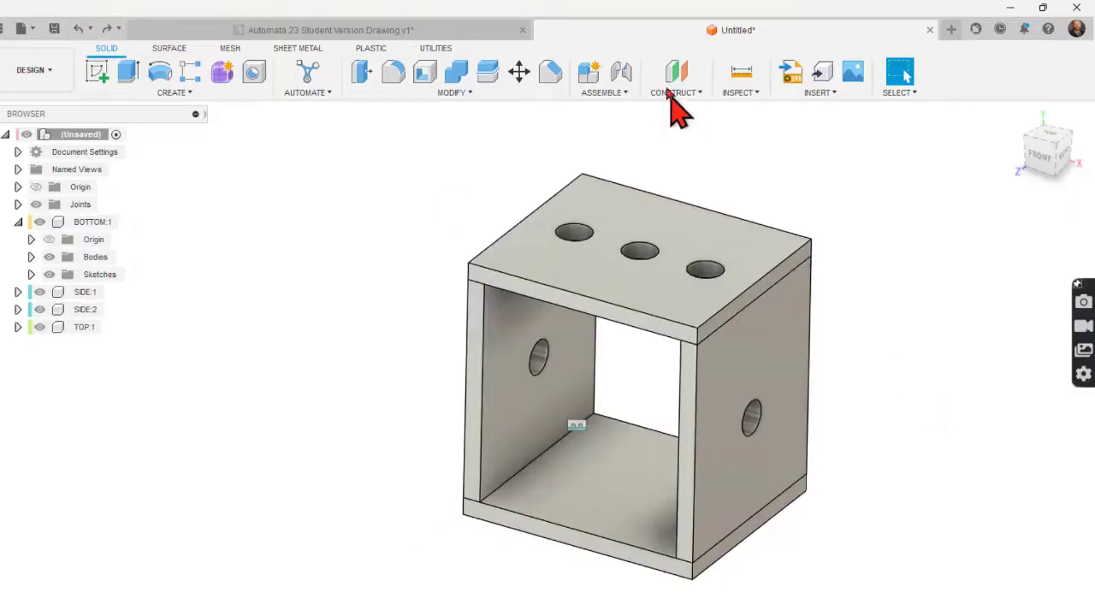
Add a rigid as-built joint between the top and the second side
{"action": "left_click", "coordinate": [610, 94]}
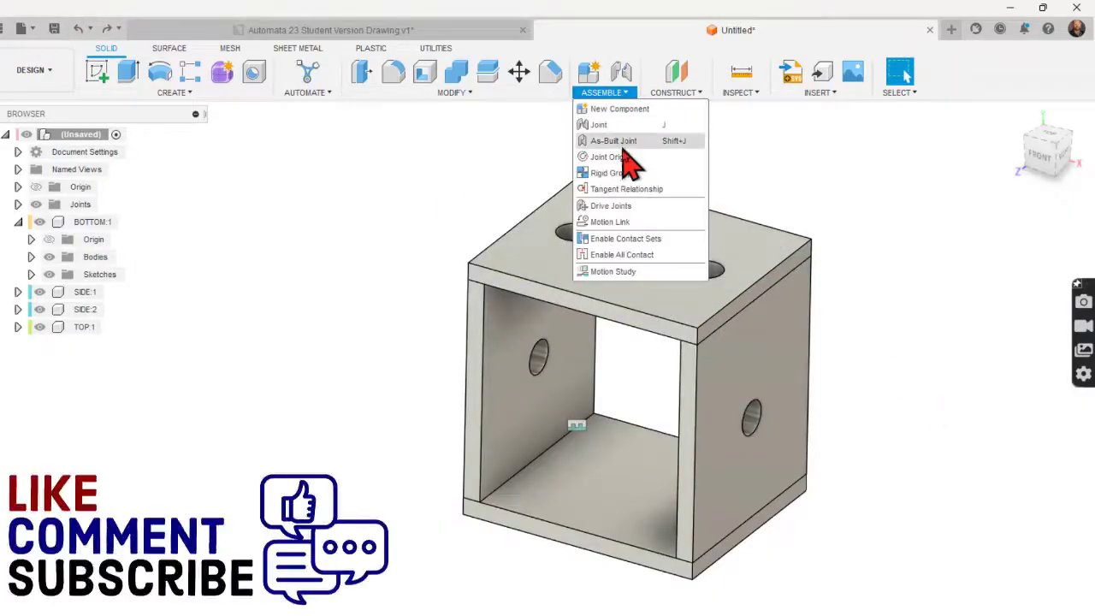
{"action": "left_click", "coordinate": [620, 141]}
{"action": "left_click", "coordinate": [707, 319]}
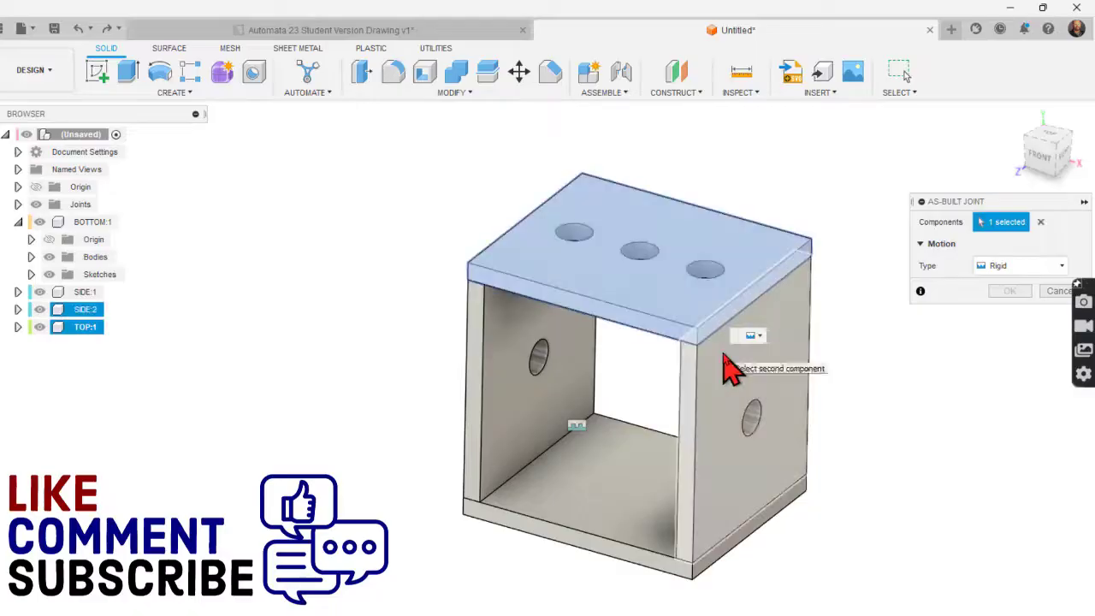
{"action": "left_click", "coordinate": [730, 363]}
{"action": "left_click", "coordinate": [1005, 315]}
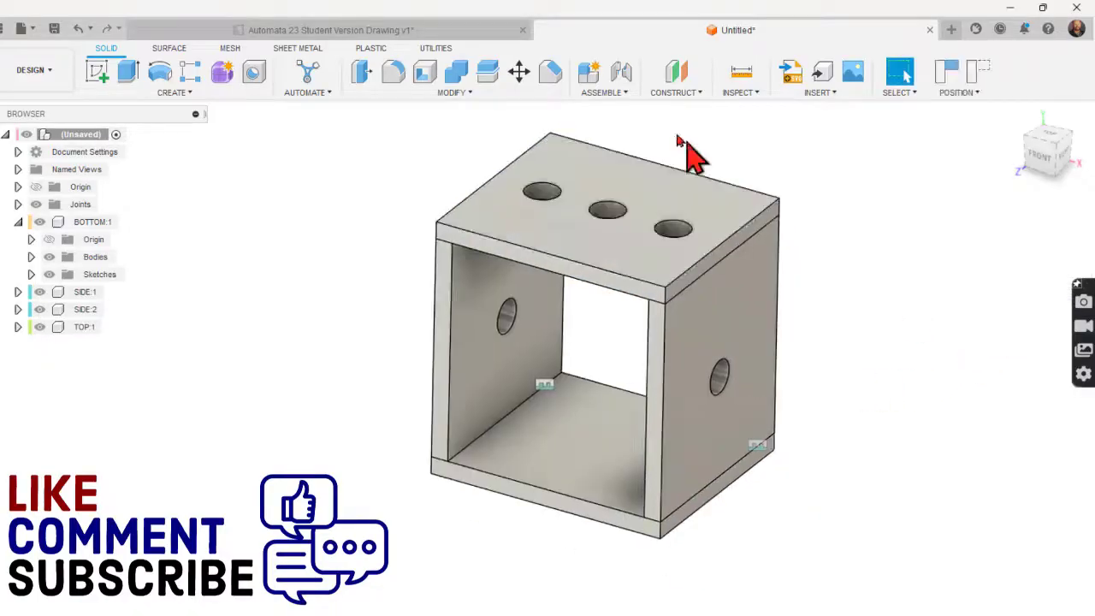
Add a rigid as-built joint between the first side and the bottom
{"action": "left_click", "coordinate": [622, 94]}
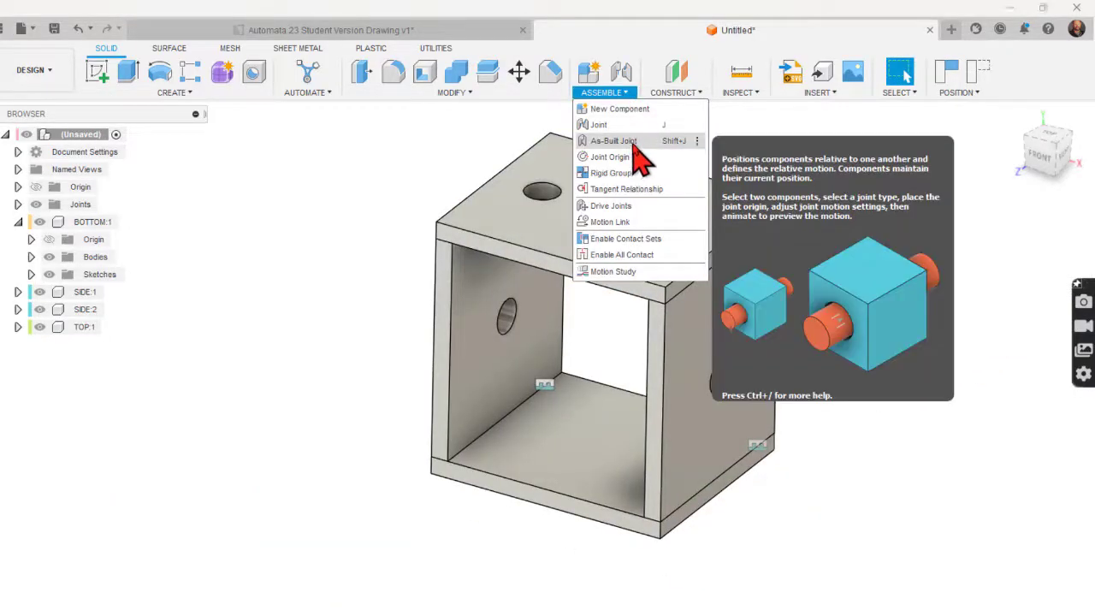
{"action": "left_click", "coordinate": [634, 144]}
{"action": "left_click", "coordinate": [471, 443]}
{"action": "left_click", "coordinate": [501, 481]}
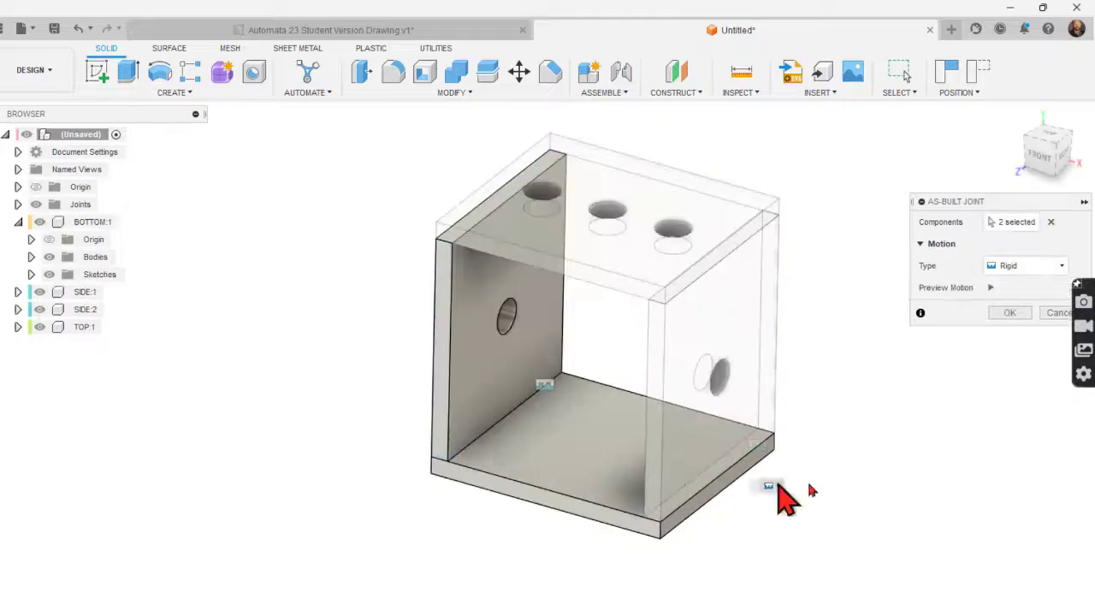
{"action": "left_click", "coordinate": [1009, 313]}
Ground the BOTTOM component and resolve the pending component positions
{"action": "middle_click_drag", "start_coordinate": [587, 235], "coordinate": [588, 276]}
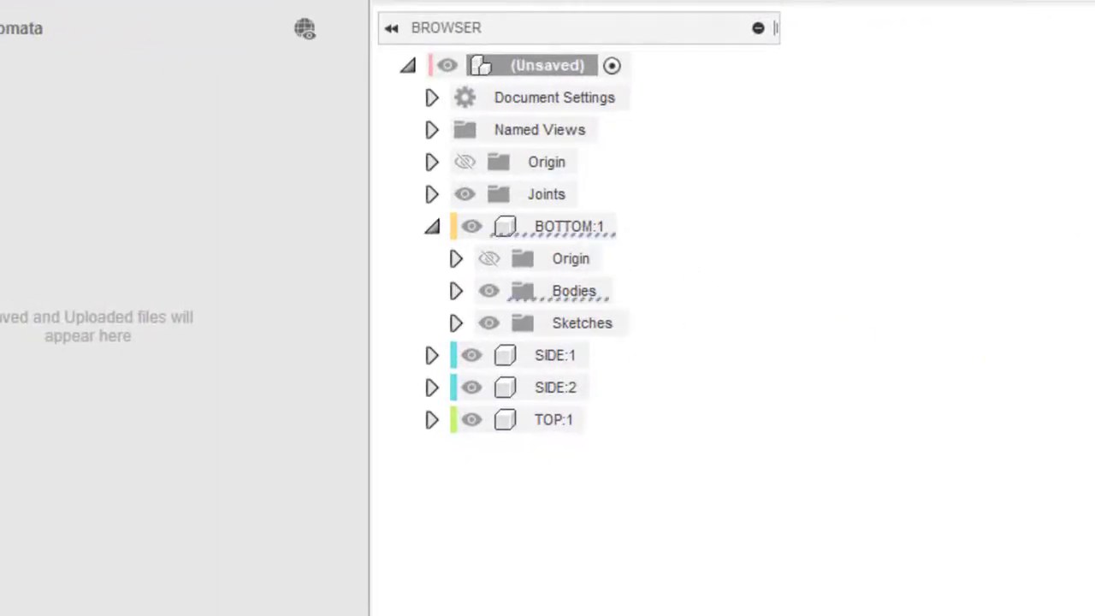
{"action": "right_click", "coordinate": [568, 229]}
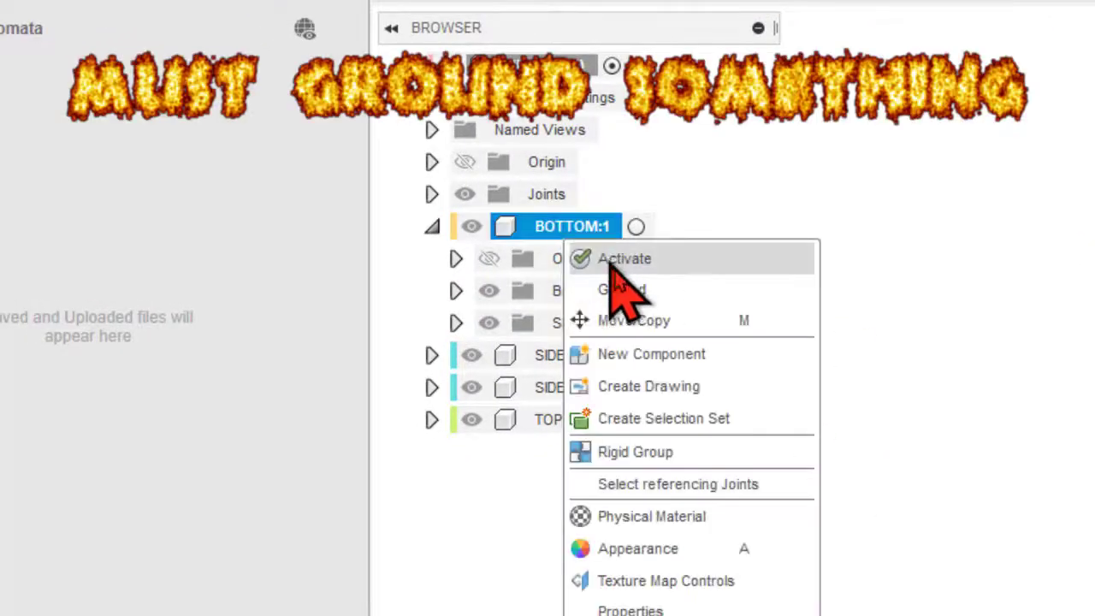
{"action": "left_click", "coordinate": [664, 292]}
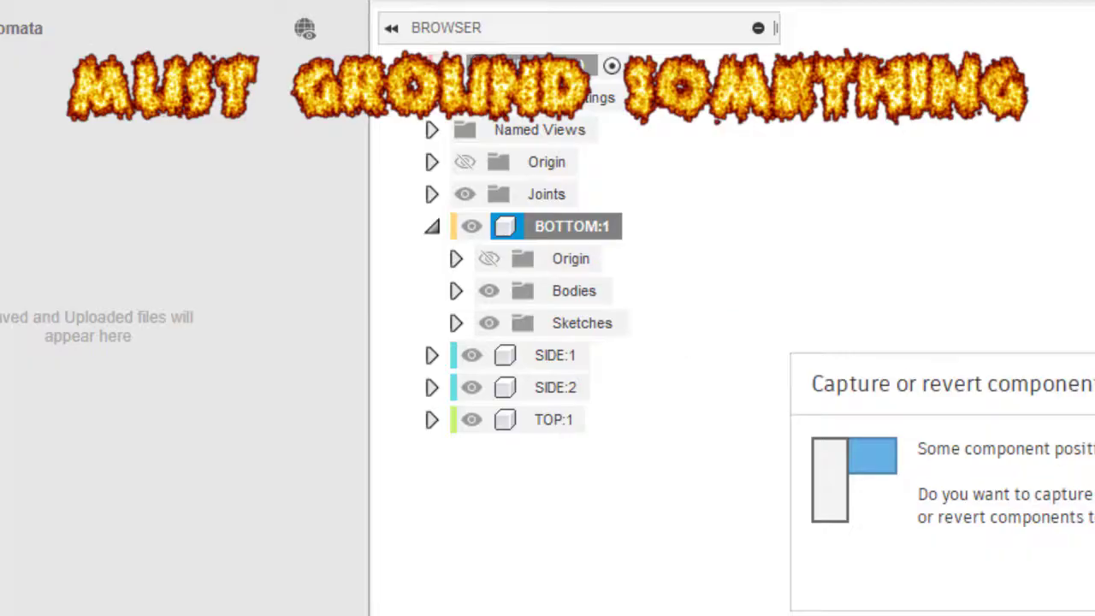
{"action": "left_click", "coordinate": [855, 381]}
{"action": "left_click", "coordinate": [924, 342]}
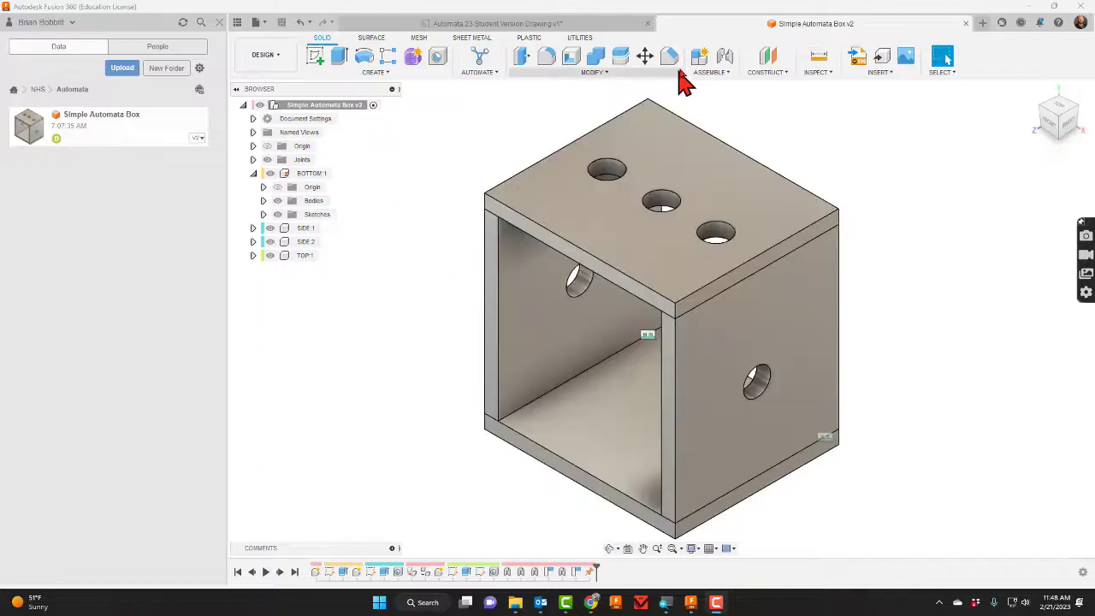
Create and activate a new internal standard component named BUSHING/KNOB
{"action": "left_click", "coordinate": [700, 58]}
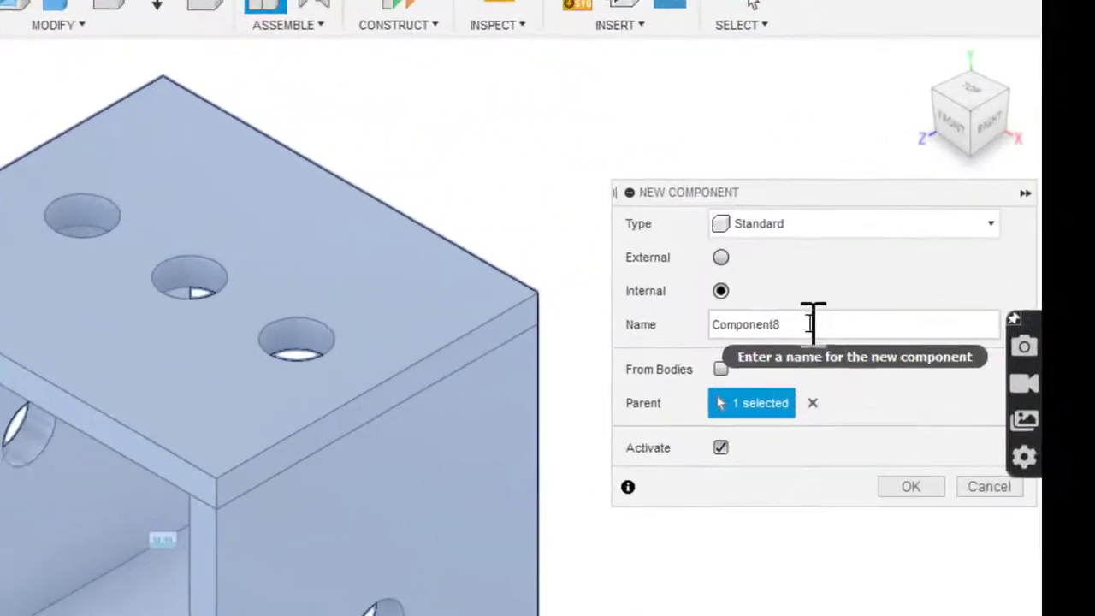
{"action": "left_click_drag", "start_coordinate": [977, 225], "coordinate": [914, 225]}
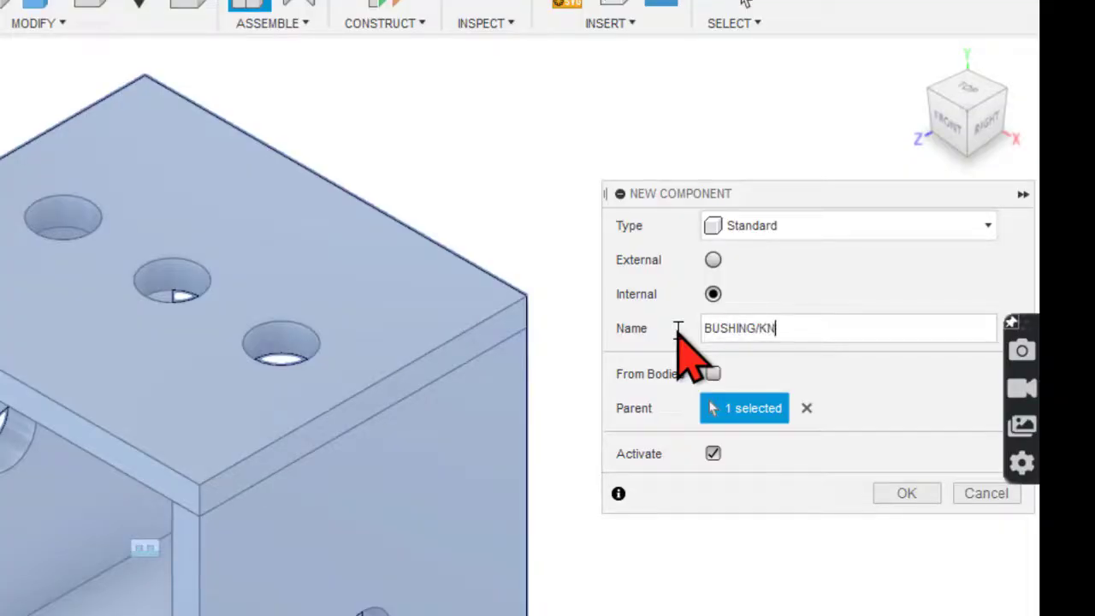
{"action": "key", "text": "Return"}
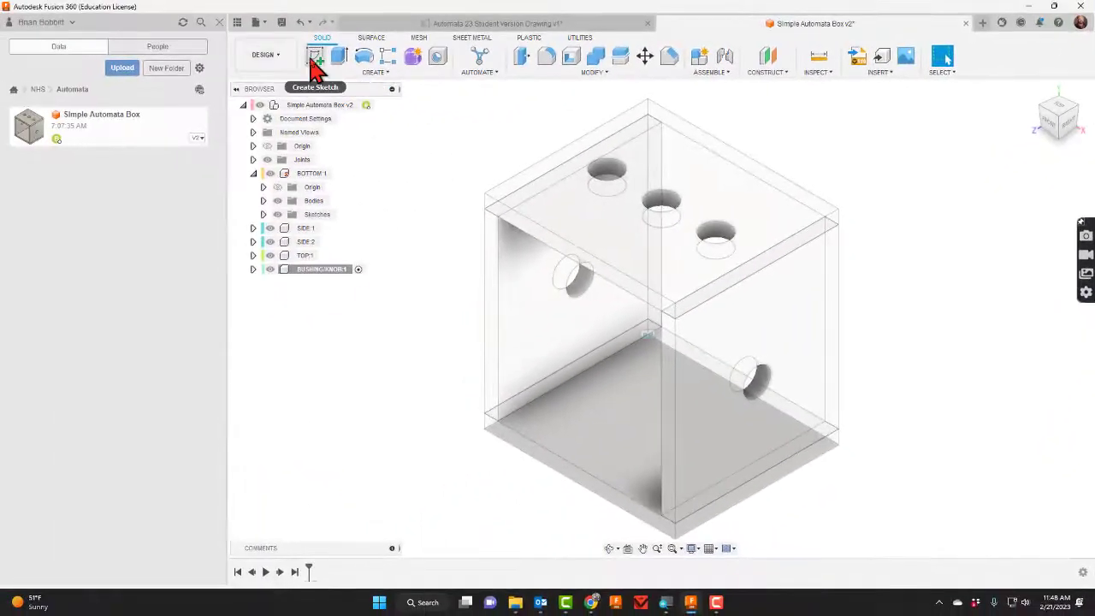
Sketch a circle on the side panel's outer face, centred on its hole, with a diameter of .5-.03 in
{"action": "left_click", "coordinate": [315, 58]}
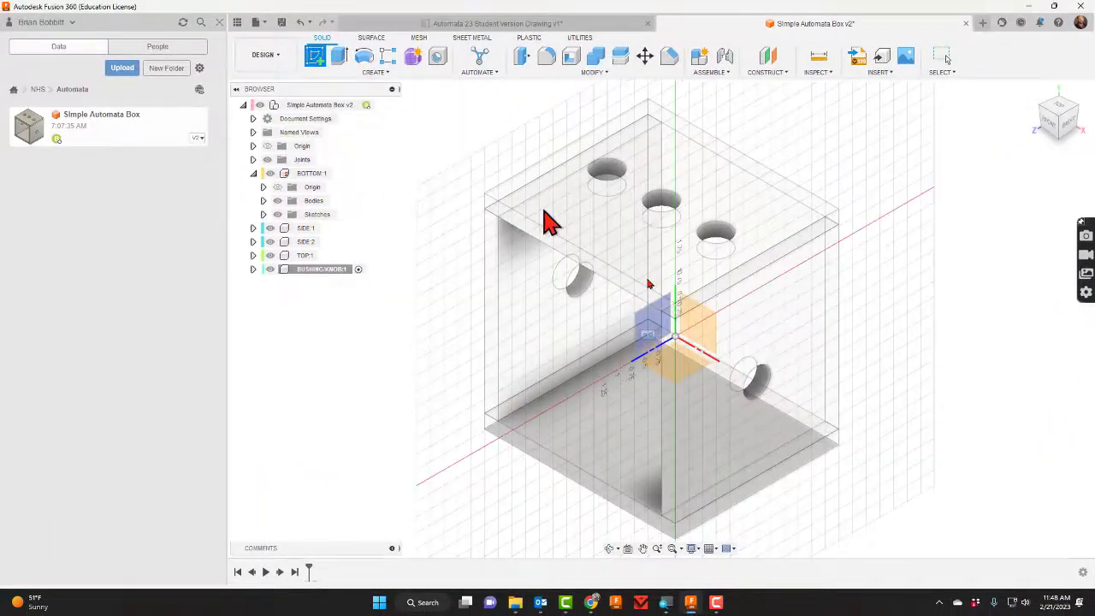
{"action": "left_click", "coordinate": [804, 381]}
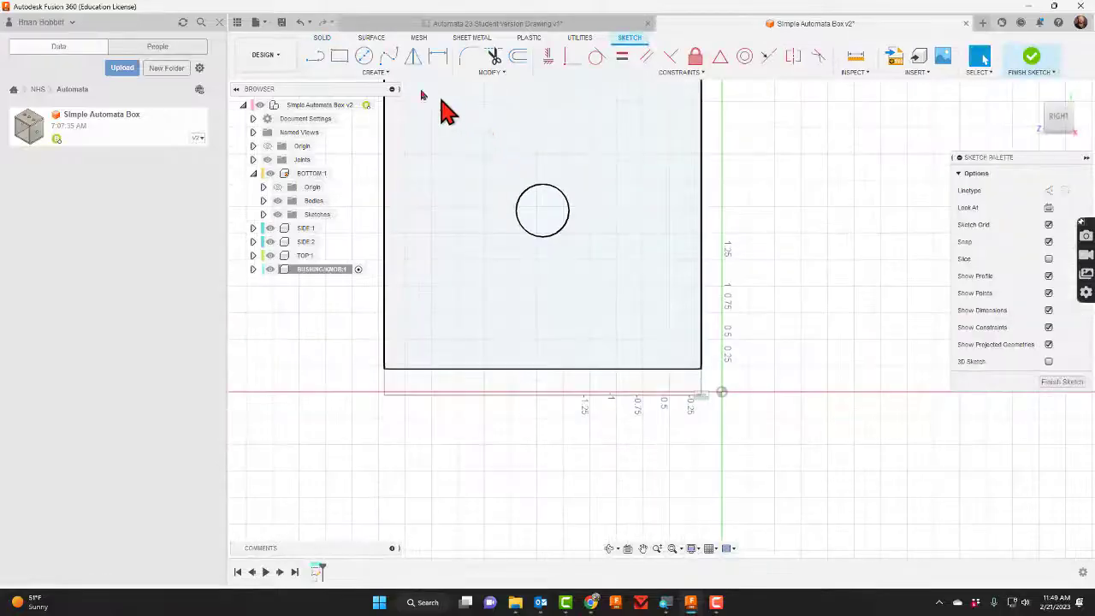
{"action": "left_click", "coordinate": [364, 57]}
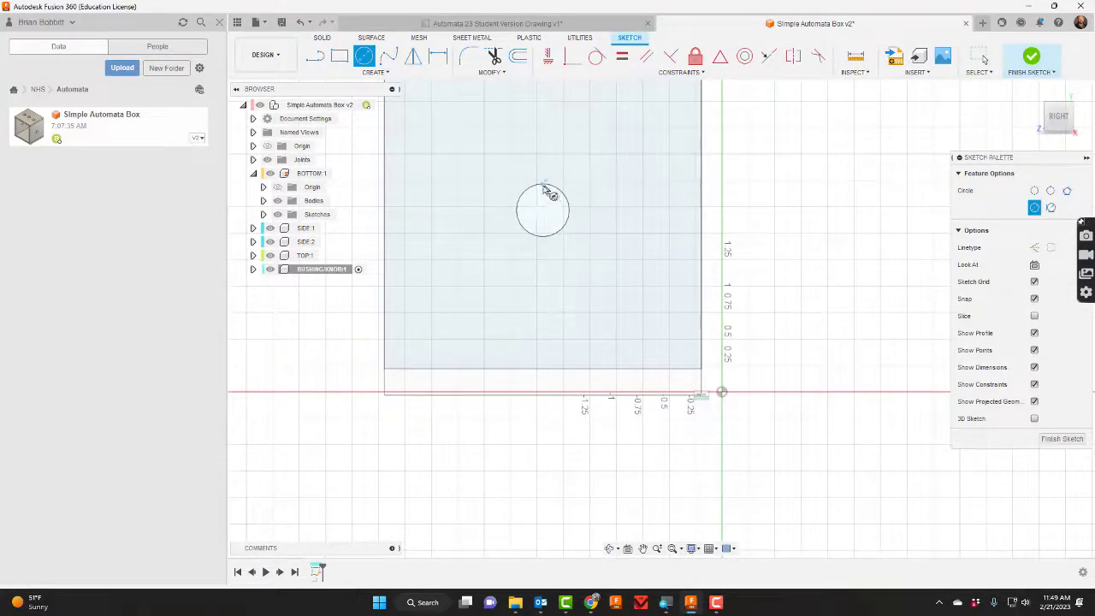
{"action": "left_click", "coordinate": [542, 212]}
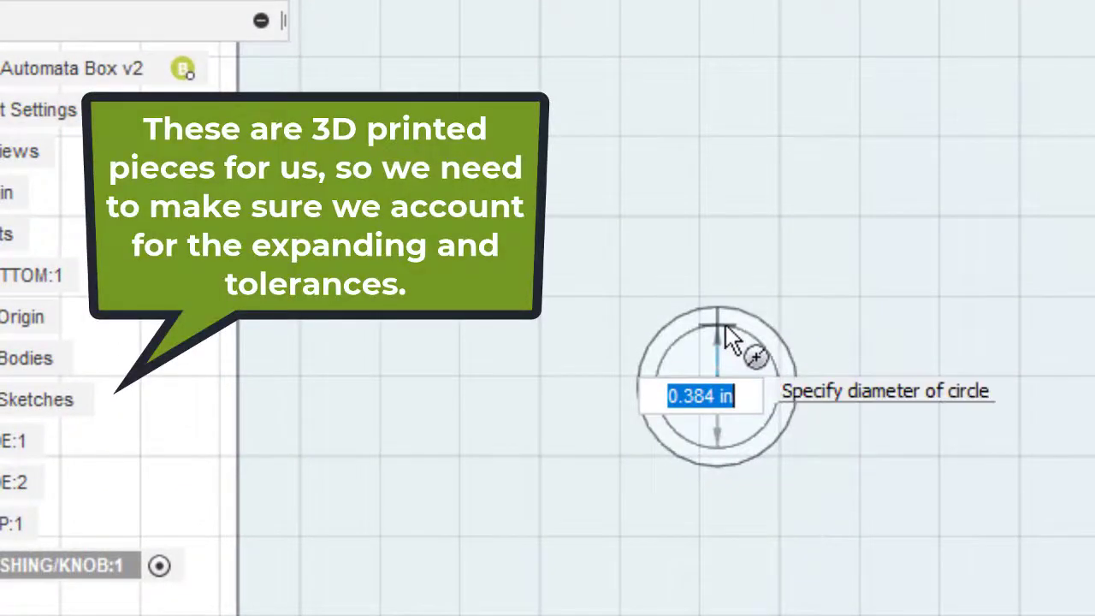
{"action": "key", "text": "BackSpace"}
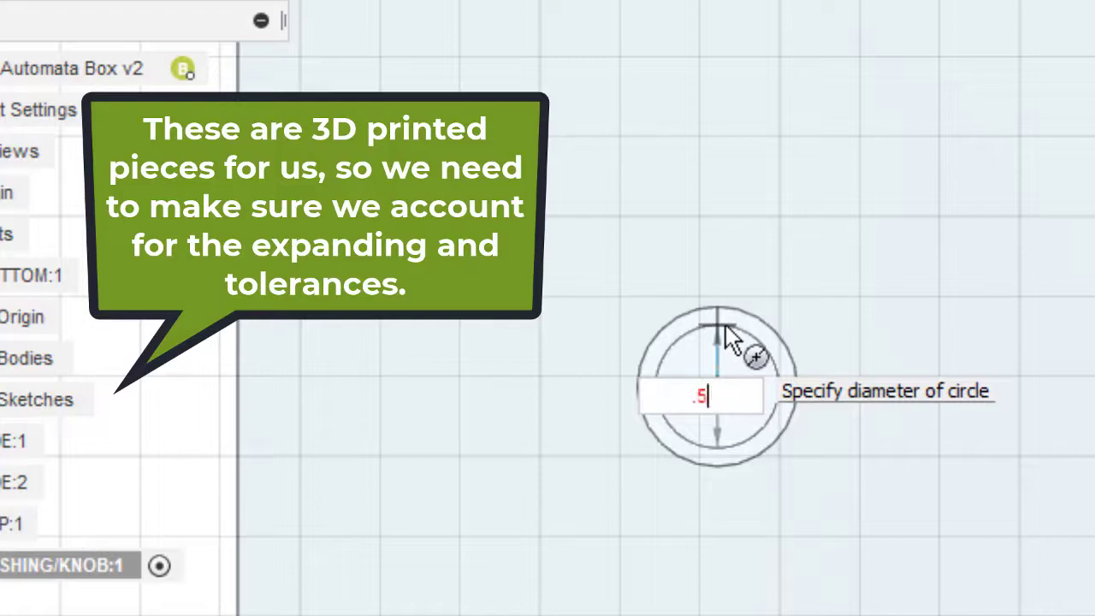
{"action": "type", "text": ".5"}
{"action": "key", "text": "Tab"}
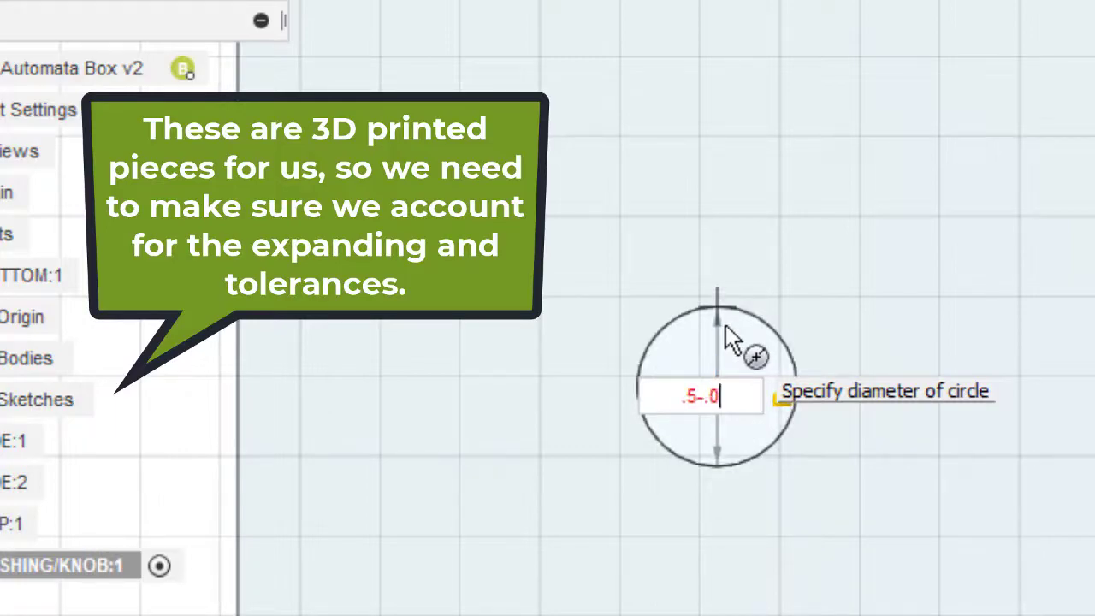
{"action": "type", "text": "-.03"}
{"action": "key", "text": "Return"}
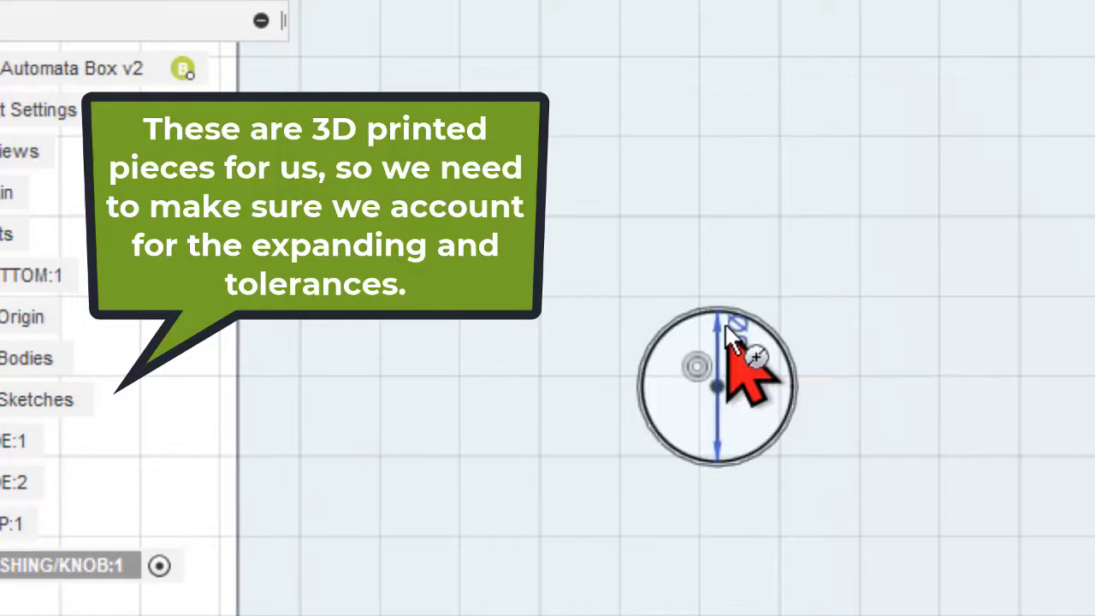
{"action": "scroll", "coordinate": [731, 347], "scroll_direction": "up", "scroll_amount": 5}
{"action": "scroll", "coordinate": [727, 329], "scroll_direction": "up", "scroll_amount": 1}
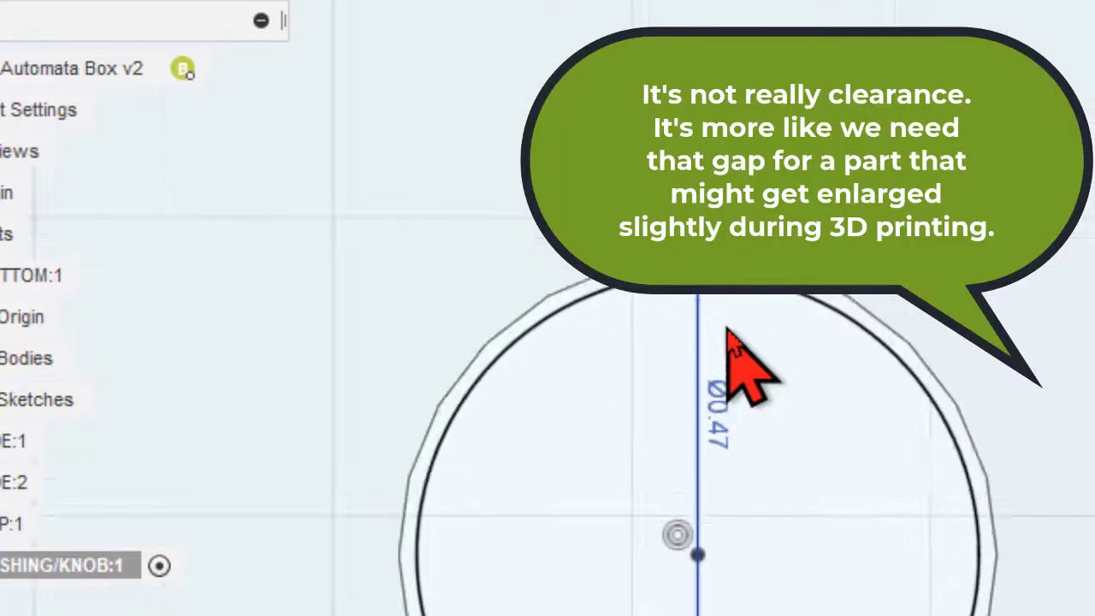
{"action": "key", "text": "Escape"}
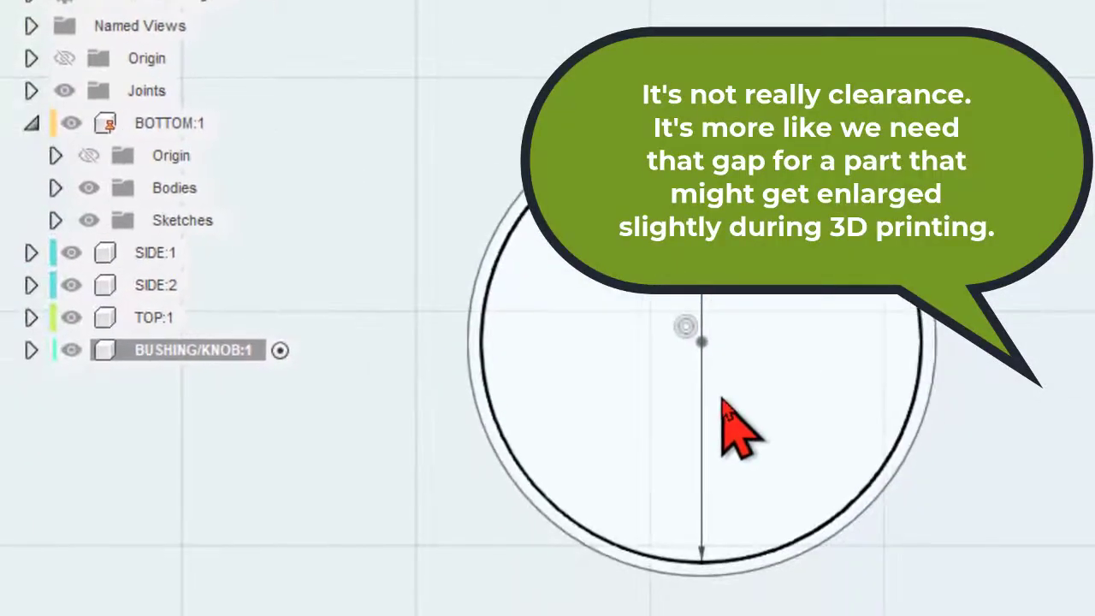
Extrude the circle -0.25 in into the side panel's hole to form the bushing plug
{"action": "scroll", "coordinate": [723, 402], "scroll_direction": "down", "scroll_amount": 3}
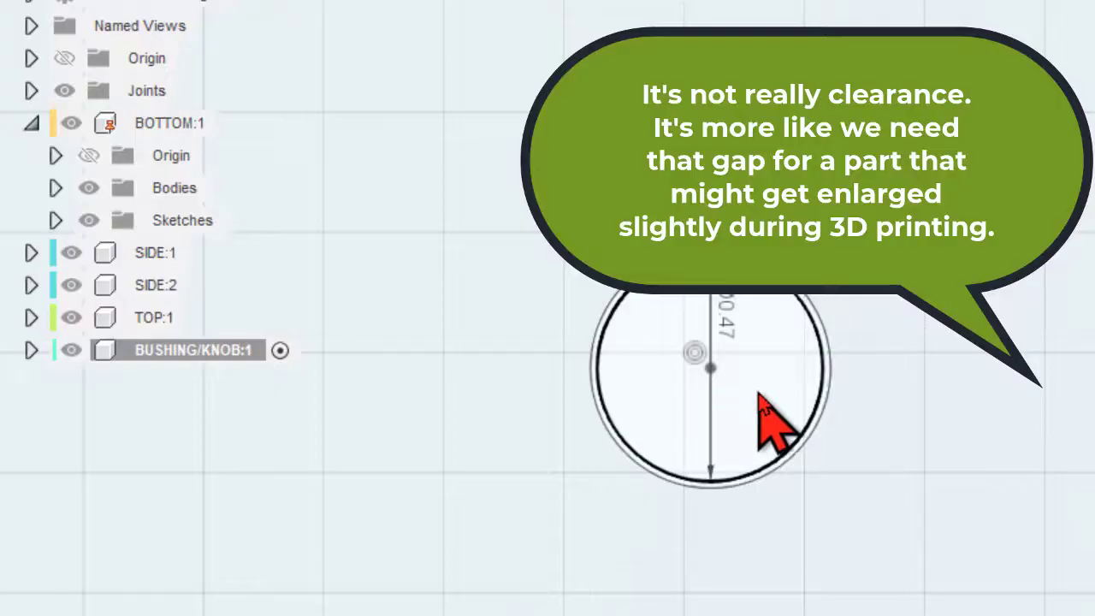
{"action": "key", "text": "e"}
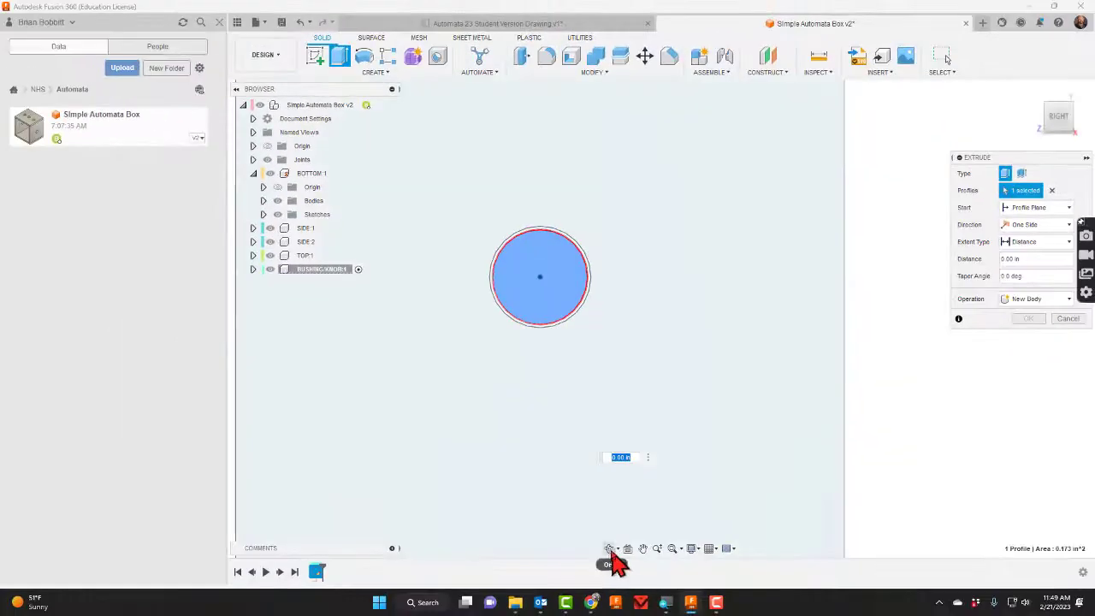
{"action": "left_click", "coordinate": [612, 553]}
{"action": "left_click_drag", "start_coordinate": [655, 344], "coordinate": [702, 357]}
{"action": "middle_click_drag", "start_coordinate": [703, 357], "coordinate": [718, 359], "text": "shift"}
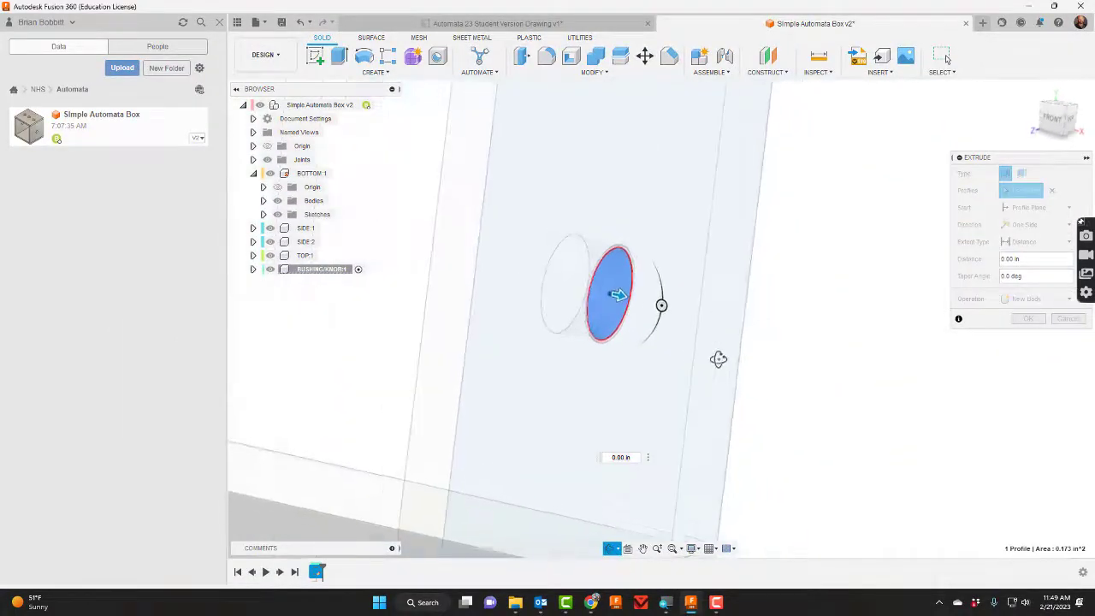
{"action": "left_click_drag", "start_coordinate": [613, 296], "coordinate": [584, 293]}
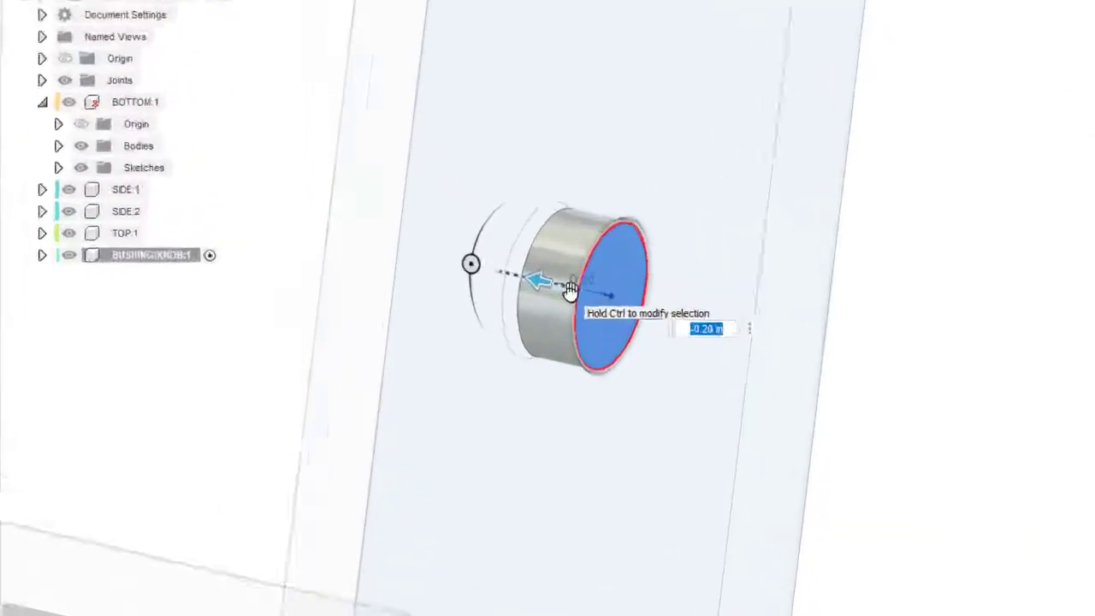
{"action": "type", "text": "-.25"}
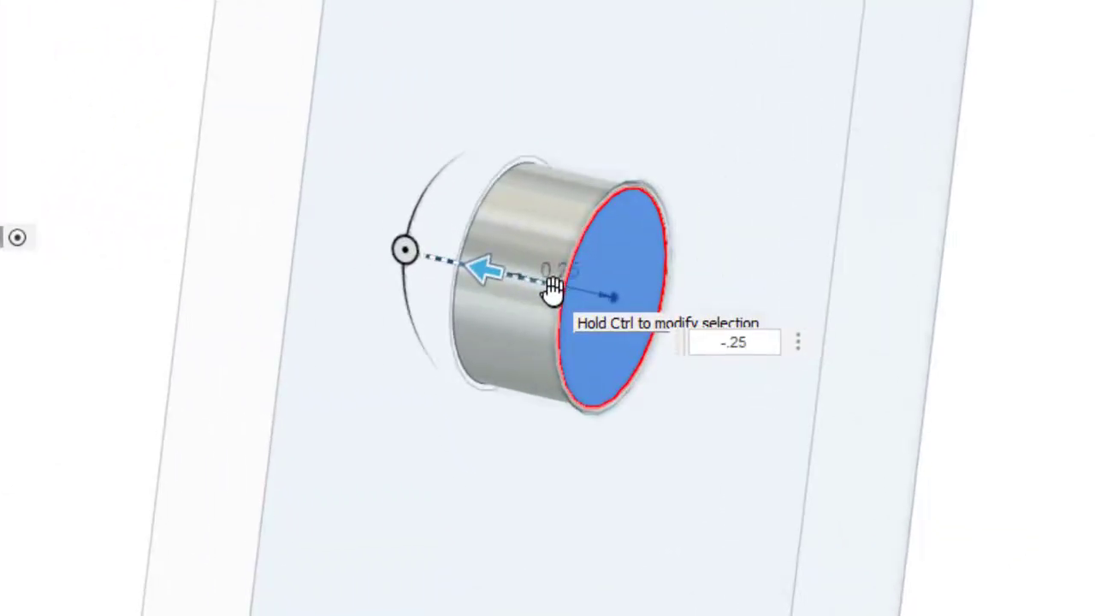
{"action": "key", "text": "Return"}
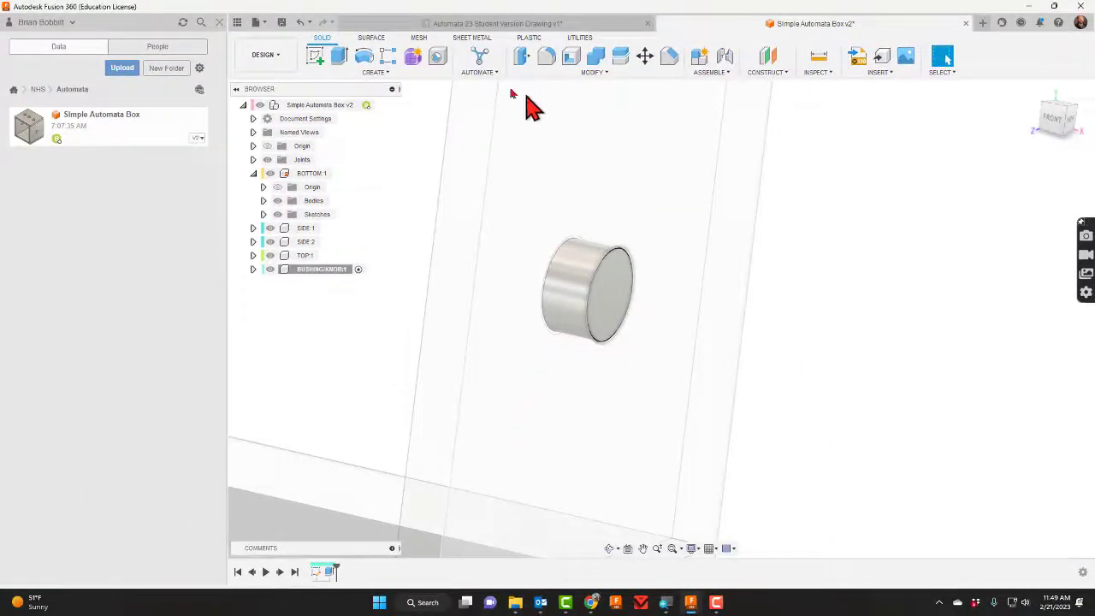
Sketch a 1 in diameter circle on the bushing plug's outer face, concentric with the plug
{"action": "left_click", "coordinate": [317, 67]}
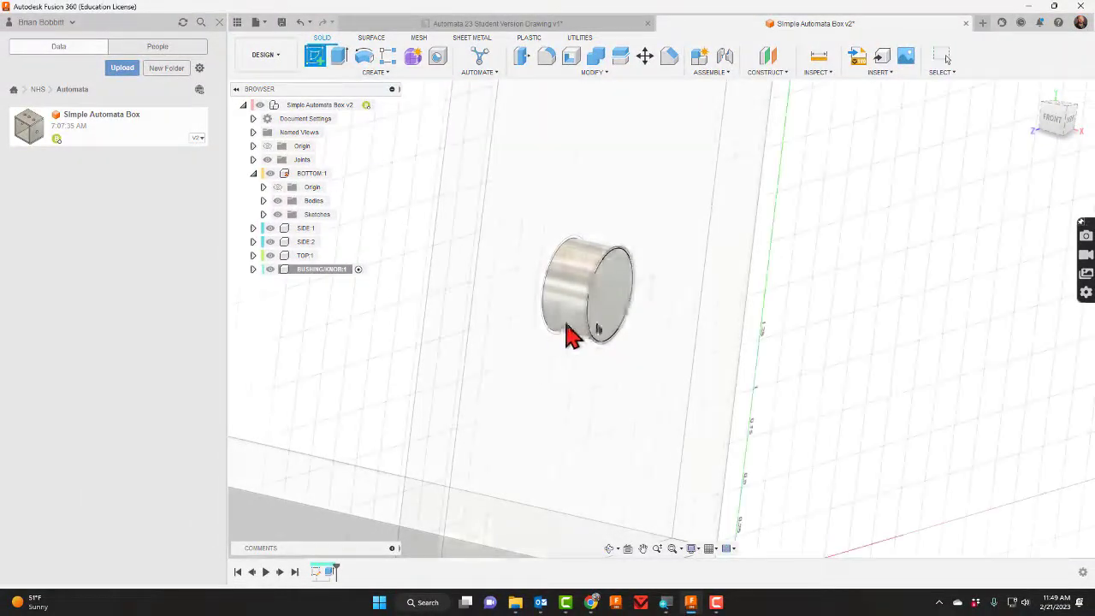
{"action": "left_click", "coordinate": [626, 318]}
{"action": "scroll", "coordinate": [589, 235], "scroll_direction": "down", "scroll_amount": 6}
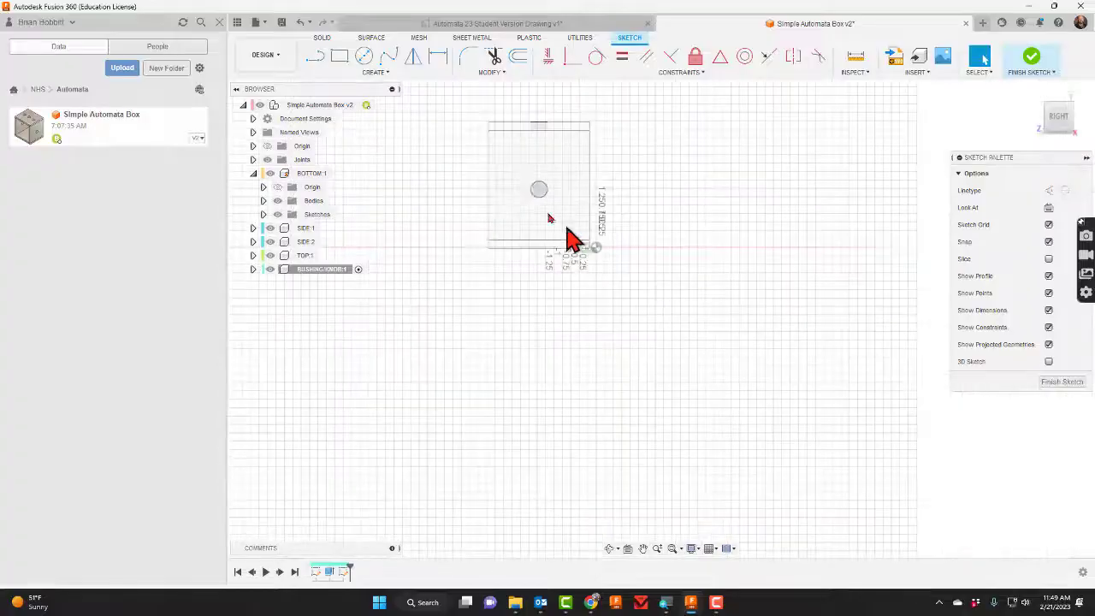
{"action": "scroll", "coordinate": [521, 174], "scroll_direction": "up", "scroll_amount": 6}
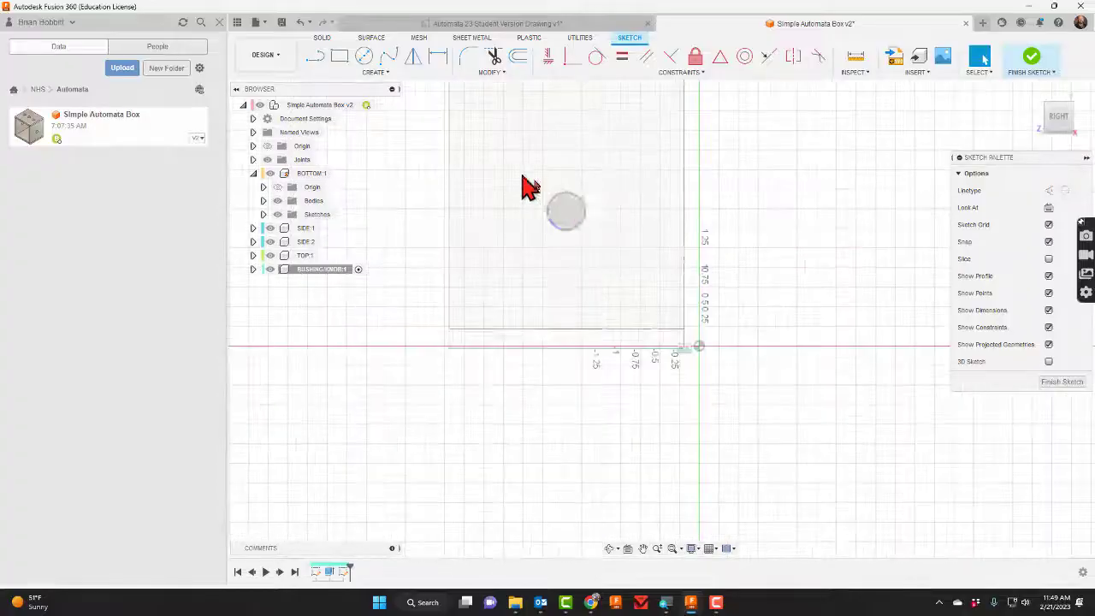
{"action": "left_click", "coordinate": [366, 57]}
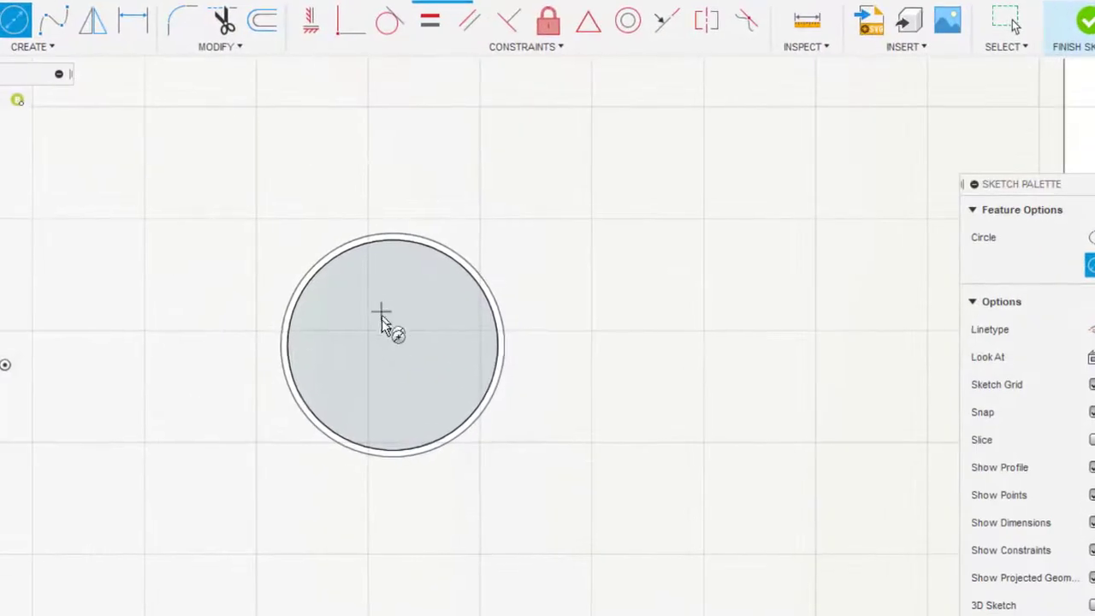
{"action": "left_click", "coordinate": [598, 256]}
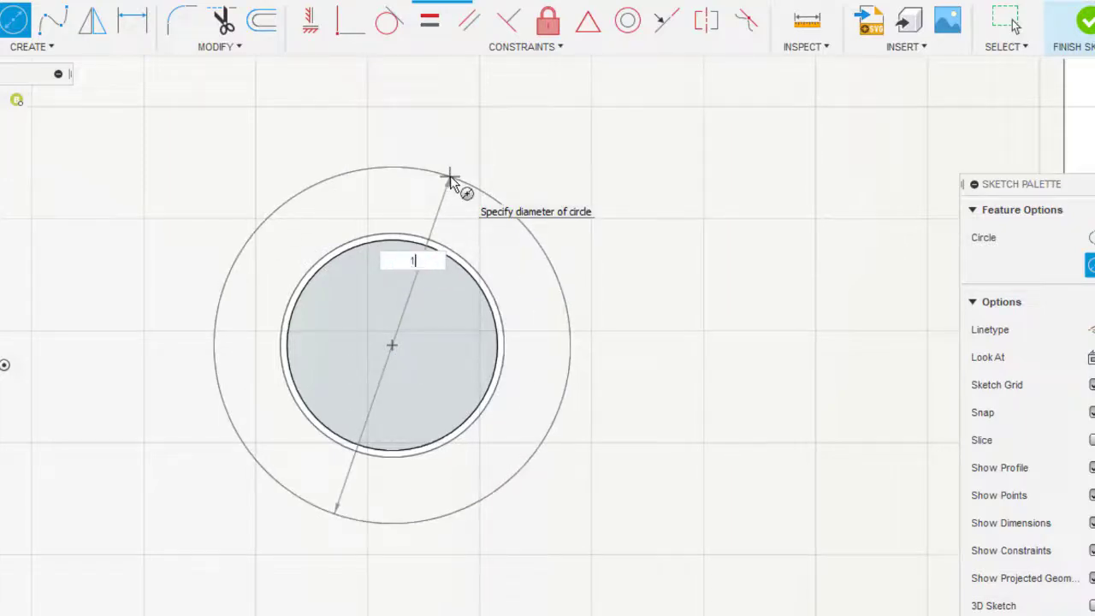
{"action": "key", "text": "Tab"}
{"action": "key", "text": "Return"}
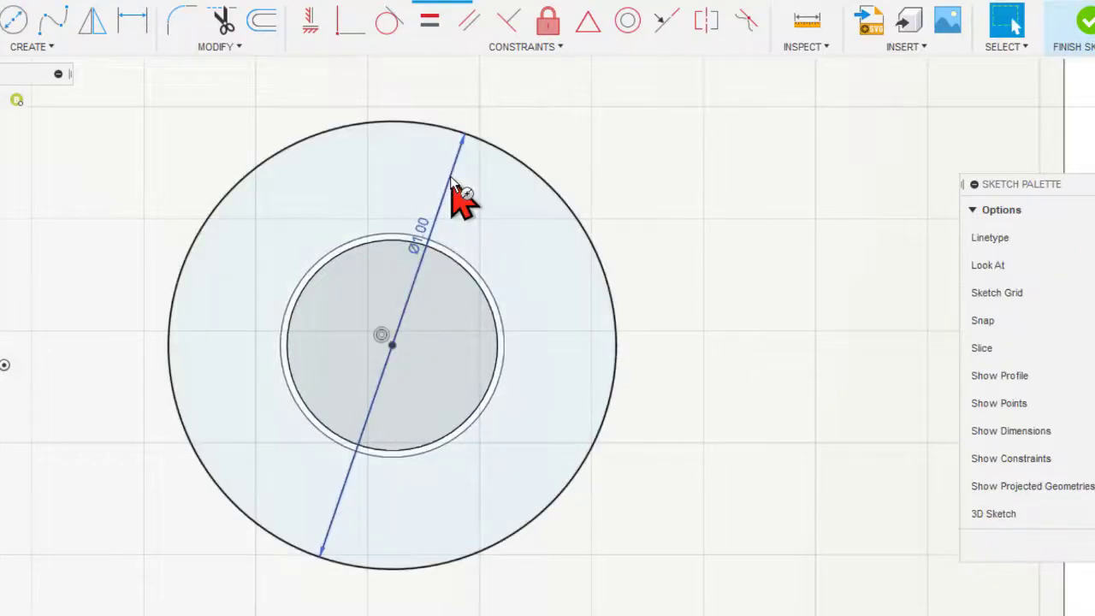
Extrude both the 1 in ring and the inner circle 0.25 in outward, joining them to the bushing plug as the knob
{"action": "key", "text": "e"}
{"action": "left_click", "coordinate": [486, 291]}
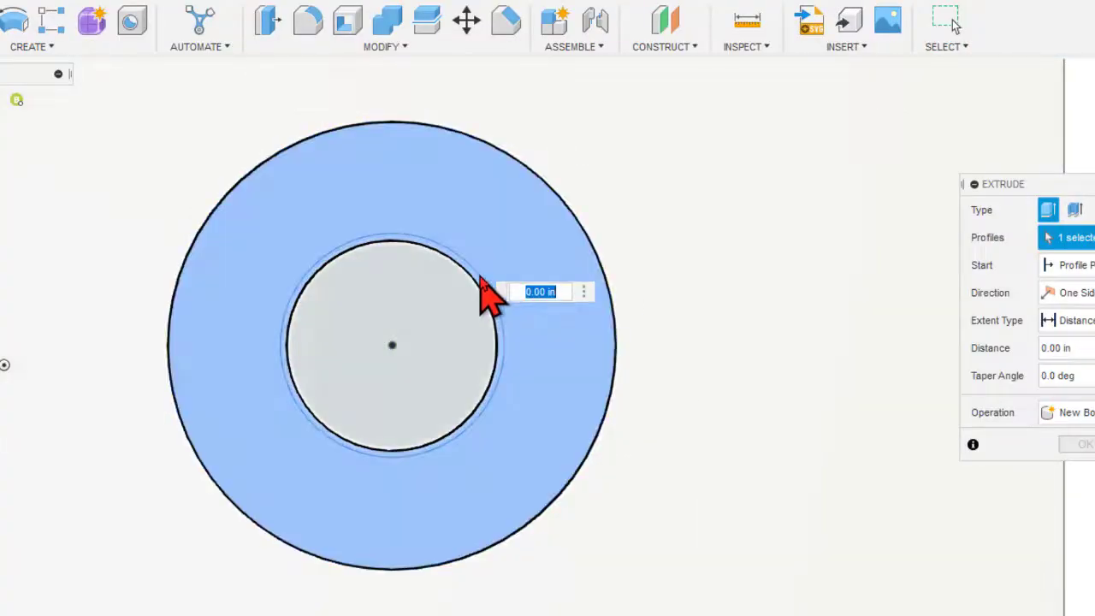
{"action": "left_click", "coordinate": [480, 282]}
{"action": "left_click", "coordinate": [472, 300]}
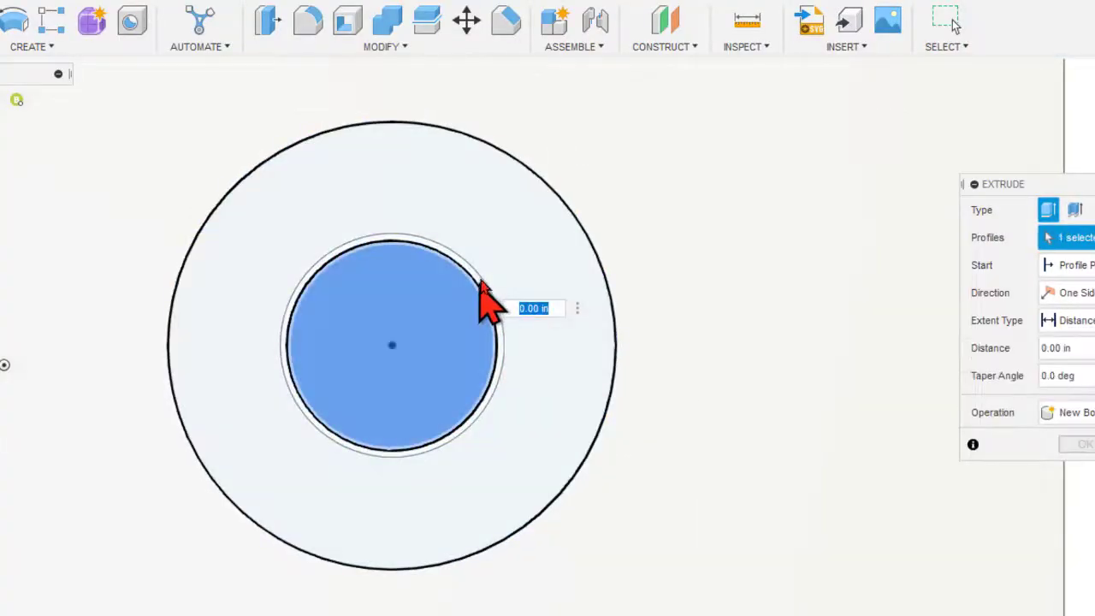
{"action": "scroll", "coordinate": [490, 272], "scroll_direction": "up", "scroll_amount": 2}
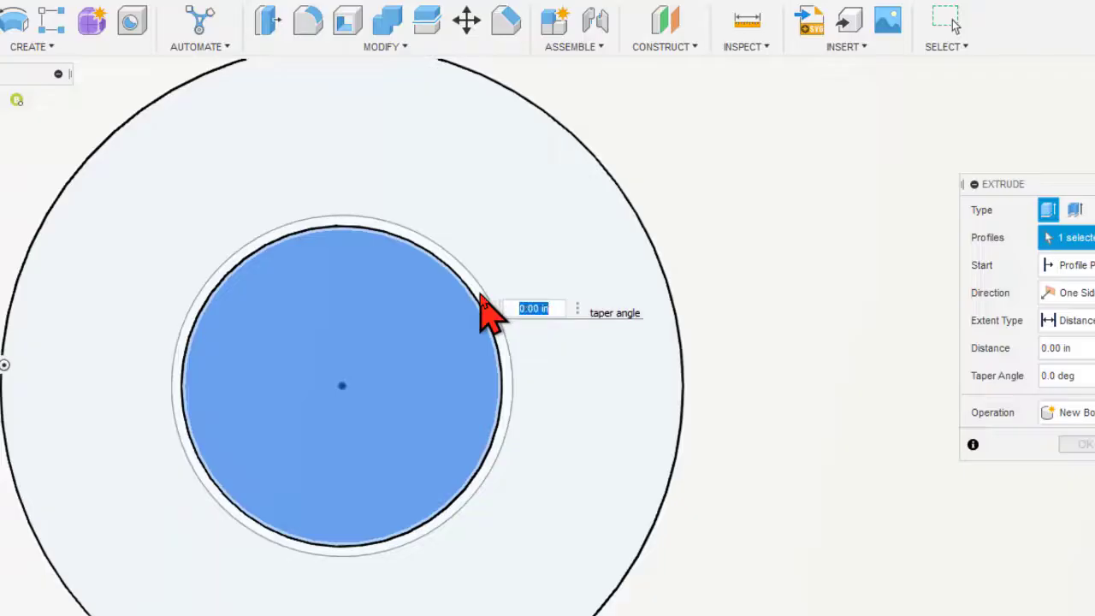
{"action": "left_click", "coordinate": [497, 289]}
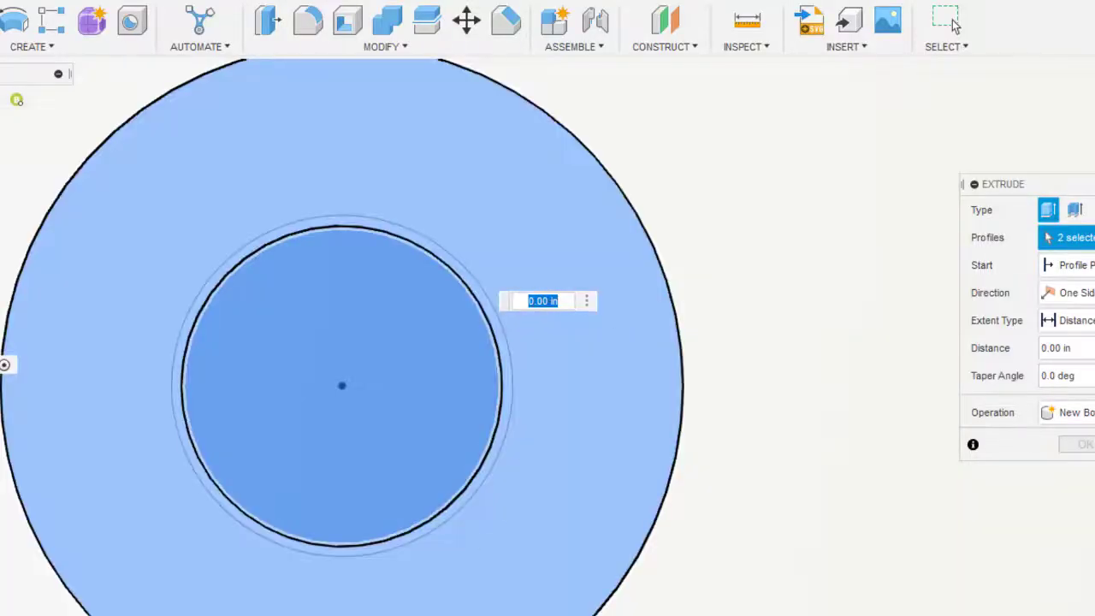
{"action": "type", "text": ".25"}
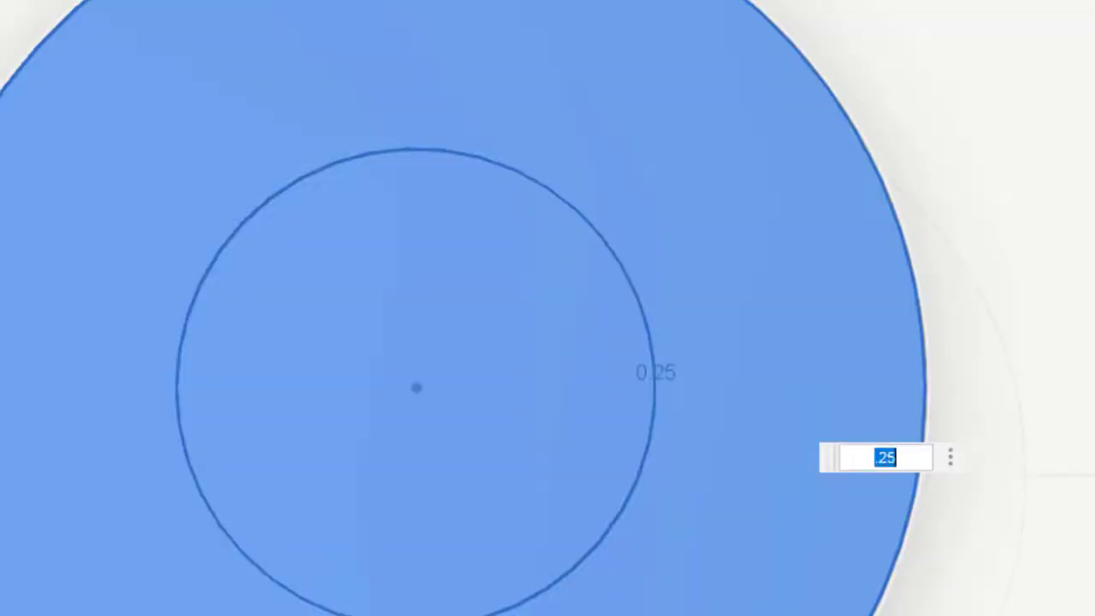
{"action": "middle_click_drag", "start_coordinate": [547, 307], "coordinate": [787, 322], "text": "shift"}
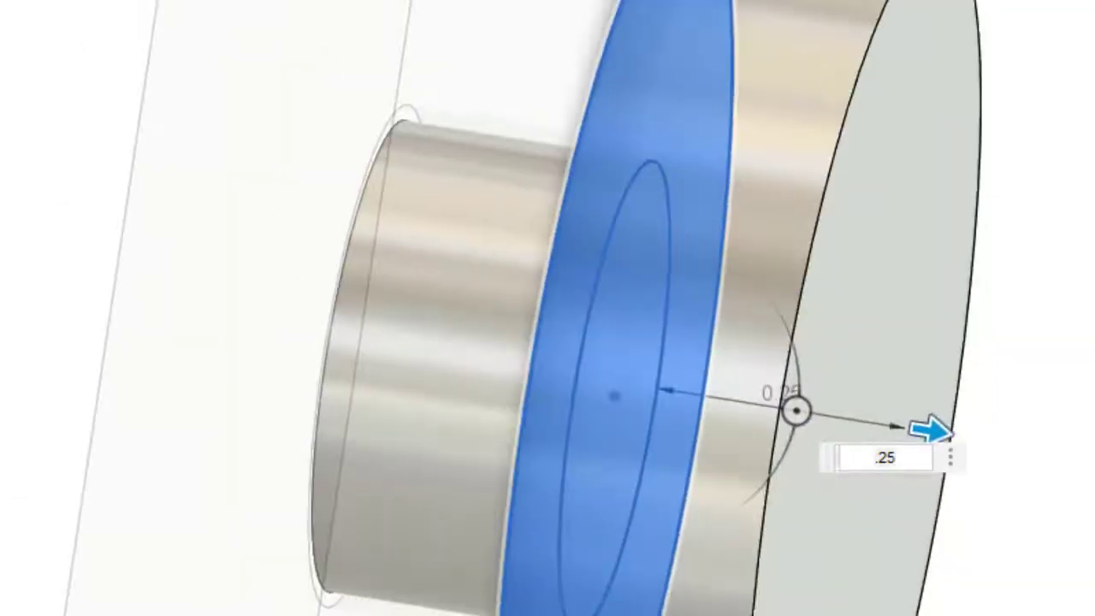
{"action": "middle_click_drag", "start_coordinate": [751, 516], "coordinate": [711, 520], "text": "shift"}
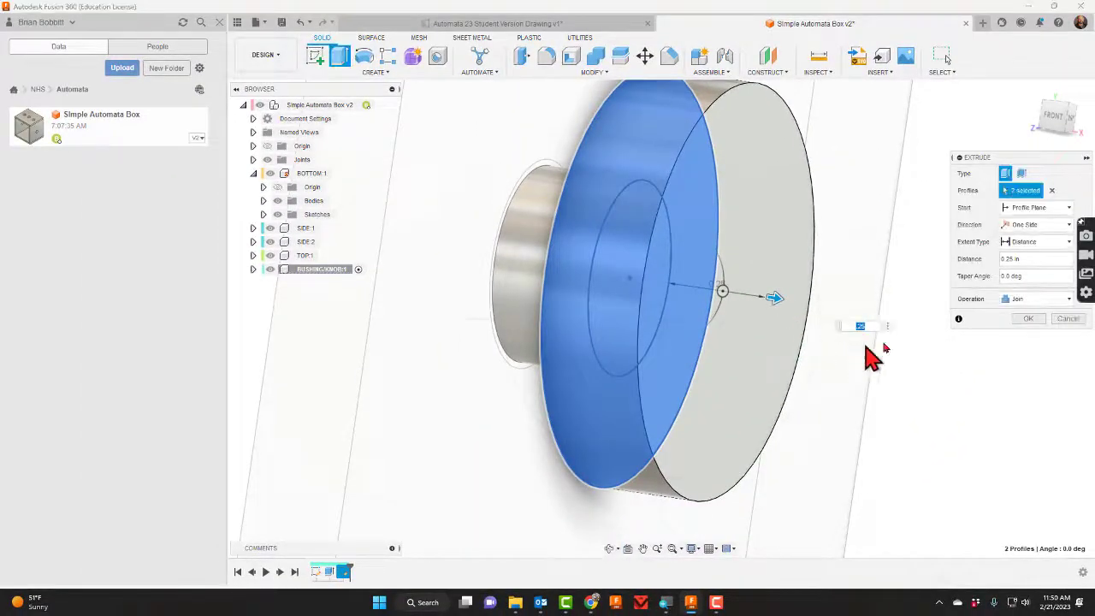
{"action": "left_click", "coordinate": [1027, 319]}
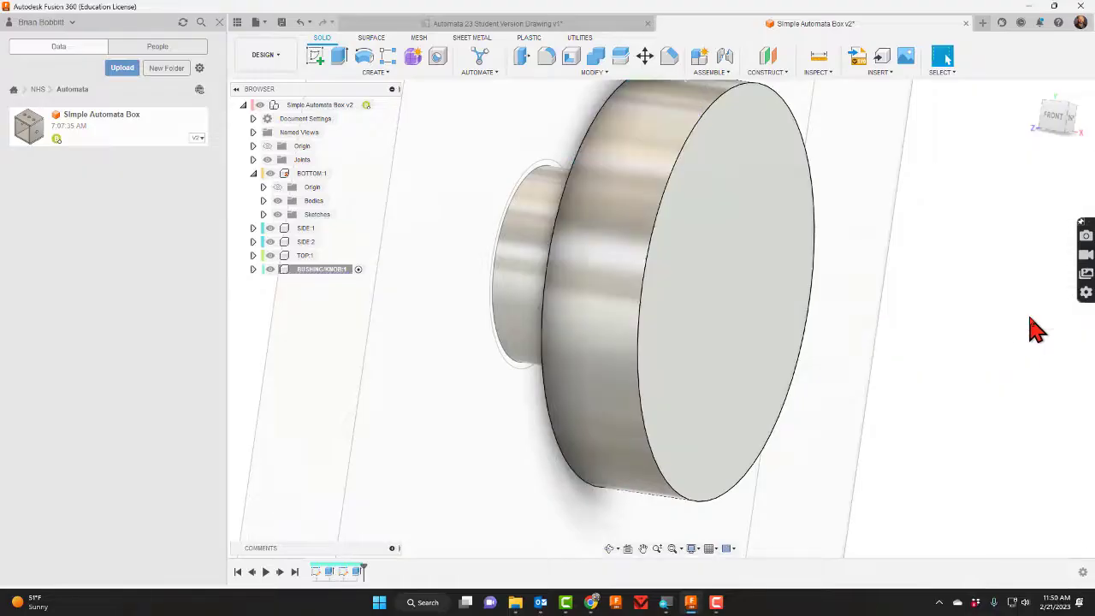
Sketch a center rectangle on the knob's outer face, centred on the knob, with both sides set to .25+.02 in
{"action": "left_click", "coordinate": [318, 57]}
{"action": "left_click", "coordinate": [741, 304]}
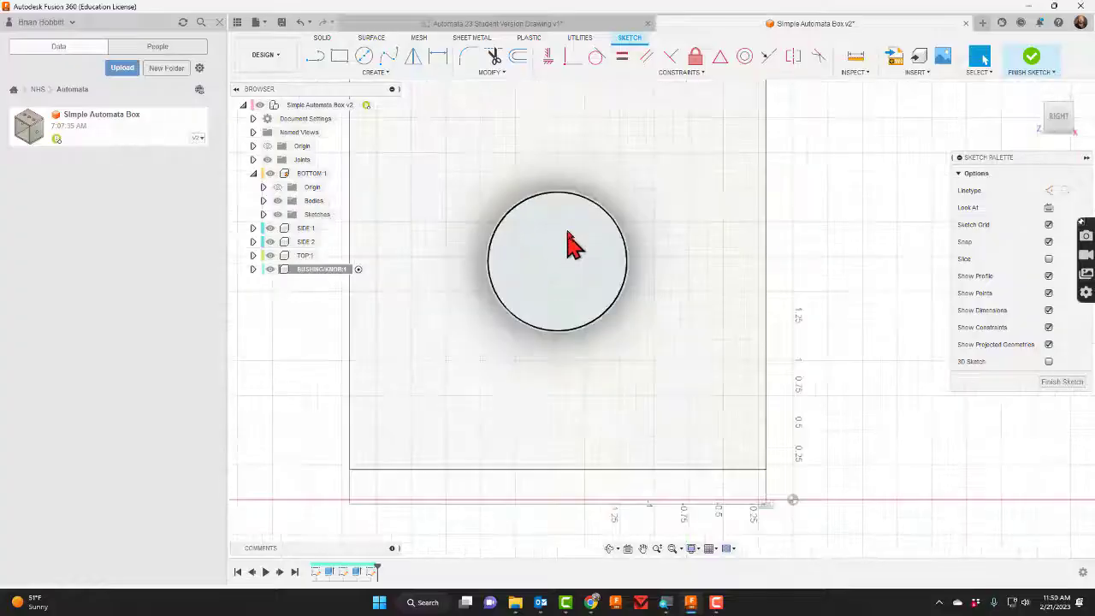
{"action": "scroll", "coordinate": [567, 243], "scroll_direction": "up", "scroll_amount": 3}
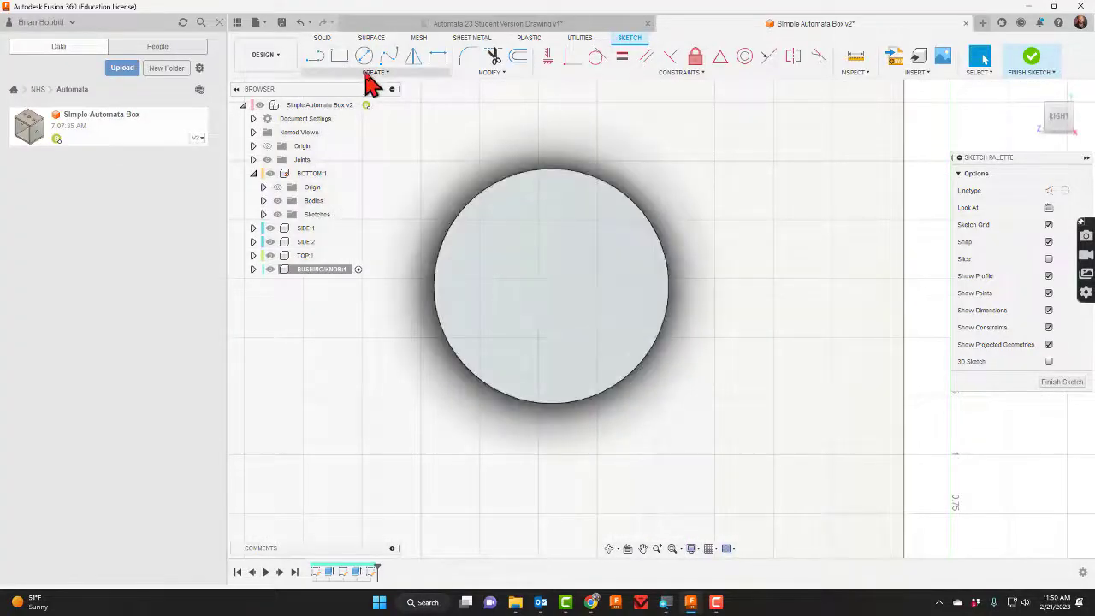
{"action": "left_click", "coordinate": [369, 74]}
{"action": "mouse_move", "coordinate": [360, 99]}
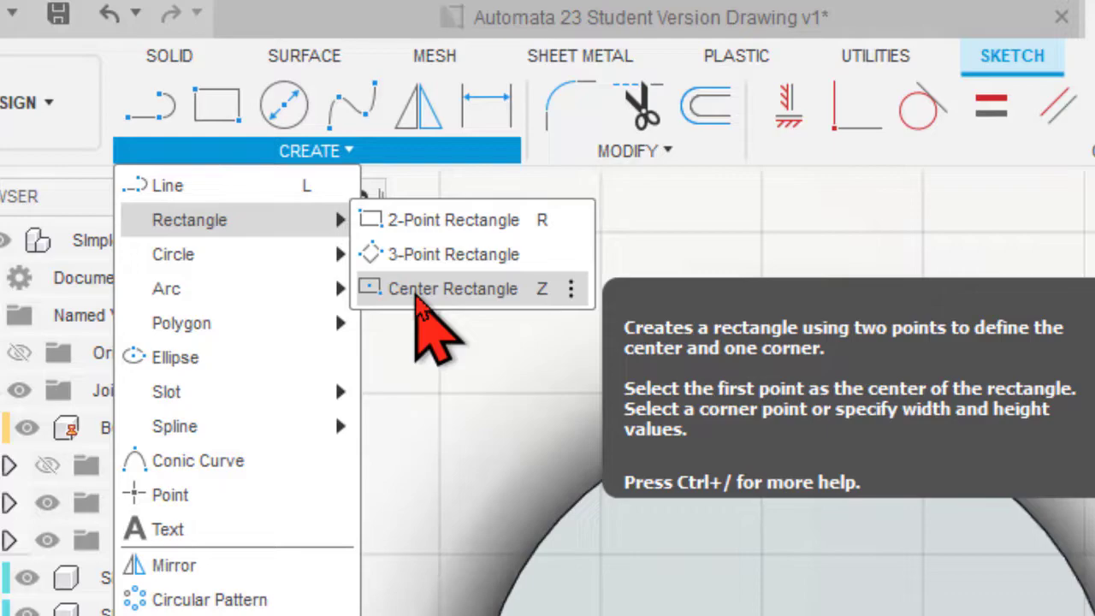
{"action": "left_click", "coordinate": [416, 291]}
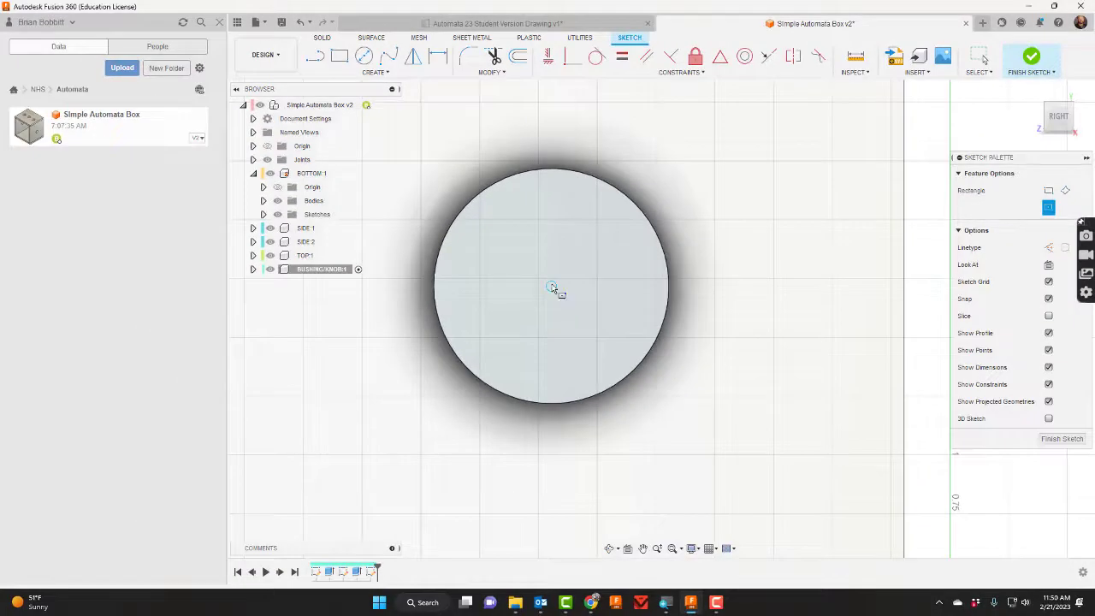
{"action": "left_click", "coordinate": [552, 288]}
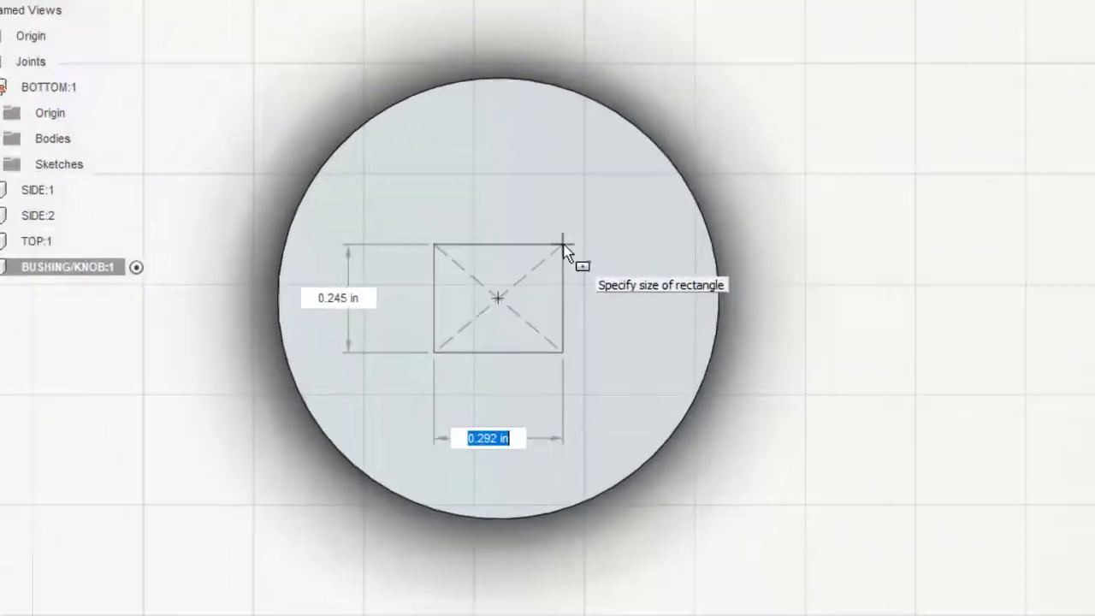
{"action": "type", "text": ".2"}
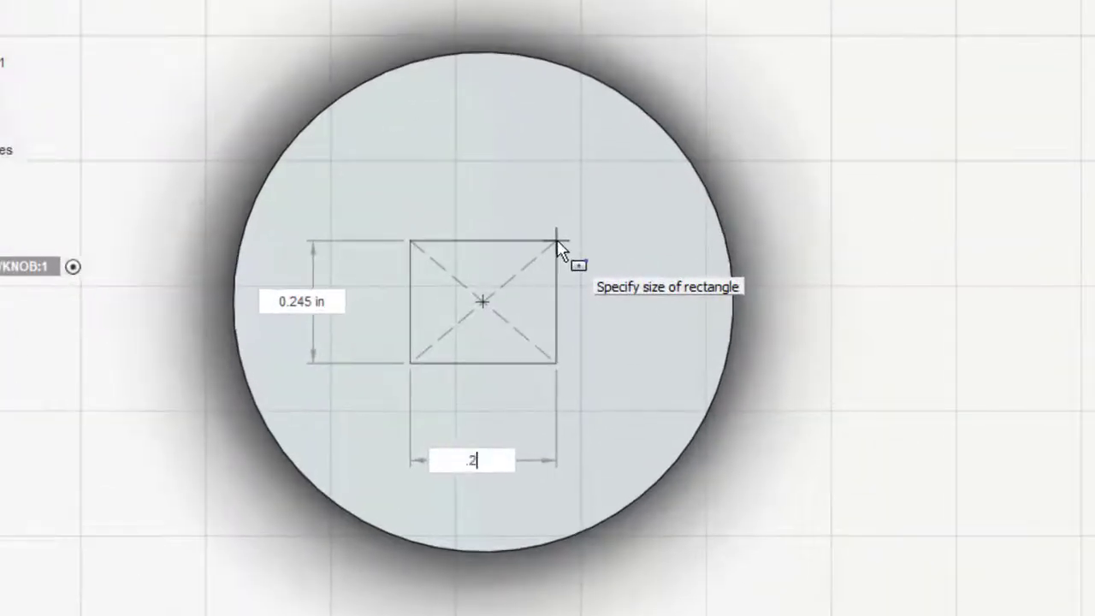
{"action": "type", "text": "5"}
{"action": "key", "text": "Tab"}
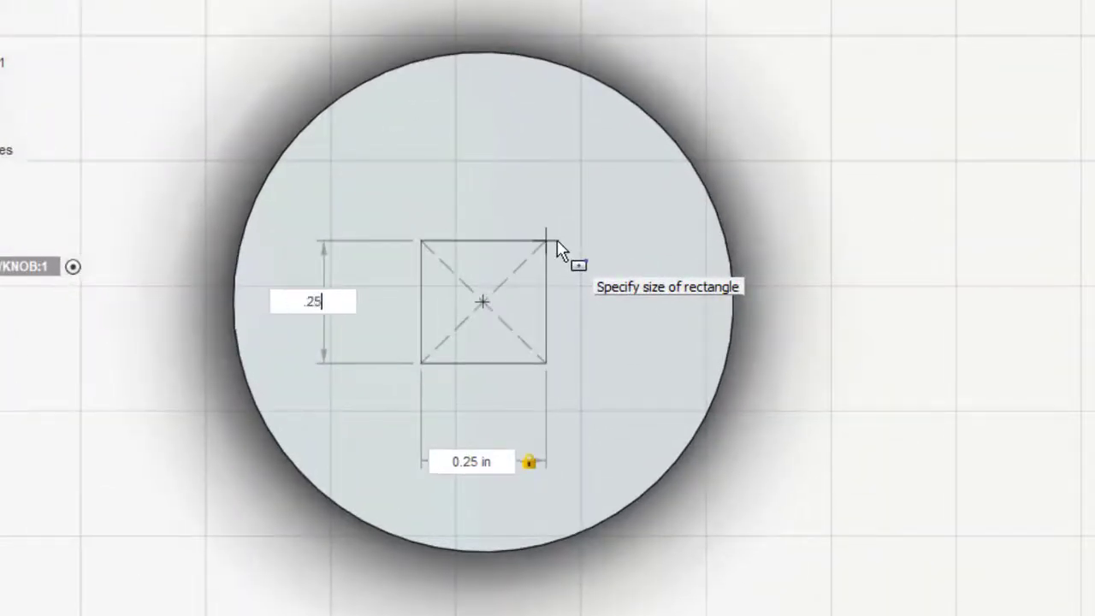
{"action": "type", "text": ".25"}
{"action": "key", "text": "Tab"}
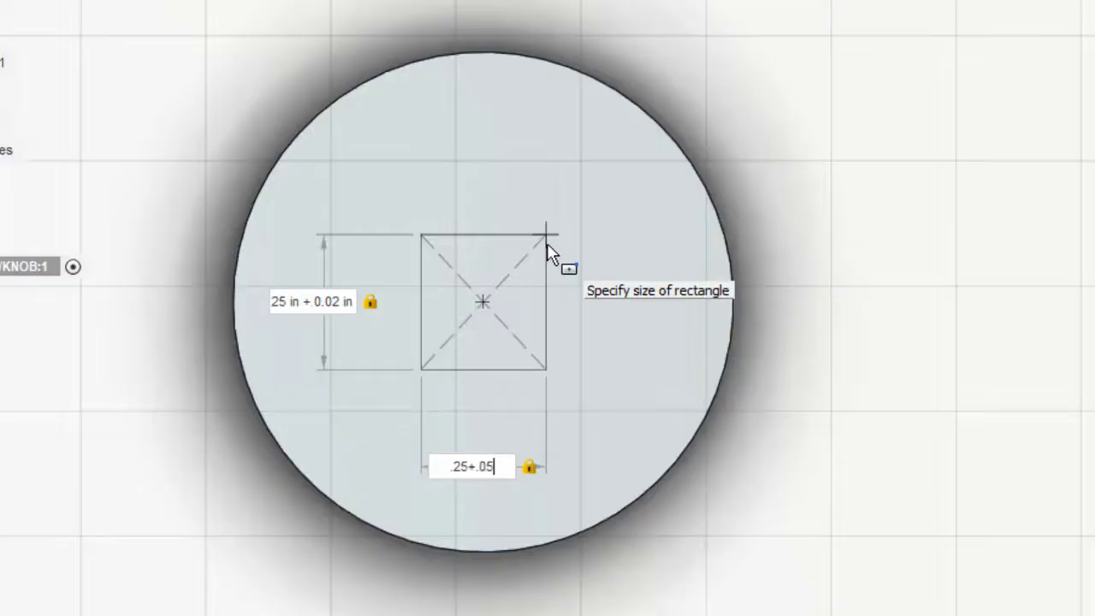
{"action": "type", "text": "2"}
{"action": "key", "text": "Return"}
Extrude the square profile -0.80 in as a cut through the knob and bushing plug
{"action": "key", "text": "e"}
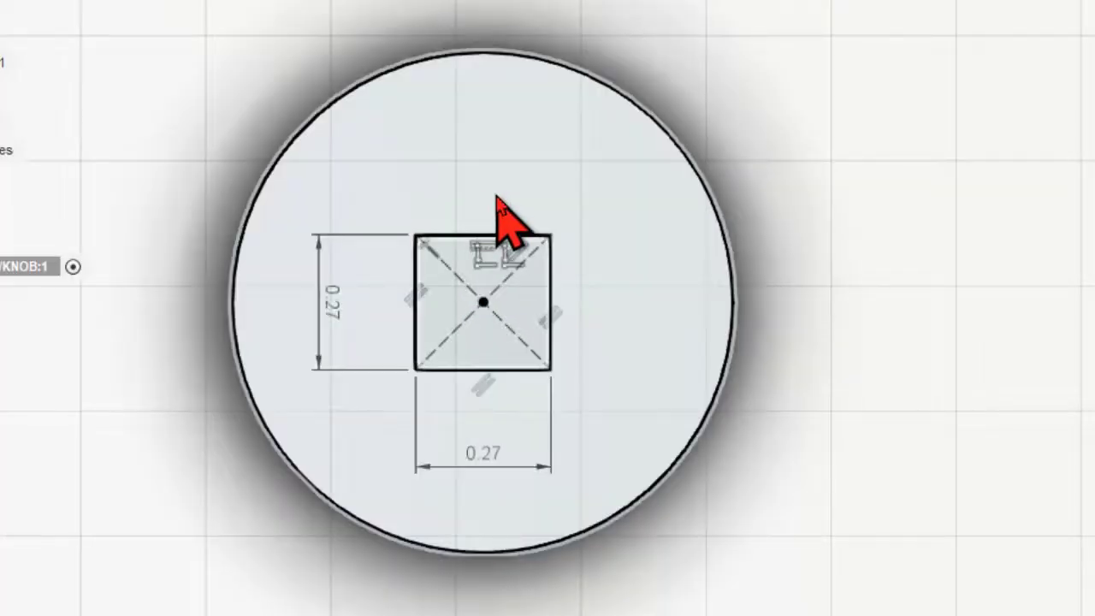
{"action": "left_click", "coordinate": [487, 339]}
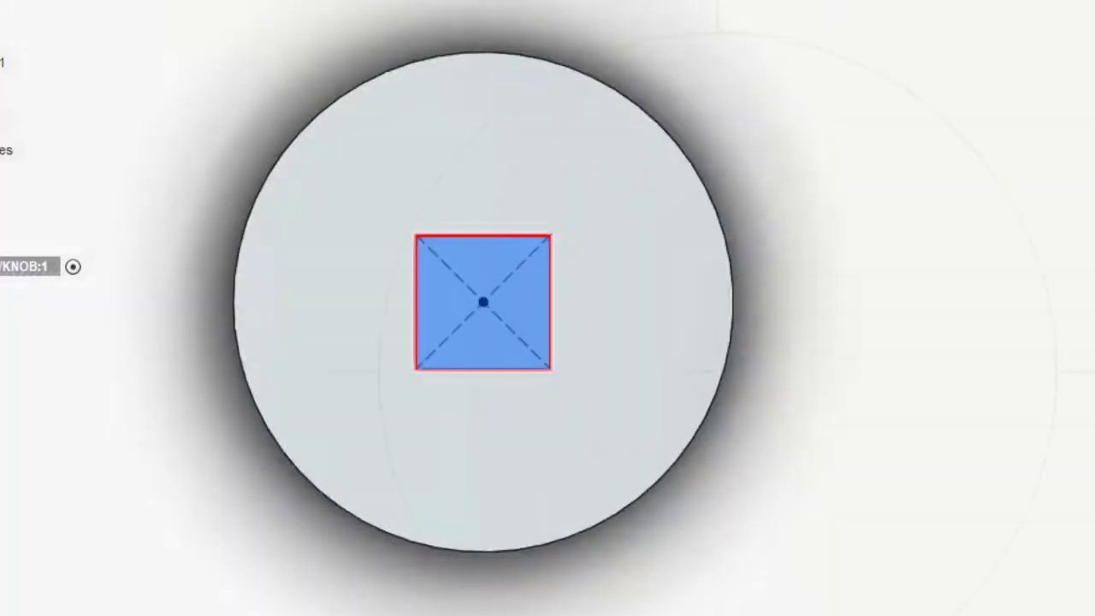
{"action": "middle_click_drag", "start_coordinate": [680, 560], "coordinate": [864, 580], "text": "shift"}
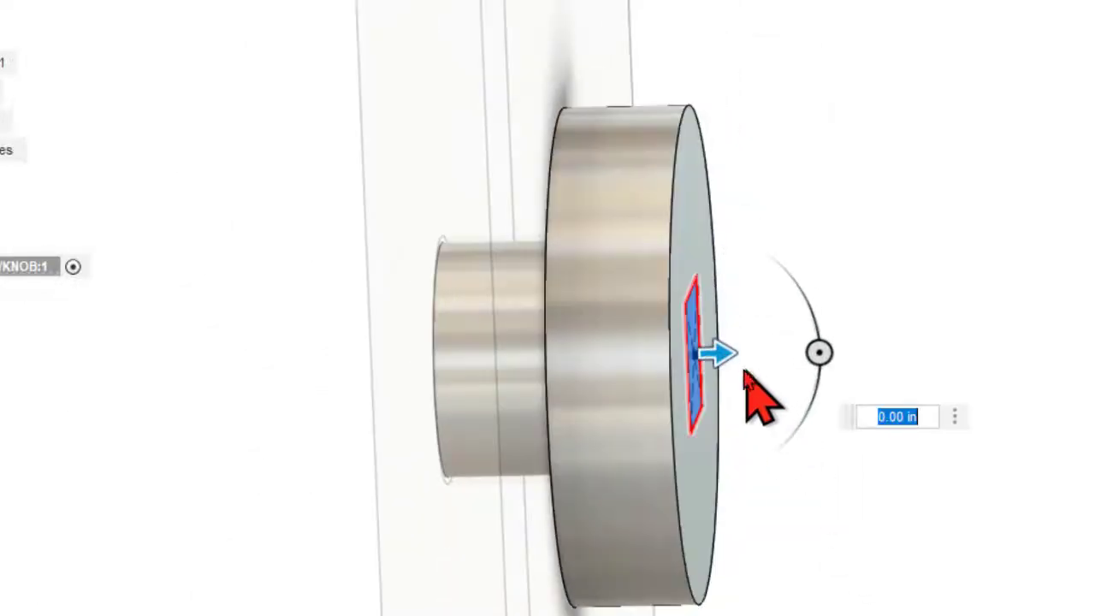
{"action": "left_click_drag", "start_coordinate": [709, 352], "coordinate": [325, 369]}
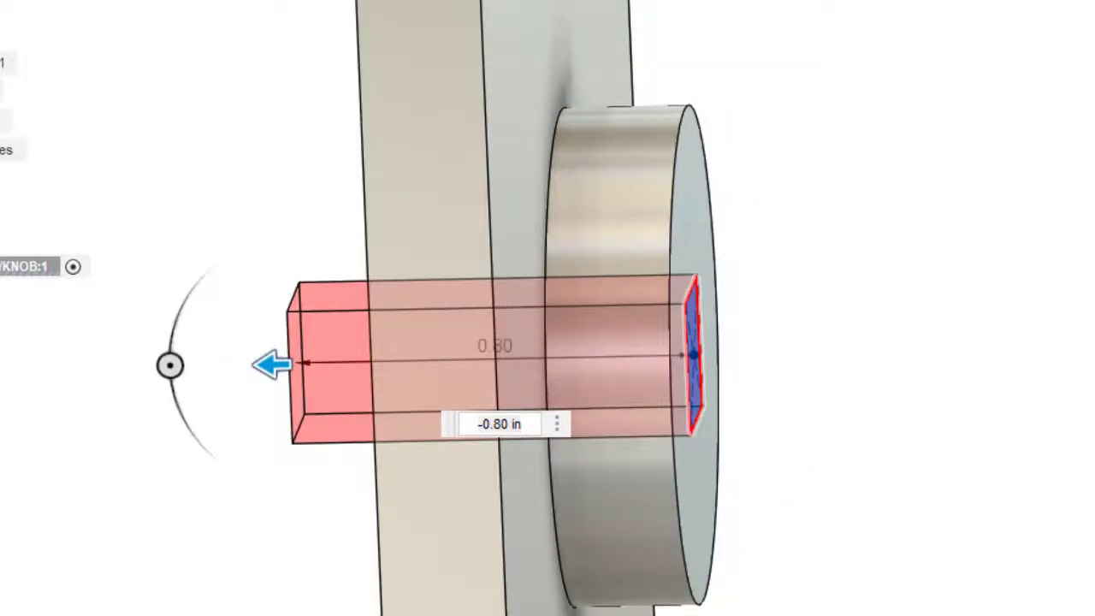
{"action": "key", "text": "Return"}
{"action": "scroll", "coordinate": [893, 505], "scroll_direction": "down", "scroll_amount": 3}
{"action": "middle_click_drag", "start_coordinate": [895, 406], "coordinate": [860, 412], "text": "shift"}
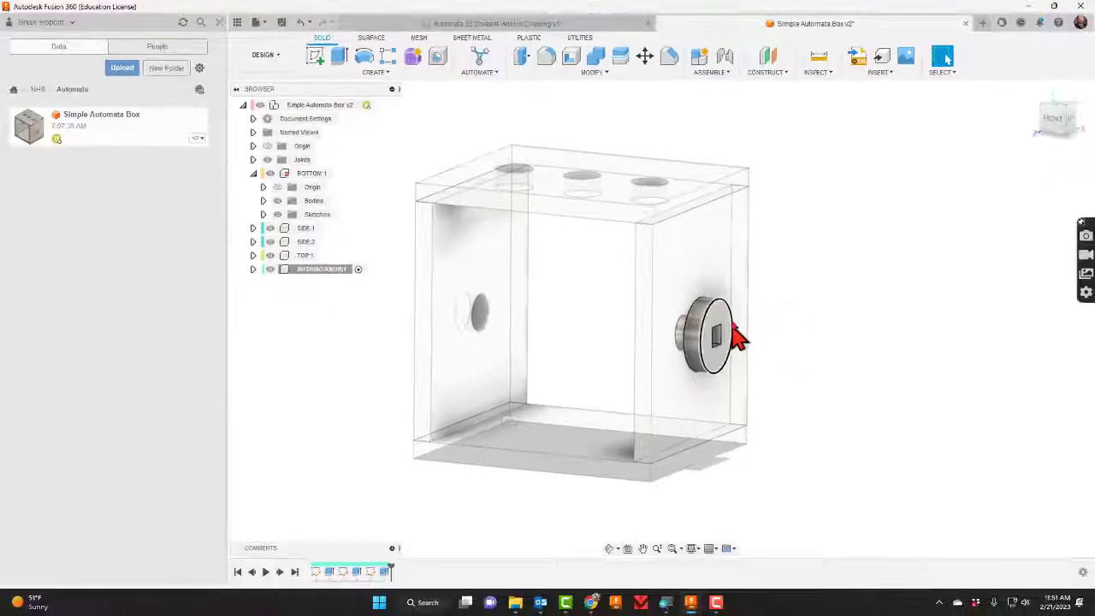
Move the bushing/knob out of the side hole so it sits clear of the box
{"action": "left_click", "coordinate": [742, 336]}
{"action": "left_click_drag", "start_coordinate": [727, 316], "coordinate": [888, 299]}
{"action": "middle_click_drag", "start_coordinate": [775, 414], "coordinate": [799, 309], "text": "shift"}
{"action": "scroll", "coordinate": [797, 309], "scroll_direction": "up", "scroll_amount": 5}
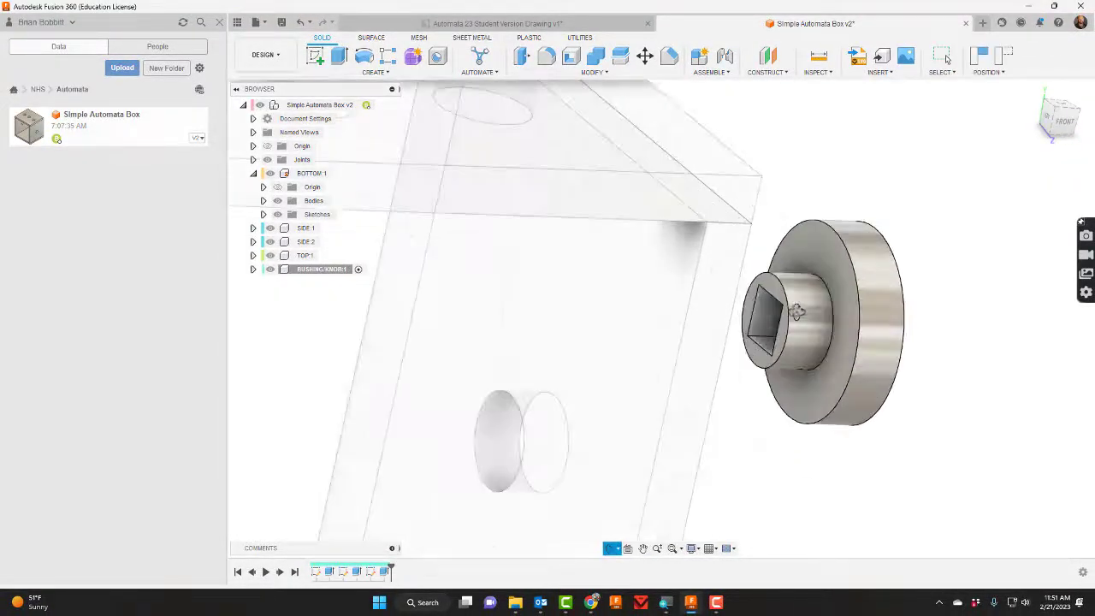
Add a Revolute joint about the Z axis between the plug's circular edge at the knob and the outer rim of SIDE:2's hole
{"action": "left_click", "coordinate": [725, 56]}
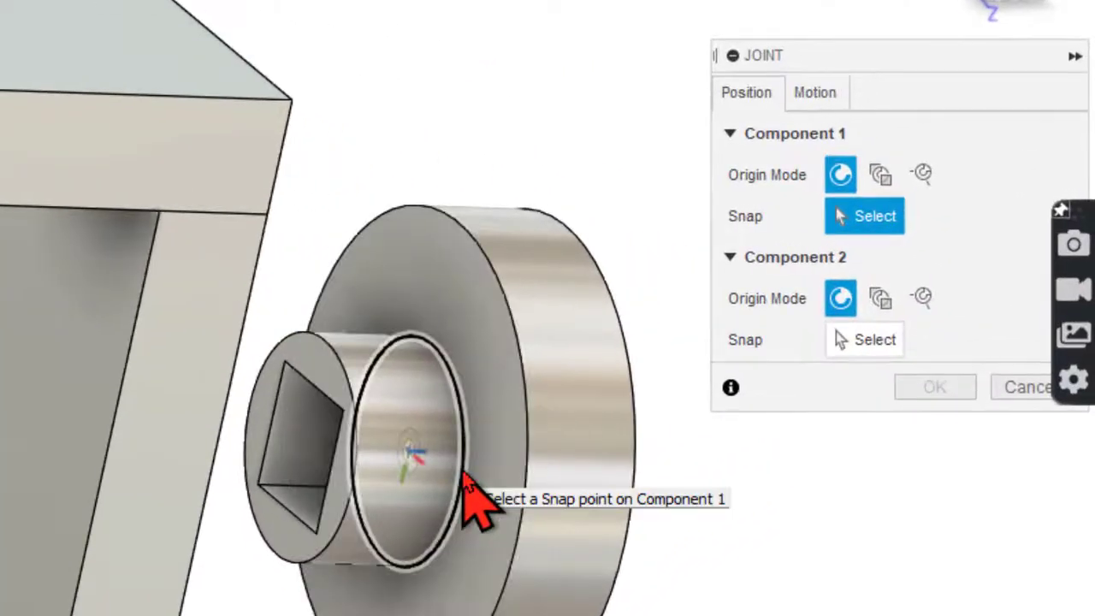
{"action": "left_click", "coordinate": [465, 473]}
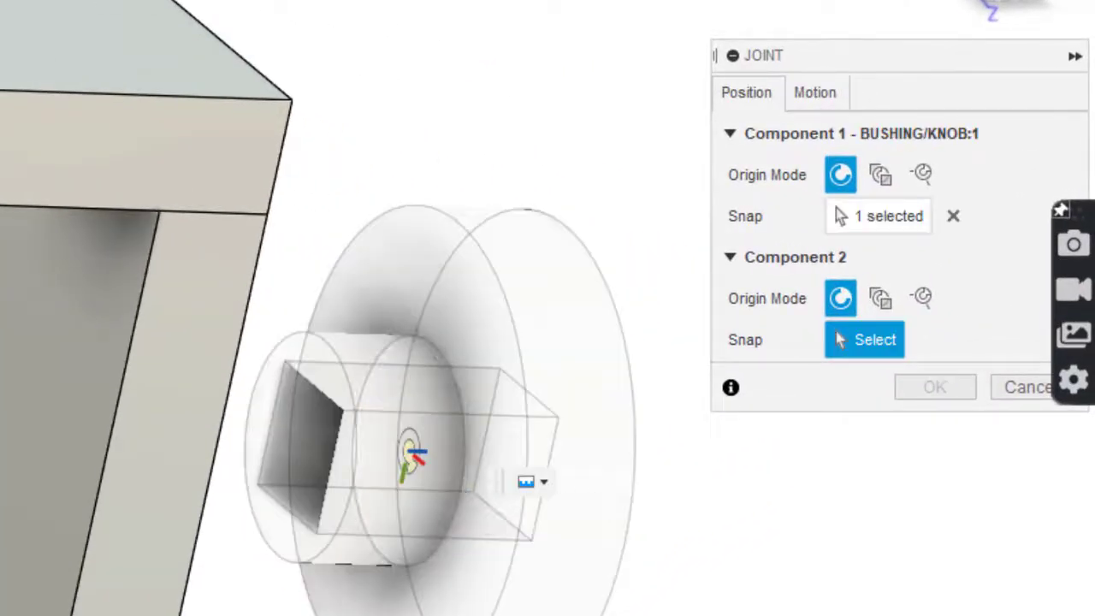
{"action": "middle_click_drag", "start_coordinate": [466, 473], "coordinate": [231, 481], "text": "shift"}
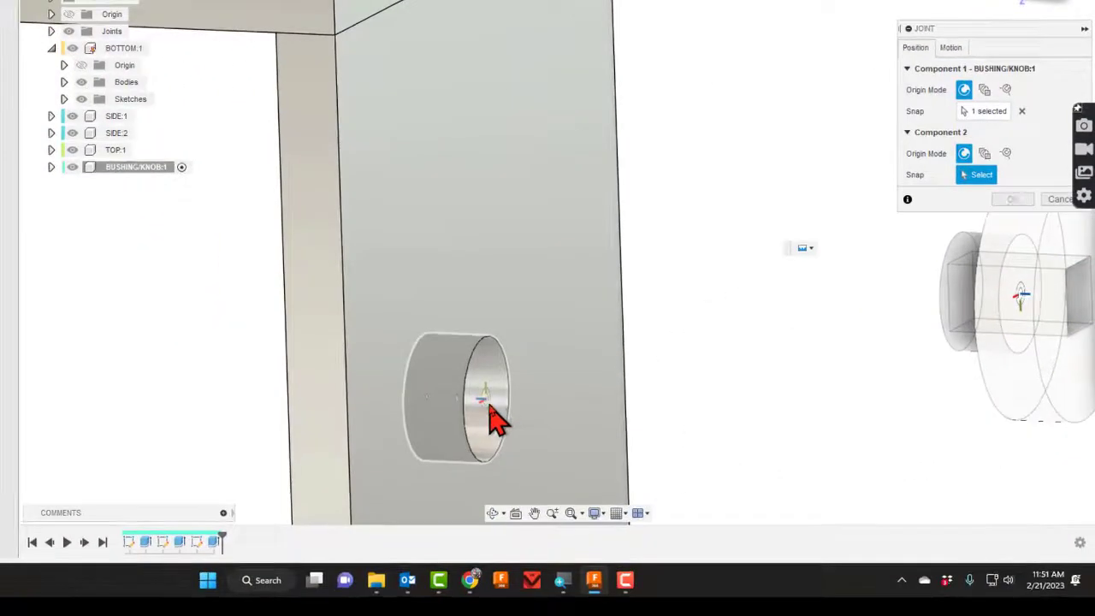
{"action": "left_click", "coordinate": [484, 398]}
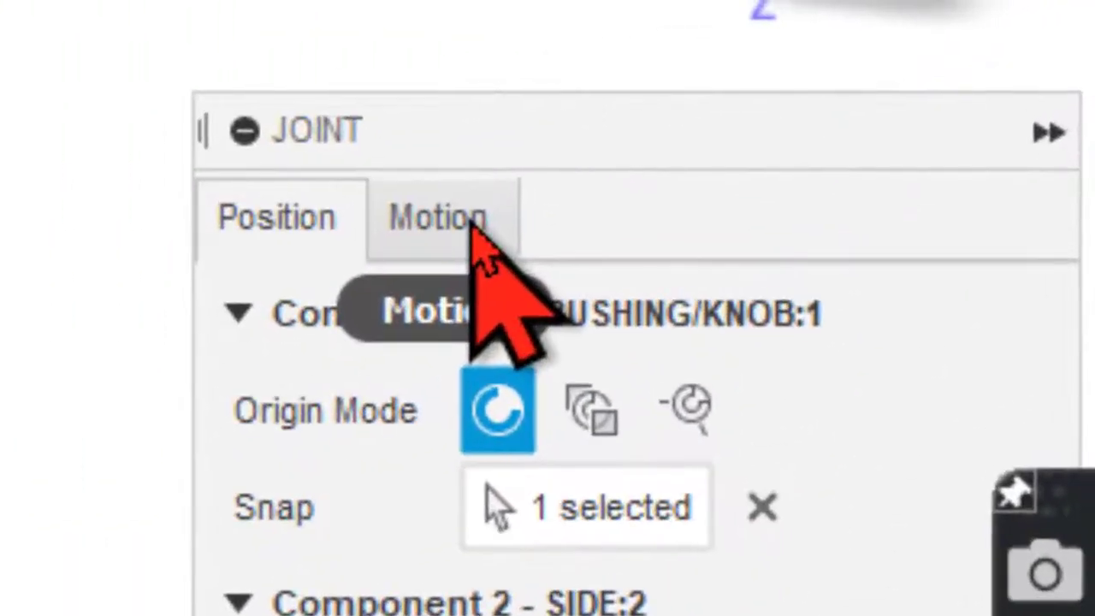
{"action": "left_click", "coordinate": [473, 225]}
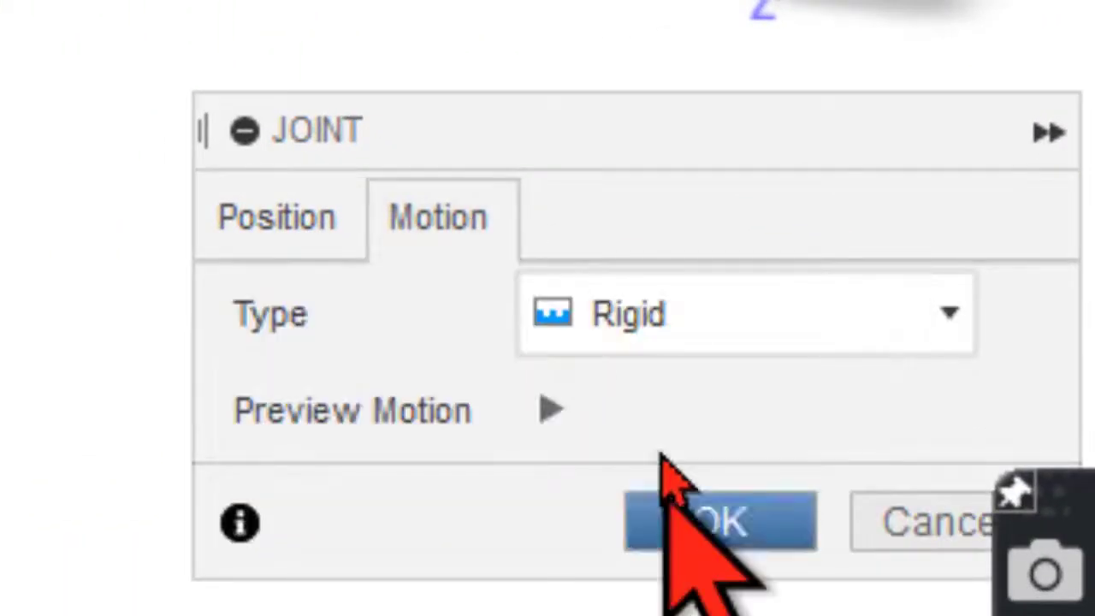
{"action": "left_click", "coordinate": [740, 318]}
{"action": "left_click", "coordinate": [766, 476]}
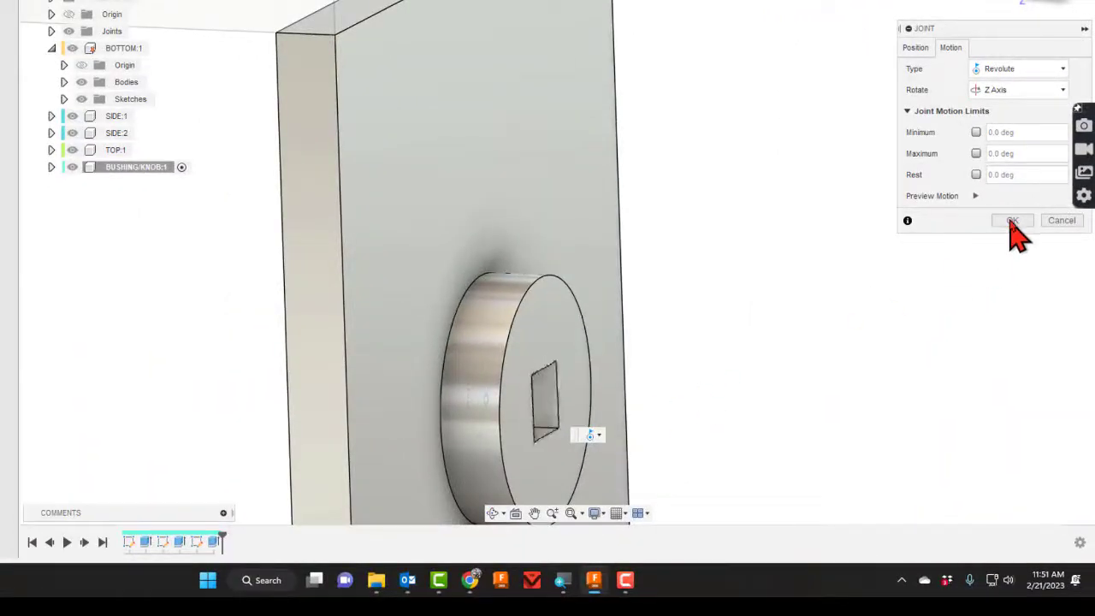
{"action": "left_click", "coordinate": [988, 283]}
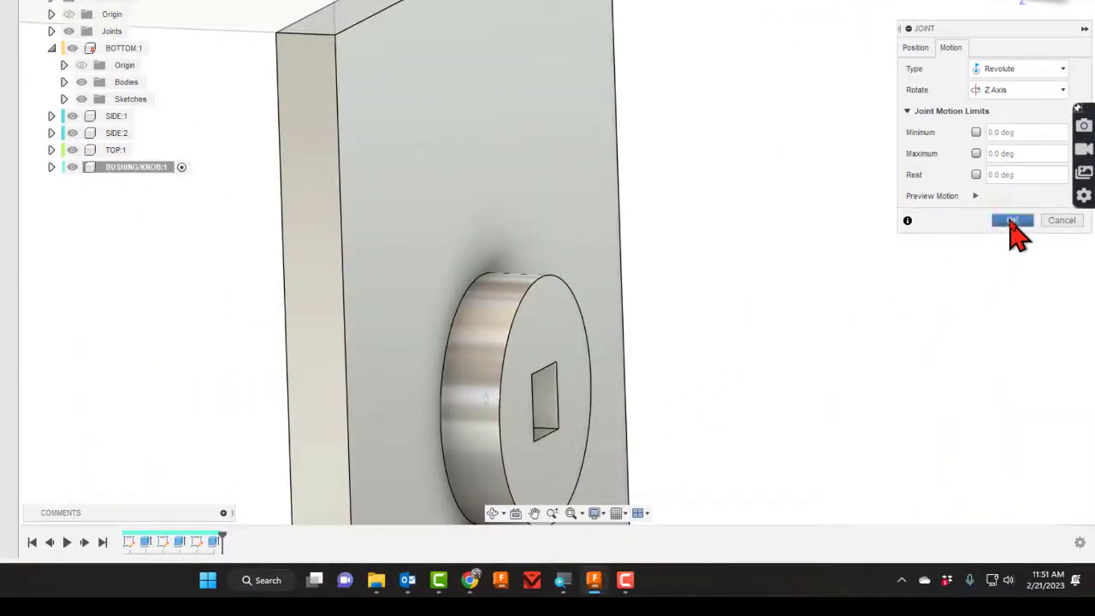
Examine how the bushing/knob fits in the side panel's hole from outside and inside the box
{"action": "left_click", "coordinate": [494, 513]}
{"action": "left_click_drag", "start_coordinate": [608, 348], "coordinate": [640, 350]}
{"action": "mouse_move", "coordinate": [468, 435]}
{"action": "left_mouse_down"}
{"action": "mouse_move", "coordinate": [510, 394]}
{"action": "mouse_move", "coordinate": [501, 452]}
{"action": "mouse_move", "coordinate": [562, 313]}
{"action": "mouse_move", "coordinate": [549, 319]}
{"action": "left_mouse_up"}
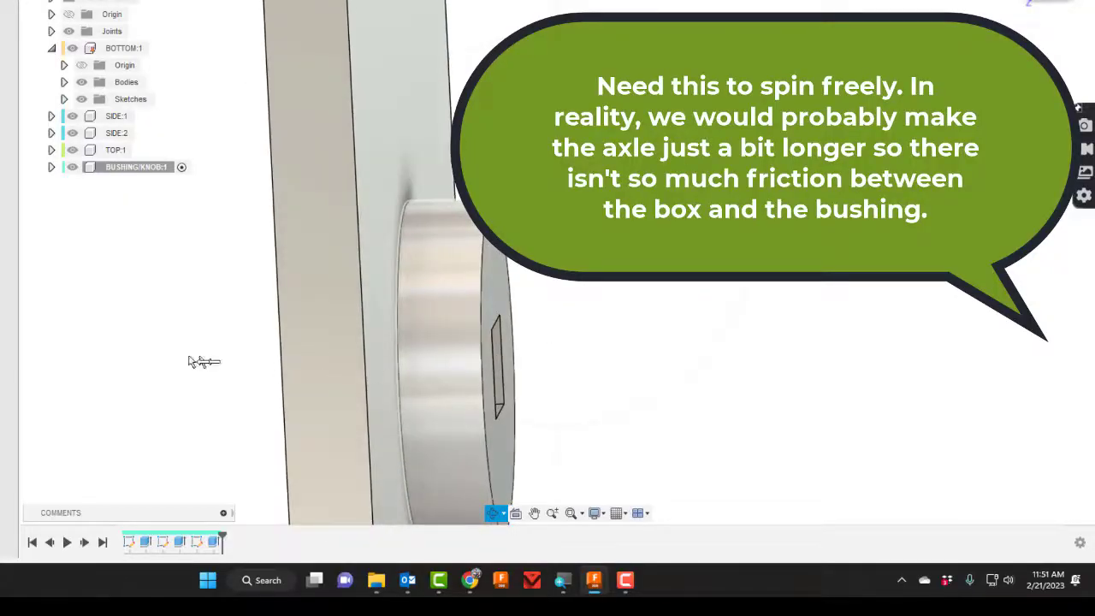
{"action": "left_click_drag", "start_coordinate": [190, 360], "coordinate": [280, 393]}
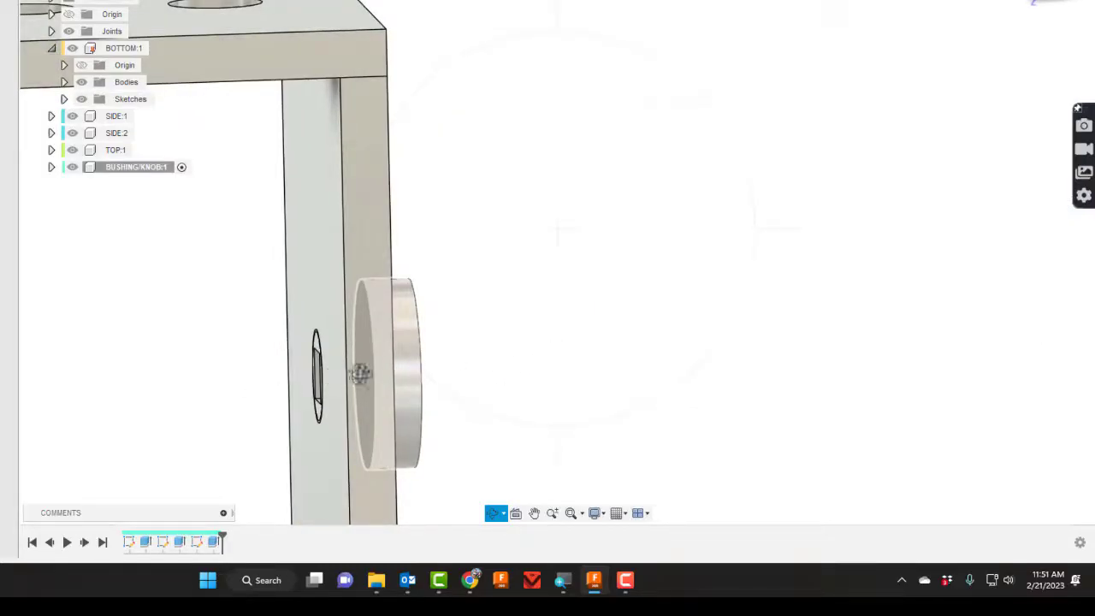
{"action": "left_click_drag", "start_coordinate": [468, 357], "coordinate": [514, 343]}
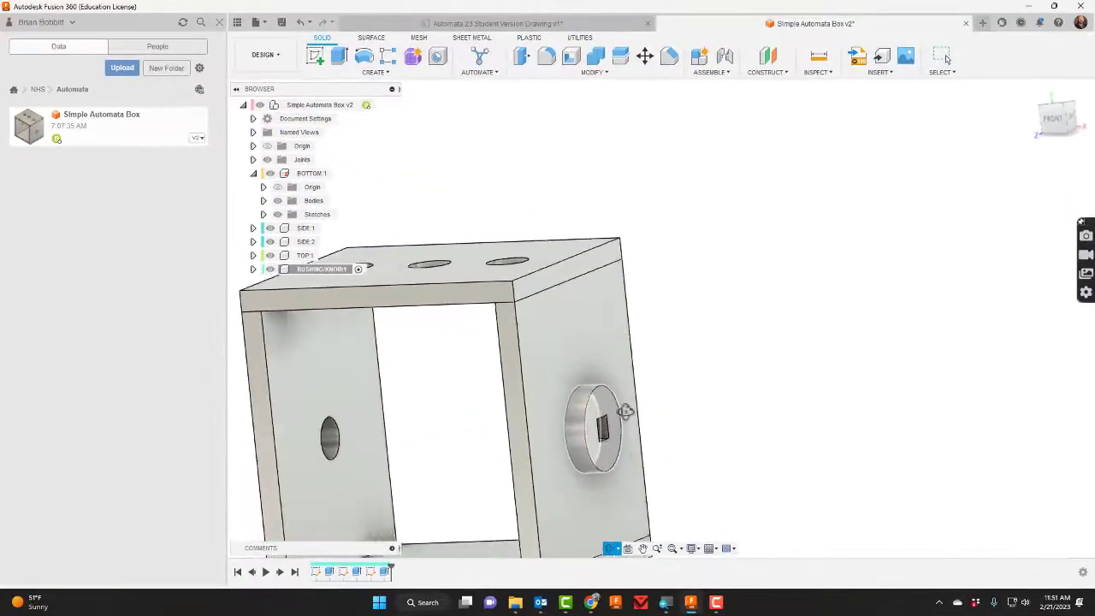
{"action": "left_click_drag", "start_coordinate": [625, 411], "coordinate": [697, 484]}
{"action": "key", "text": "Escape"}
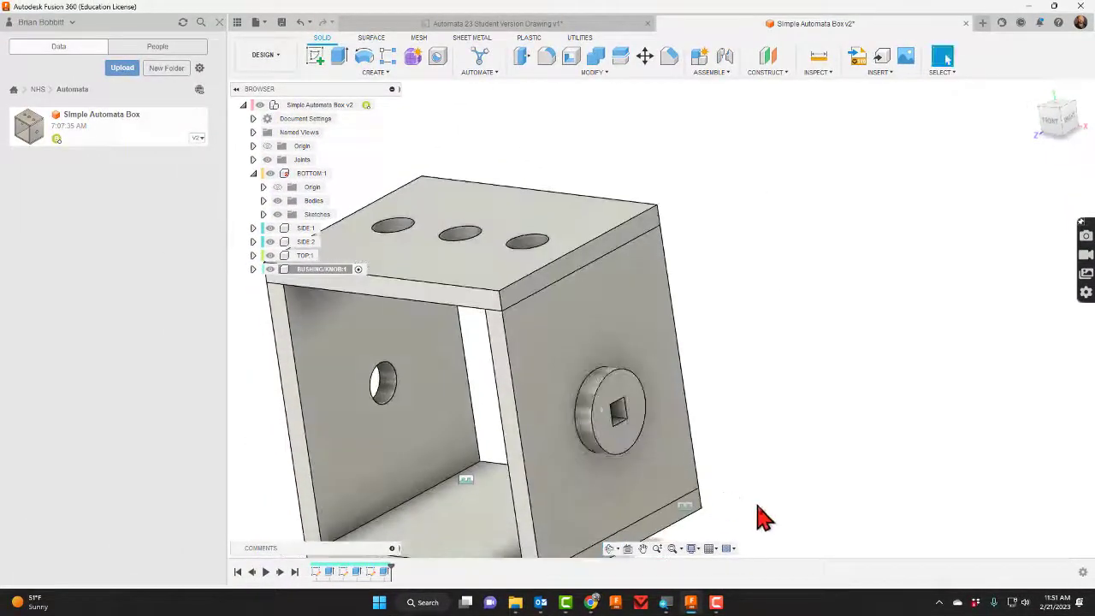
Activate the top-level Simple Automata Box assembly
{"action": "scroll", "coordinate": [676, 445], "scroll_direction": "up", "scroll_amount": 5}
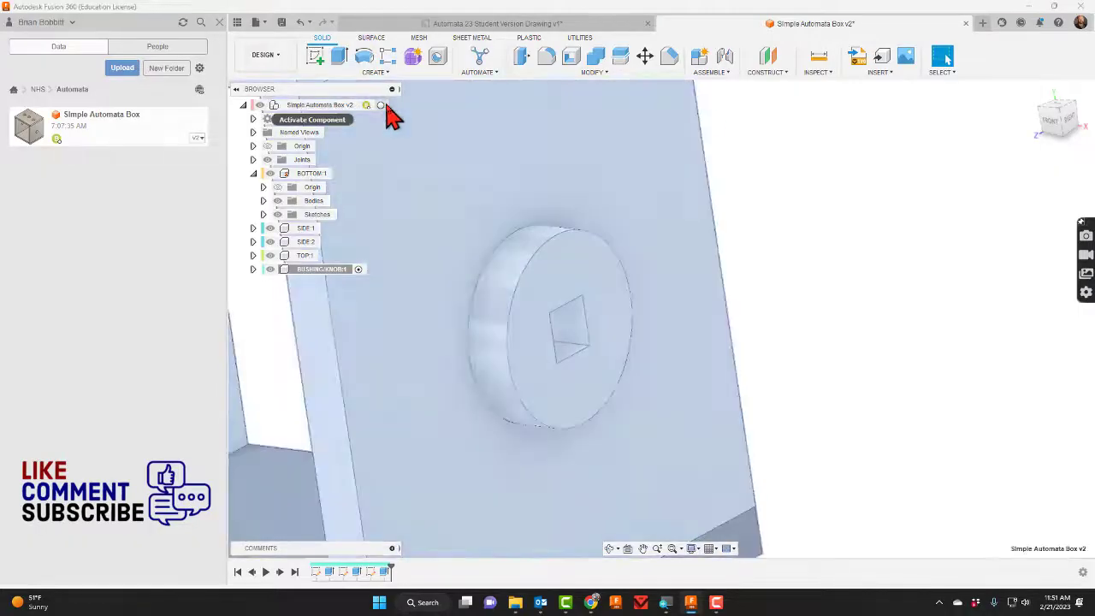
{"action": "left_click", "coordinate": [381, 106]}
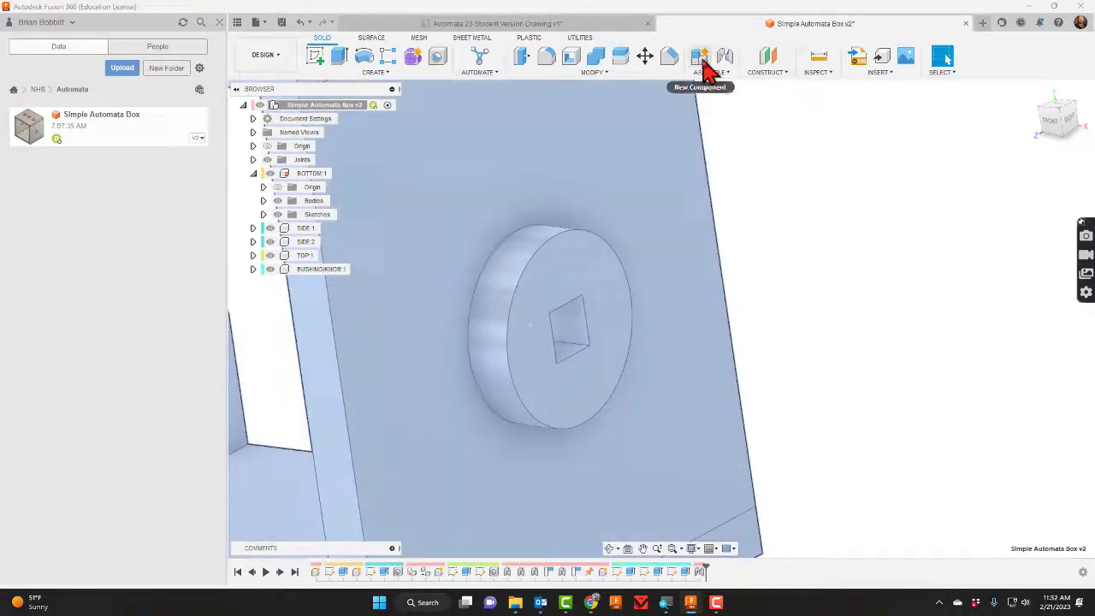
Create an internal component named CAM AXLE and project the knob's four square-hole edges into a sketch on its outer face
{"action": "left_click", "coordinate": [702, 60]}
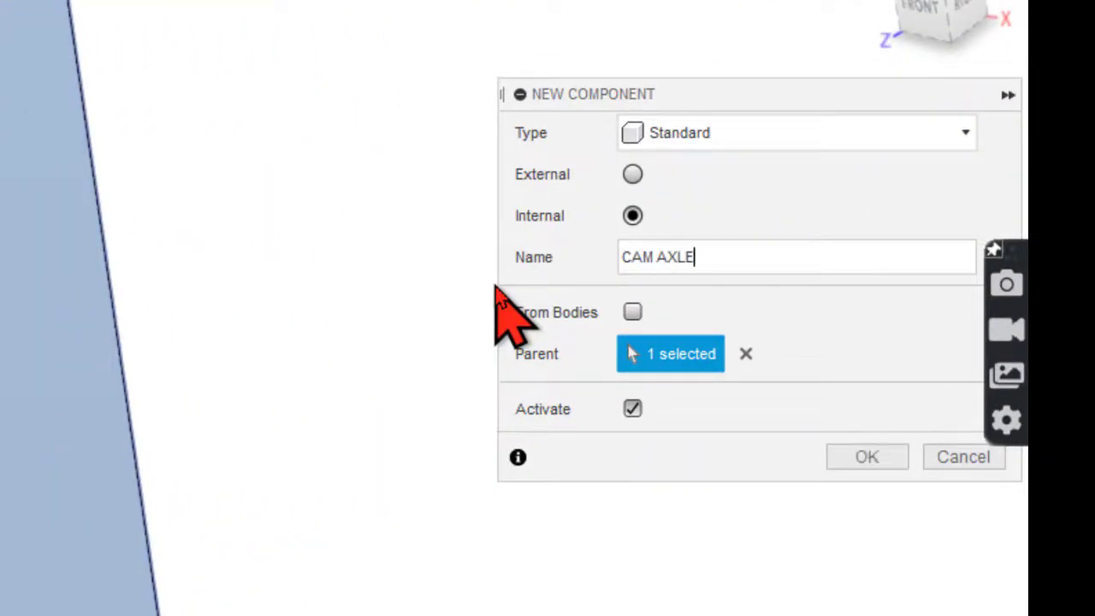
{"action": "key", "text": "Return"}
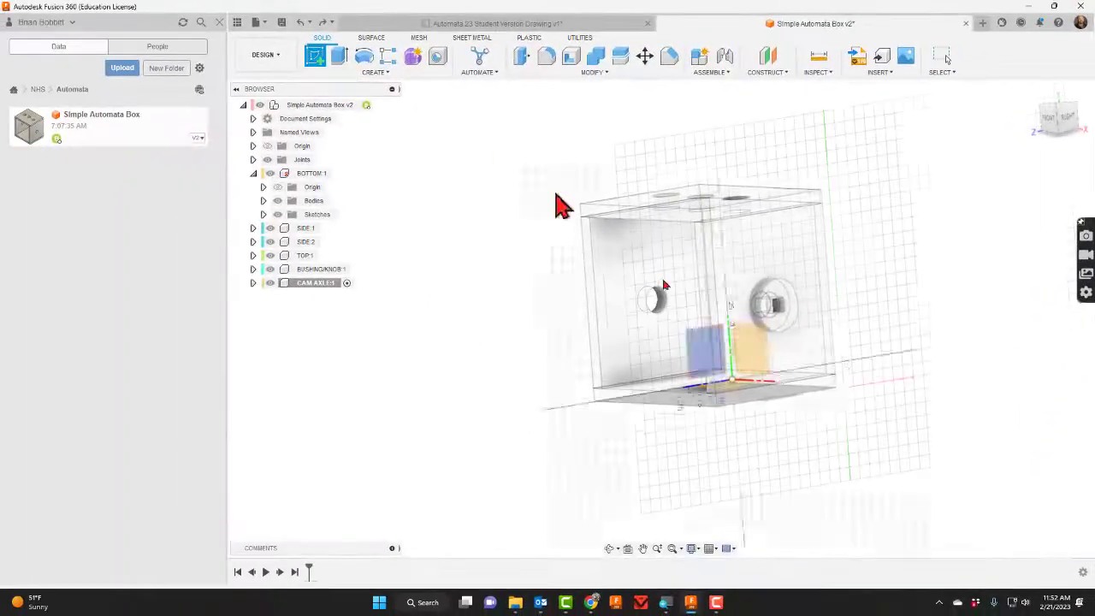
{"action": "scroll", "coordinate": [796, 312], "scroll_direction": "up", "scroll_amount": 2}
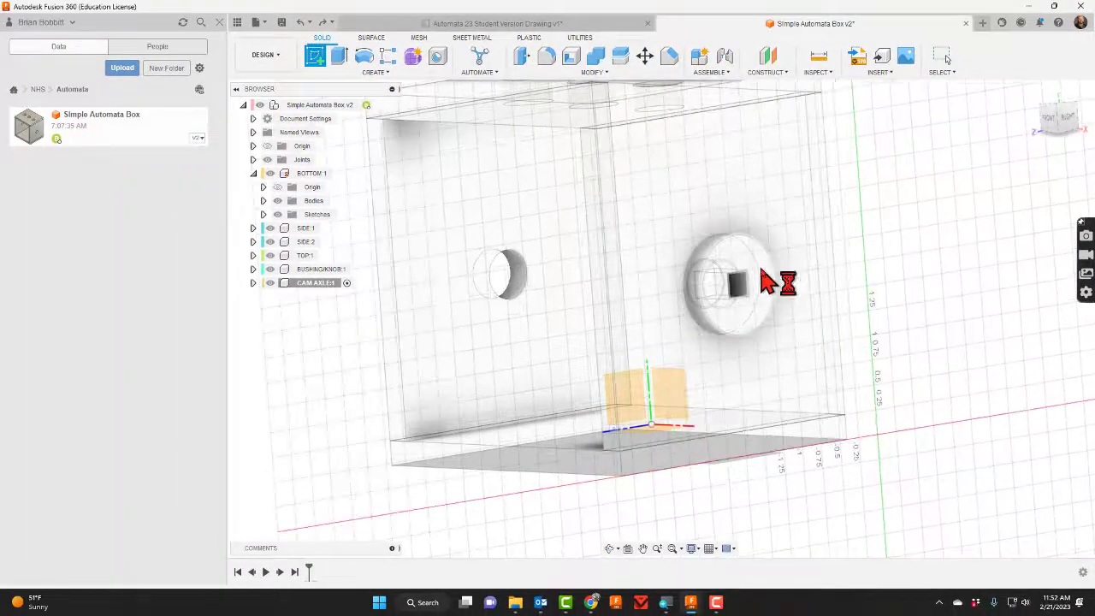
{"action": "scroll", "coordinate": [530, 204], "scroll_direction": "up", "scroll_amount": 4}
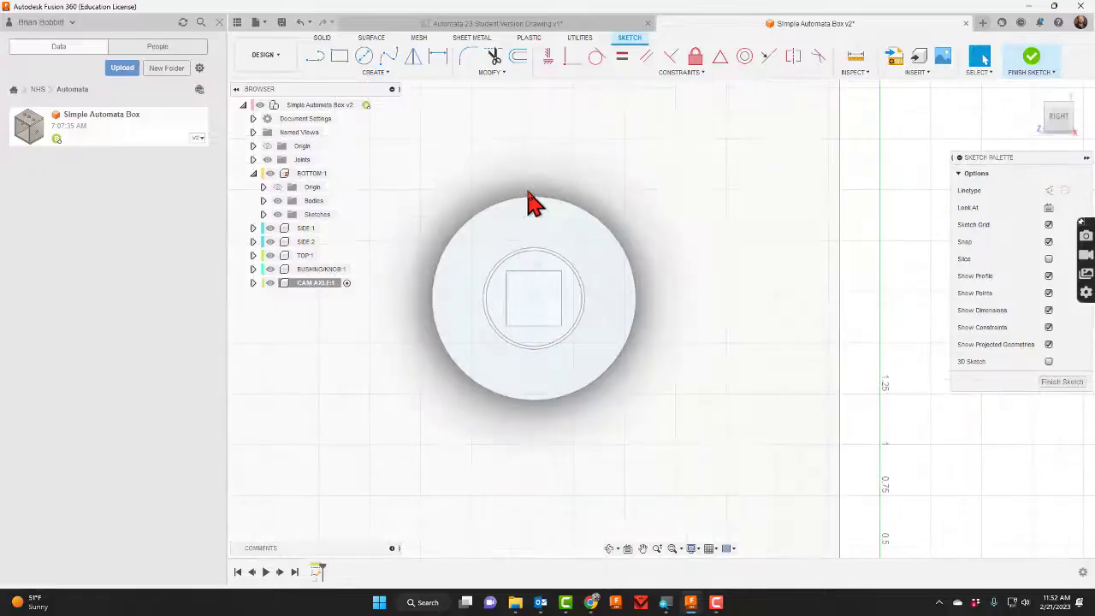
{"action": "scroll", "coordinate": [530, 203], "scroll_direction": "up", "scroll_amount": 2}
{"action": "key", "text": "p"}
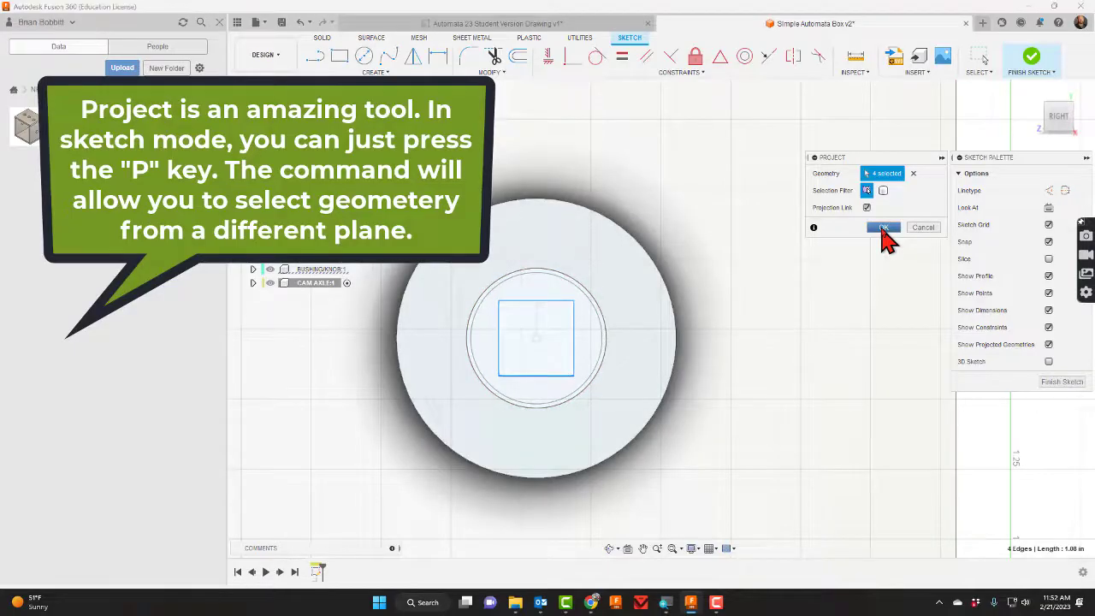
{"action": "left_click", "coordinate": [883, 227]}
Extrude the projected square through the box to -3.75 in, flush with the opposite side panel's outer face
{"action": "mouse_move", "coordinate": [637, 495]}
{"action": "middle_mouse_down", "text": "shift"}
{"action": "mouse_move", "coordinate": [662, 413]}
{"action": "mouse_move", "coordinate": [690, 422]}
{"action": "middle_mouse_up", "text": "shift"}
{"action": "key", "text": "e"}
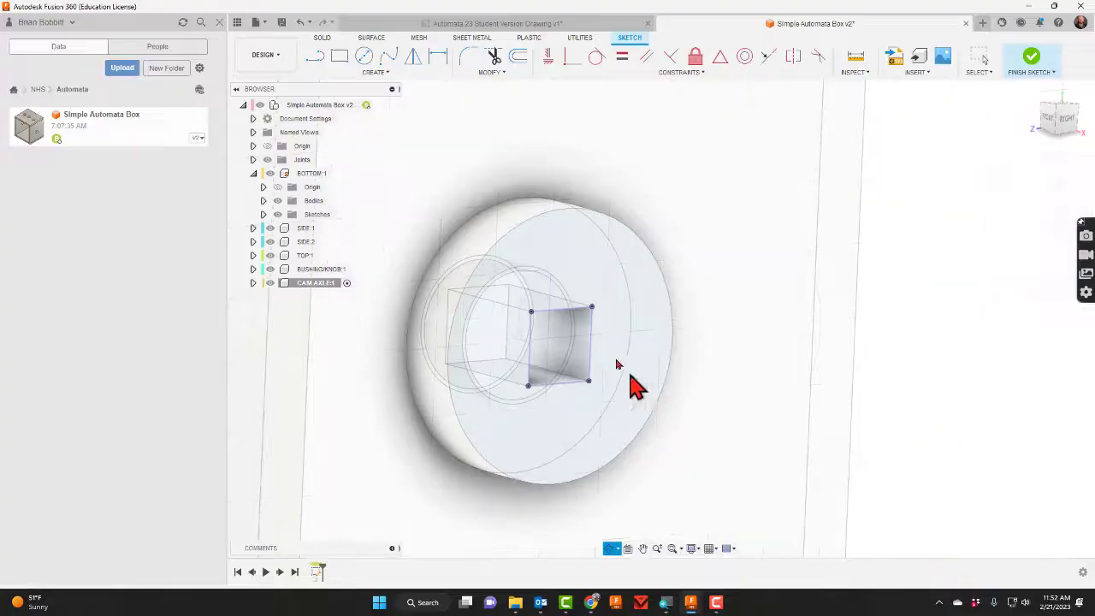
{"action": "left_click", "coordinate": [575, 354]}
{"action": "scroll", "coordinate": [597, 452], "scroll_direction": "down", "scroll_amount": 4}
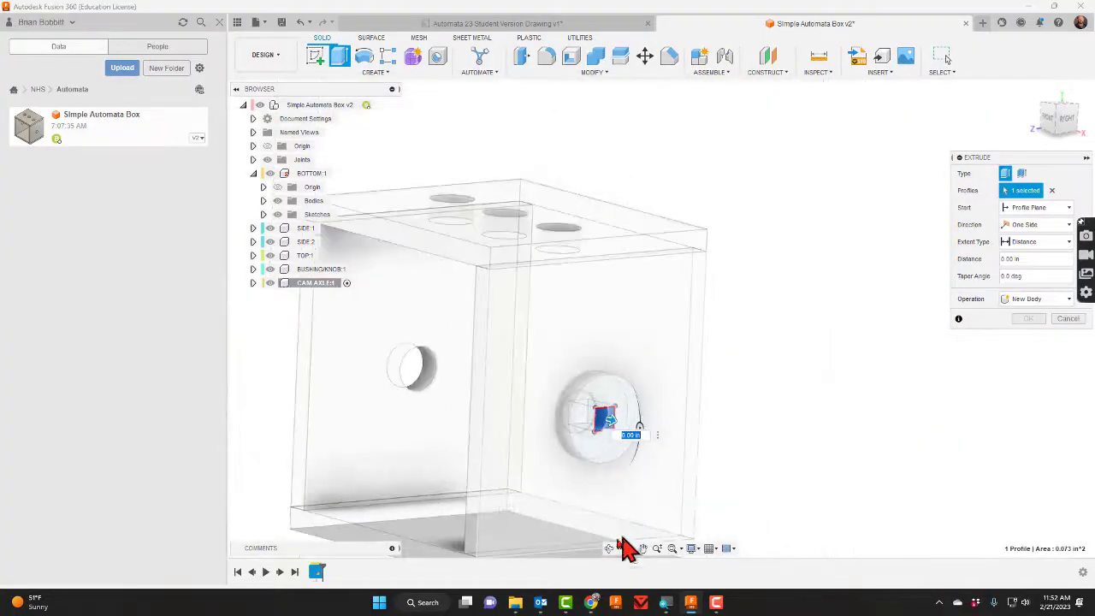
{"action": "left_click", "coordinate": [611, 549]}
{"action": "left_click_drag", "start_coordinate": [621, 519], "coordinate": [364, 428]}
{"action": "key", "text": "Escape"}
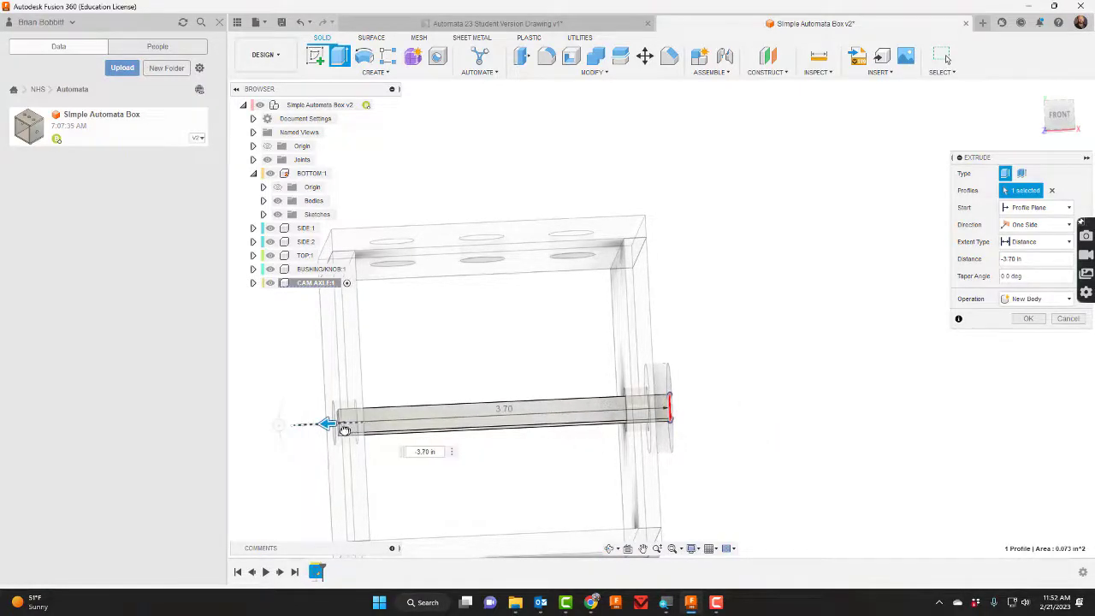
{"action": "left_click", "coordinate": [609, 548]}
{"action": "left_click_drag", "start_coordinate": [655, 386], "coordinate": [659, 394]}
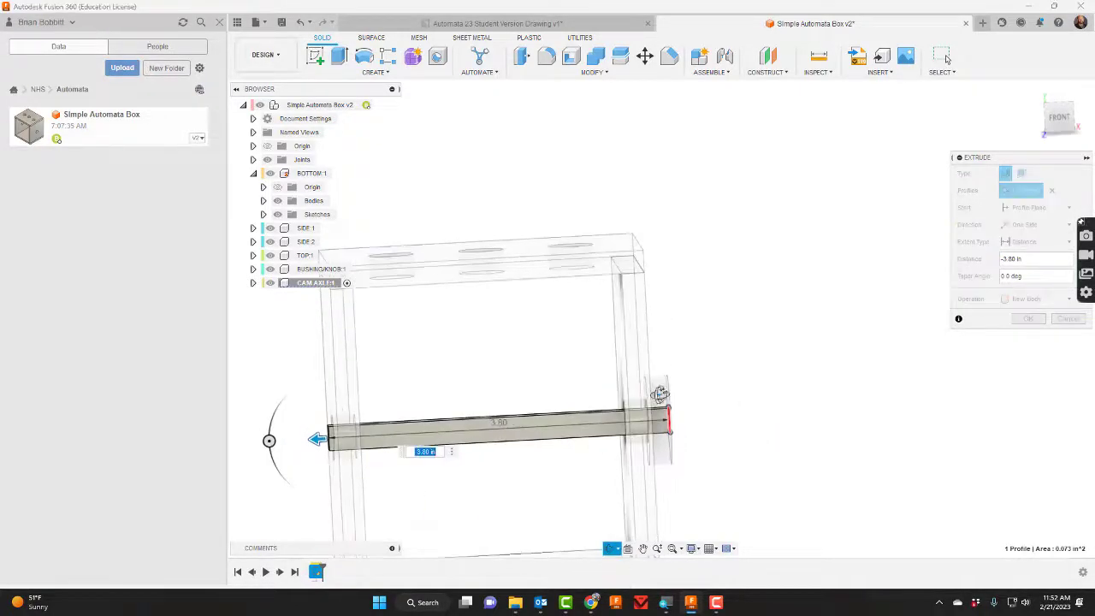
{"action": "left_click", "coordinate": [1059, 119]}
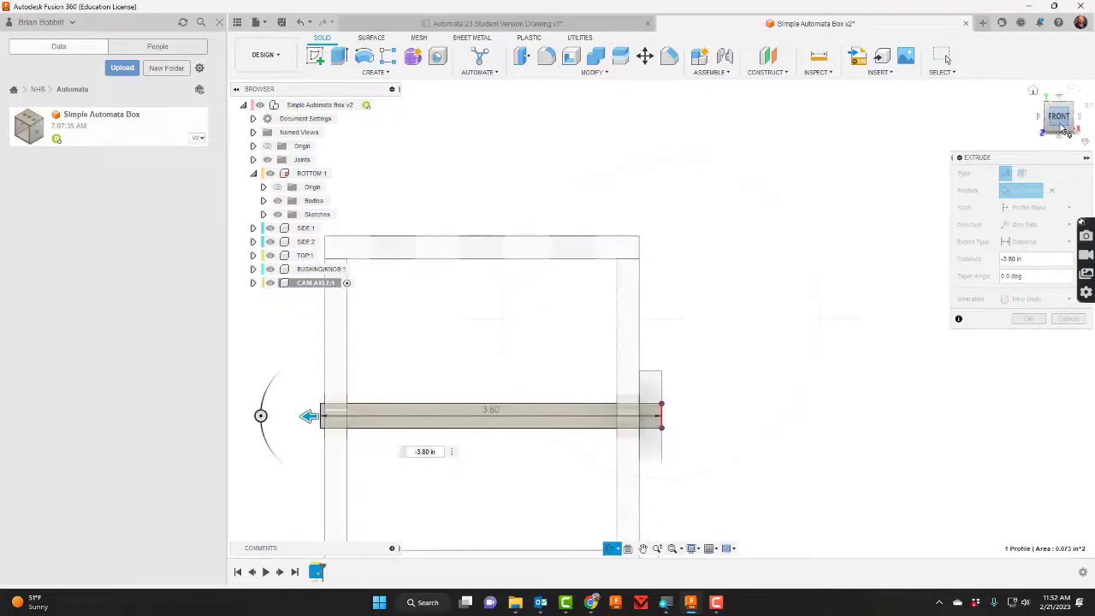
{"action": "scroll", "coordinate": [578, 372], "scroll_direction": "up", "scroll_amount": 8}
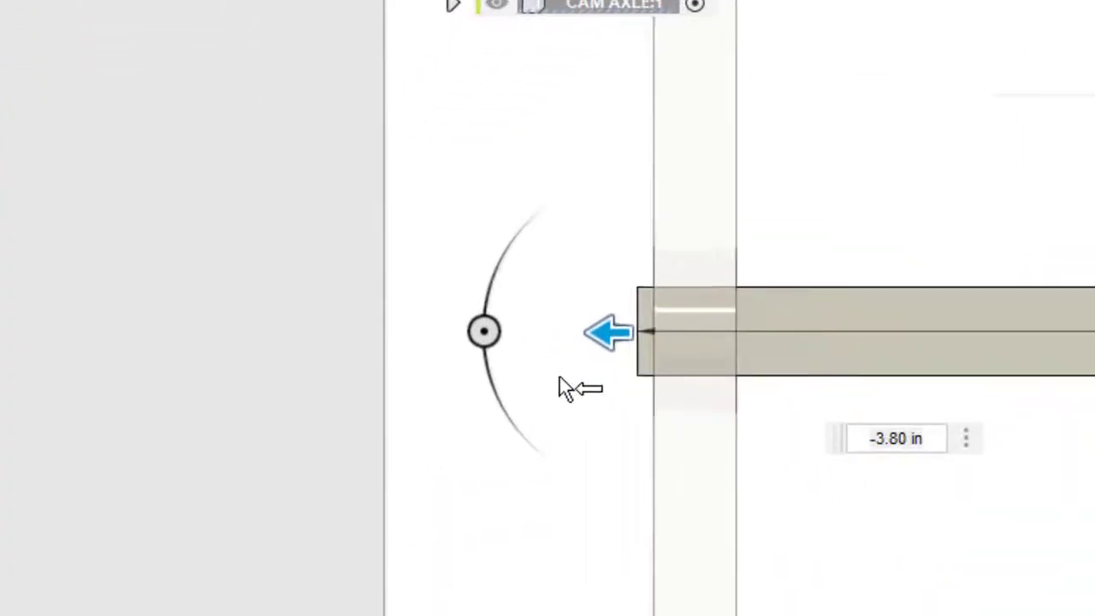
{"action": "left_click", "coordinate": [720, 241]}
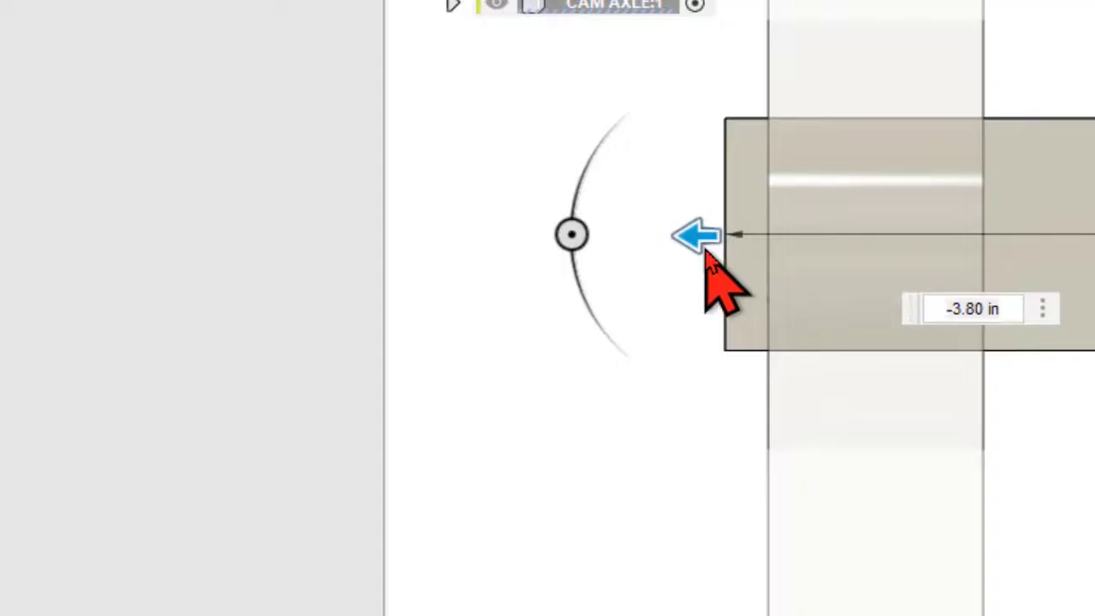
{"action": "left_click_drag", "start_coordinate": [707, 237], "coordinate": [742, 234]}
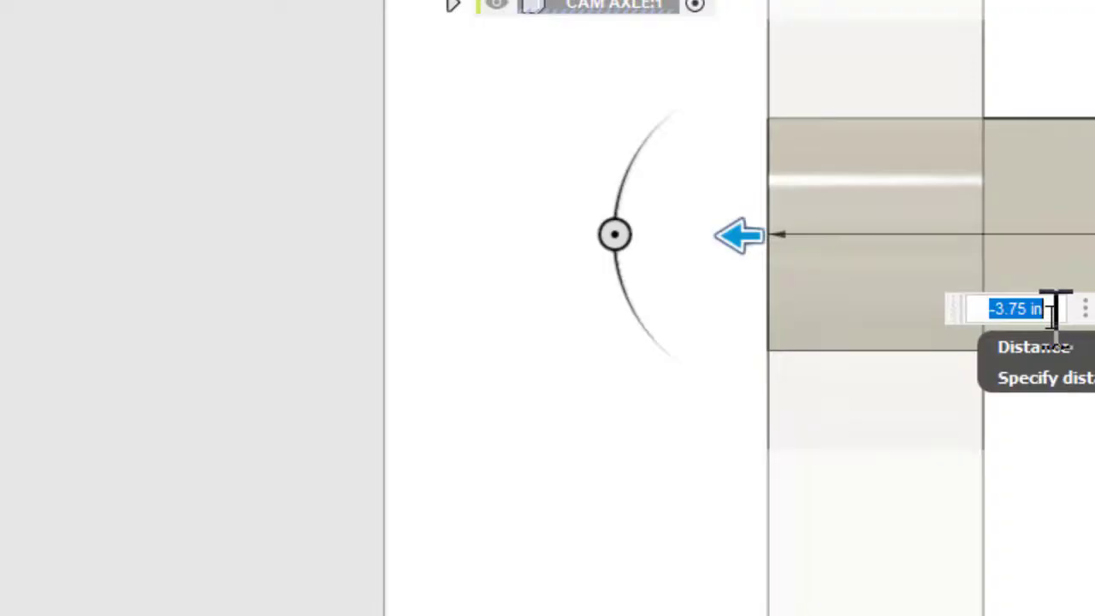
Set the axle's extrusion distance to -4 in and finish it as a new body
{"action": "scroll", "coordinate": [1088, 309], "scroll_direction": "down", "scroll_amount": 5}
{"action": "scroll", "coordinate": [1087, 304], "scroll_direction": "up", "scroll_amount": 2}
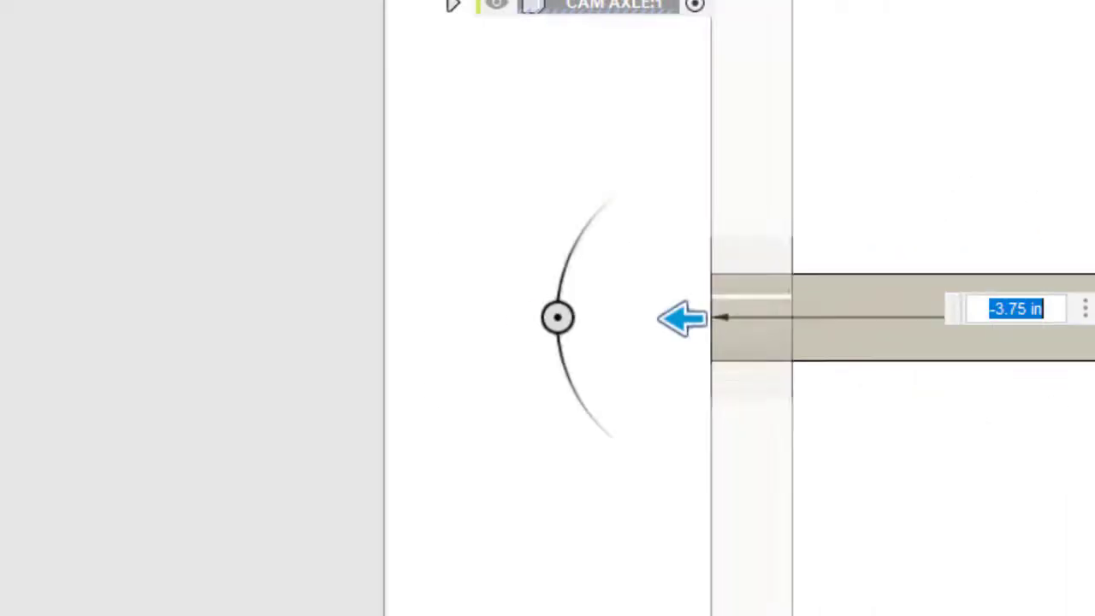
{"action": "scroll", "coordinate": [1088, 308], "scroll_direction": "up", "scroll_amount": 2}
{"action": "scroll", "coordinate": [1088, 308], "scroll_direction": "down", "scroll_amount": 4}
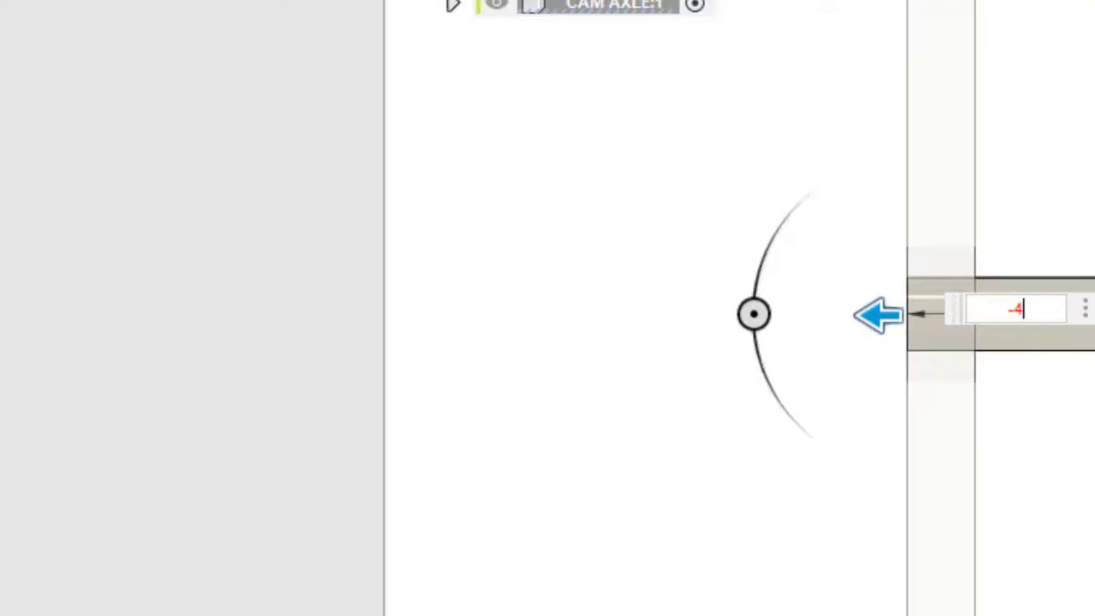
{"action": "key", "text": "Return"}
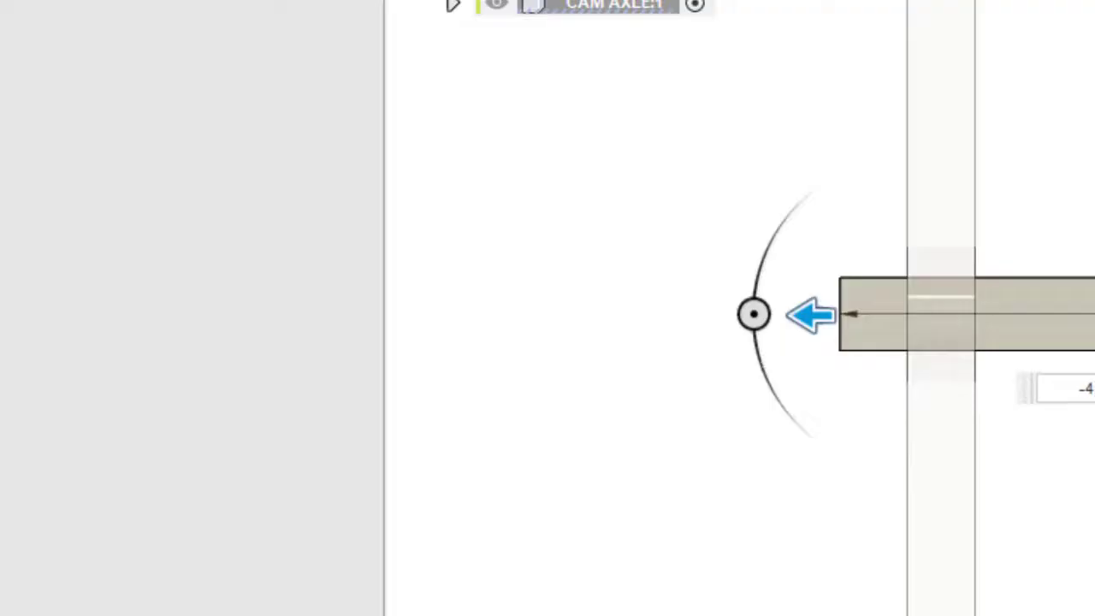
{"action": "key", "text": "Return"}
Add a Rigid as-built joint between the bushing/knob and the cam axle in the top-level assembly
{"action": "middle_click_drag", "start_coordinate": [1088, 308], "coordinate": [1009, 325], "text": "shift"}
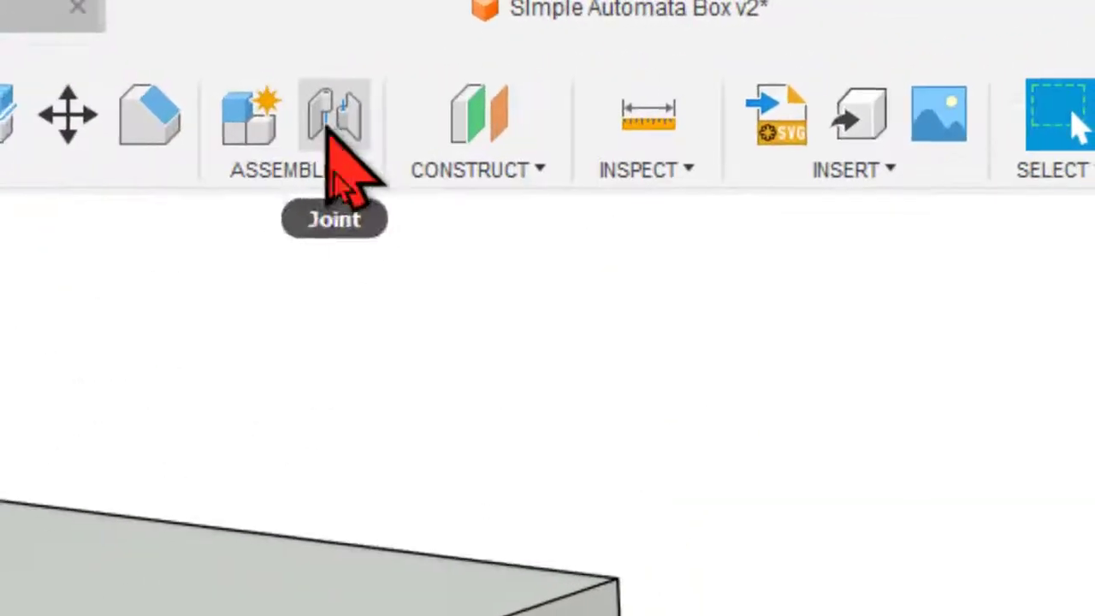
{"action": "left_click", "coordinate": [301, 174]}
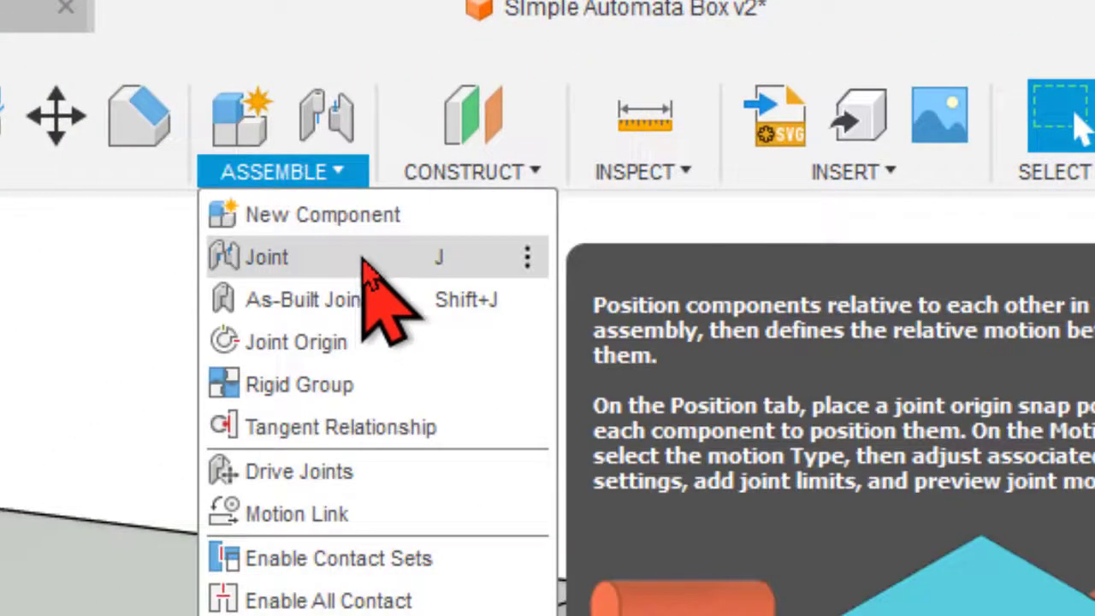
{"action": "left_click", "coordinate": [325, 301]}
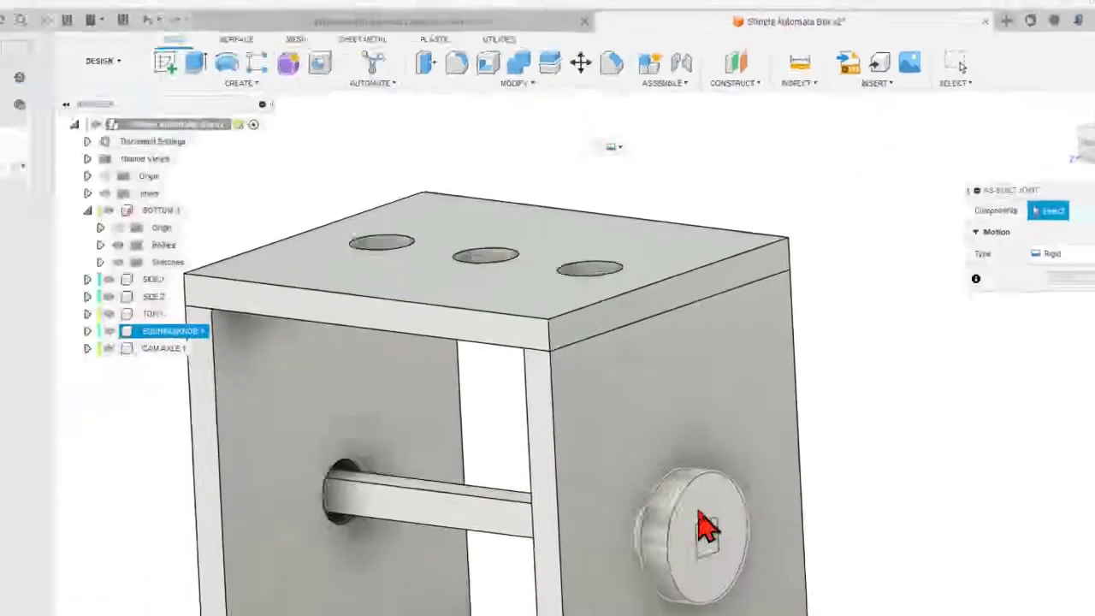
{"action": "left_click", "coordinate": [708, 419]}
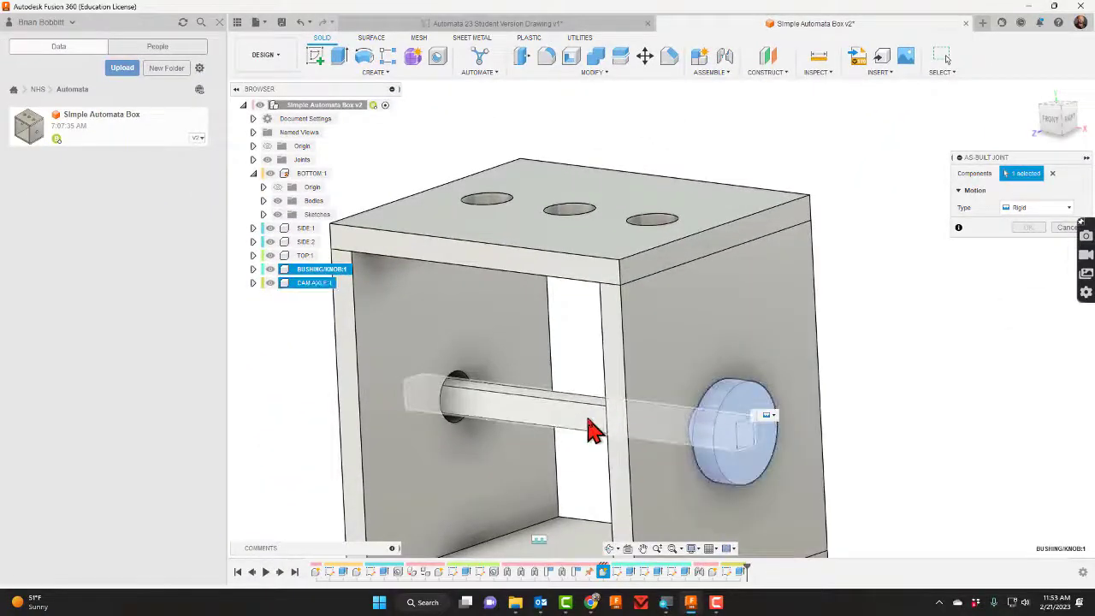
{"action": "left_click", "coordinate": [595, 430]}
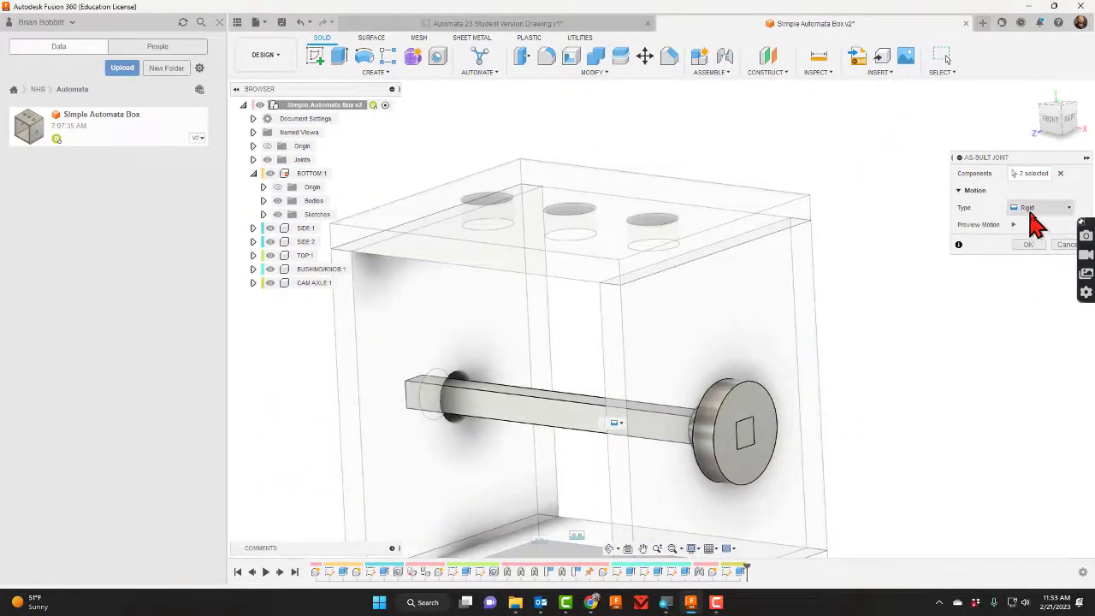
{"action": "left_click", "coordinate": [1030, 244]}
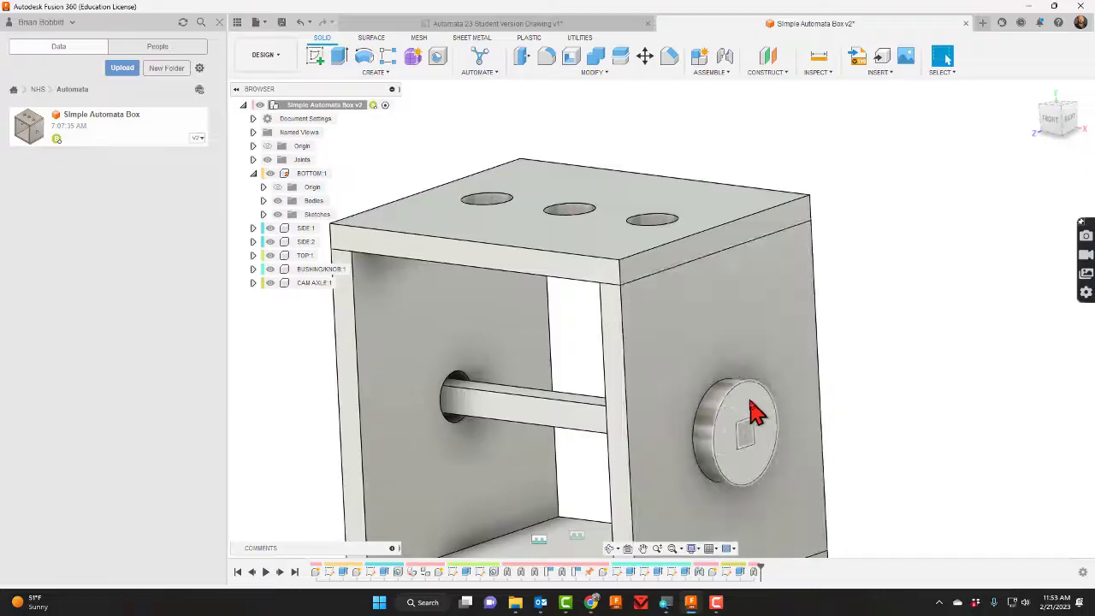
Rotate the knob to test its motion with the axle, and return the revolute joint to its home position
{"action": "mouse_move", "coordinate": [758, 411]}
{"action": "left_mouse_down"}
{"action": "mouse_move", "coordinate": [777, 422]}
{"action": "mouse_move", "coordinate": [778, 454]}
{"action": "mouse_move", "coordinate": [744, 470]}
{"action": "mouse_move", "coordinate": [772, 445]}
{"action": "mouse_move", "coordinate": [767, 429]}
{"action": "mouse_move", "coordinate": [736, 428]}
{"action": "mouse_move", "coordinate": [756, 420]}
{"action": "mouse_move", "coordinate": [745, 415]}
{"action": "left_mouse_up"}
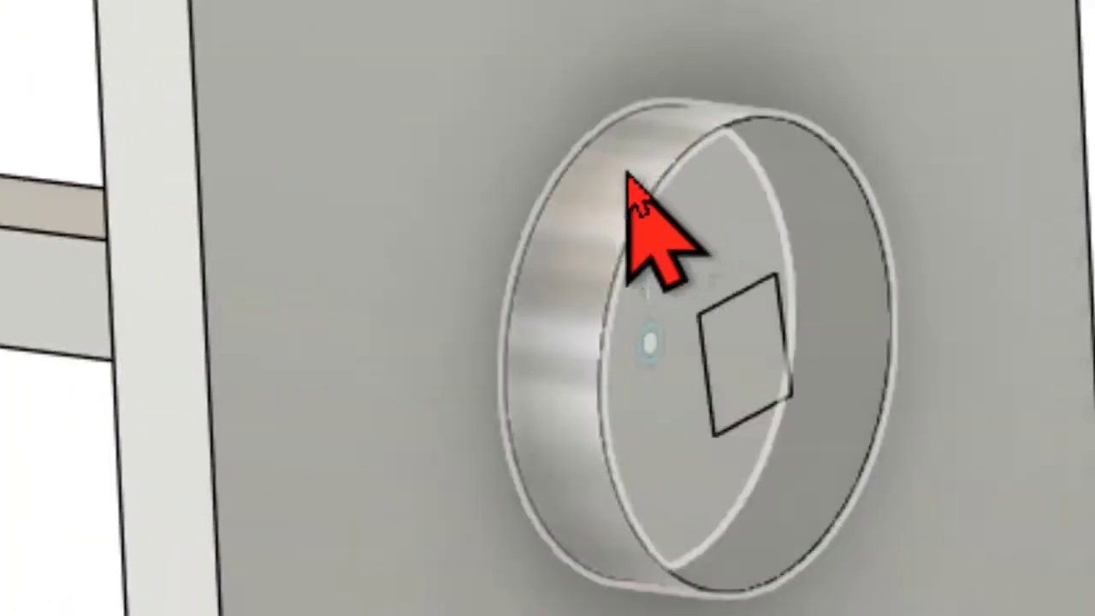
{"action": "right_click", "coordinate": [638, 198]}
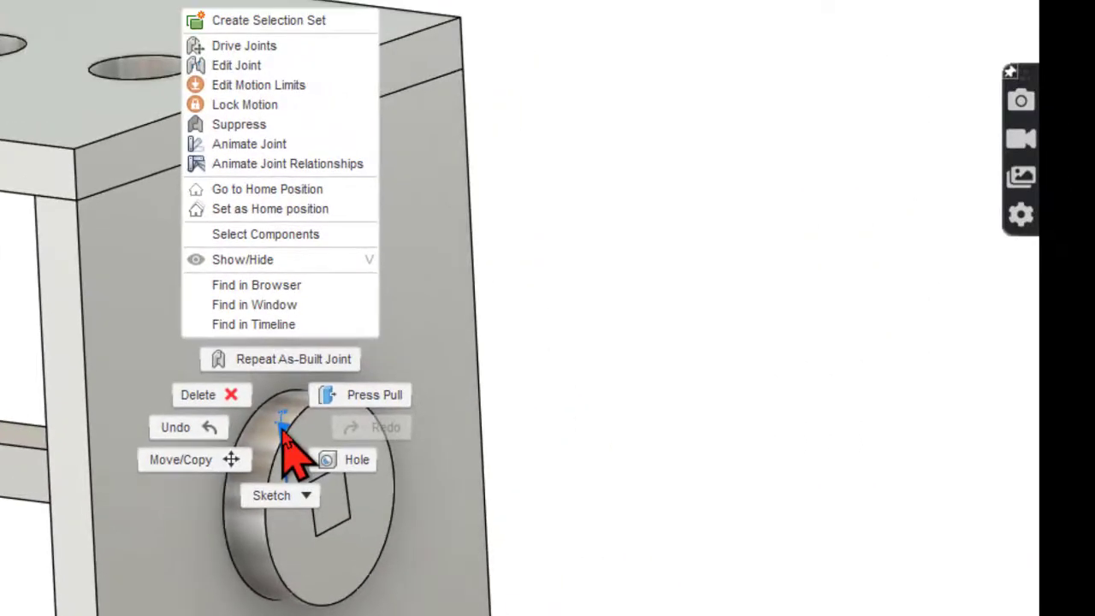
{"action": "left_click", "coordinate": [274, 195]}
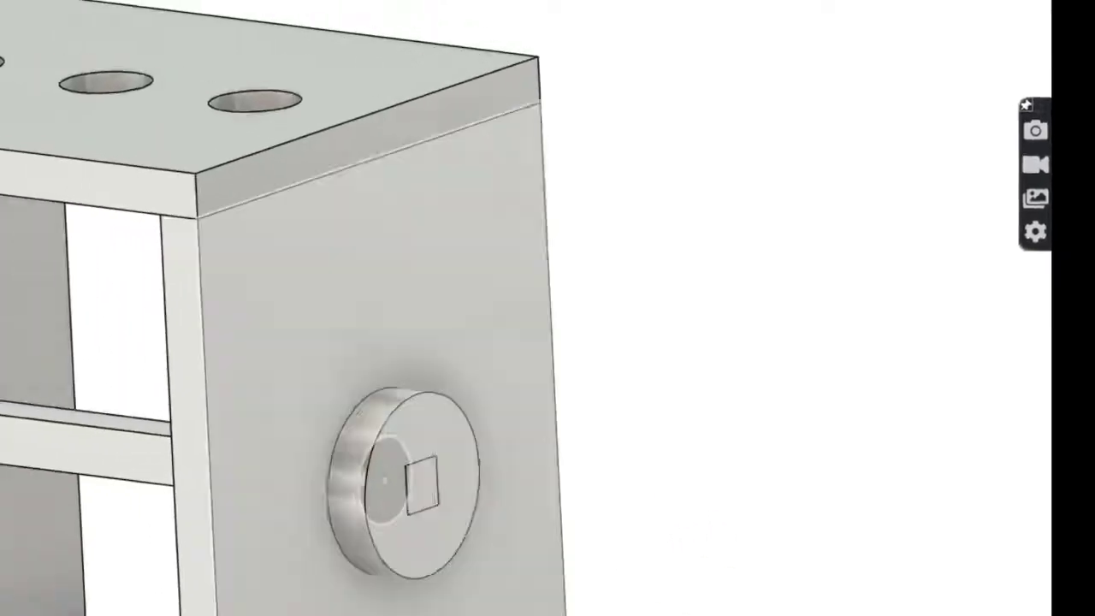
Copy and paste the BUSHING/KNOB:1 component, moving the linked copy out of the box to sit clear beside it
{"action": "left_click", "coordinate": [579, 558]}
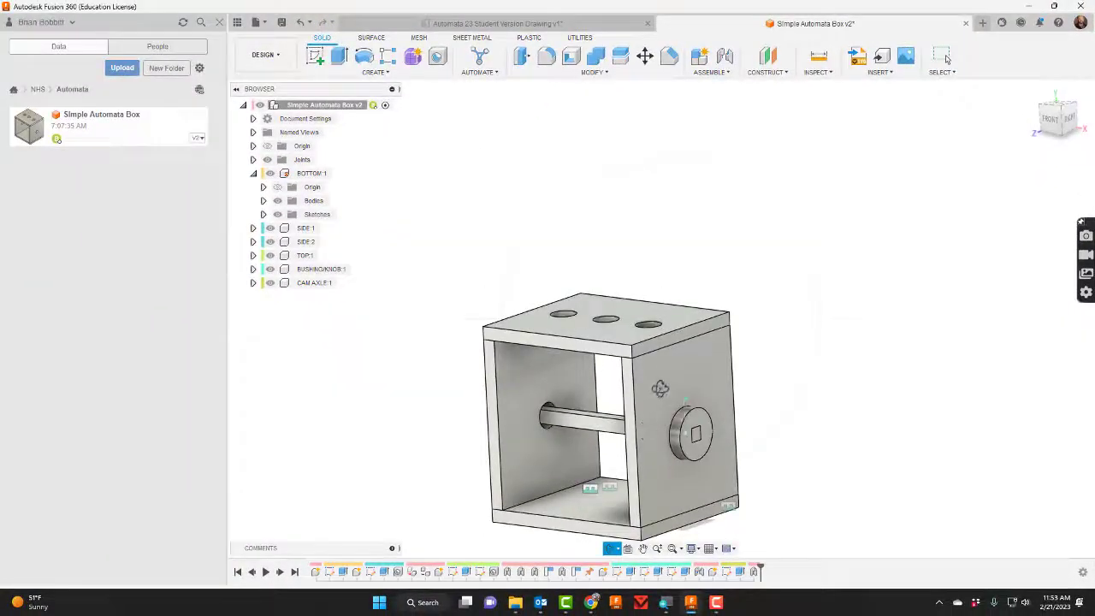
{"action": "left_click_drag", "start_coordinate": [660, 387], "coordinate": [699, 488]}
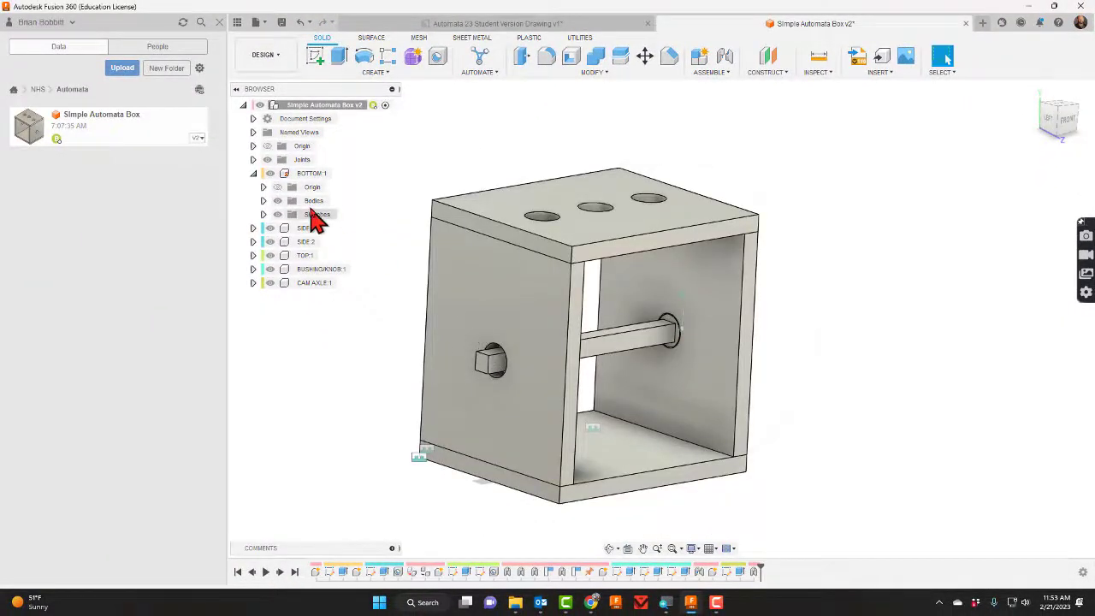
{"action": "left_click", "coordinate": [318, 270]}
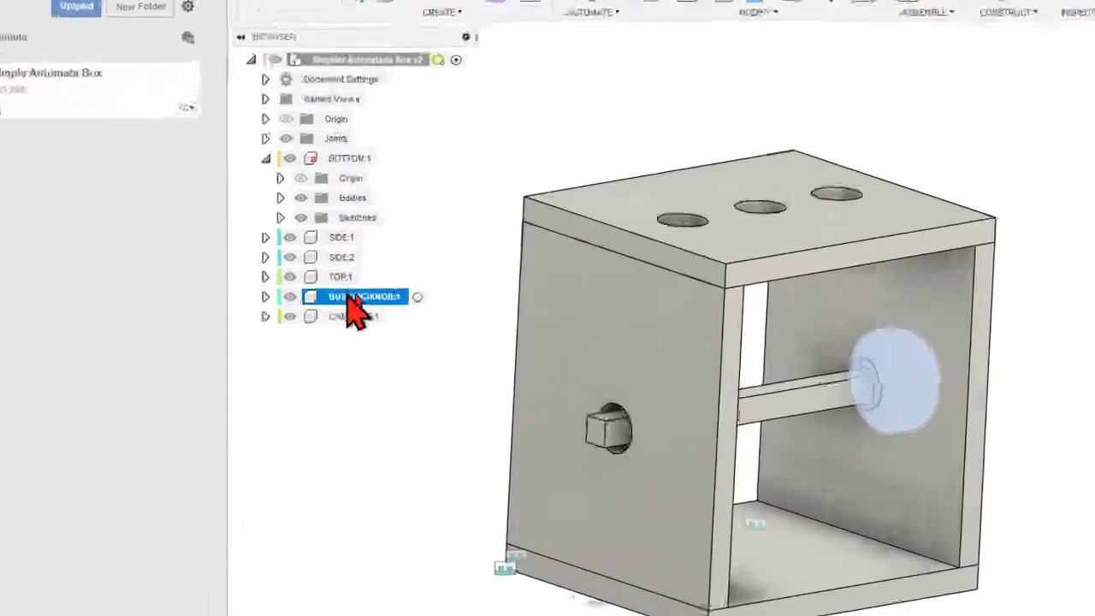
{"action": "right_click", "coordinate": [322, 270]}
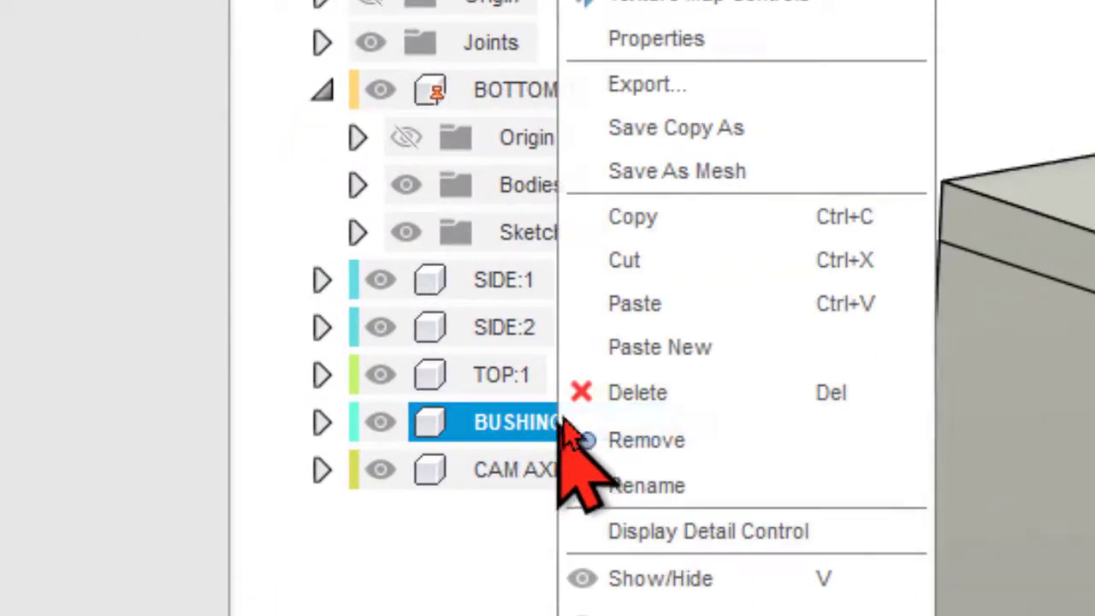
{"action": "left_click", "coordinate": [632, 260]}
{"action": "right_click", "coordinate": [594, 423]}
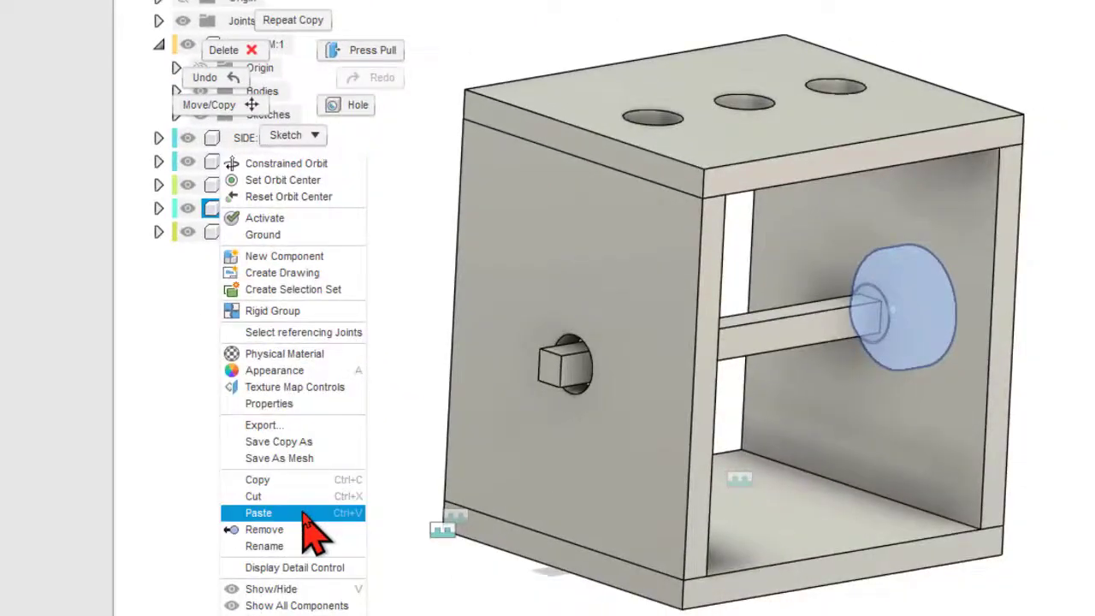
{"action": "left_click", "coordinate": [302, 513]}
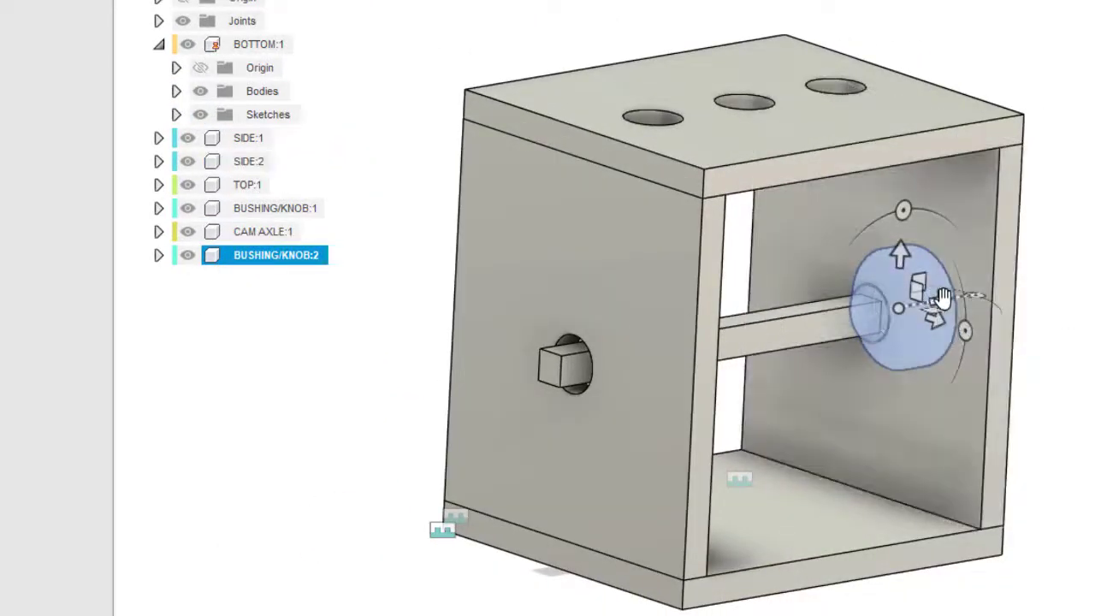
{"action": "left_click_drag", "start_coordinate": [942, 298], "coordinate": [964, 225]}
{"action": "key", "text": "Return"}
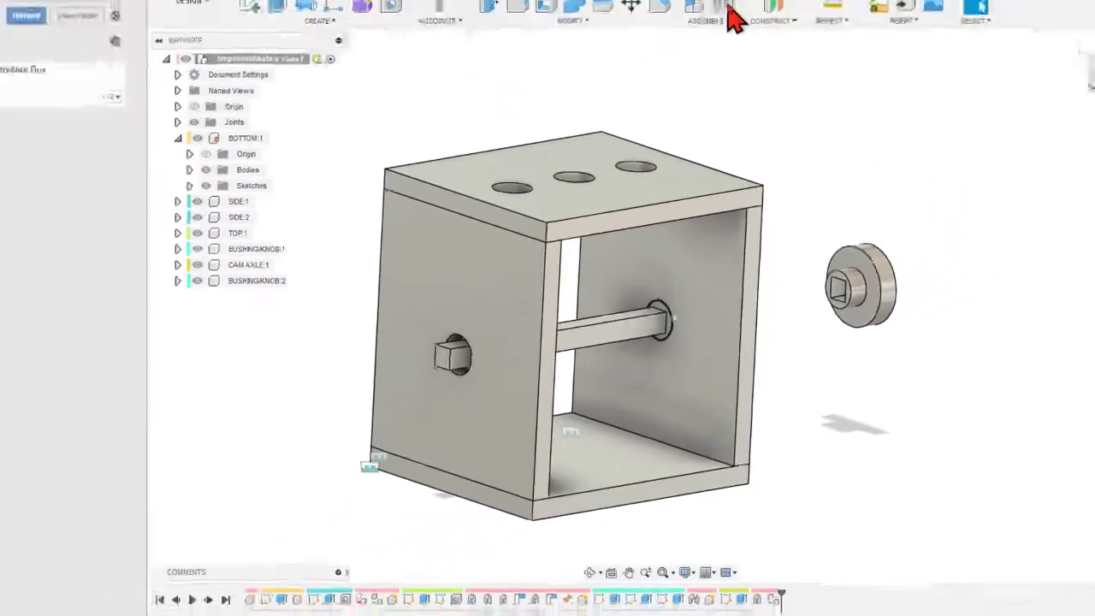
Start a joint and snap its first component to the centre of the square hole on BUSHING/KNOB:2's outer face
{"action": "left_click", "coordinate": [725, 56]}
{"action": "scroll", "coordinate": [818, 332], "scroll_direction": "up", "scroll_amount": 3}
{"action": "scroll", "coordinate": [819, 338], "scroll_direction": "down", "scroll_amount": 3}
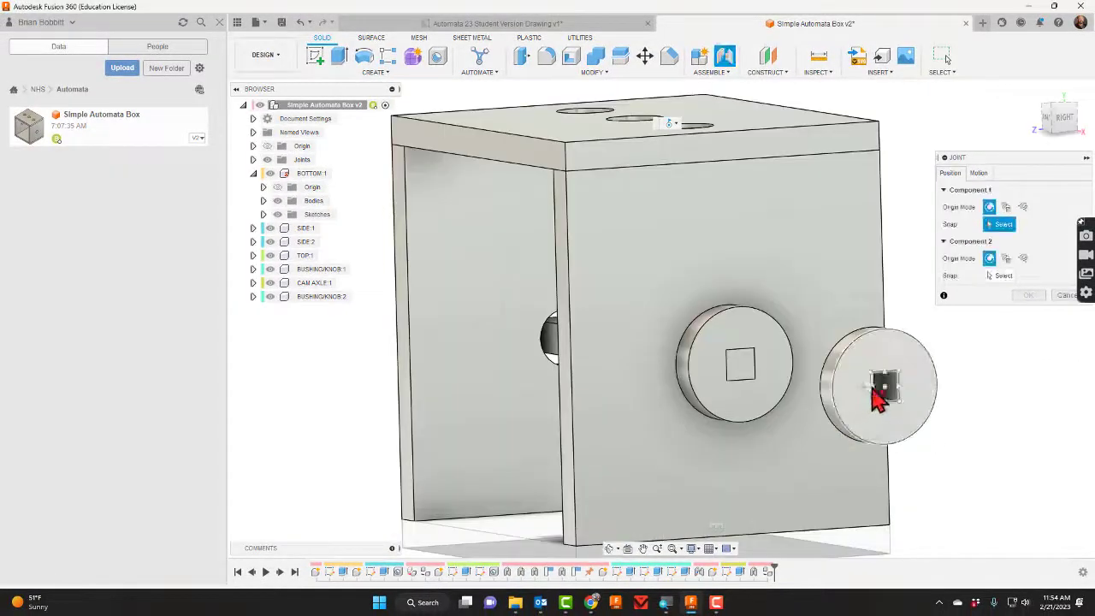
{"action": "scroll", "coordinate": [890, 409], "scroll_direction": "up", "scroll_amount": 4}
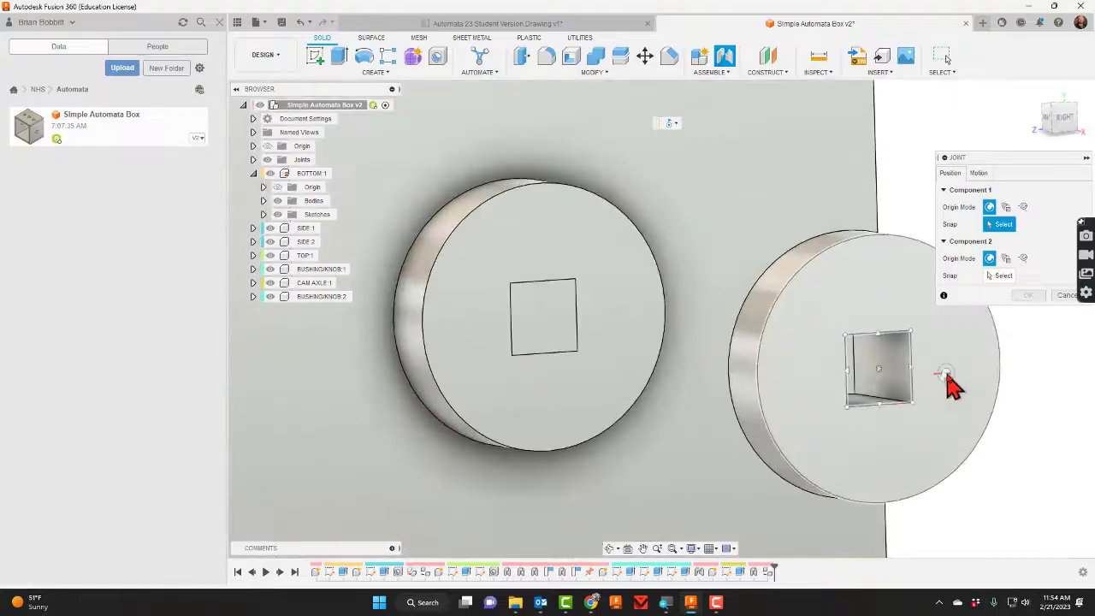
{"action": "key", "text": "ctrl"}
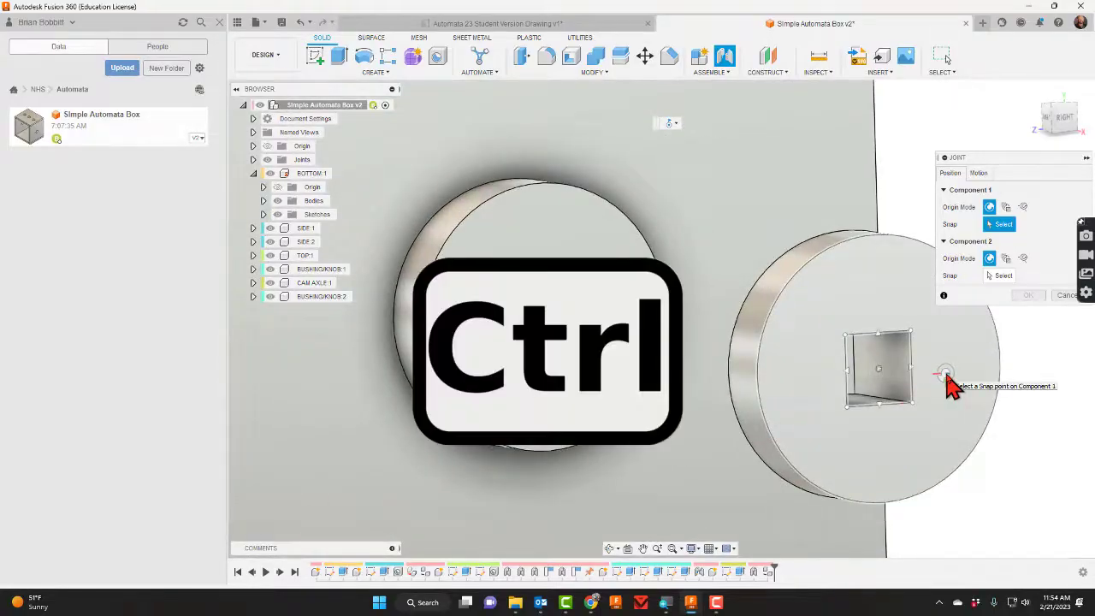
{"action": "left_click", "coordinate": [879, 373]}
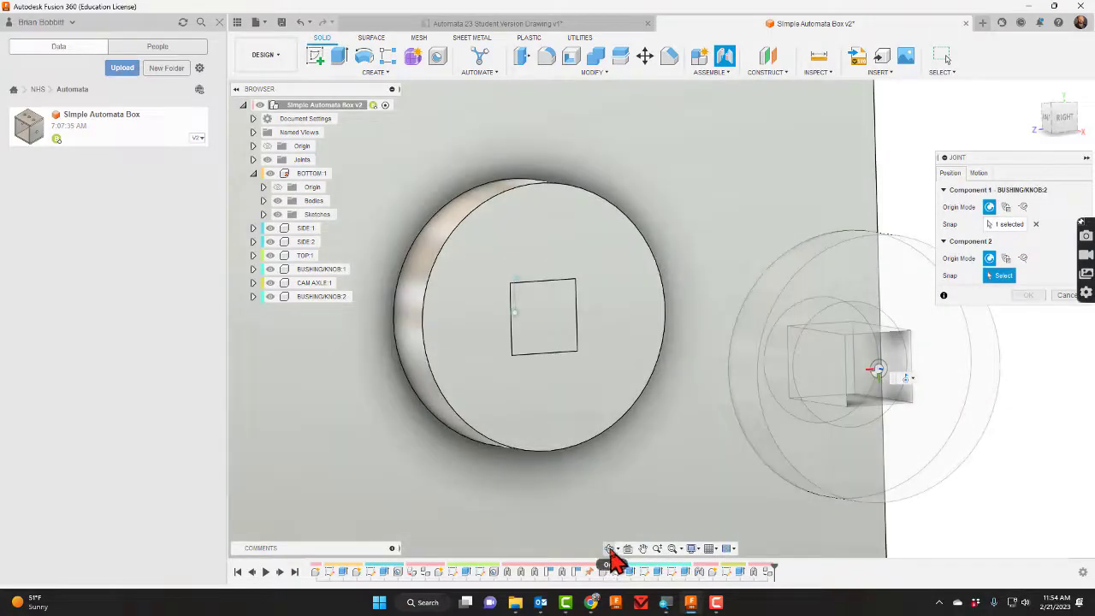
Snap the joint's second component to the centre of the cam axle's protruding square end face and flip the alignment
{"action": "left_click", "coordinate": [609, 549]}
{"action": "scroll", "coordinate": [666, 459], "scroll_direction": "down", "scroll_amount": 5}
{"action": "left_click_drag", "start_coordinate": [665, 421], "coordinate": [765, 418]}
{"action": "scroll", "coordinate": [359, 440], "scroll_direction": "up", "scroll_amount": 5}
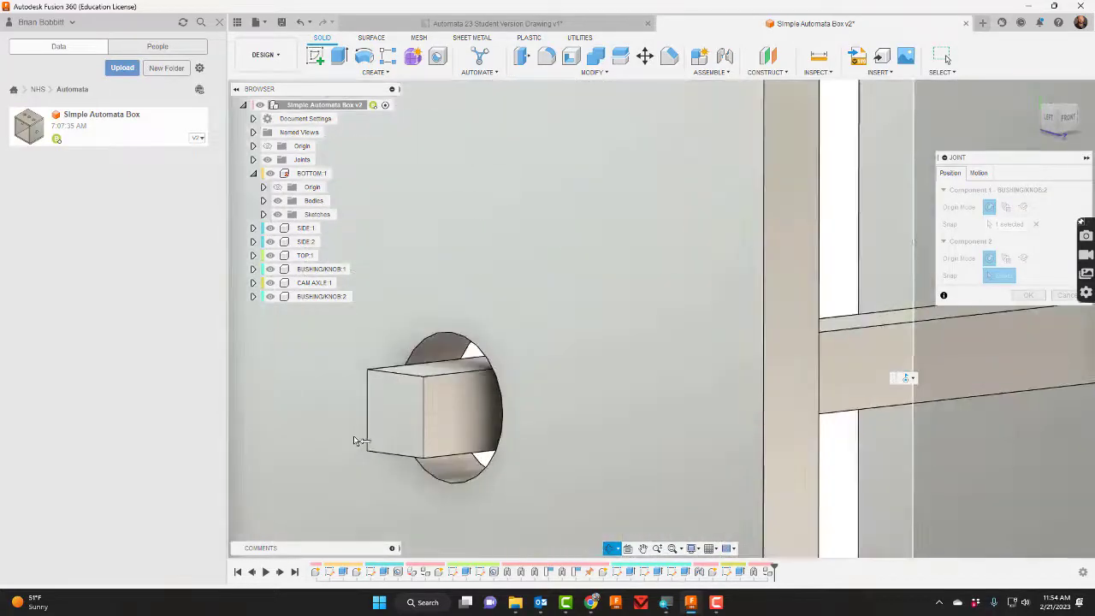
{"action": "key", "text": "Escape"}
{"action": "left_click", "coordinate": [396, 417]}
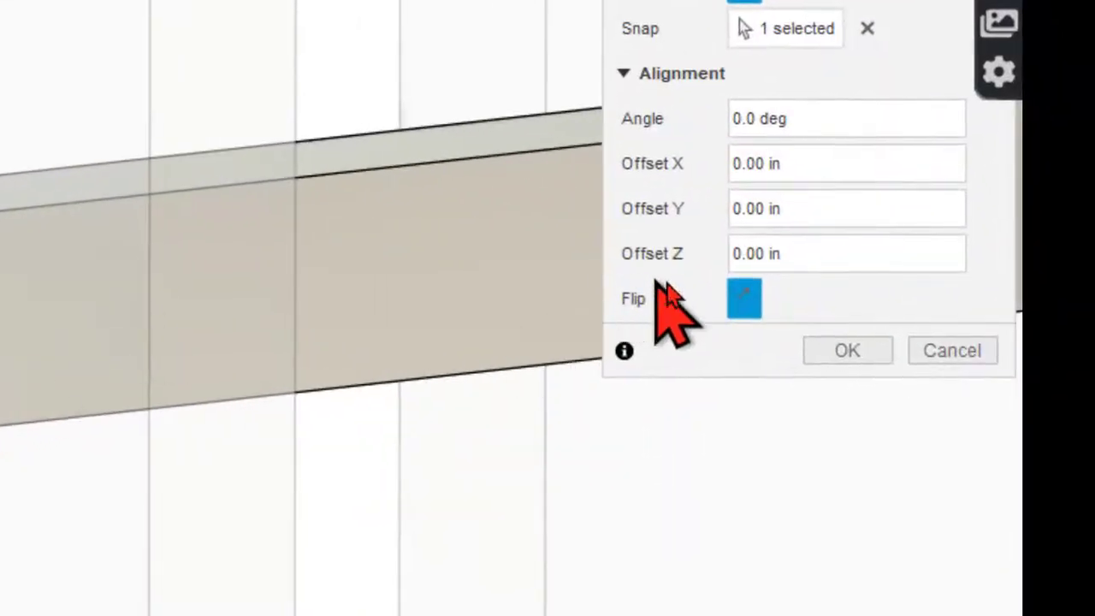
{"action": "left_click", "coordinate": [744, 297]}
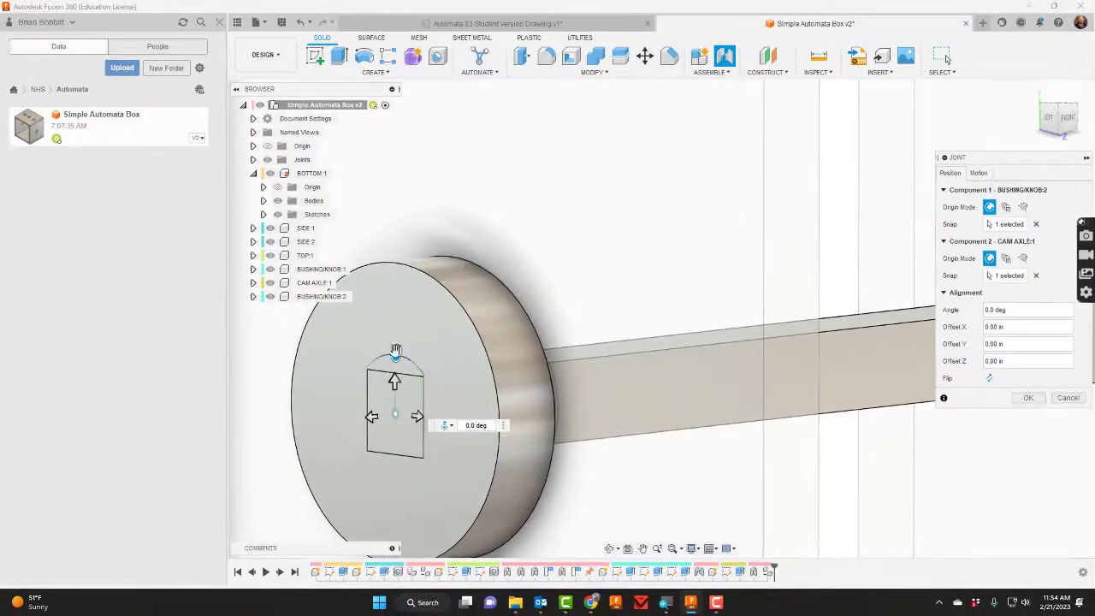
Set the joint's motion type to Rigid and finish the joint between the second knob and the cam axle
{"action": "left_click", "coordinate": [977, 173]}
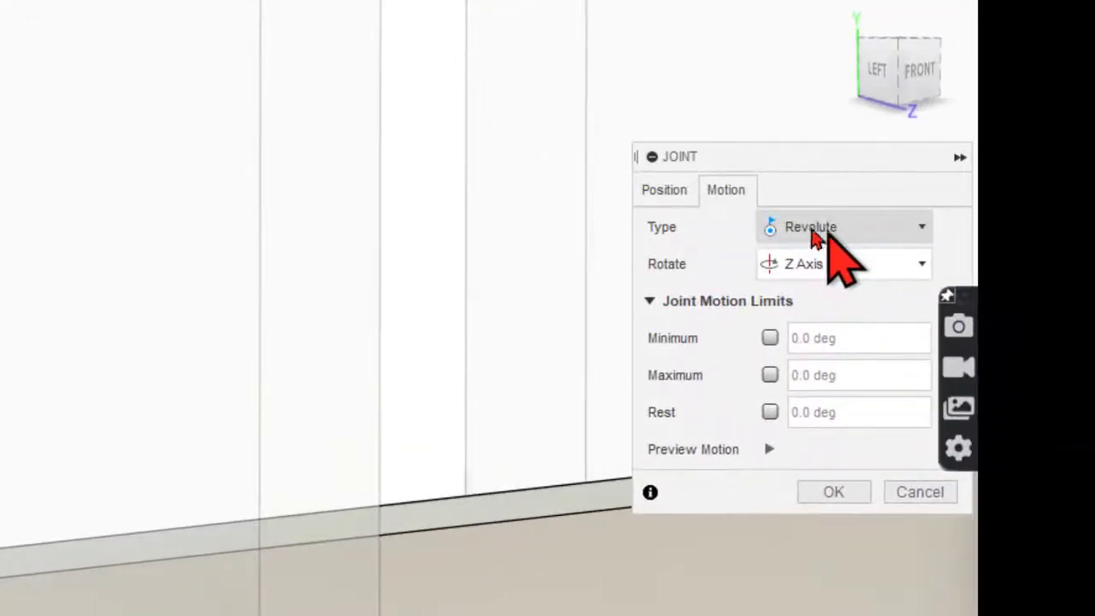
{"action": "left_click", "coordinate": [824, 235]}
{"action": "left_click", "coordinate": [803, 259]}
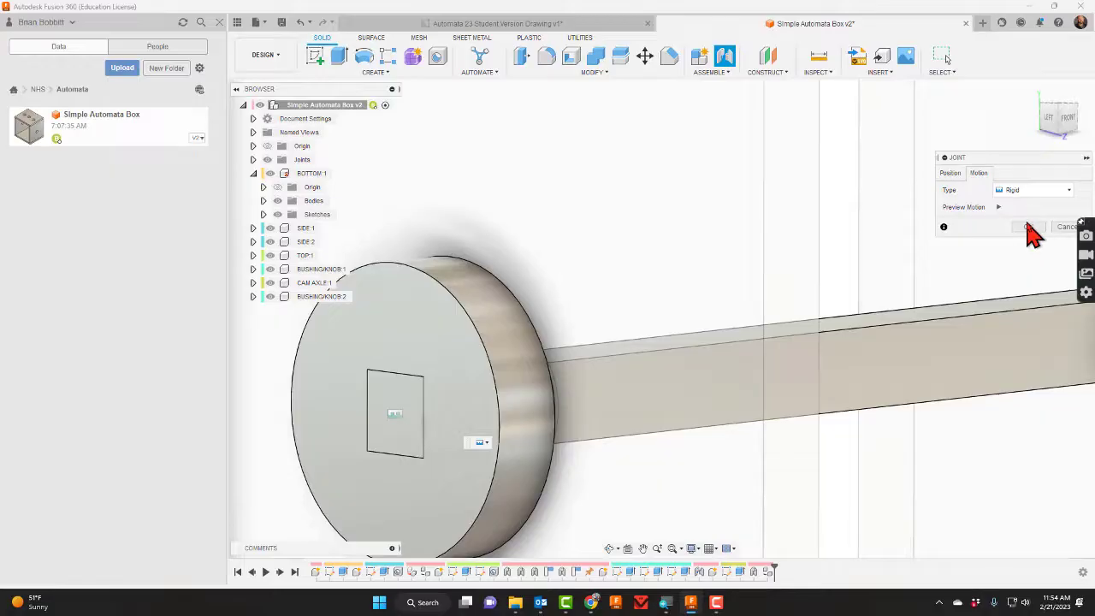
{"action": "left_click", "coordinate": [1028, 227]}
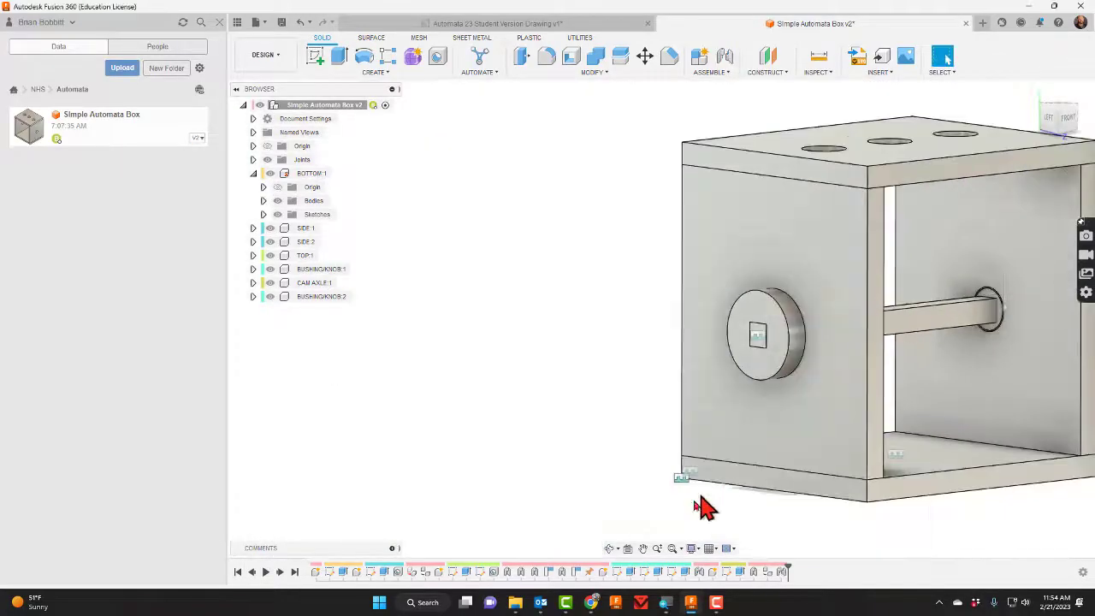
Rotate the knobs on both sides of the box to test that they turn together with the cam axle
{"action": "middle_click_drag", "start_coordinate": [831, 340], "coordinate": [631, 331], "text": "shift"}
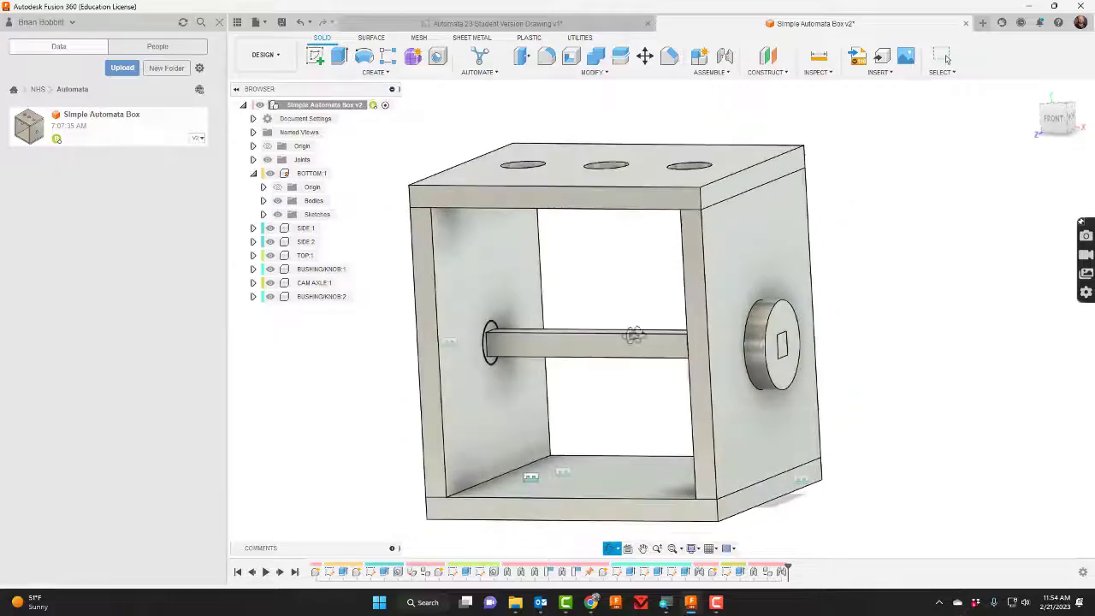
{"action": "left_click_drag", "start_coordinate": [785, 314], "coordinate": [785, 344]}
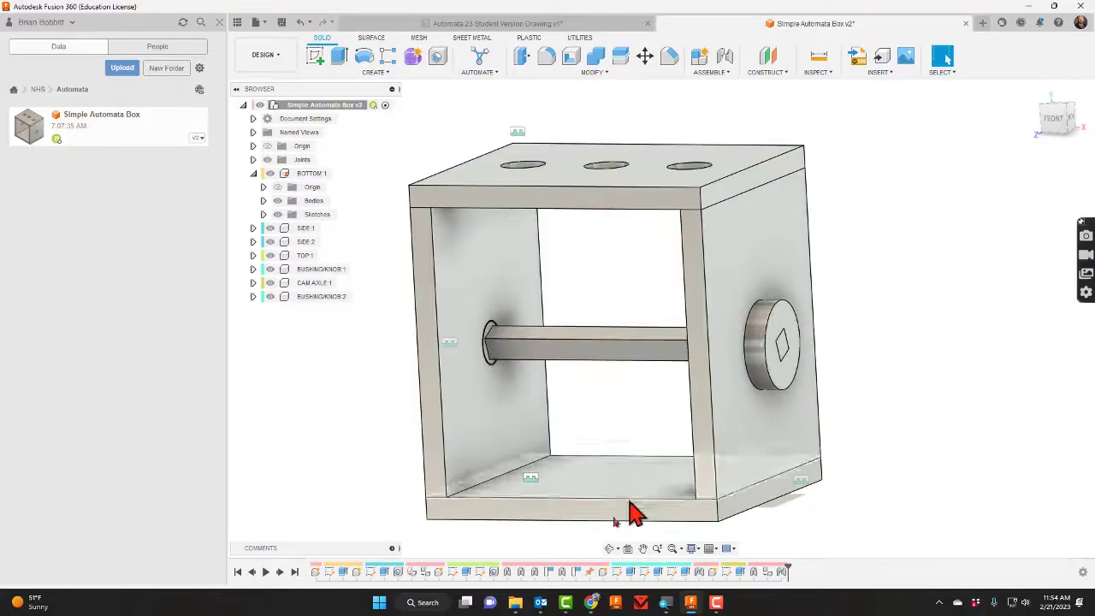
{"action": "middle_click_drag", "start_coordinate": [668, 408], "coordinate": [839, 370], "text": "shift"}
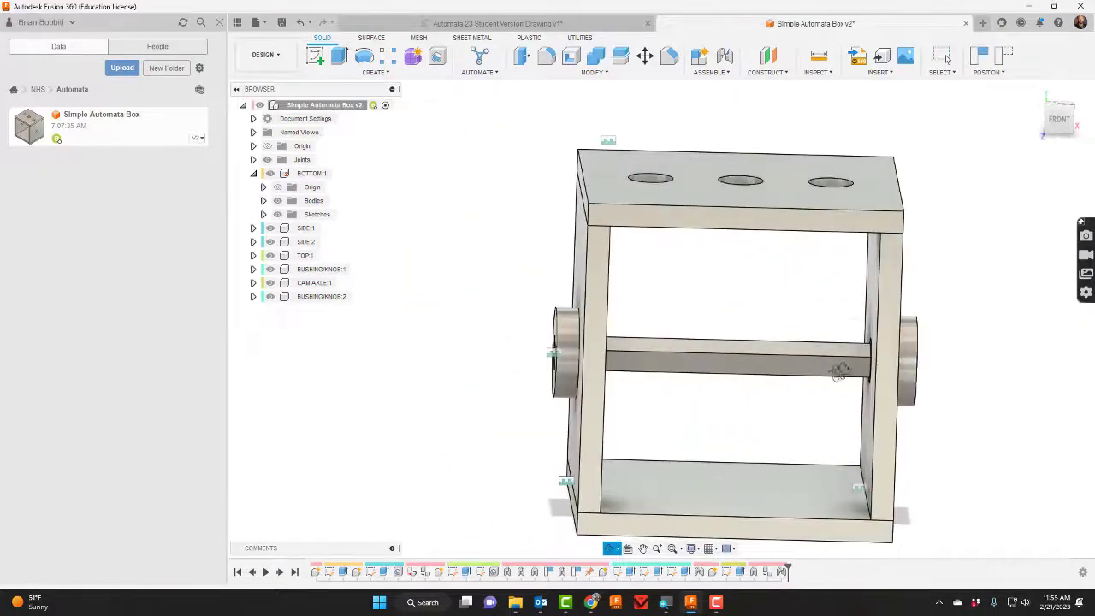
{"action": "left_click_drag", "start_coordinate": [904, 350], "coordinate": [924, 408]}
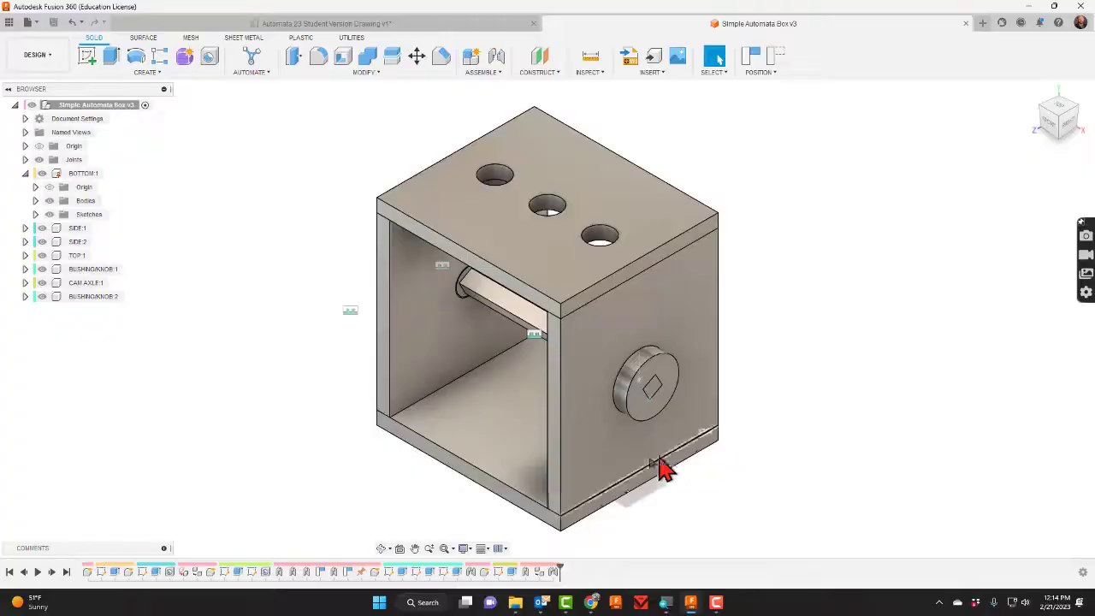
Create a new internal, activated Standard component named GUIDE under the top-level assembly
{"action": "left_click_drag", "start_coordinate": [655, 469], "coordinate": [646, 483]}
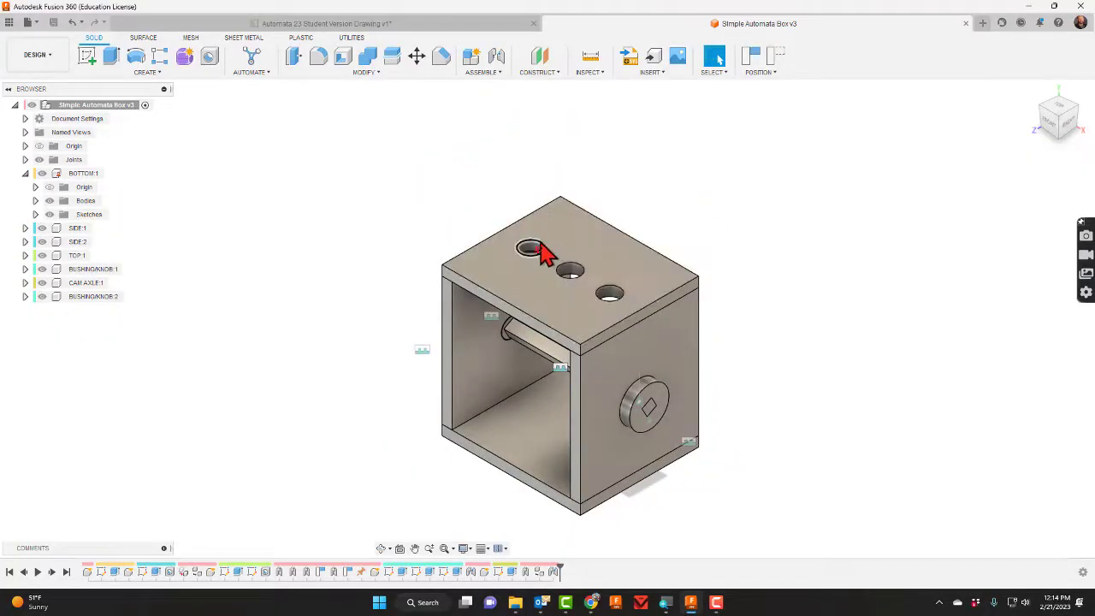
{"action": "scroll", "coordinate": [510, 272], "scroll_direction": "up", "scroll_amount": 2}
{"action": "scroll", "coordinate": [511, 272], "scroll_direction": "up", "scroll_amount": 3}
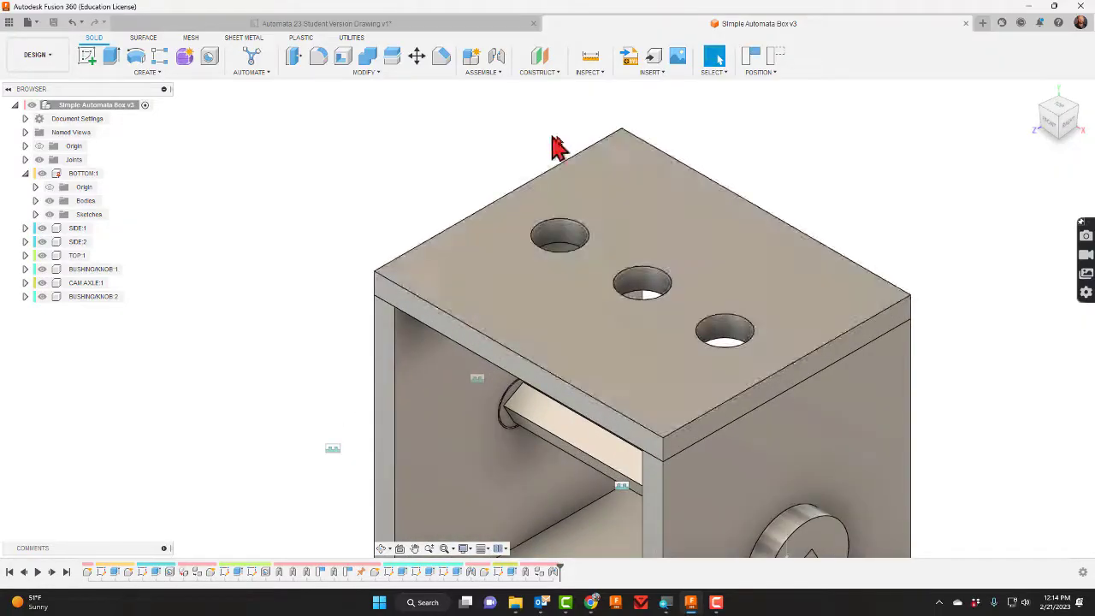
{"action": "left_click", "coordinate": [472, 60]}
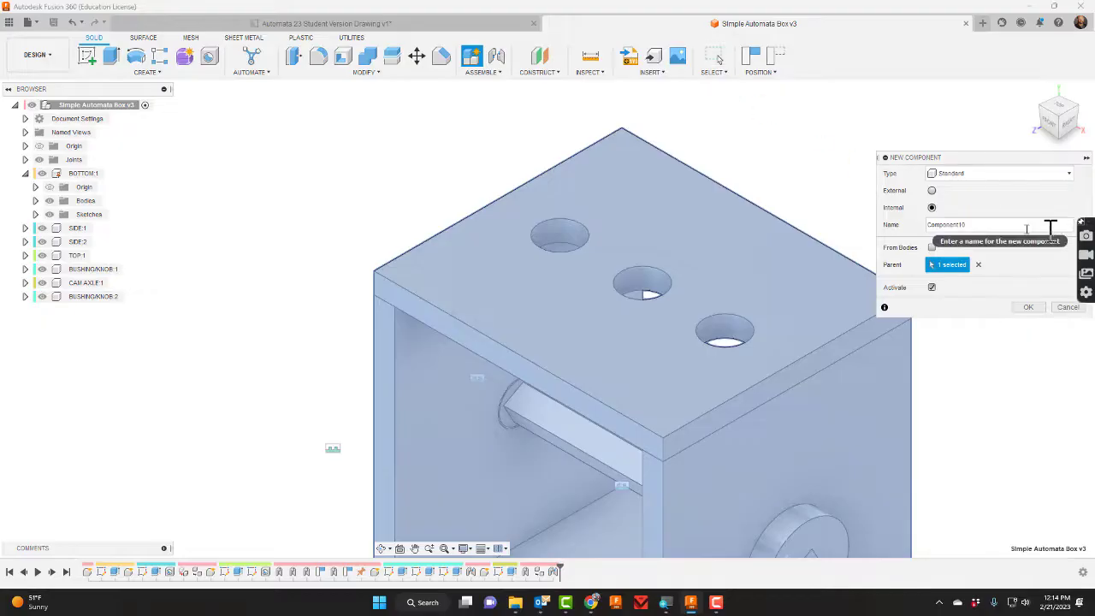
{"action": "left_click_drag", "start_coordinate": [1026, 229], "coordinate": [892, 220]}
{"action": "type", "text": "GUIDE"}
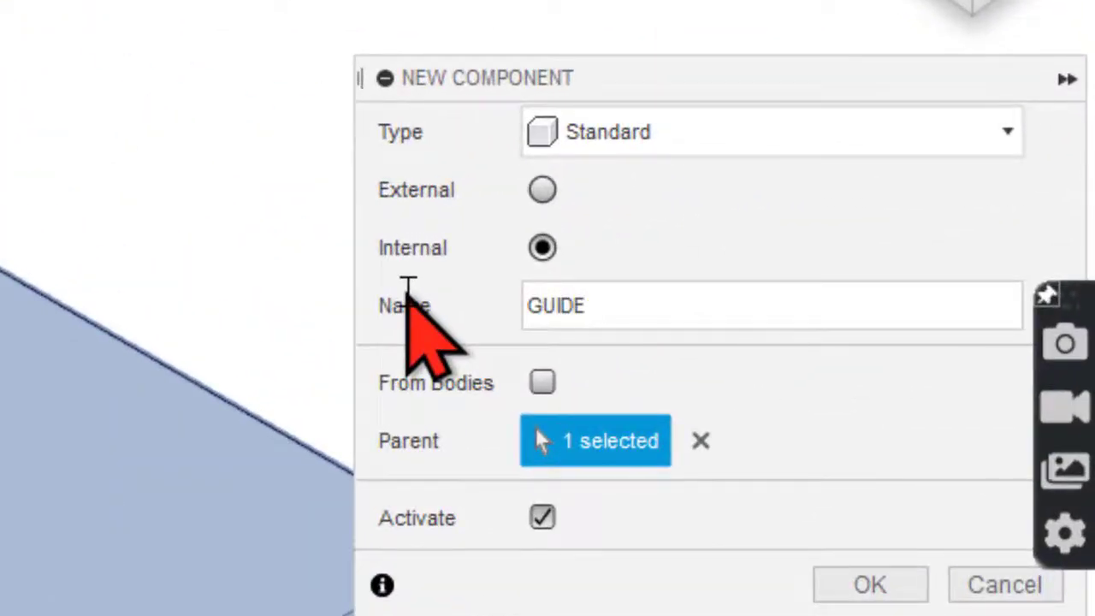
{"action": "key", "text": "Return"}
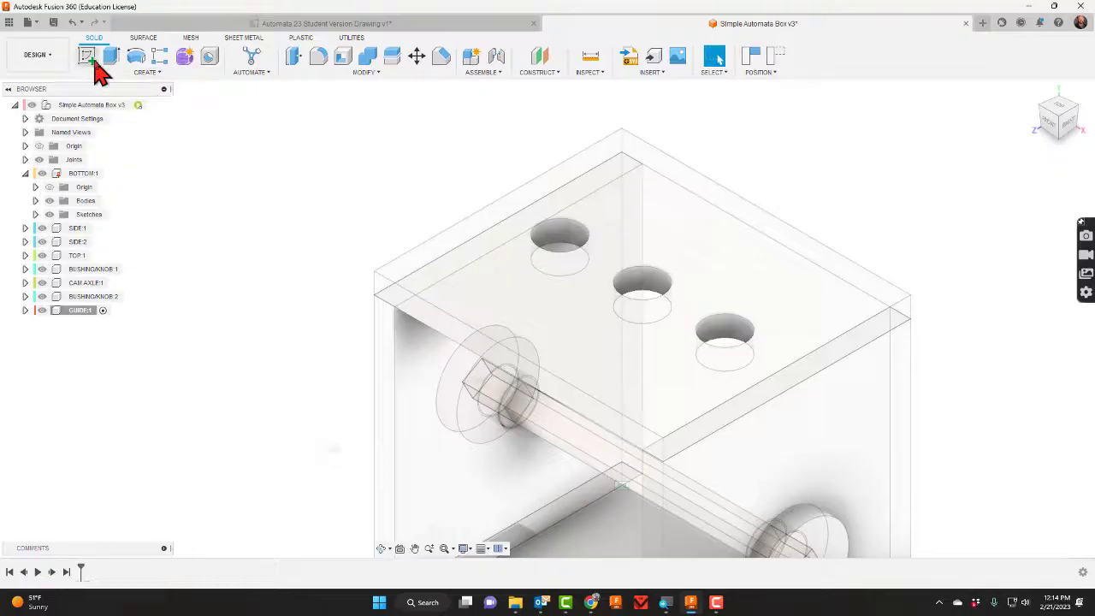
On the box's top face, sketch a circle concentric with the first hole near SIDE, with a diameter of .5-.02 in
{"action": "left_click", "coordinate": [94, 63]}
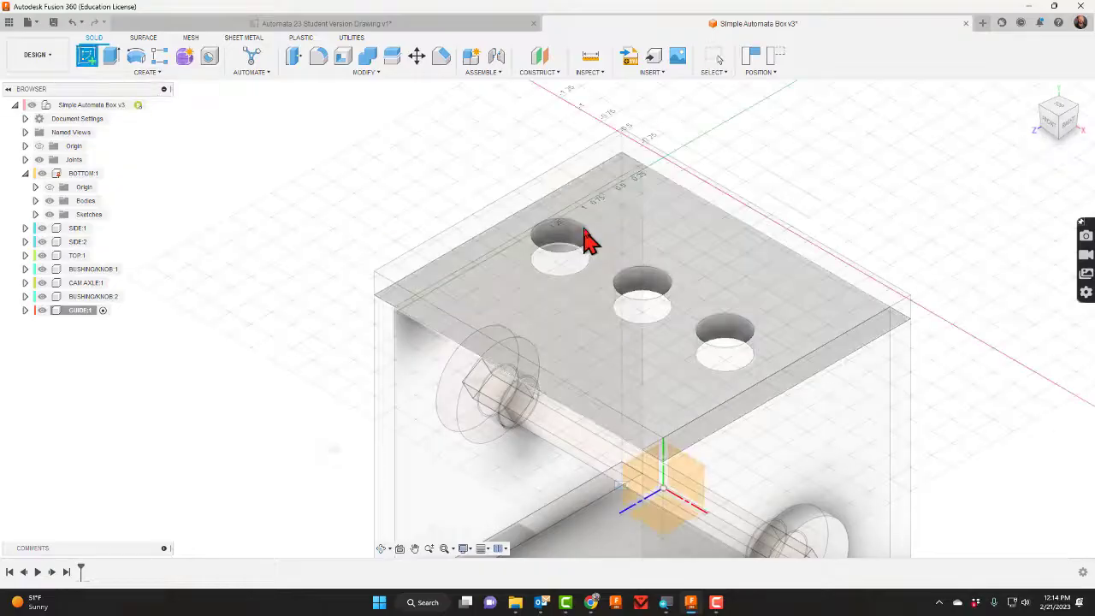
{"action": "left_click", "coordinate": [510, 270]}
{"action": "left_click", "coordinate": [637, 323]}
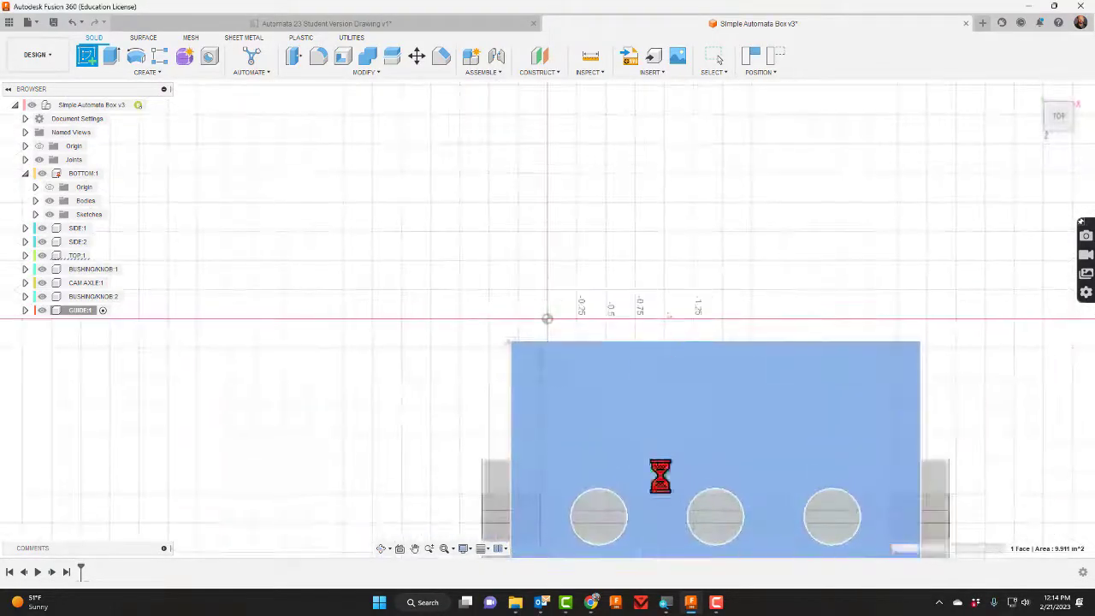
{"action": "scroll", "coordinate": [670, 552], "scroll_direction": "up", "scroll_amount": 5}
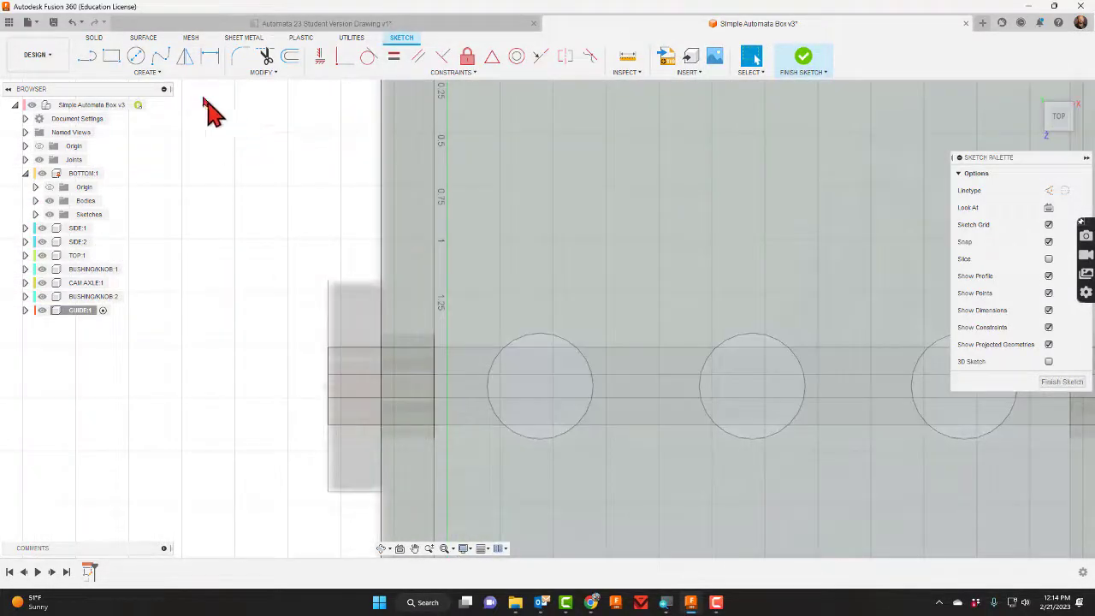
{"action": "left_click", "coordinate": [136, 56]}
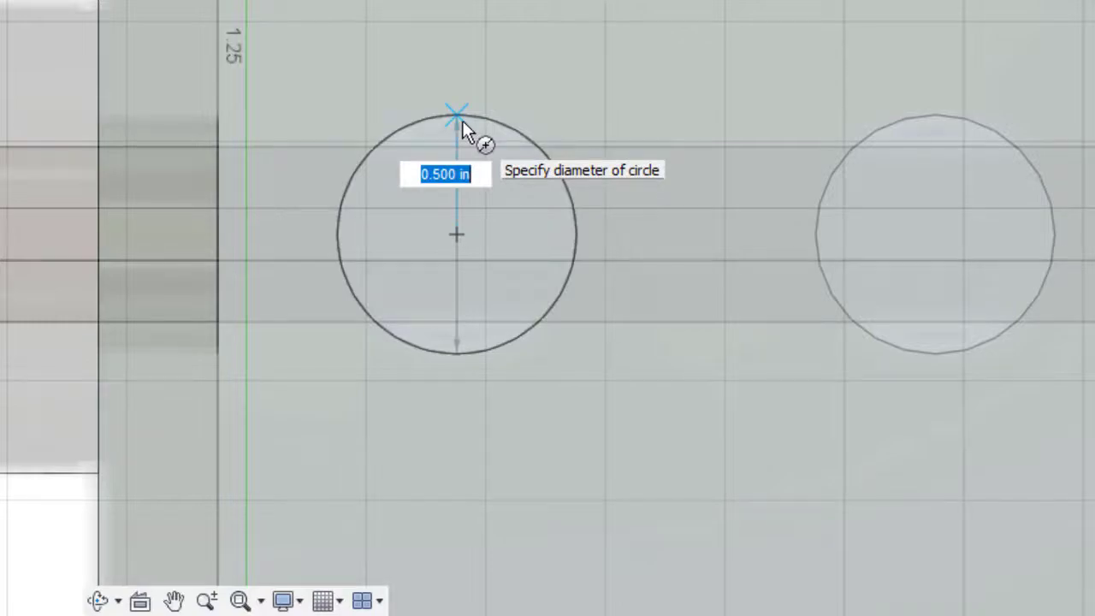
{"action": "type", "text": ".5-.02"}
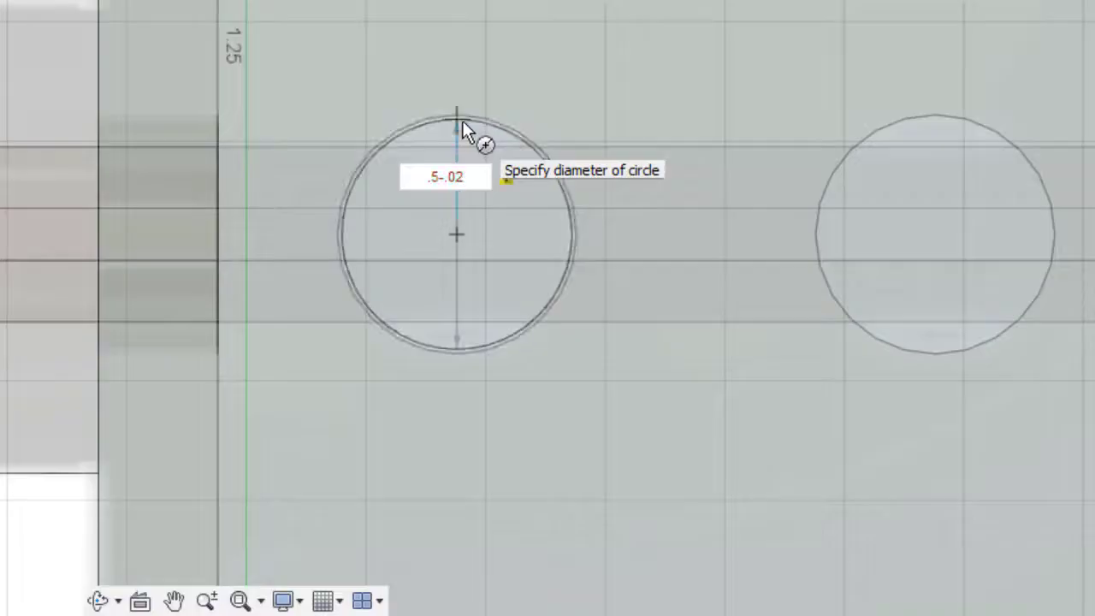
{"action": "key", "text": "Return"}
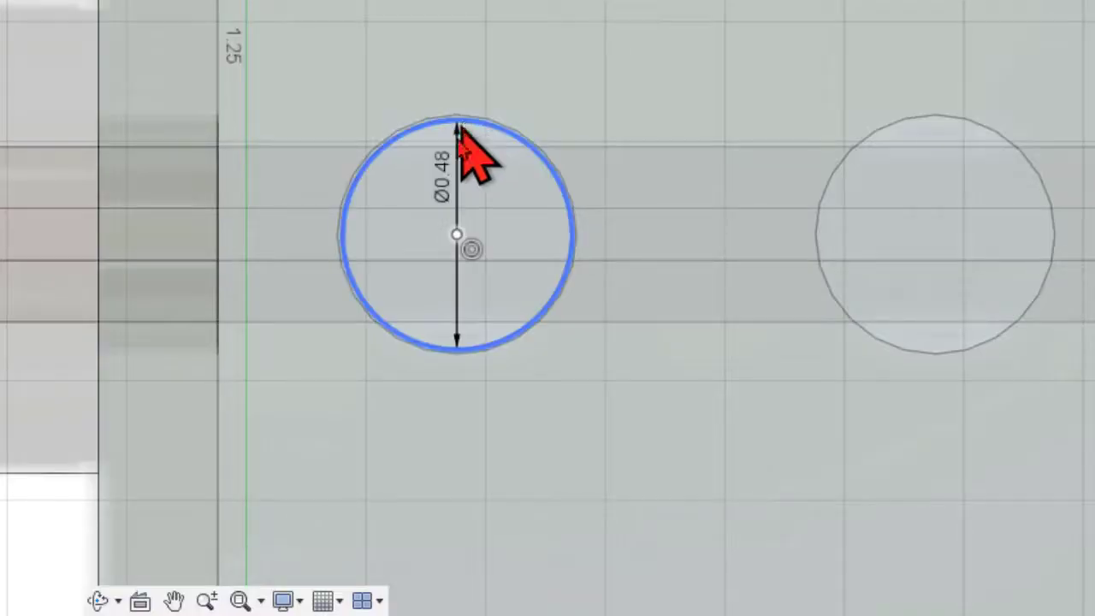
{"action": "scroll", "coordinate": [479, 224], "scroll_direction": "up", "scroll_amount": 3}
{"action": "scroll", "coordinate": [478, 214], "scroll_direction": "up", "scroll_amount": 3}
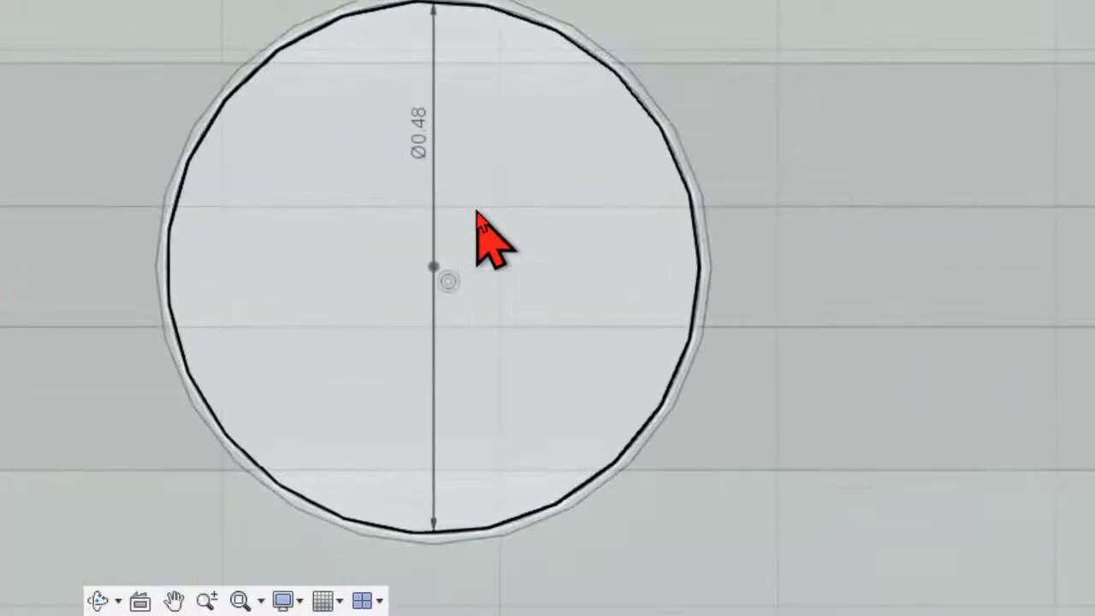
{"action": "scroll", "coordinate": [477, 213], "scroll_direction": "down", "scroll_amount": 3}
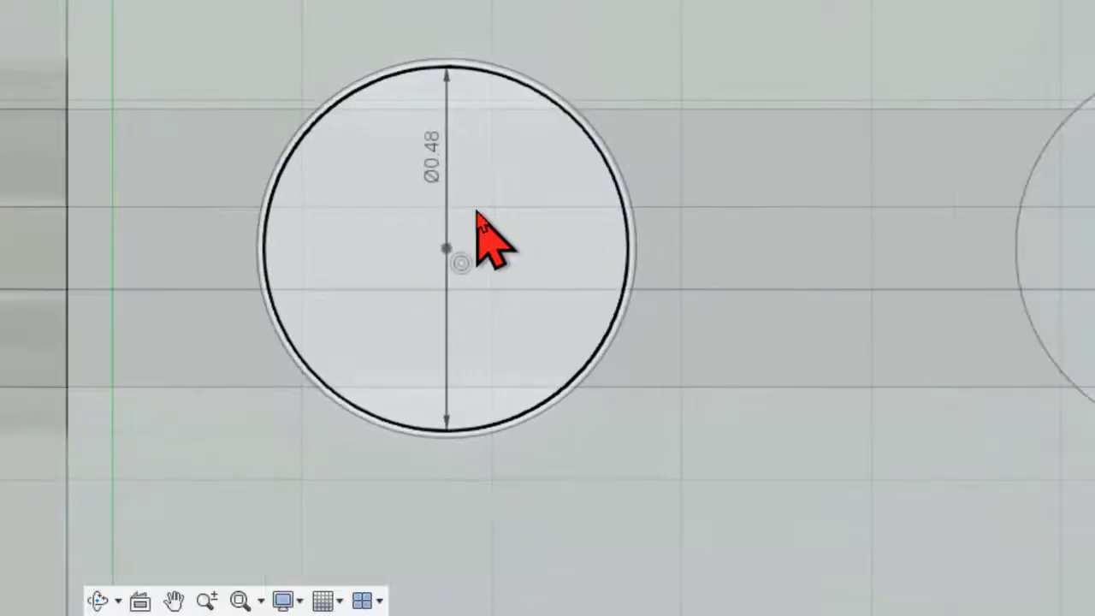
Extrude the guide circle -0.25 in down through the top board's hole as a new body
{"action": "key", "text": "e"}
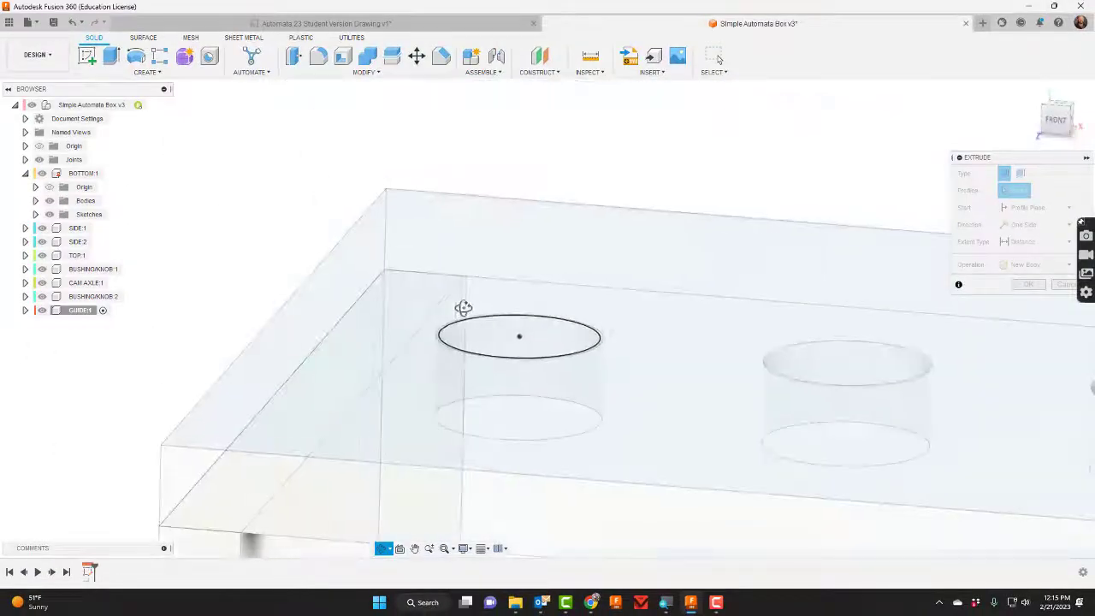
{"action": "left_click", "coordinate": [505, 337]}
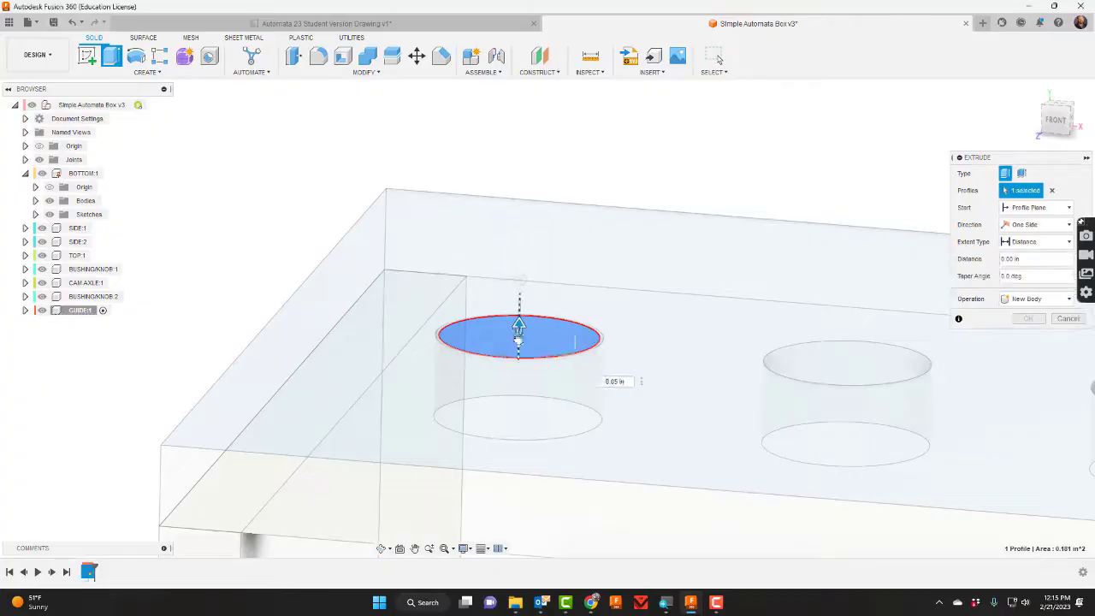
{"action": "left_click_drag", "start_coordinate": [517, 341], "coordinate": [510, 414]}
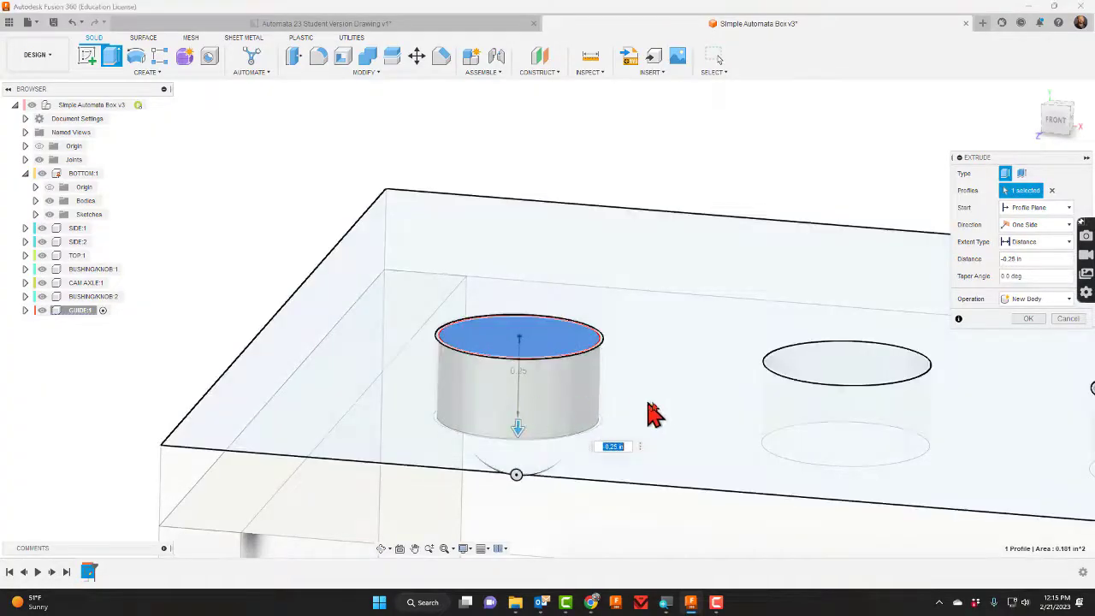
{"action": "left_click", "coordinate": [1027, 319]}
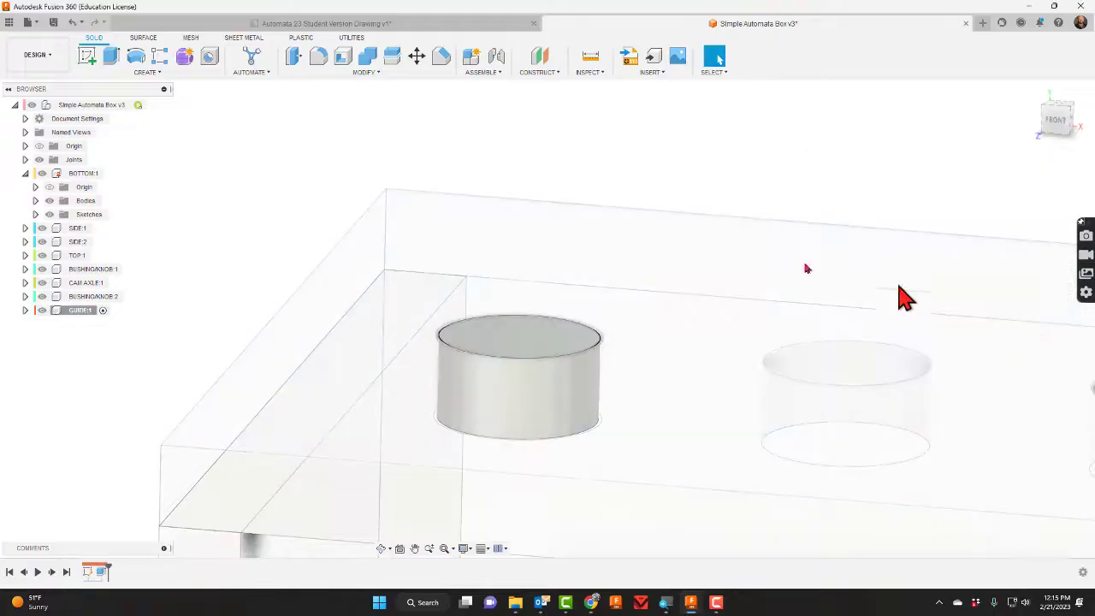
On the guide cylinder's top face, sketch a concentric circle with a diameter of .75 in and finish the sketch
{"action": "left_click", "coordinate": [86, 56]}
{"action": "left_click", "coordinate": [507, 340]}
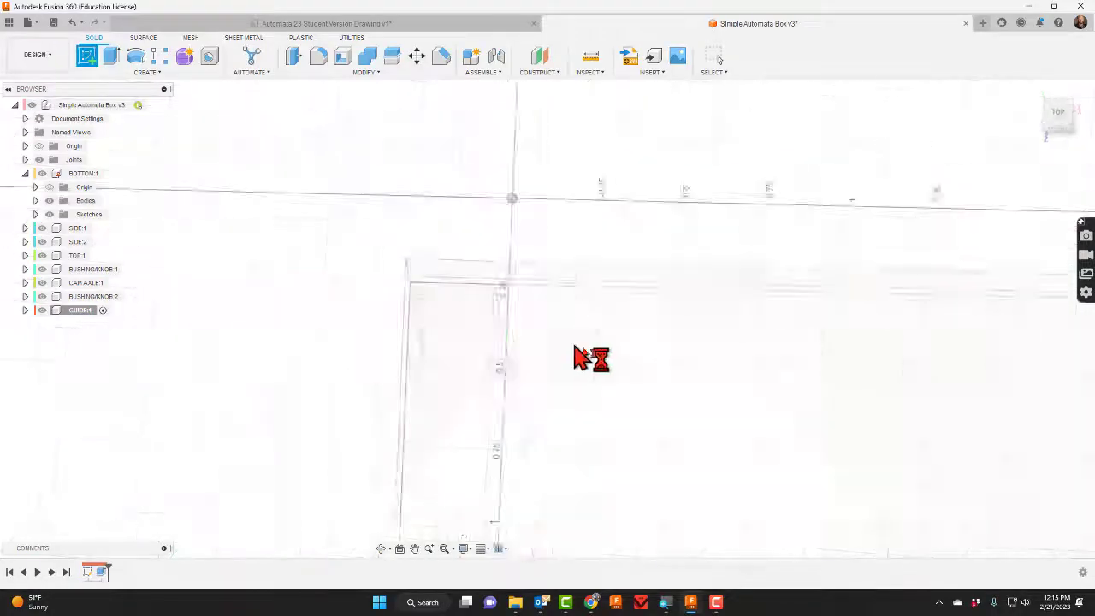
{"action": "scroll", "coordinate": [598, 445], "scroll_direction": "up", "scroll_amount": 3}
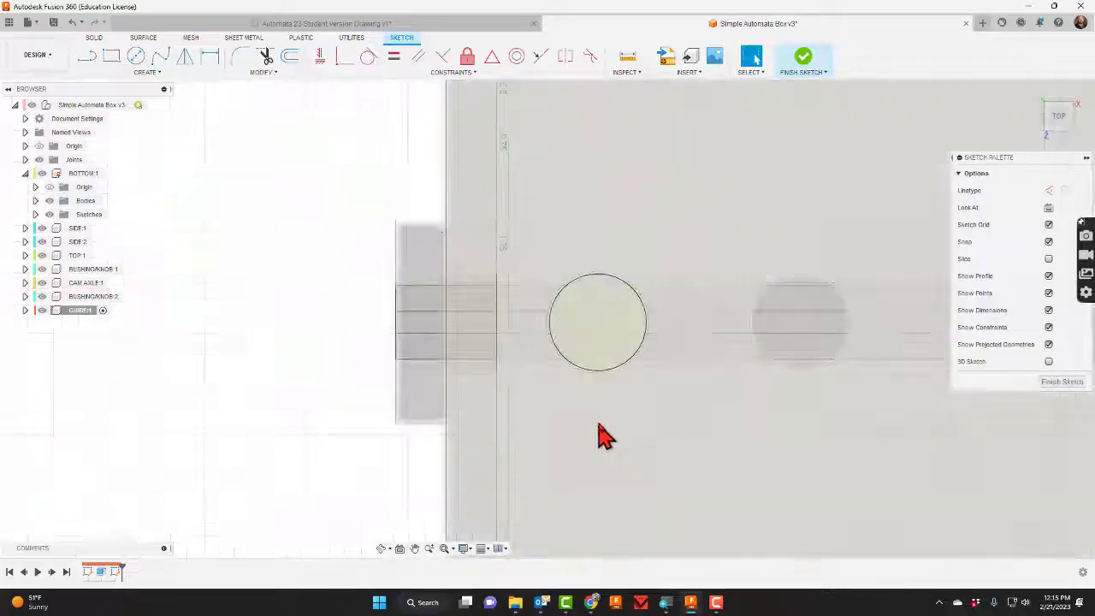
{"action": "left_click", "coordinate": [136, 56]}
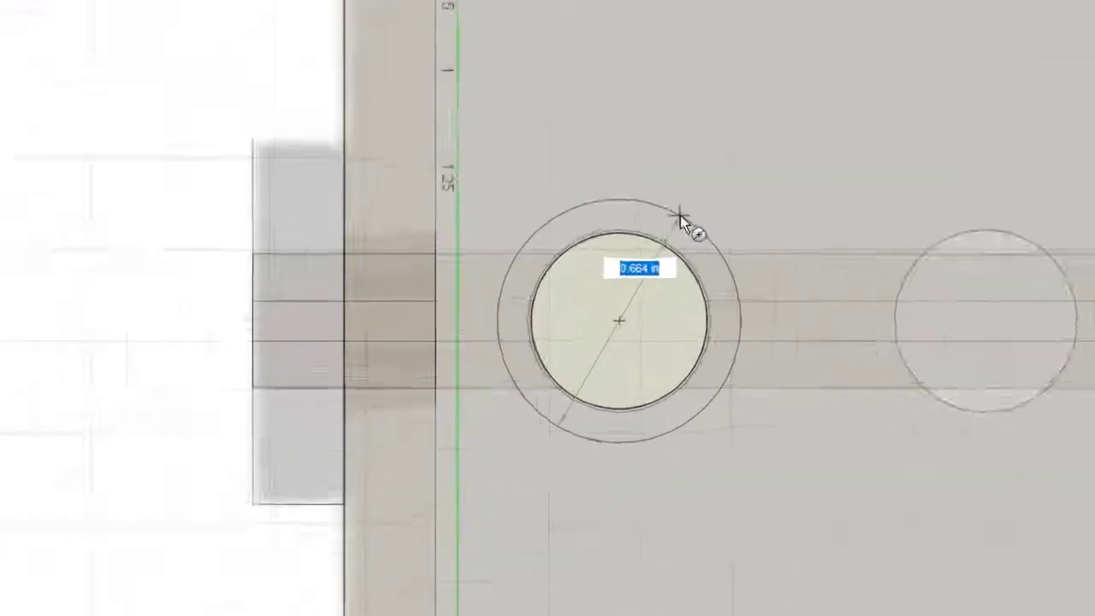
{"action": "key", "text": "BackSpace"}
{"action": "type", "text": ".75"}
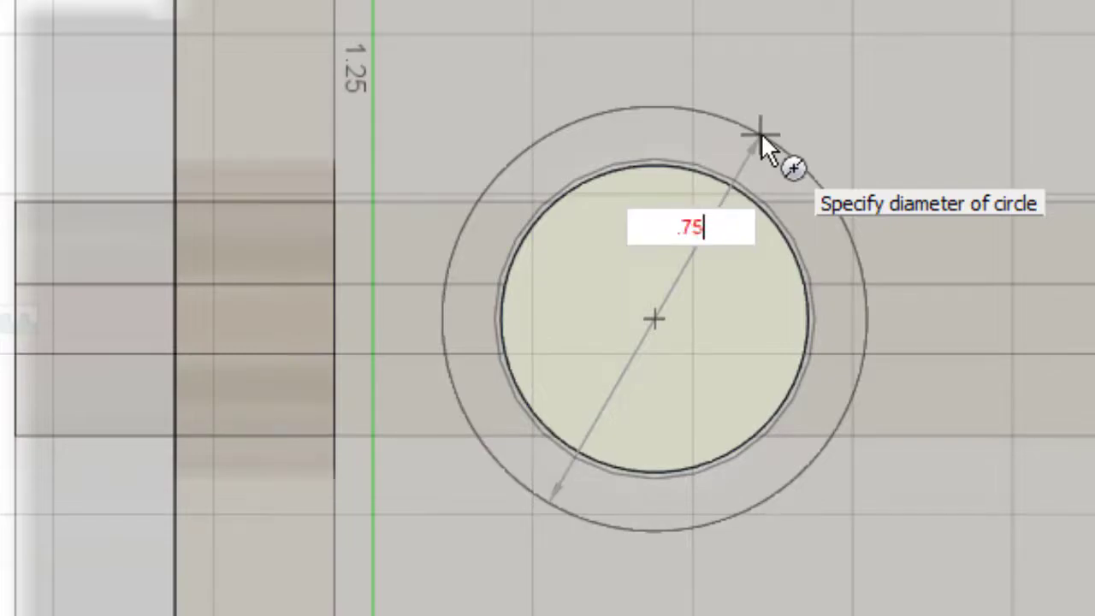
{"action": "key", "text": "Tab"}
{"action": "left_click", "coordinate": [761, 132]}
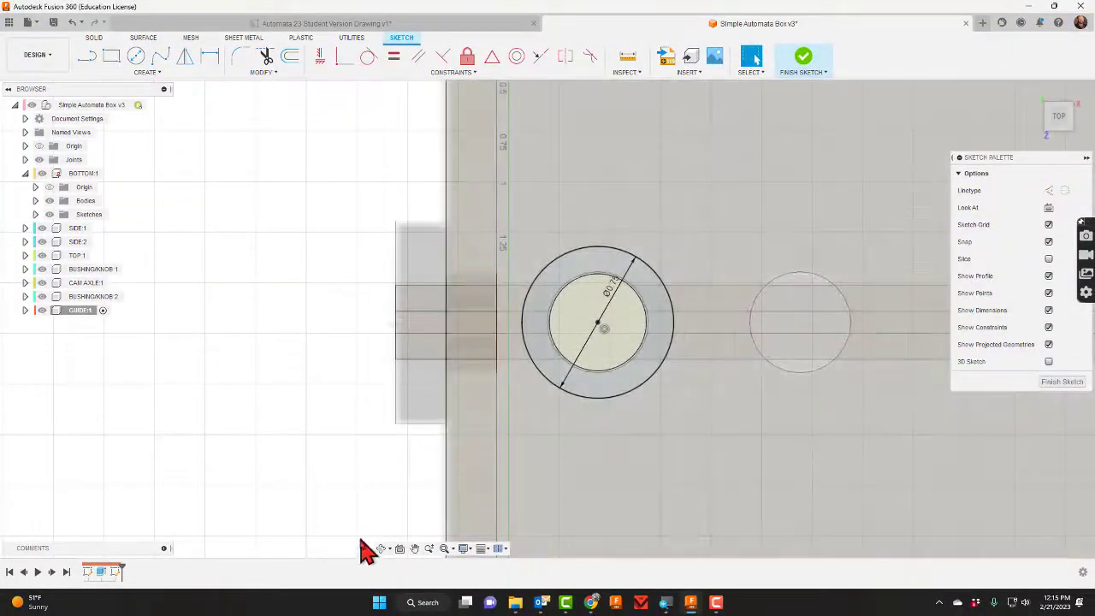
{"action": "mouse_move", "coordinate": [505, 346]}
{"action": "left_mouse_down"}
{"action": "mouse_move", "coordinate": [501, 268]}
{"action": "mouse_move", "coordinate": [501, 282]}
{"action": "left_mouse_up"}
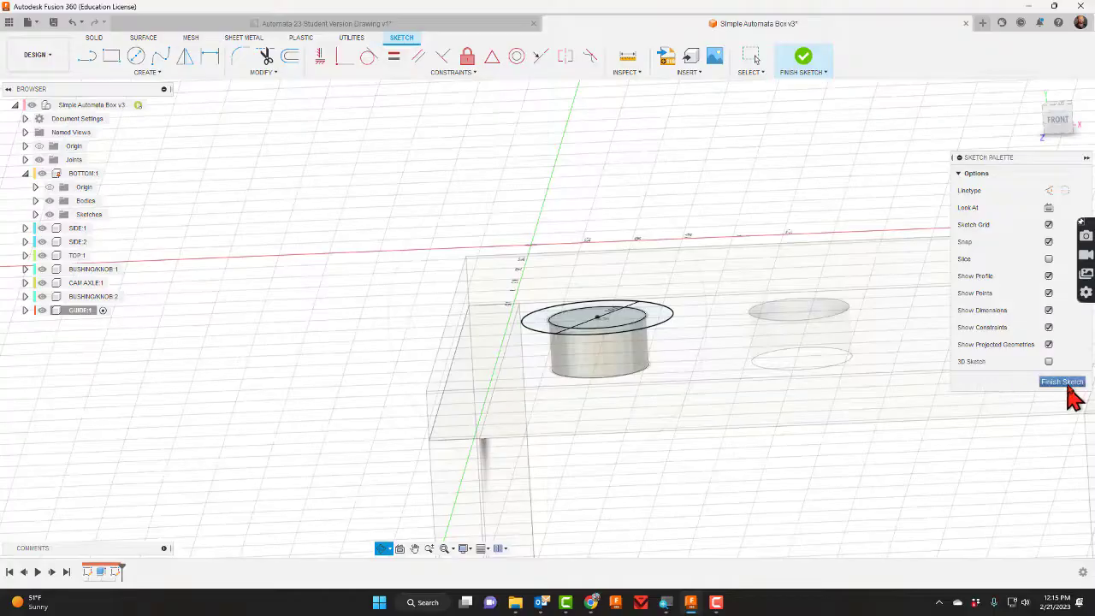
{"action": "left_click", "coordinate": [1067, 386]}
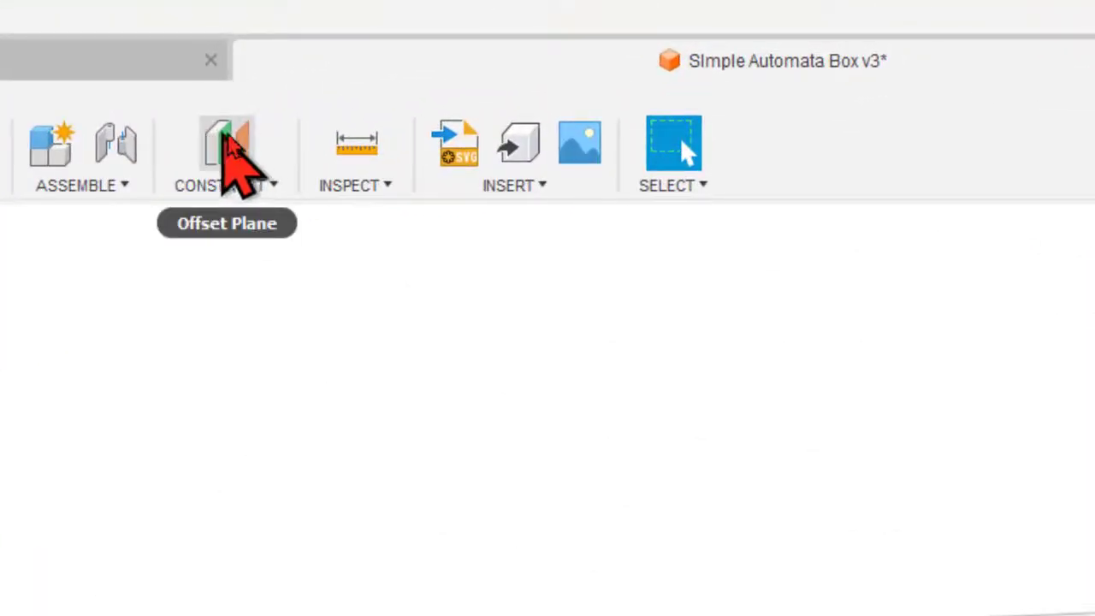
Create an offset construction plane .5 in above the ring profile around the guide cylinder
{"action": "left_click", "coordinate": [227, 141]}
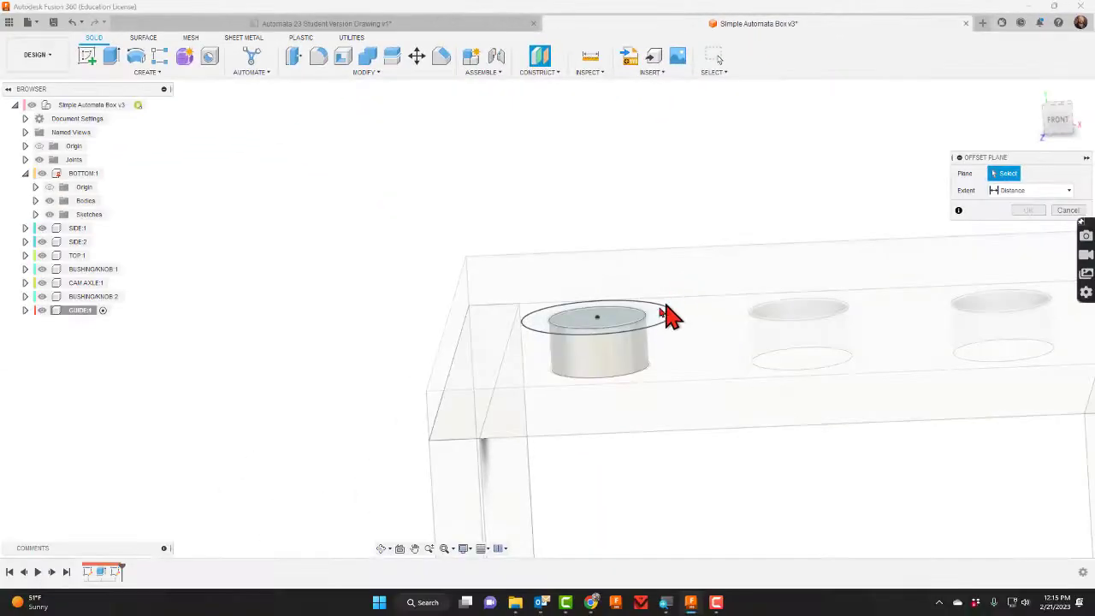
{"action": "left_click", "coordinate": [656, 318]}
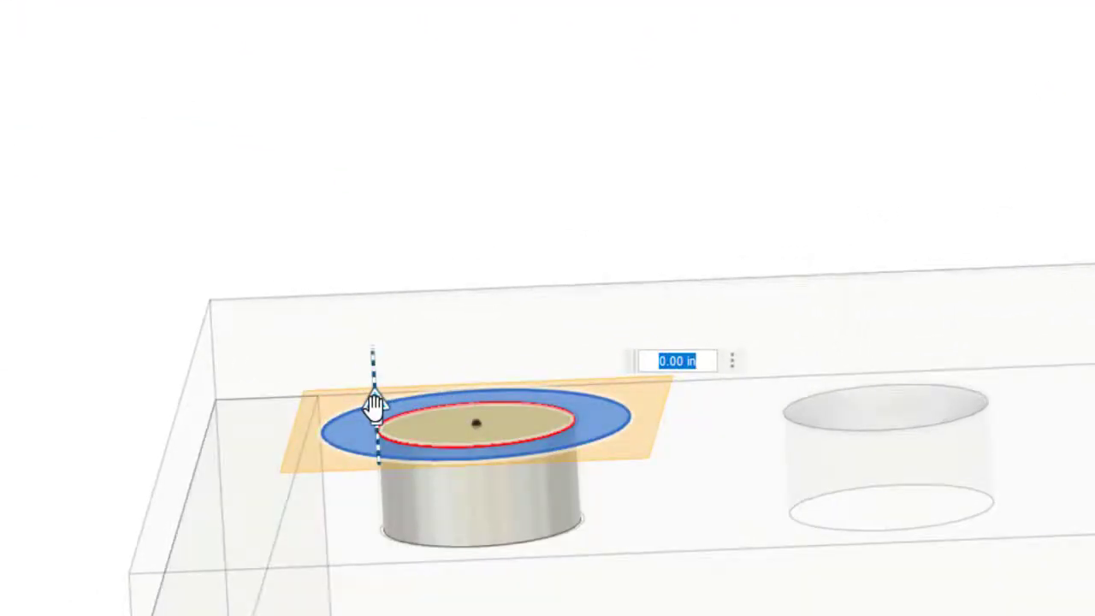
{"action": "left_click_drag", "start_coordinate": [375, 406], "coordinate": [374, 191]}
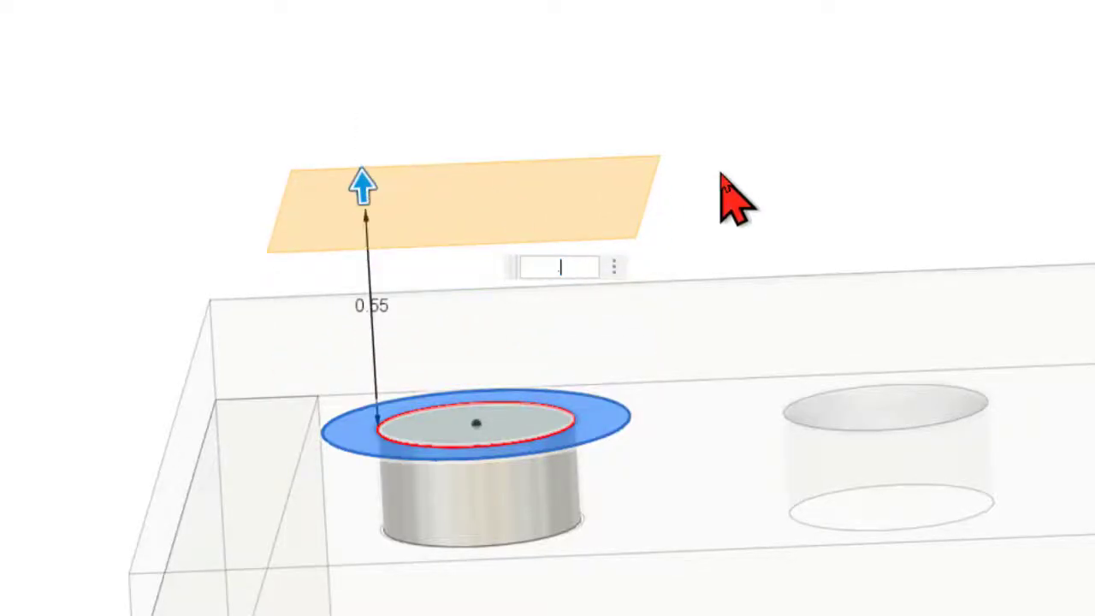
{"action": "type", "text": ".5"}
{"action": "key", "text": "Return"}
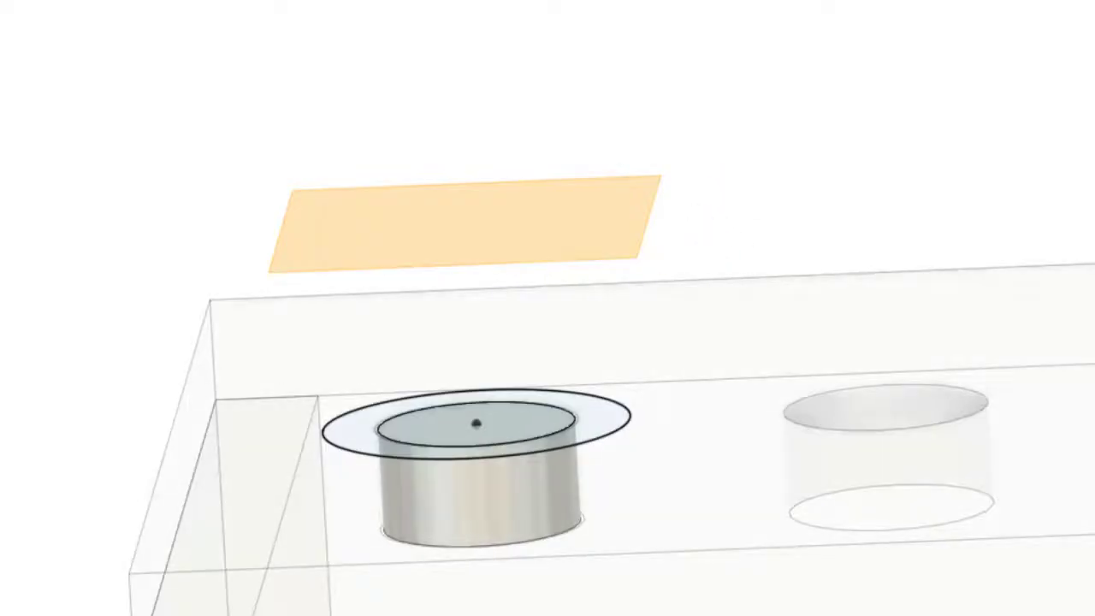
On the offset plane, sketch a circle with a diameter of .6 in, centred on the guide's axis
{"action": "middle_click_drag", "start_coordinate": [346, 481], "coordinate": [391, 536], "text": "shift"}
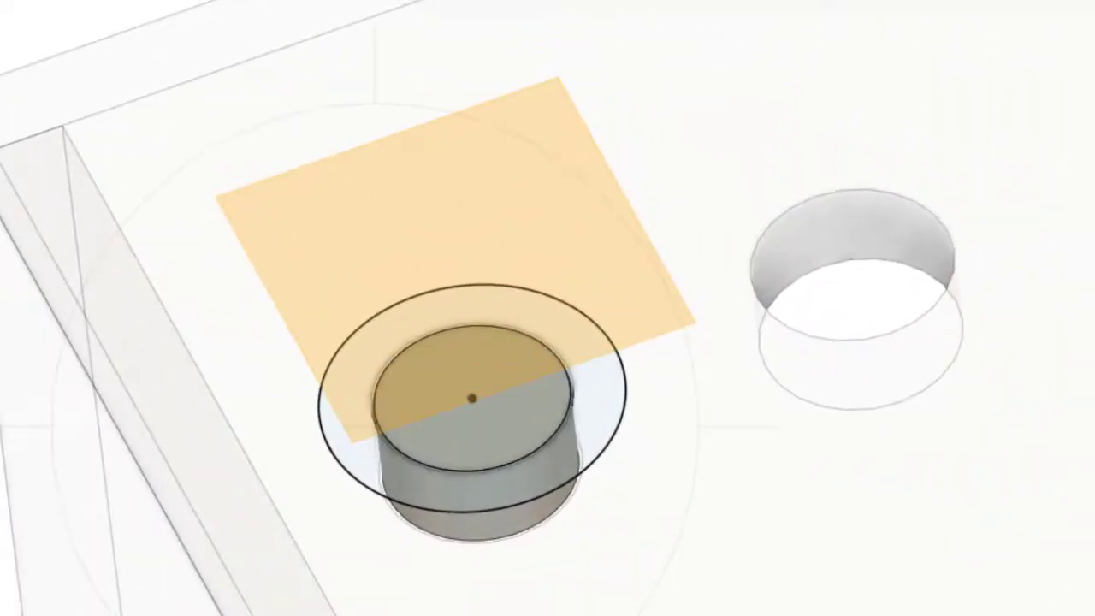
{"action": "left_click", "coordinate": [398, 185]}
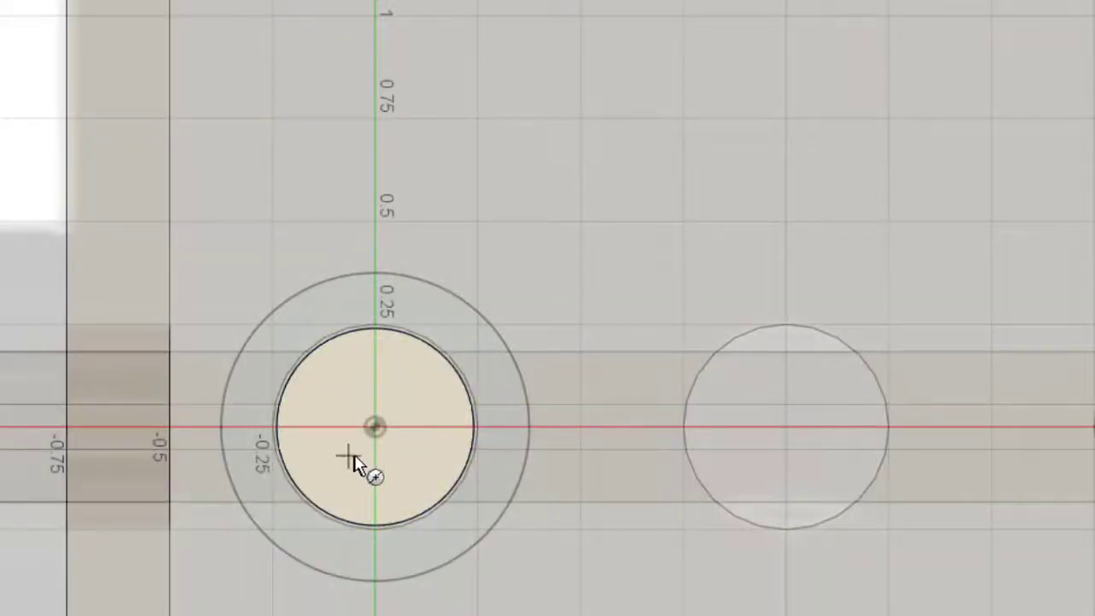
{"action": "left_click", "coordinate": [375, 427]}
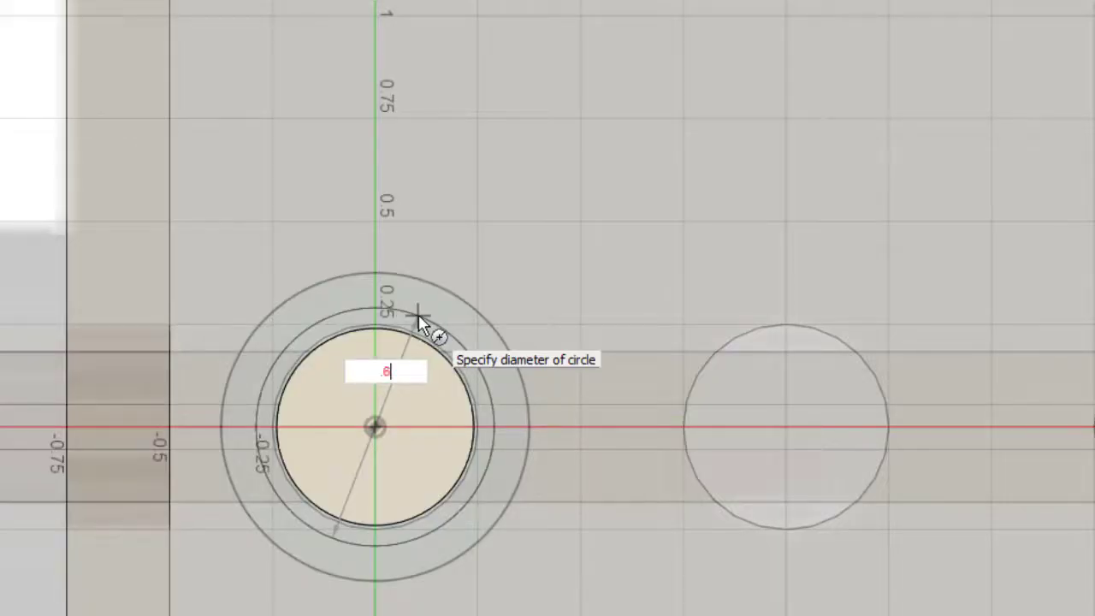
{"action": "key", "text": "Tab"}
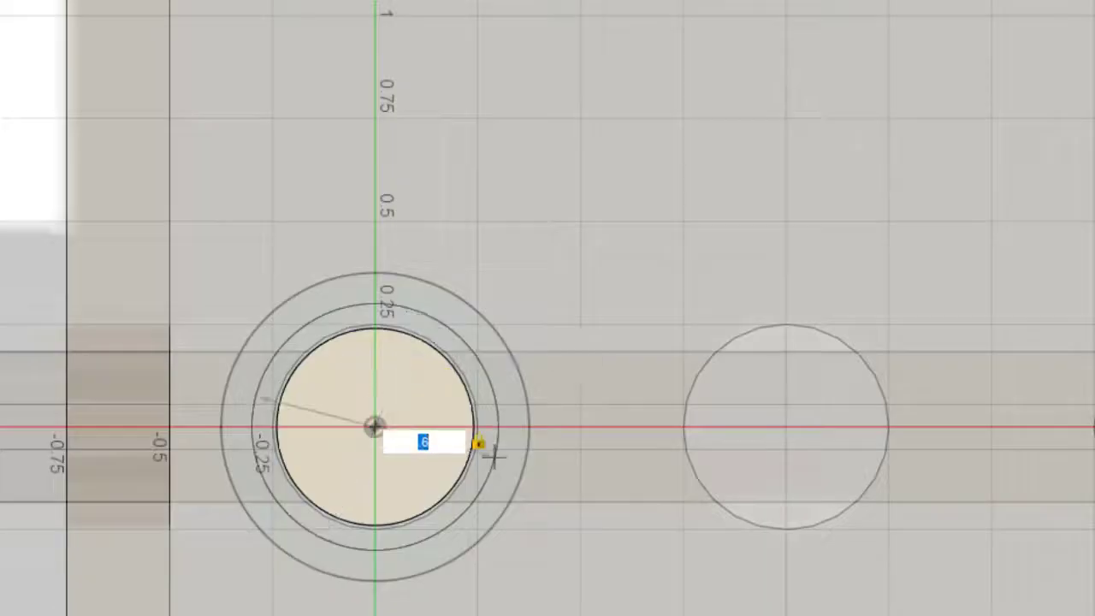
{"action": "key", "text": "Return"}
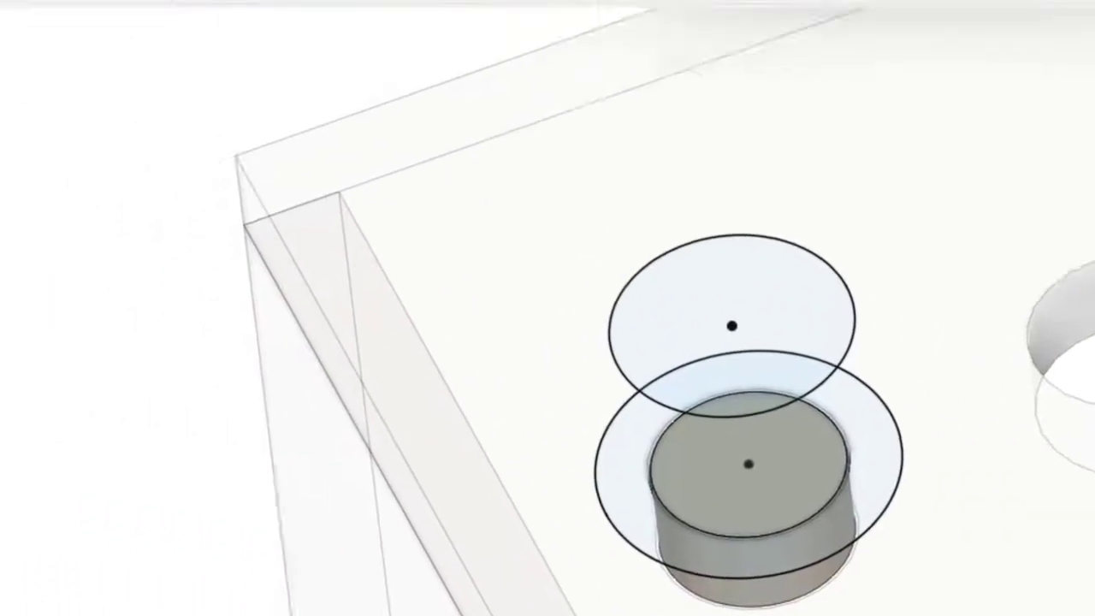
Loft from the ring profile around the guide cylinder up to the .6 in circle on the offset plane
{"action": "left_click", "coordinate": [282, 106]}
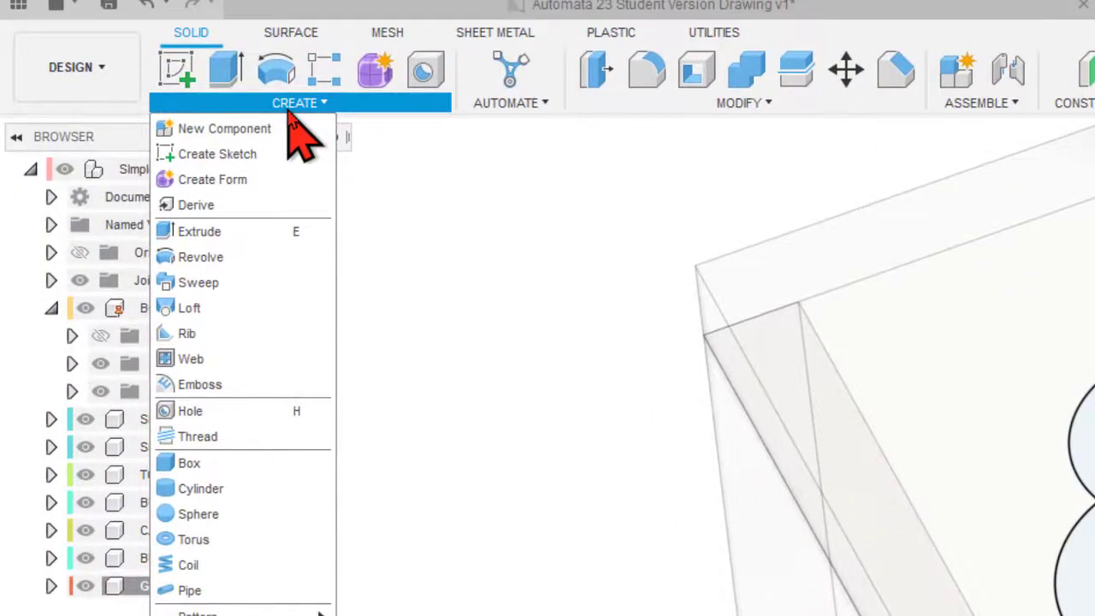
{"action": "left_click", "coordinate": [205, 307]}
{"action": "left_click", "coordinate": [713, 465]}
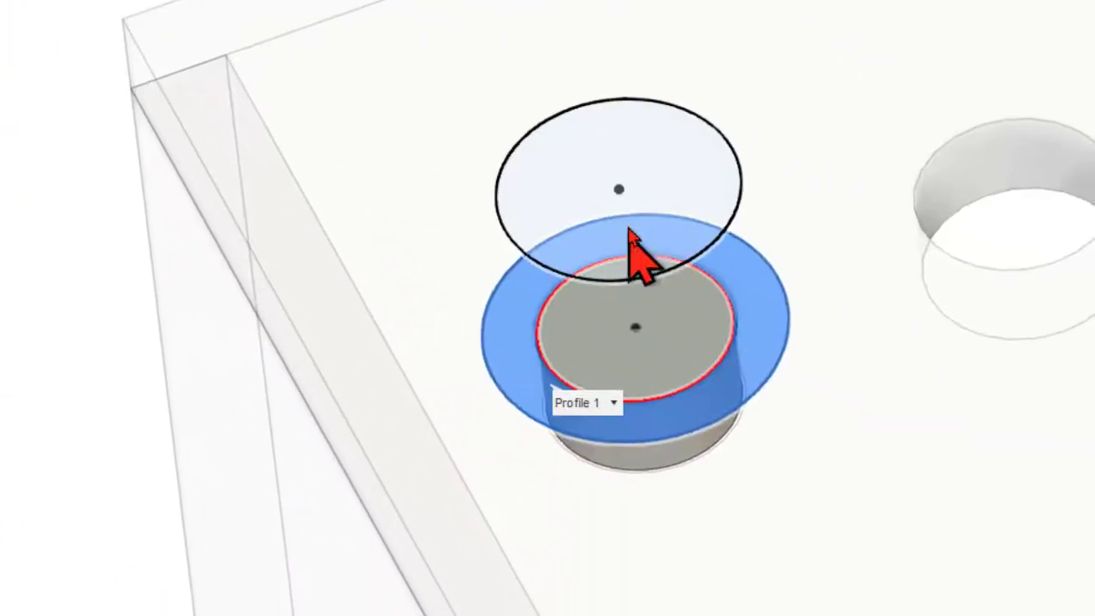
{"action": "left_click", "coordinate": [689, 225]}
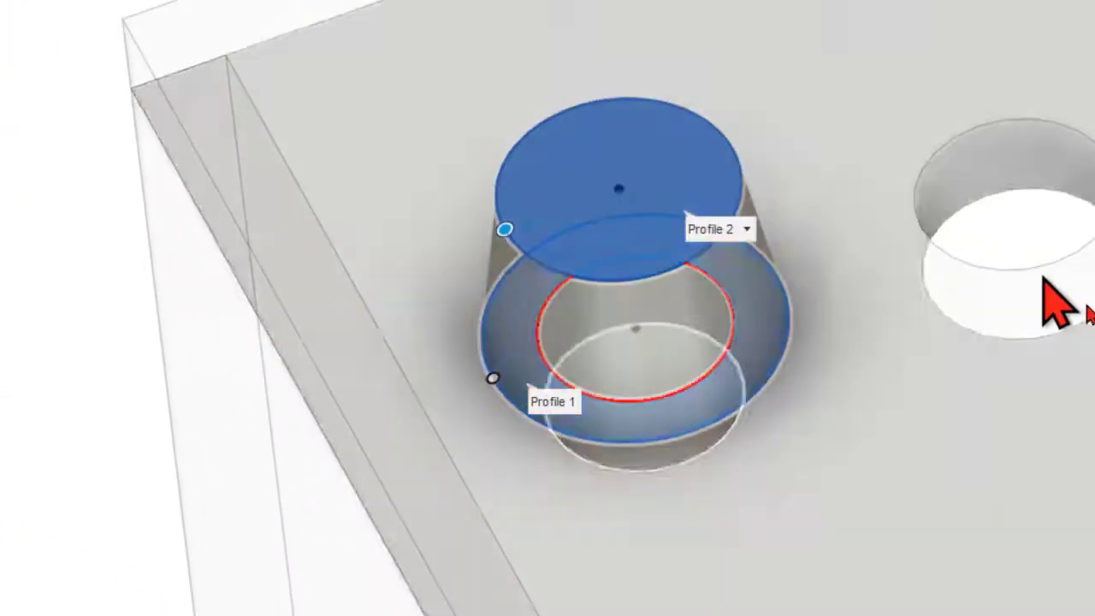
{"action": "key", "text": "Return"}
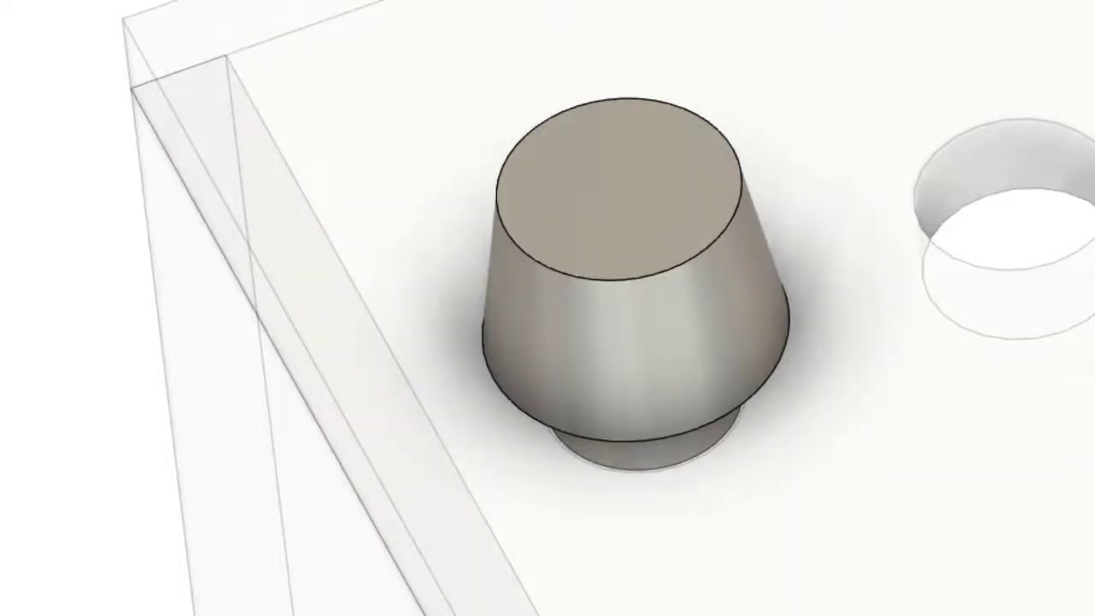
On the lofted guide's top face, sketch a .29 in by .29 in center rectangle at the middle of the circular face
{"action": "middle_click_drag", "start_coordinate": [607, 446], "coordinate": [726, 376], "text": "shift"}
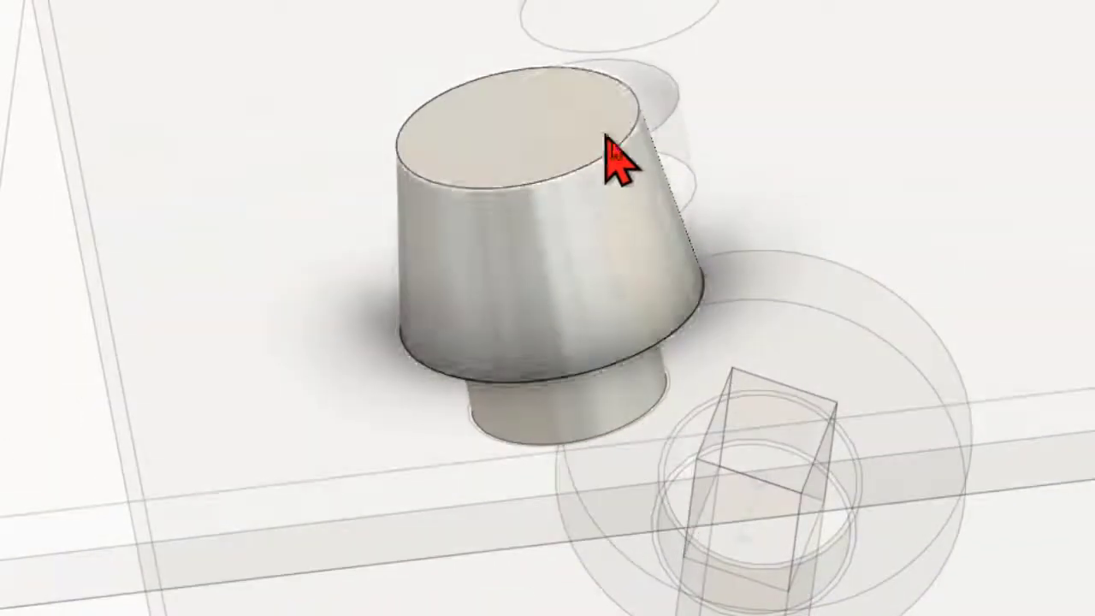
{"action": "mouse_move", "coordinate": [492, 454]}
{"action": "middle_mouse_down", "text": "shift"}
{"action": "mouse_move", "coordinate": [479, 442]}
{"action": "mouse_move", "coordinate": [510, 448]}
{"action": "middle_mouse_up", "text": "shift"}
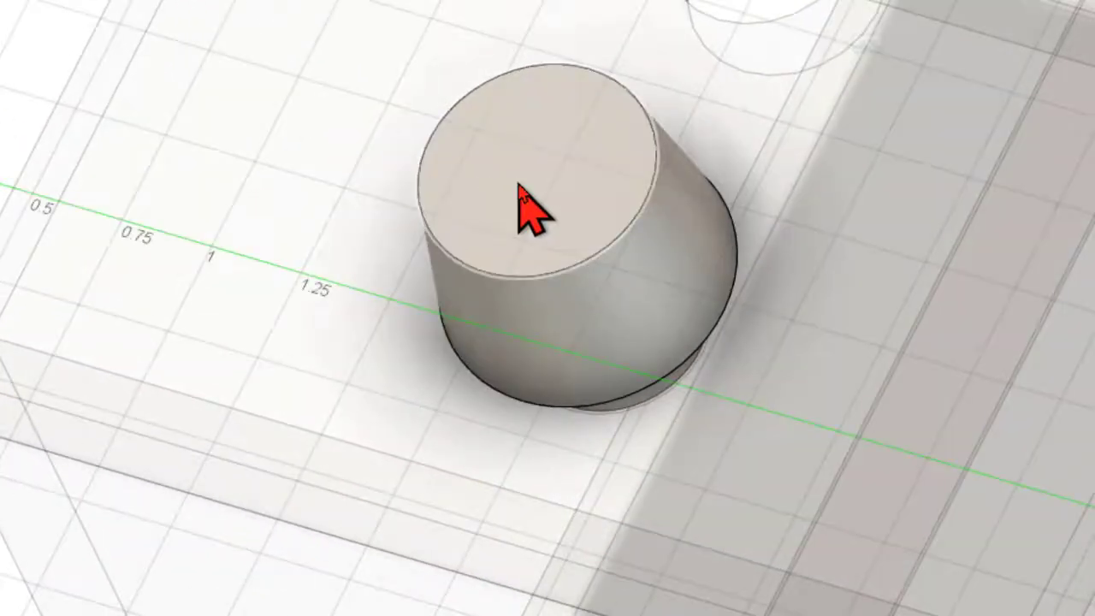
{"action": "left_click", "coordinate": [520, 207]}
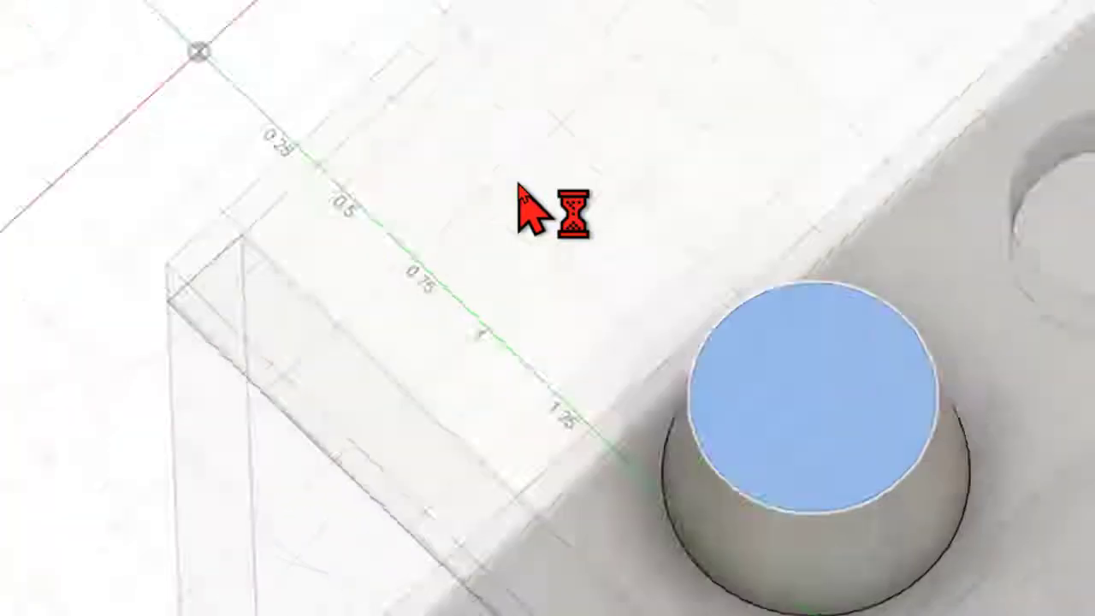
{"action": "scroll", "coordinate": [753, 432], "scroll_direction": "down", "scroll_amount": 6}
{"action": "scroll", "coordinate": [761, 612], "scroll_direction": "up", "scroll_amount": 7}
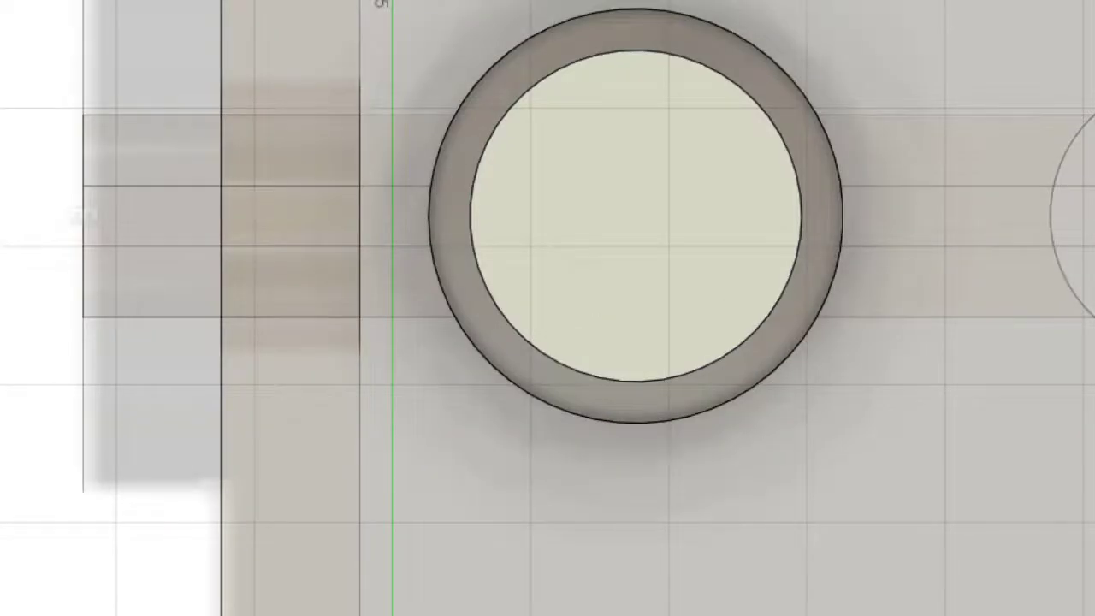
{"action": "left_click", "coordinate": [2, 2]}
{"action": "left_click", "coordinate": [636, 218]}
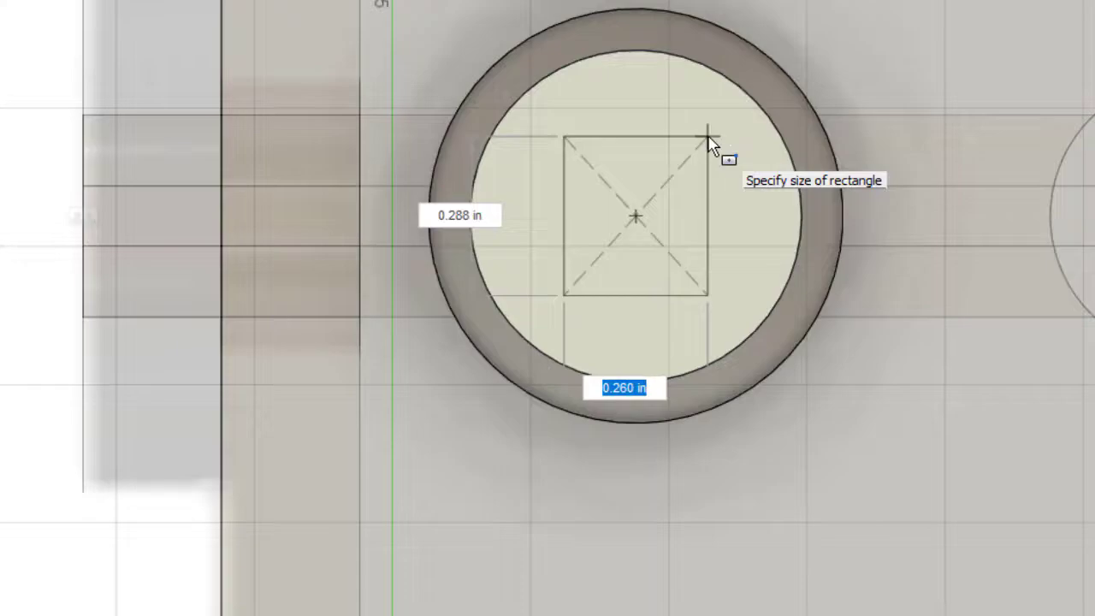
{"action": "type", "text": ".28"}
{"action": "key", "text": "Tab"}
{"action": "type", "text": ".29"}
{"action": "key", "text": "Tab"}
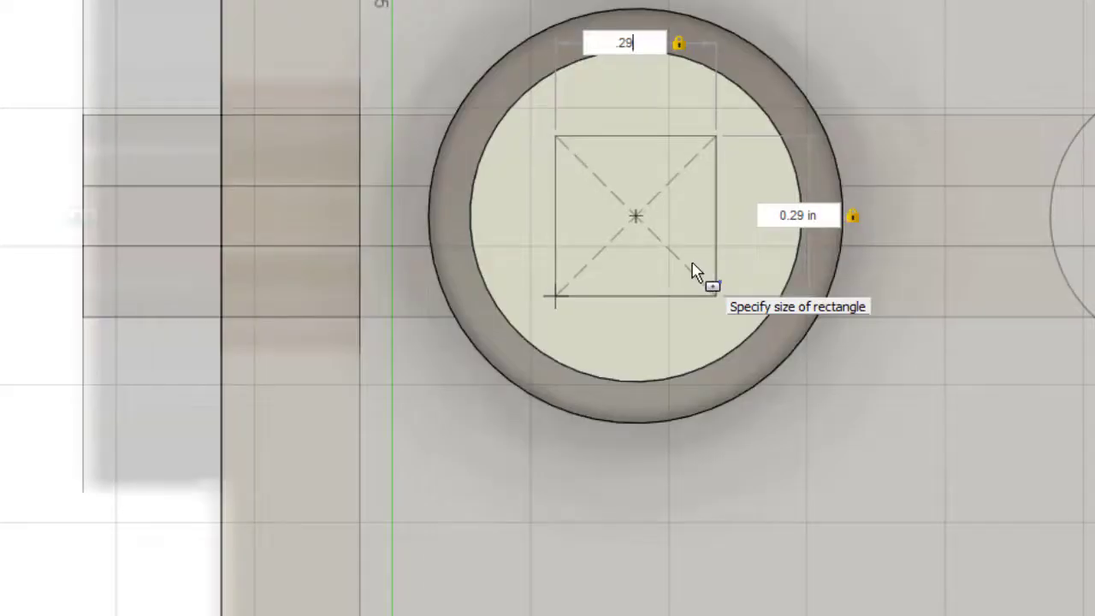
{"action": "left_click", "coordinate": [695, 327]}
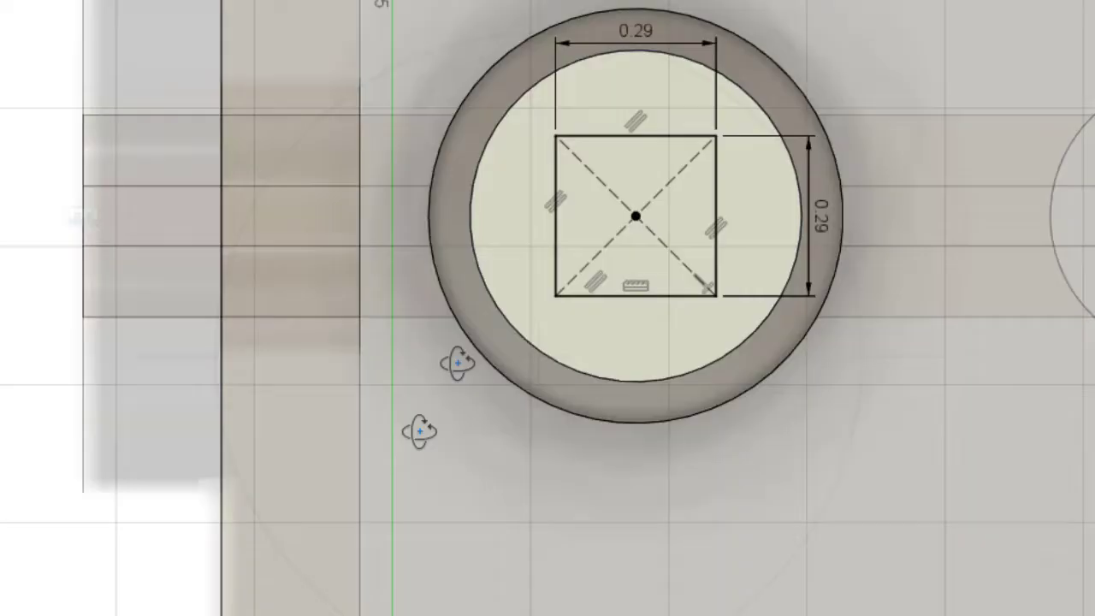
Cut a square hole down through the guide by extruding the square profile -1.00 in
{"action": "mouse_move", "coordinate": [457, 363]}
{"action": "middle_mouse_down", "text": "shift"}
{"action": "mouse_move", "coordinate": [477, 257]}
{"action": "mouse_move", "coordinate": [521, 205]}
{"action": "mouse_move", "coordinate": [529, 219]}
{"action": "middle_mouse_up", "text": "shift"}
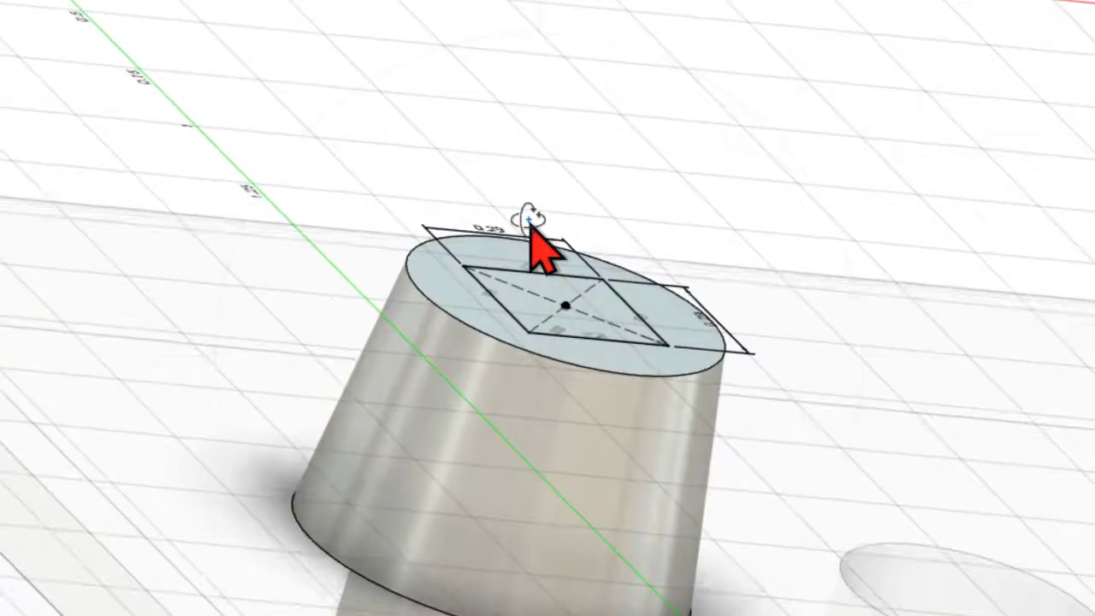
{"action": "key", "text": "e"}
{"action": "left_click", "coordinate": [604, 308]}
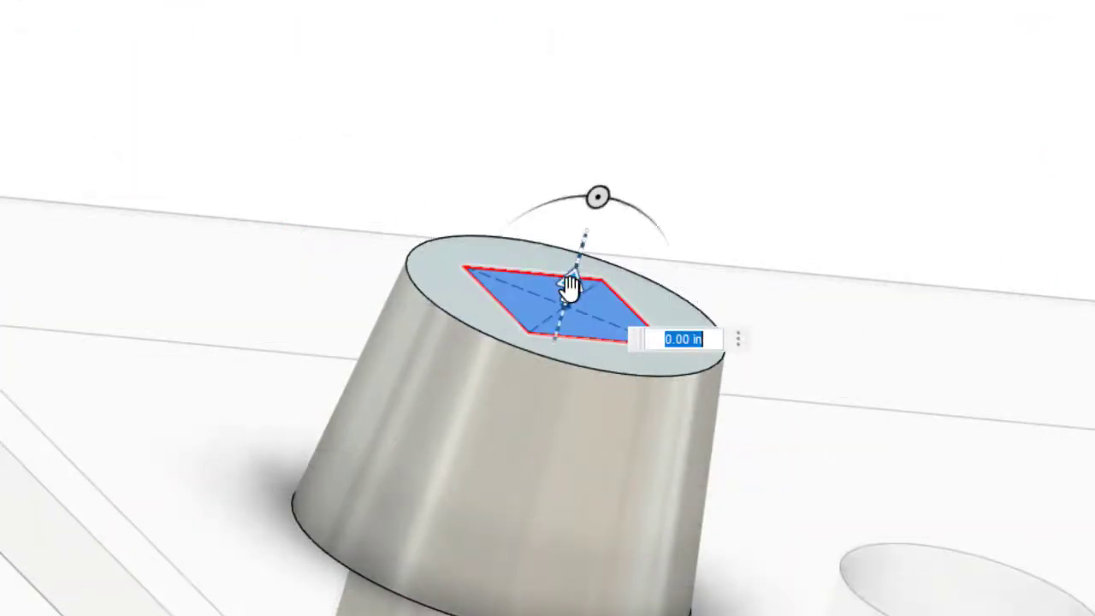
{"action": "mouse_move", "coordinate": [570, 290]}
{"action": "left_mouse_down"}
{"action": "mouse_move", "coordinate": [442, 544]}
{"action": "mouse_move", "coordinate": [450, 473]}
{"action": "mouse_move", "coordinate": [437, 506]}
{"action": "left_mouse_up"}
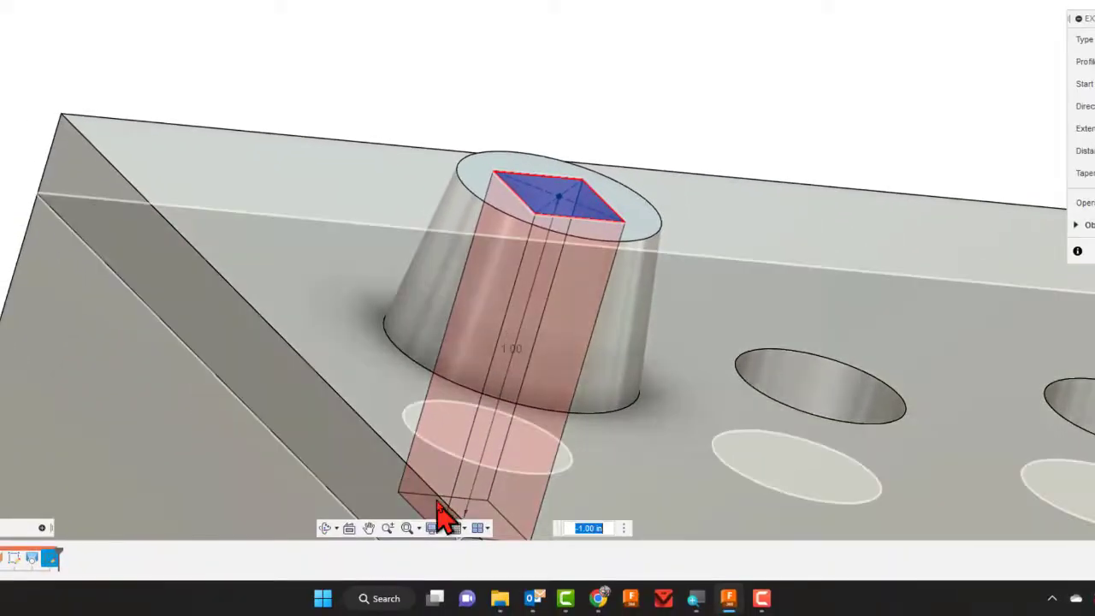
{"action": "scroll", "coordinate": [437, 516], "scroll_direction": "down", "scroll_amount": 1}
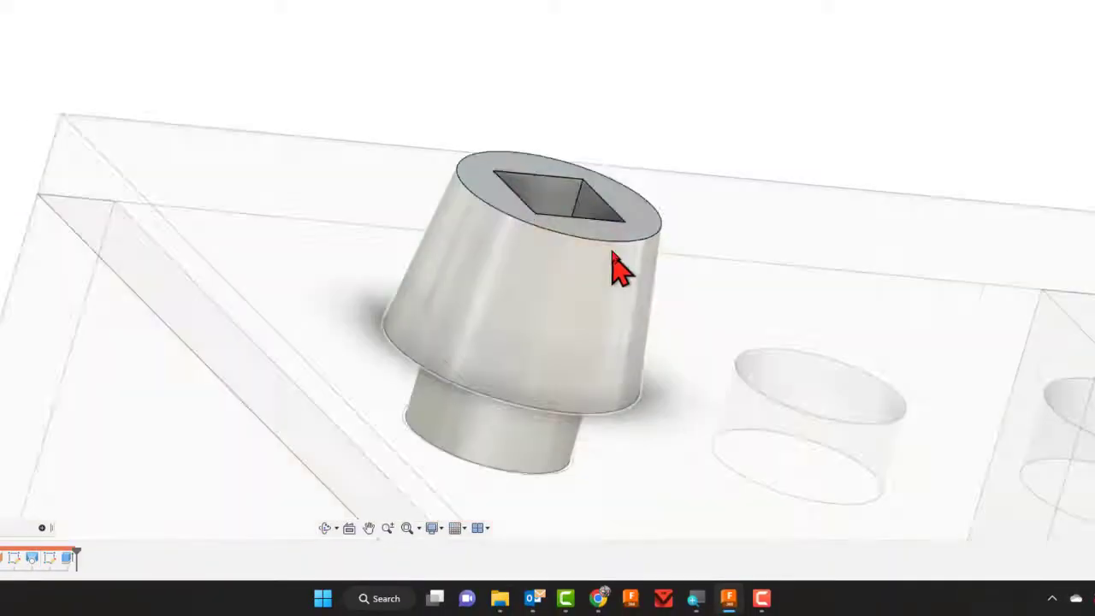
{"action": "scroll", "coordinate": [615, 256], "scroll_direction": "down", "scroll_amount": 3}
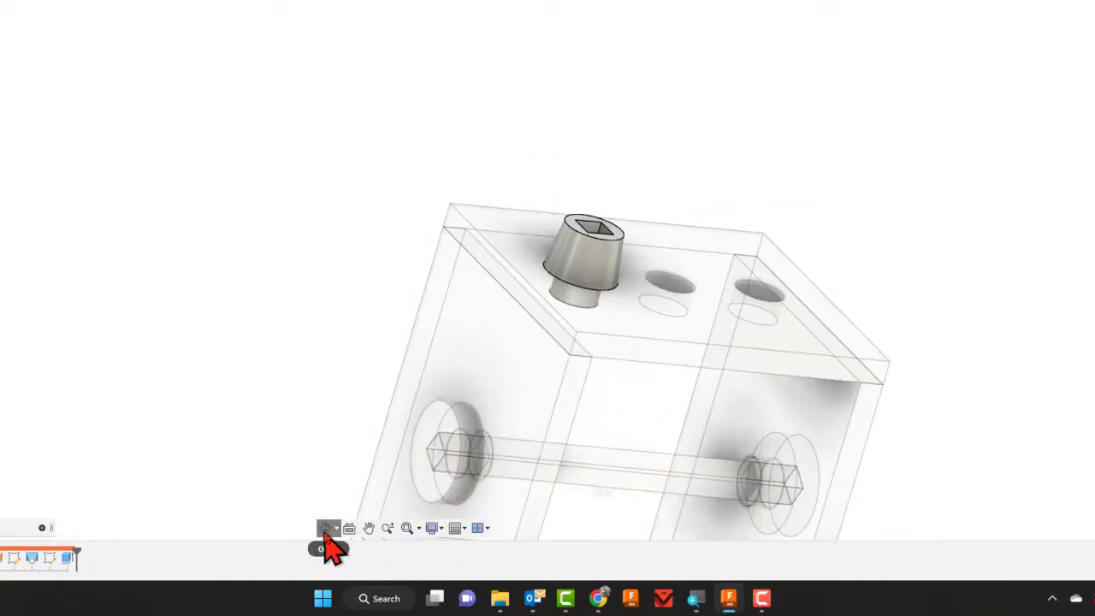
Activate the top-level Simple Automata Box component so the whole assembly can be edited
{"action": "left_click_drag", "start_coordinate": [474, 276], "coordinate": [415, 284]}
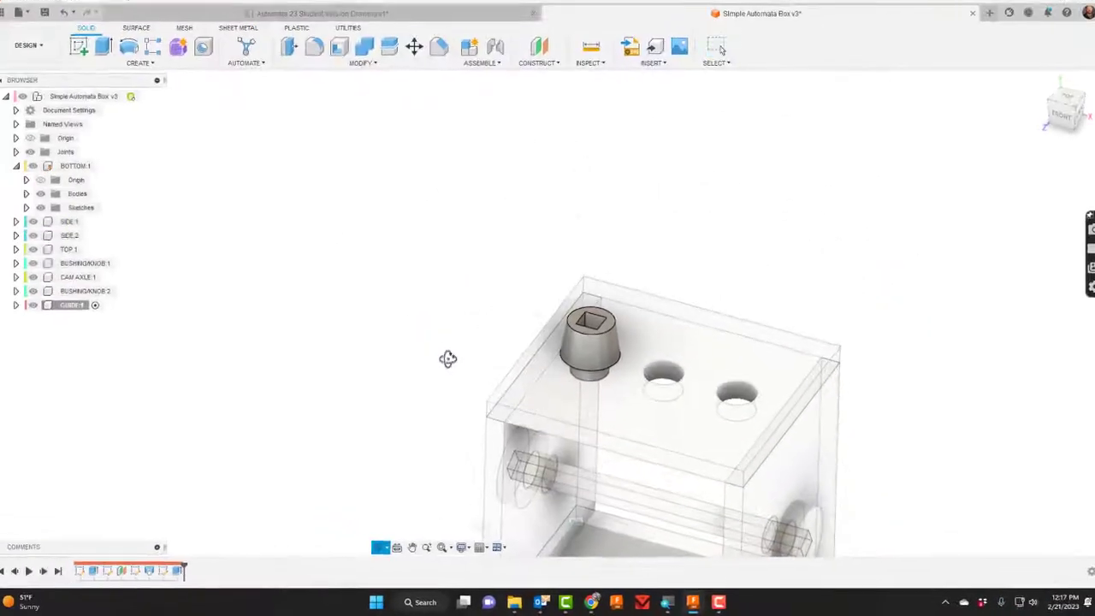
{"action": "left_click", "coordinate": [70, 97]}
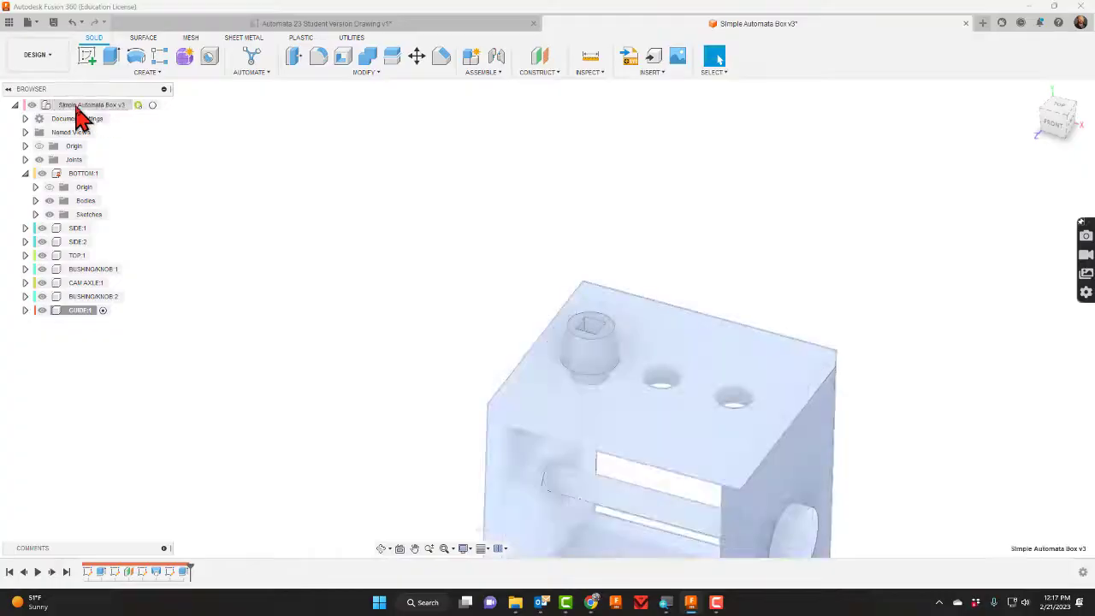
{"action": "left_click", "coordinate": [153, 106]}
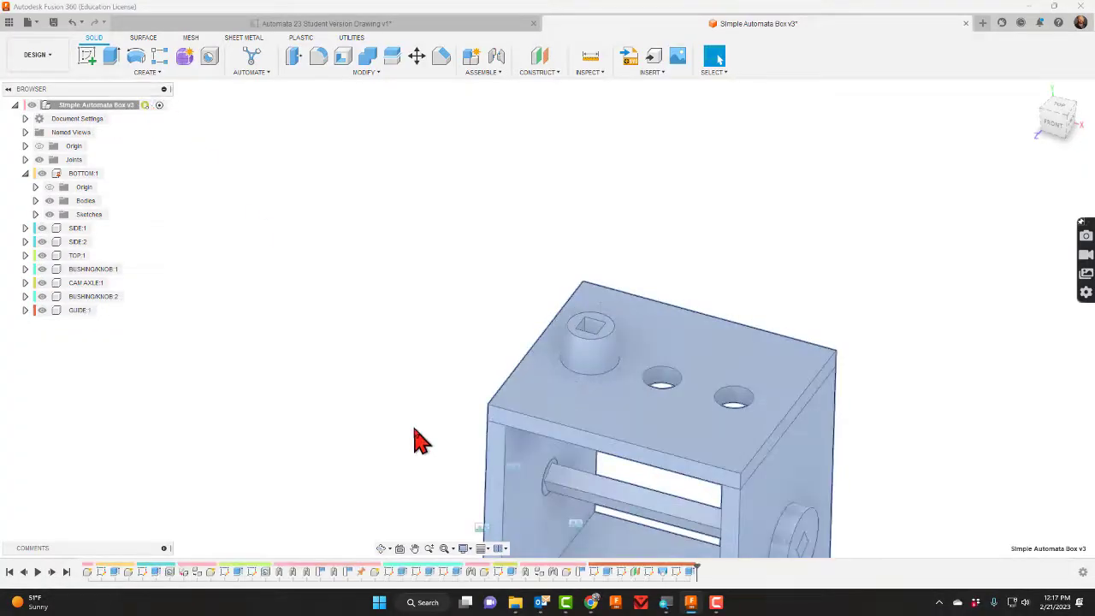
{"action": "scroll", "coordinate": [647, 447], "scroll_direction": "up", "scroll_amount": 5}
{"action": "left_click", "coordinate": [978, 472]}
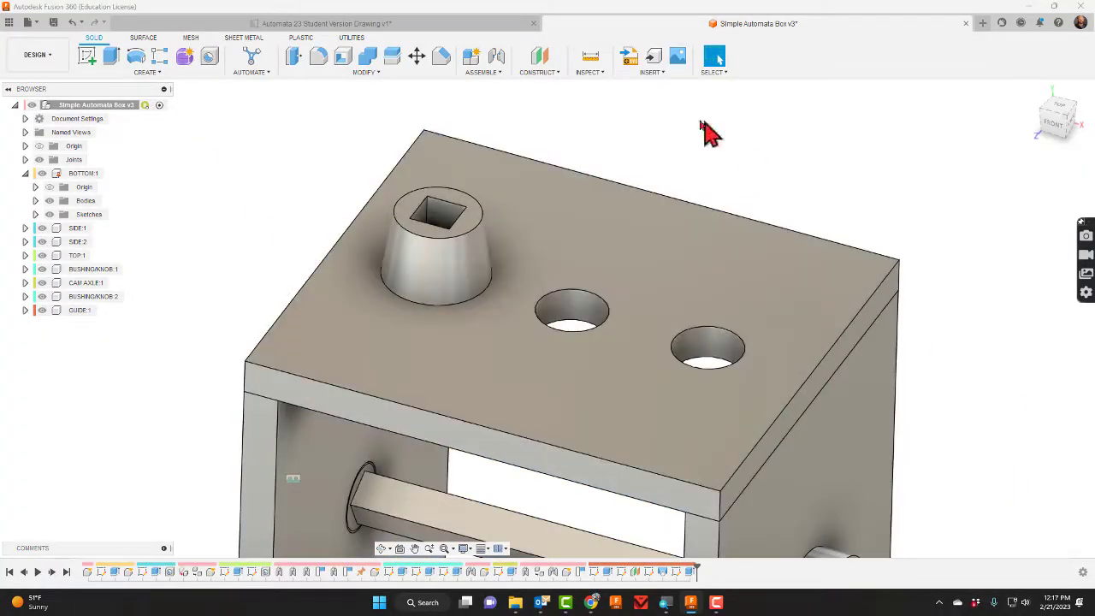
Create a rigid as-built joint between the guide and the box's top panel
{"action": "left_click", "coordinate": [498, 74]}
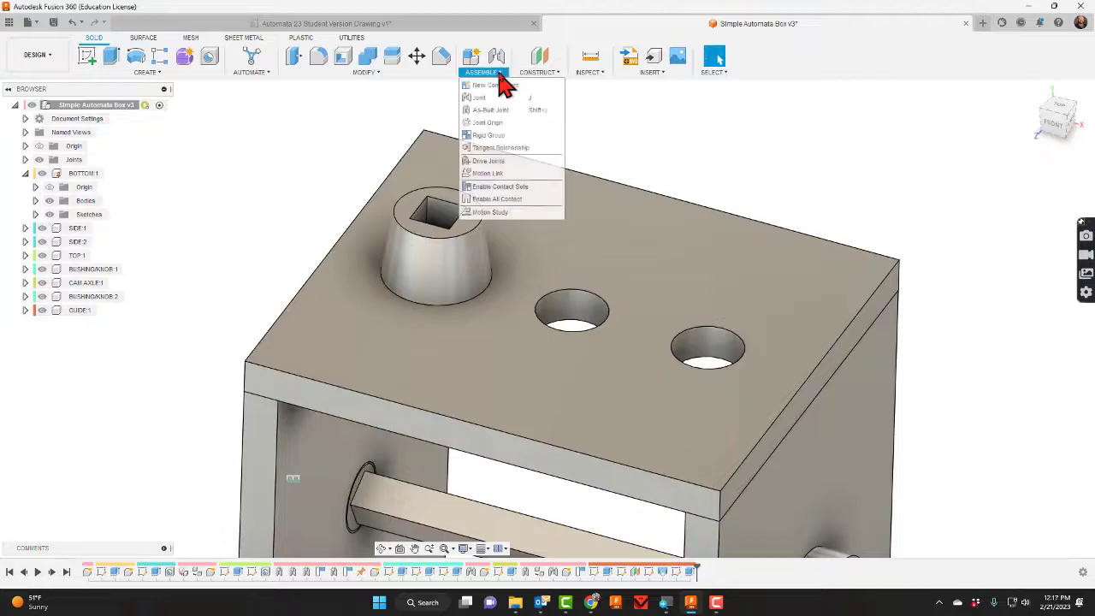
{"action": "left_click", "coordinate": [500, 111]}
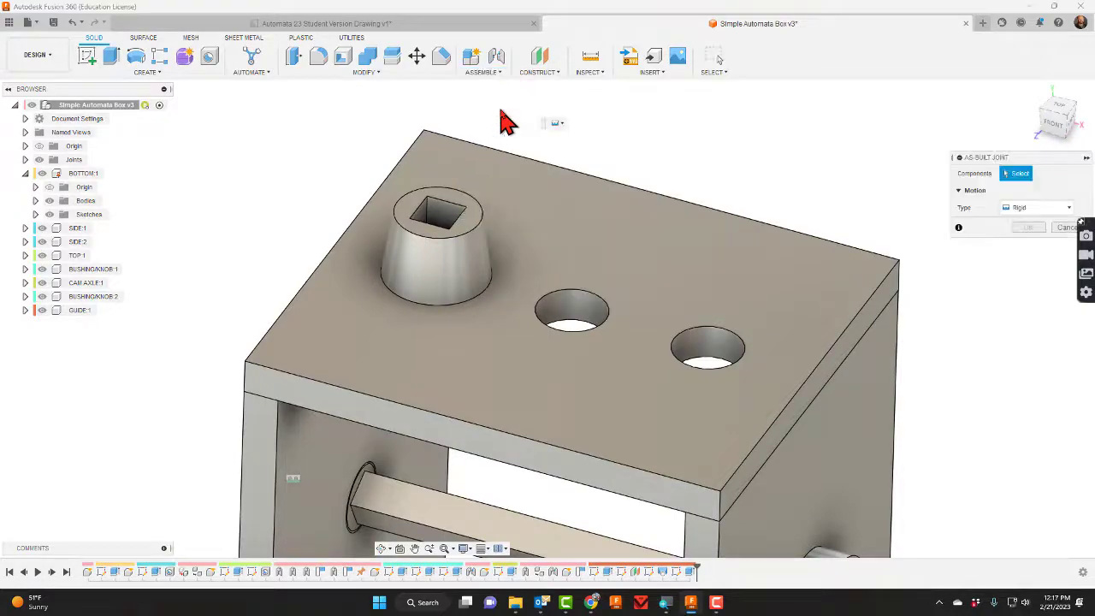
{"action": "left_click", "coordinate": [444, 290]}
{"action": "left_click", "coordinate": [436, 370]}
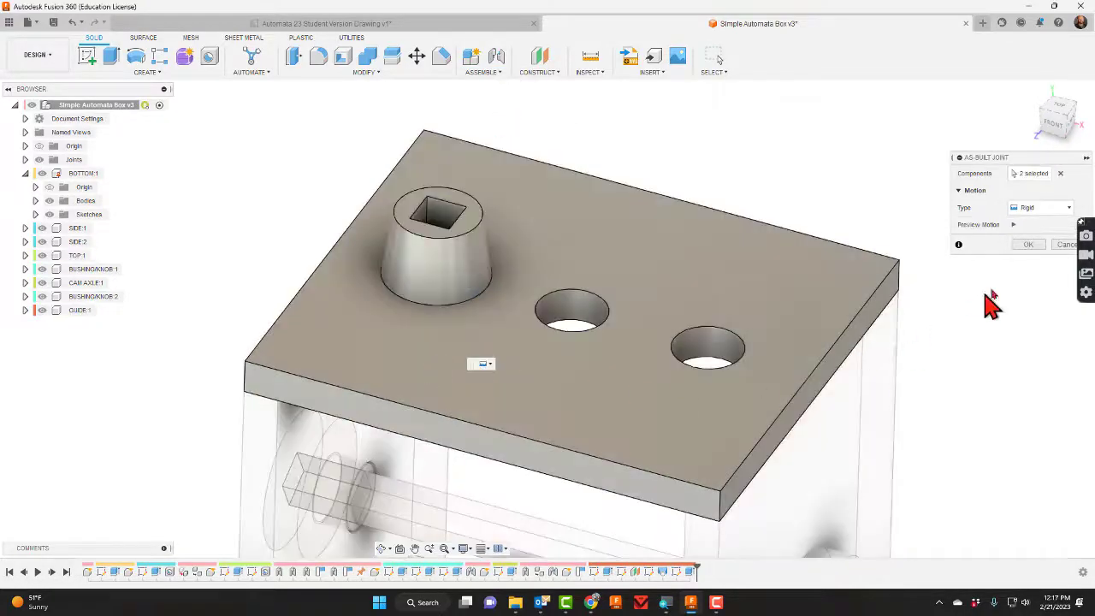
{"action": "left_click", "coordinate": [1022, 247]}
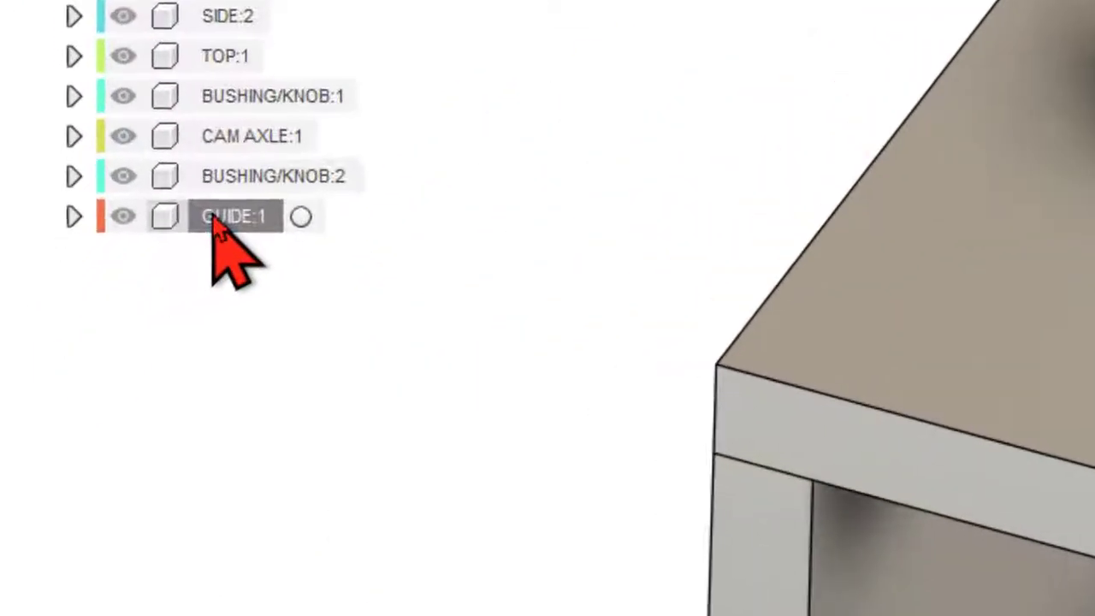
Copy the guide component and paste a duplicate of it into the assembly
{"action": "right_click", "coordinate": [76, 312]}
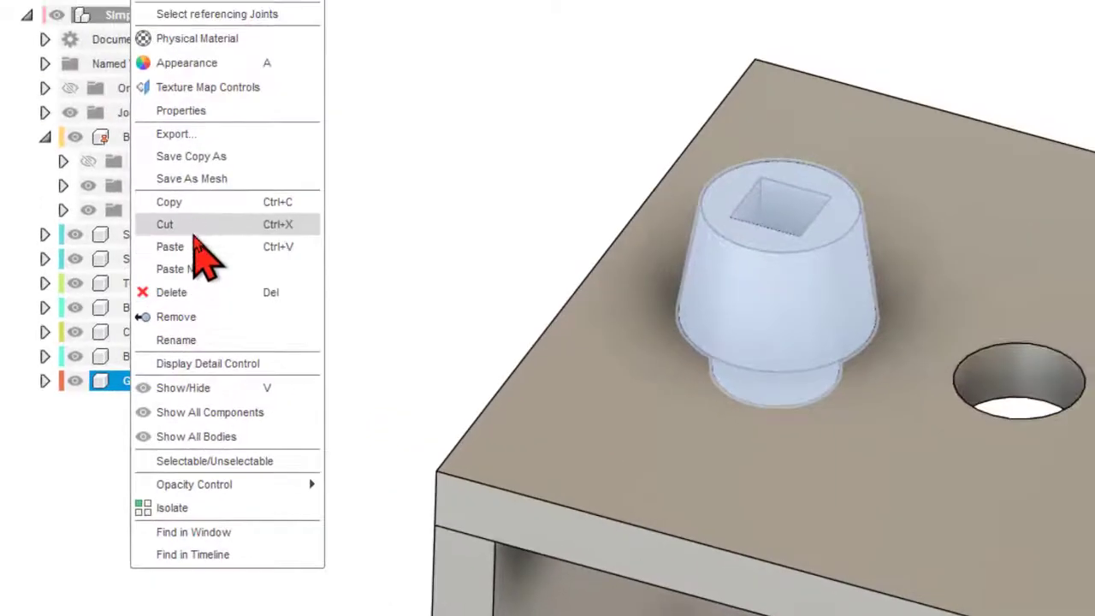
{"action": "left_click", "coordinate": [203, 205]}
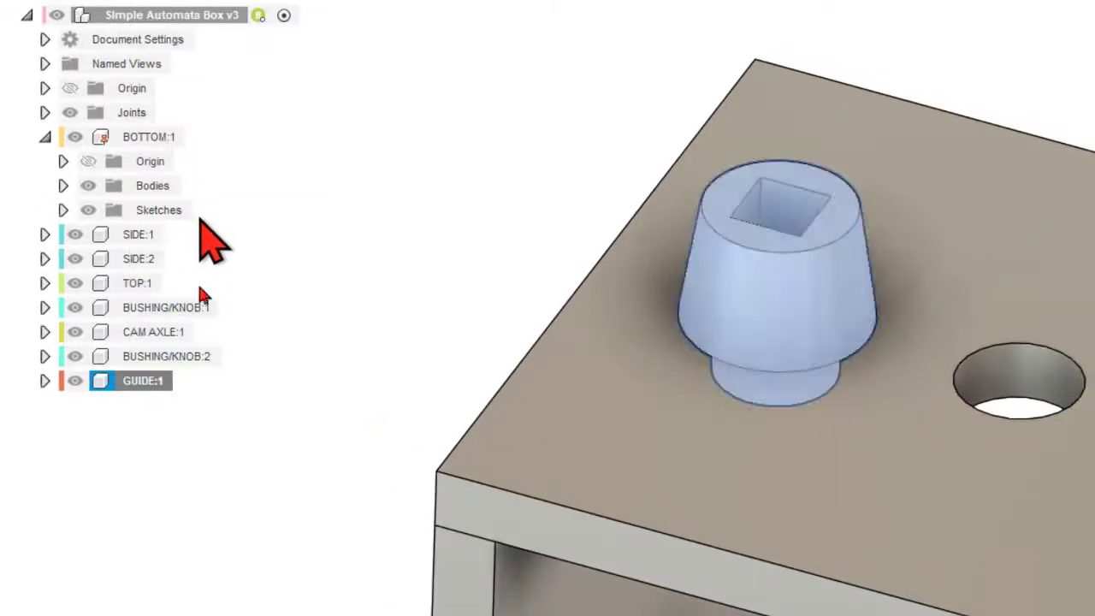
{"action": "right_click", "coordinate": [335, 403]}
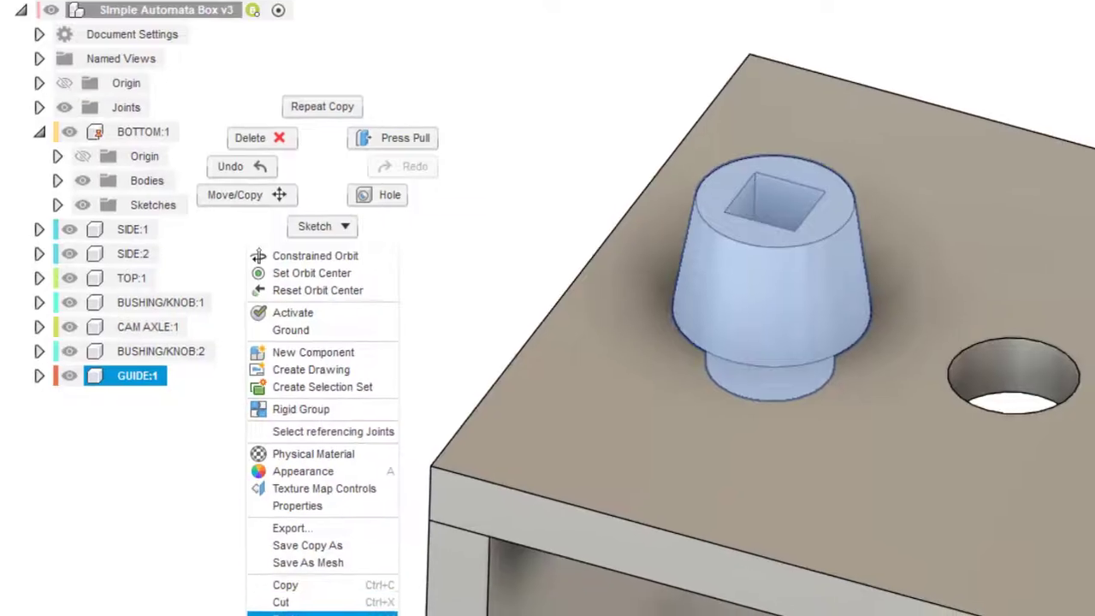
{"action": "left_click", "coordinate": [329, 615]}
Move the pasted guide 1.00 in along X so it sits in the top panel's middle hole
{"action": "left_click_drag", "start_coordinate": [731, 212], "coordinate": [958, 247]}
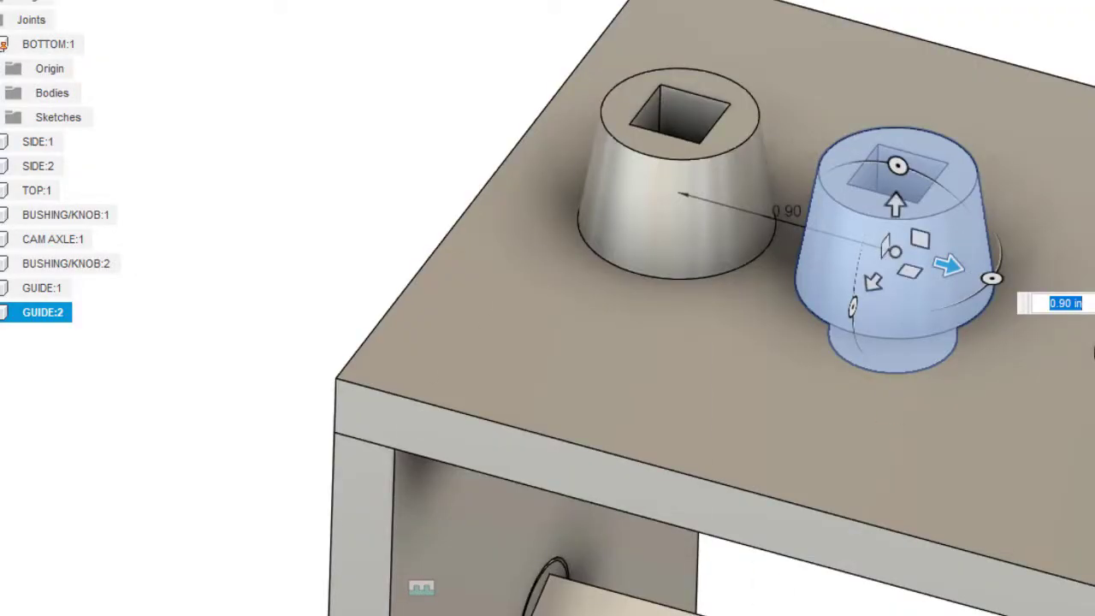
{"action": "middle_click_drag", "start_coordinate": [784, 404], "coordinate": [818, 247], "text": "shift"}
{"action": "mouse_move", "coordinate": [872, 270]}
{"action": "middle_mouse_down", "text": "shift"}
{"action": "mouse_move", "coordinate": [872, 247]}
{"action": "mouse_move", "coordinate": [881, 257]}
{"action": "middle_mouse_up", "text": "shift"}
{"action": "left_click_drag", "start_coordinate": [959, 239], "coordinate": [984, 239]}
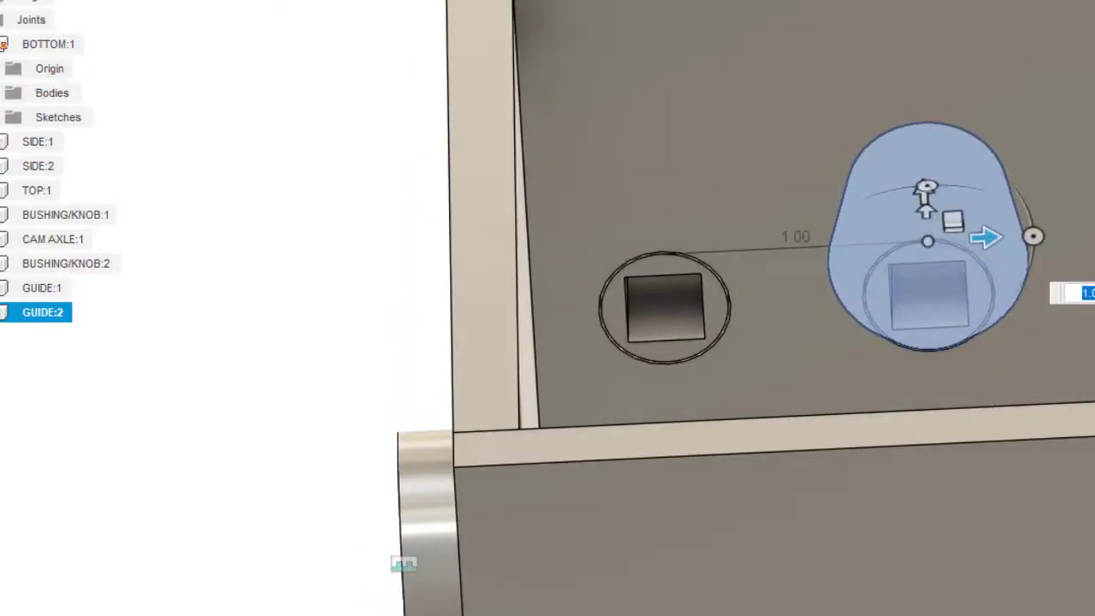
{"action": "key", "text": "Return"}
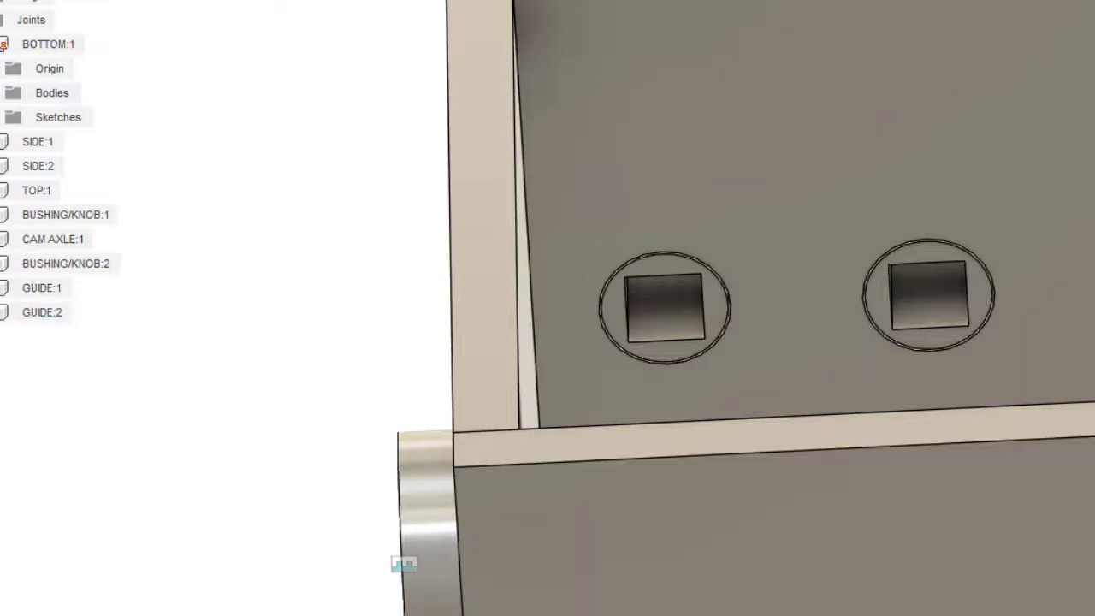
Create a rigid as-built joint between the middle guide and the box's top panel
{"action": "middle_click_drag", "start_coordinate": [842, 224], "coordinate": [872, 269], "text": "shift"}
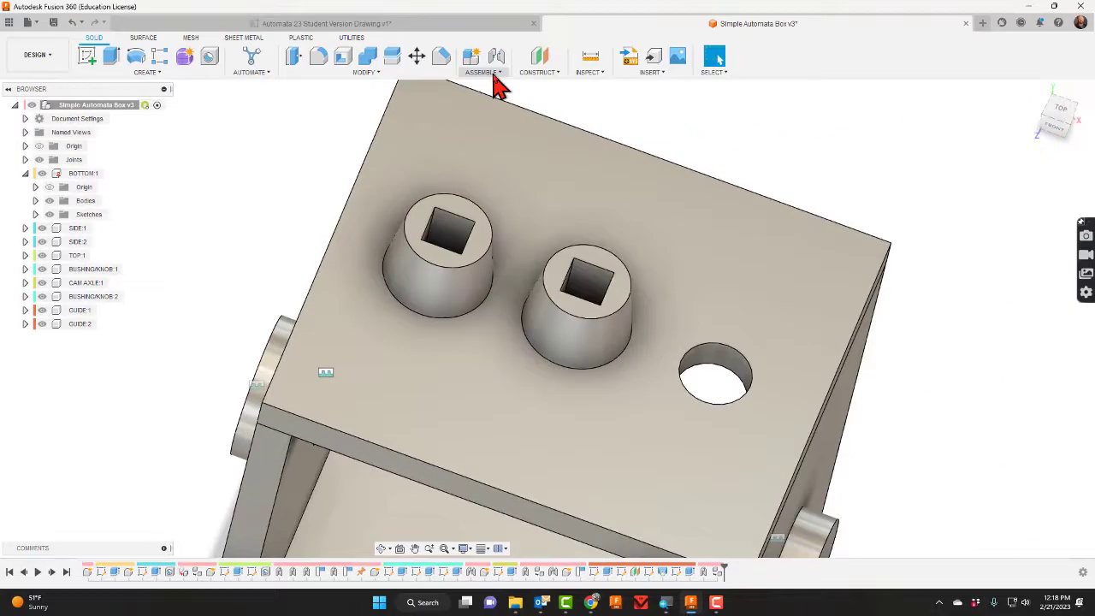
{"action": "left_click", "coordinate": [534, 34]}
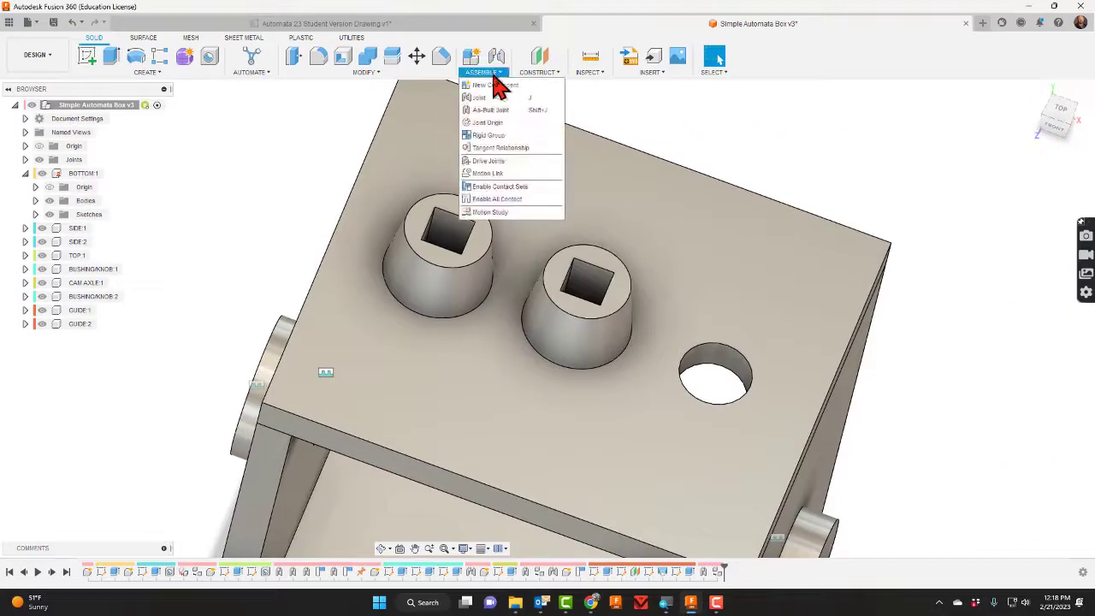
{"action": "left_click", "coordinate": [493, 111]}
{"action": "left_click", "coordinate": [601, 350]}
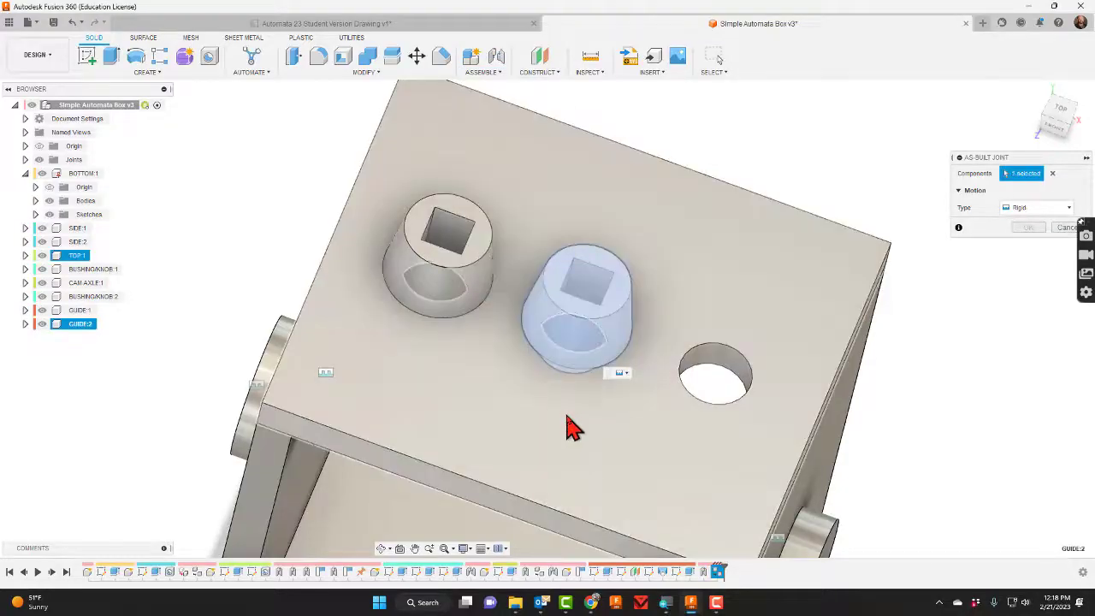
{"action": "left_click", "coordinate": [570, 427]}
{"action": "left_click", "coordinate": [1027, 250]}
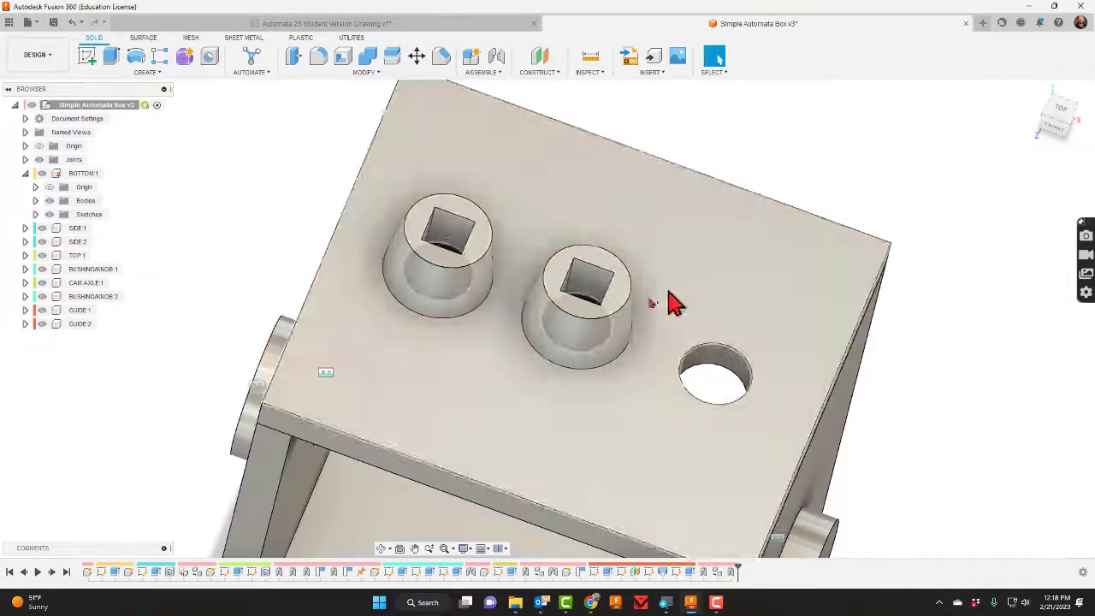
Copy the middle guide component and paste another duplicate into the assembly
{"action": "right_click", "coordinate": [85, 325]}
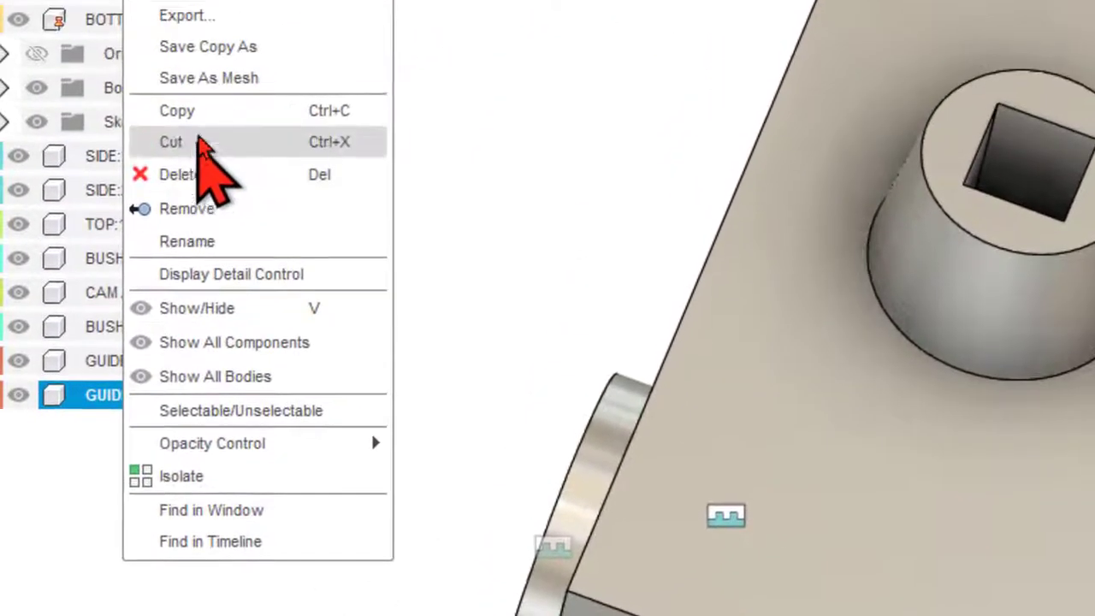
{"action": "left_click", "coordinate": [207, 117]}
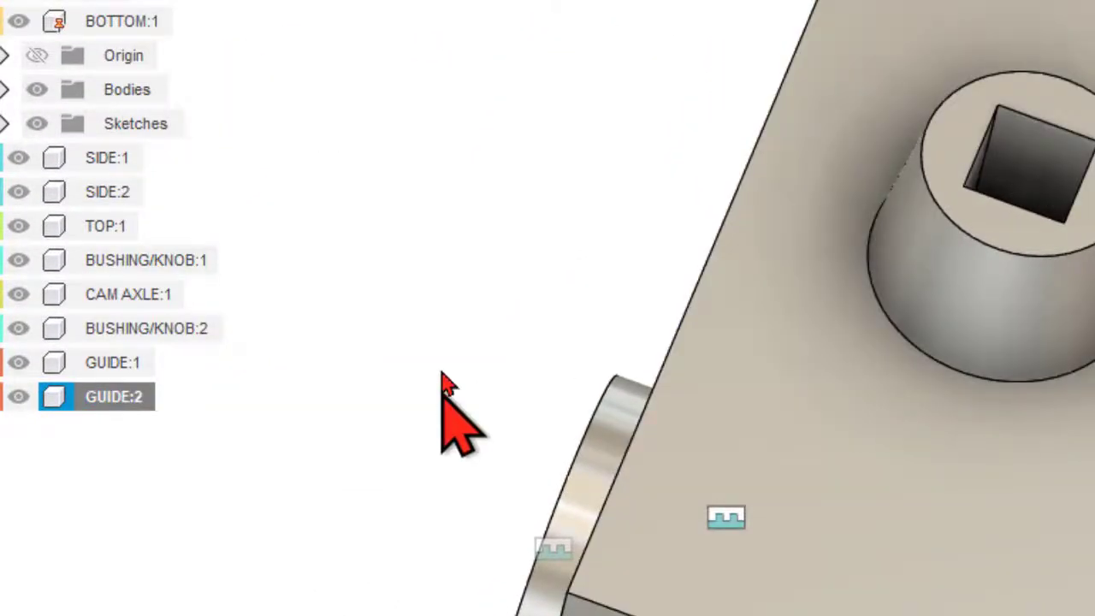
{"action": "right_click", "coordinate": [466, 359]}
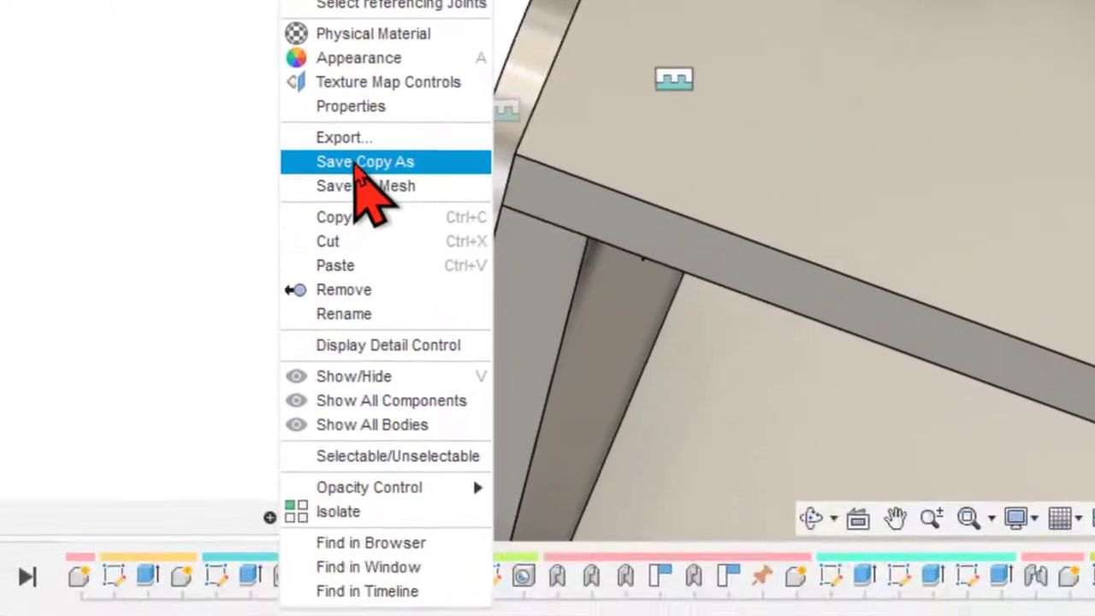
{"action": "left_click", "coordinate": [363, 250]}
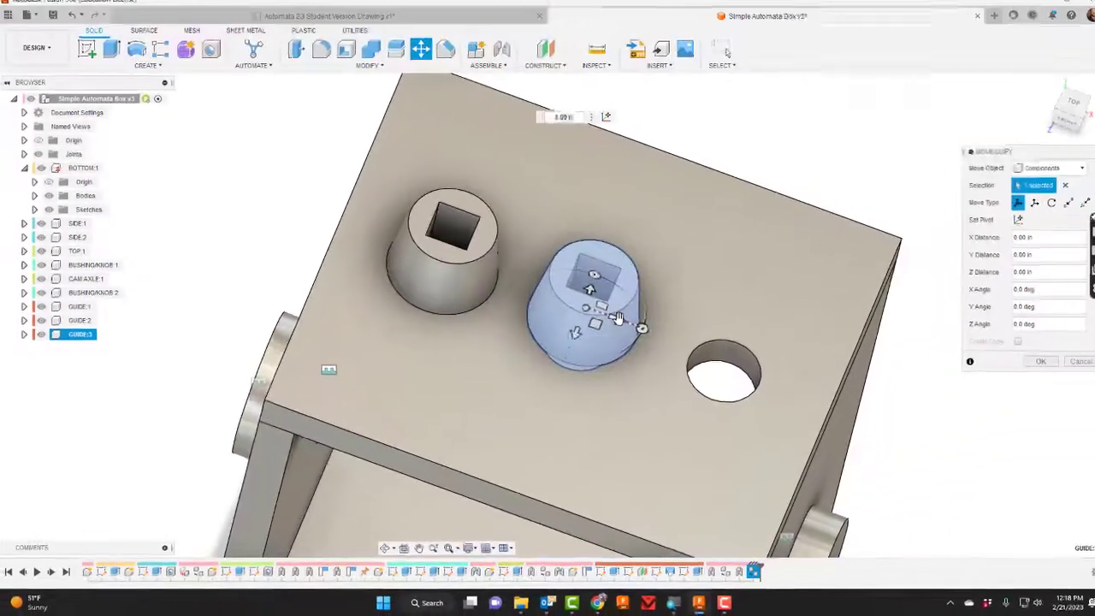
Move the new guide copy 1.00 in along X into the top panel's remaining open hole
{"action": "left_click_drag", "start_coordinate": [618, 318], "coordinate": [747, 369]}
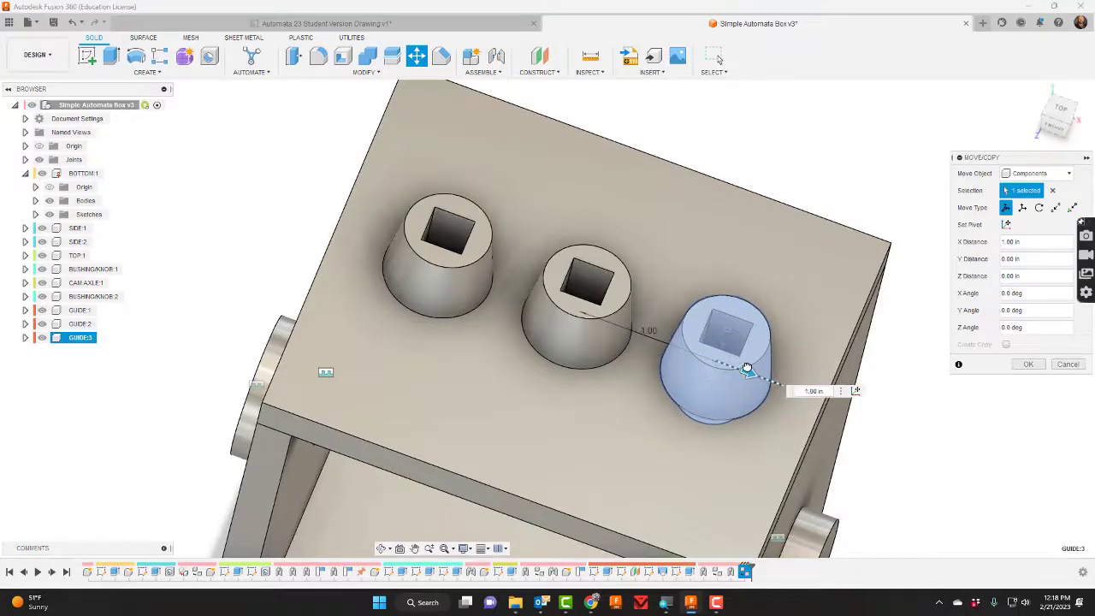
{"action": "left_click", "coordinate": [382, 549]}
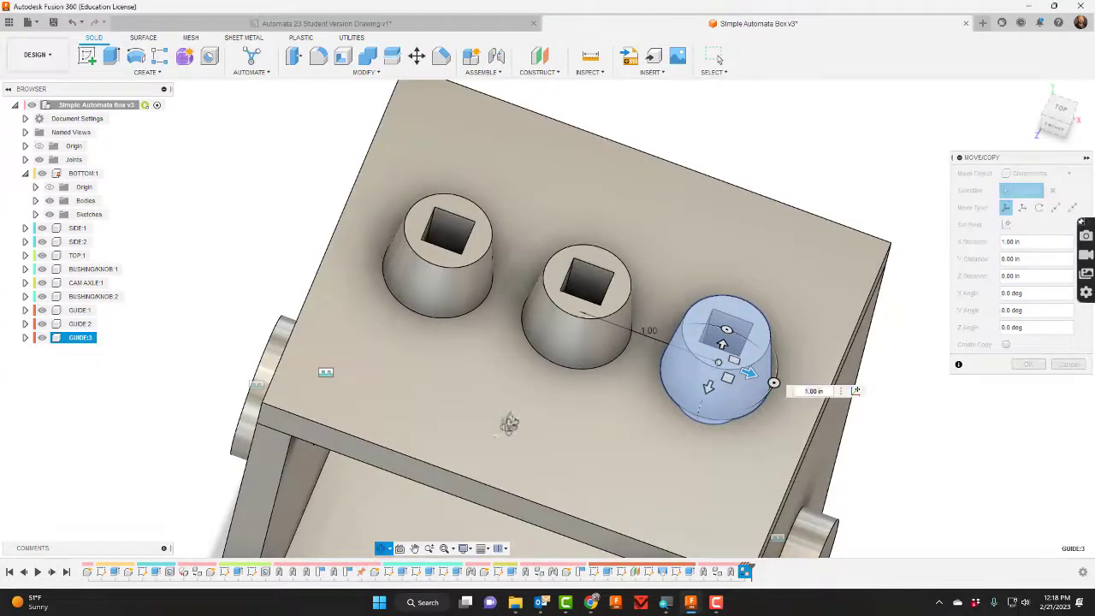
{"action": "left_click_drag", "start_coordinate": [510, 422], "coordinate": [601, 369]}
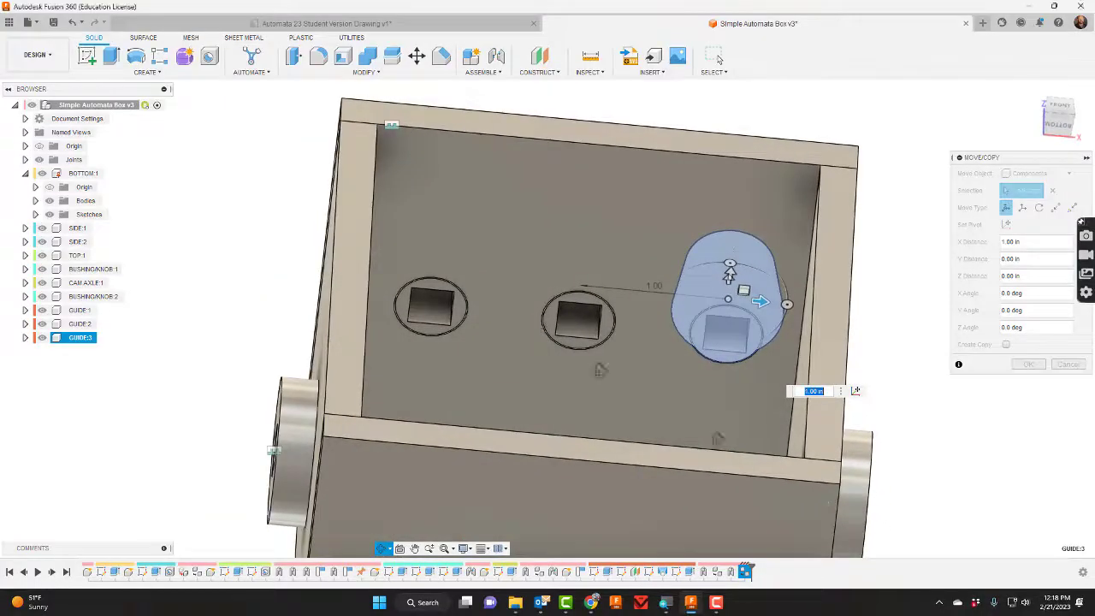
{"action": "key", "text": "Escape"}
{"action": "left_click", "coordinate": [1027, 365]}
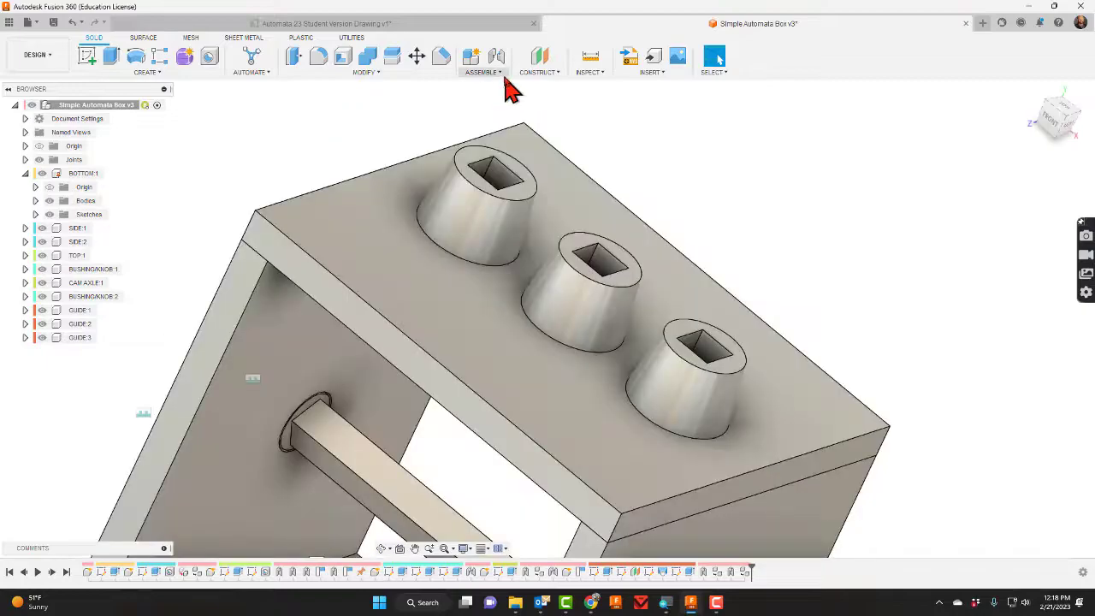
Create a rigid as-built joint between the third guide and the box's top panel
{"action": "left_click", "coordinate": [501, 74]}
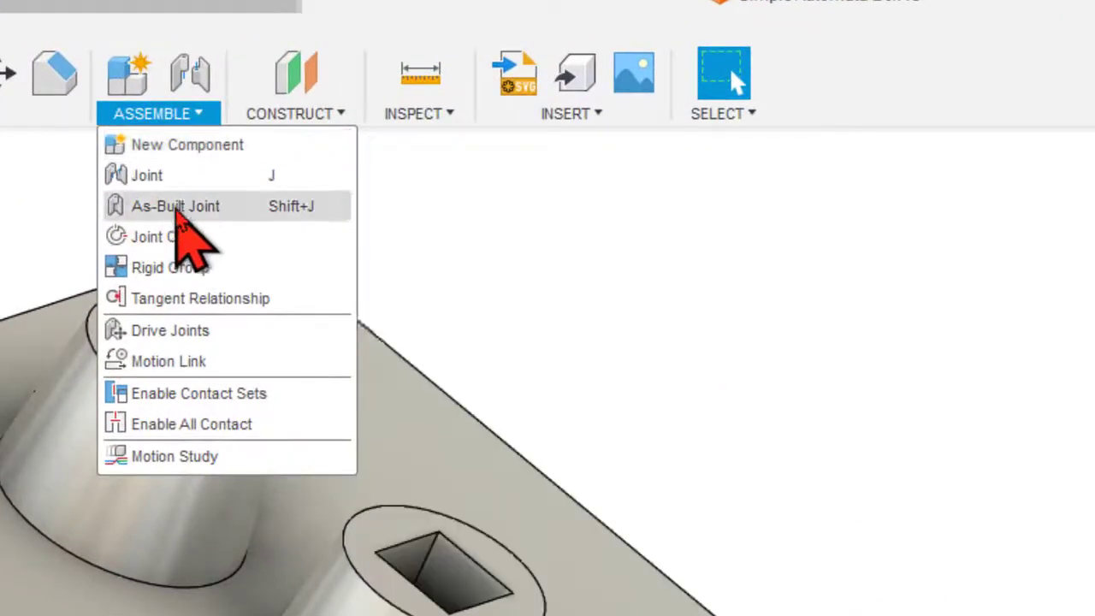
{"action": "left_click", "coordinate": [176, 210]}
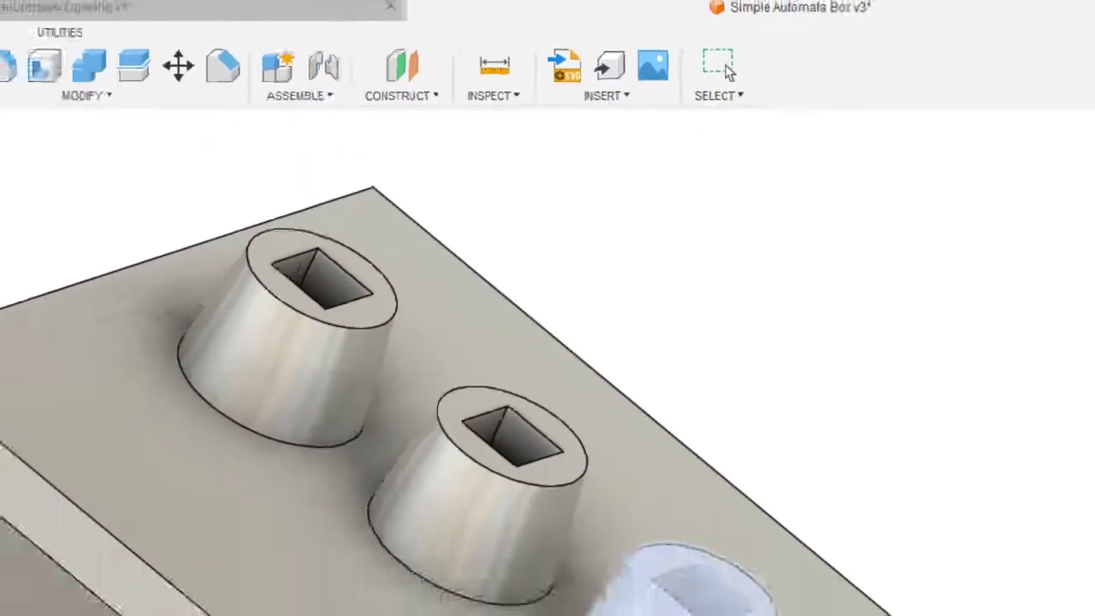
{"action": "left_click", "coordinate": [694, 590]}
{"action": "left_click", "coordinate": [636, 457]}
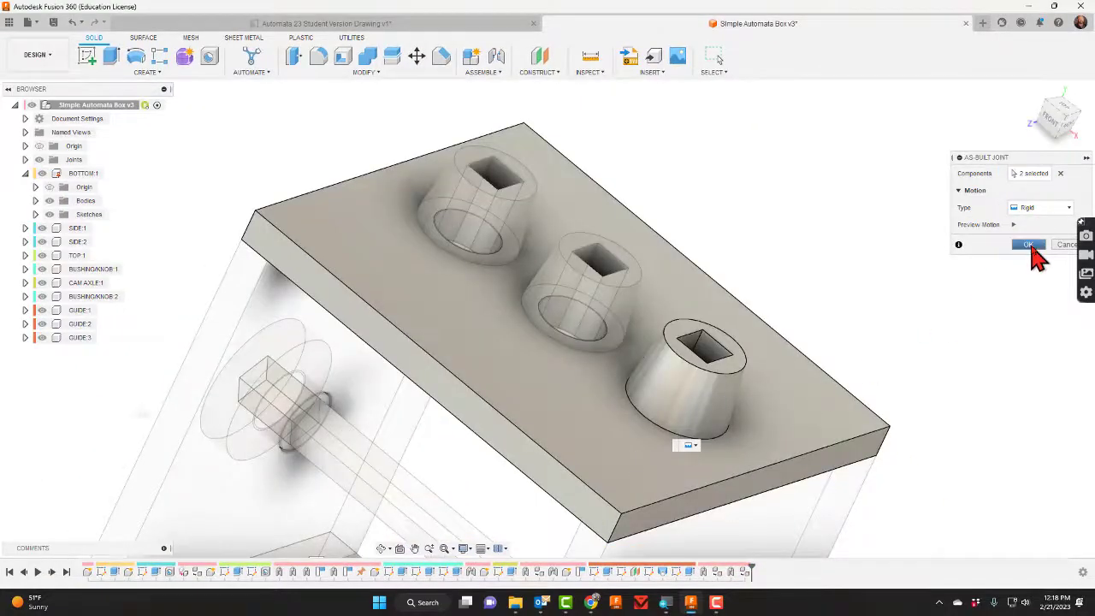
{"action": "left_click", "coordinate": [1029, 245]}
{"action": "scroll", "coordinate": [844, 416], "scroll_direction": "down", "scroll_amount": 5}
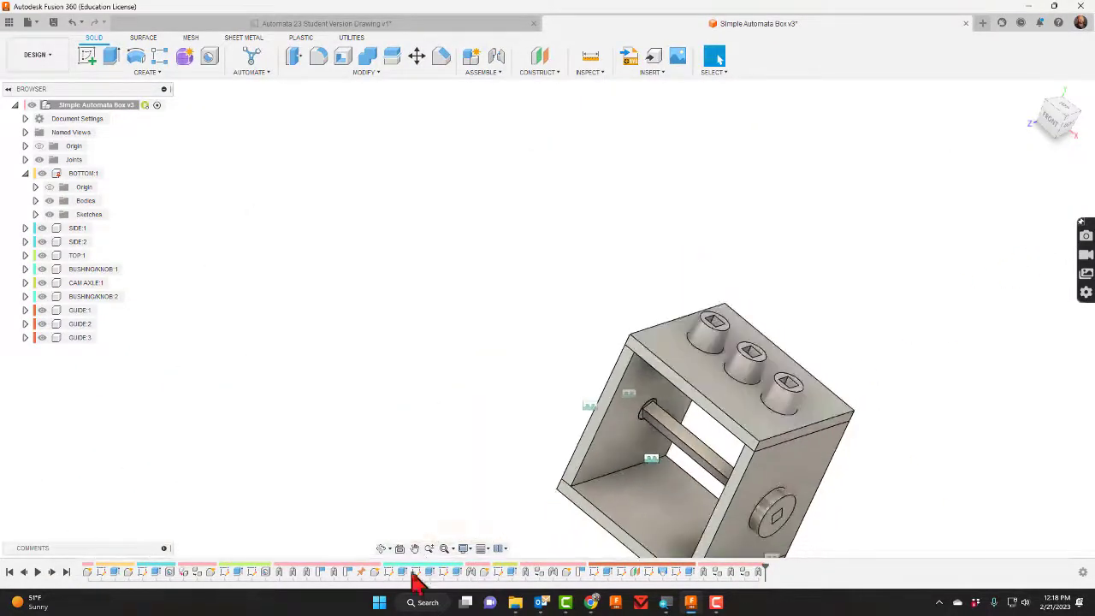
{"action": "left_click", "coordinate": [381, 549]}
{"action": "mouse_move", "coordinate": [537, 429]}
{"action": "left_mouse_down"}
{"action": "mouse_move", "coordinate": [547, 426]}
{"action": "mouse_move", "coordinate": [585, 465]}
{"action": "mouse_move", "coordinate": [547, 446]}
{"action": "left_mouse_up"}
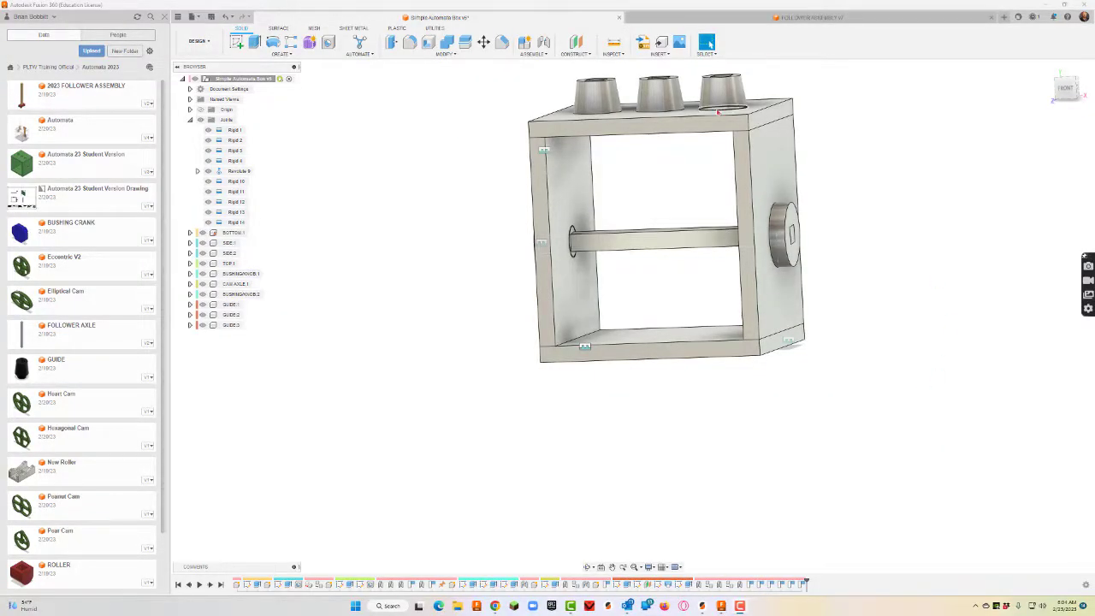
{"action": "left_click", "coordinate": [589, 566]}
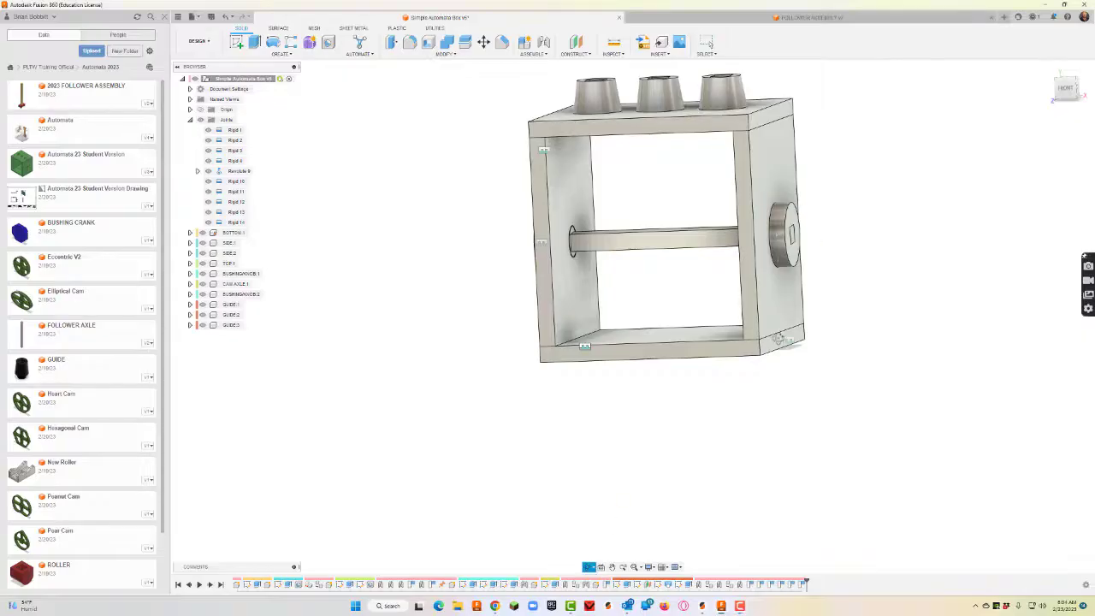
{"action": "left_click_drag", "start_coordinate": [775, 336], "coordinate": [744, 325]}
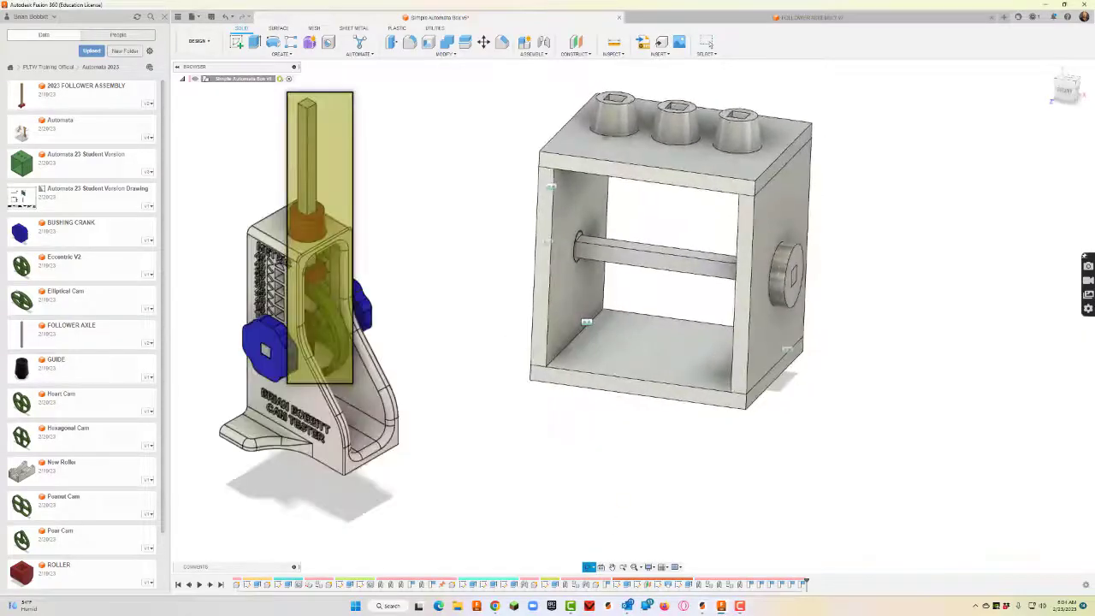
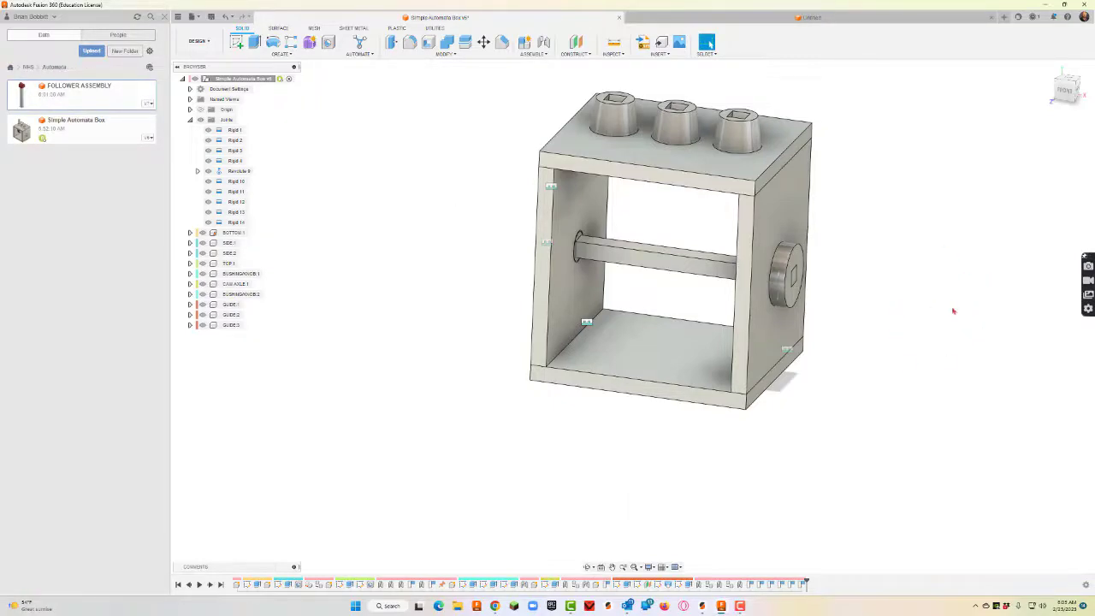
{"action": "scroll", "coordinate": [953, 310], "scroll_direction": "up", "scroll_amount": 3}
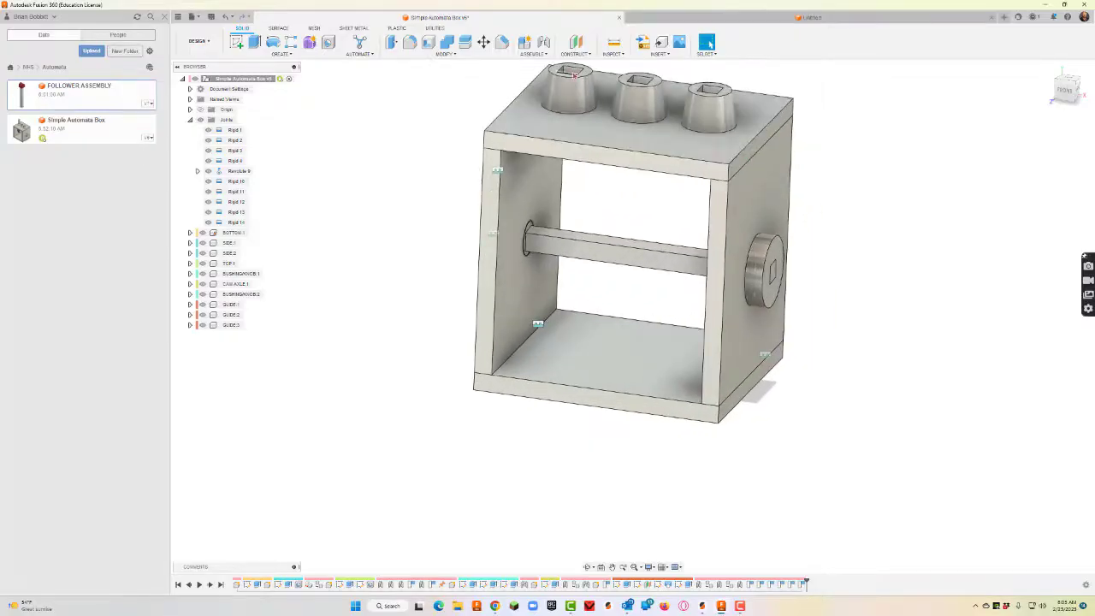
Create a new internal standard component named FOLLOWER AXLE in the assembly
{"action": "left_click", "coordinate": [525, 41]}
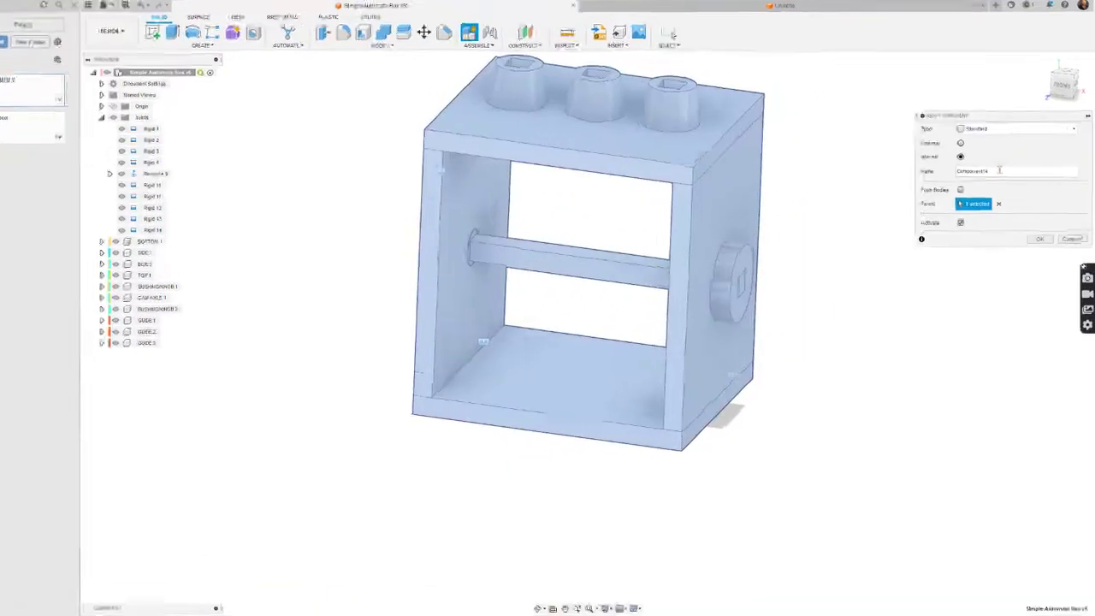
{"action": "left_click_drag", "start_coordinate": [999, 170], "coordinate": [922, 171]}
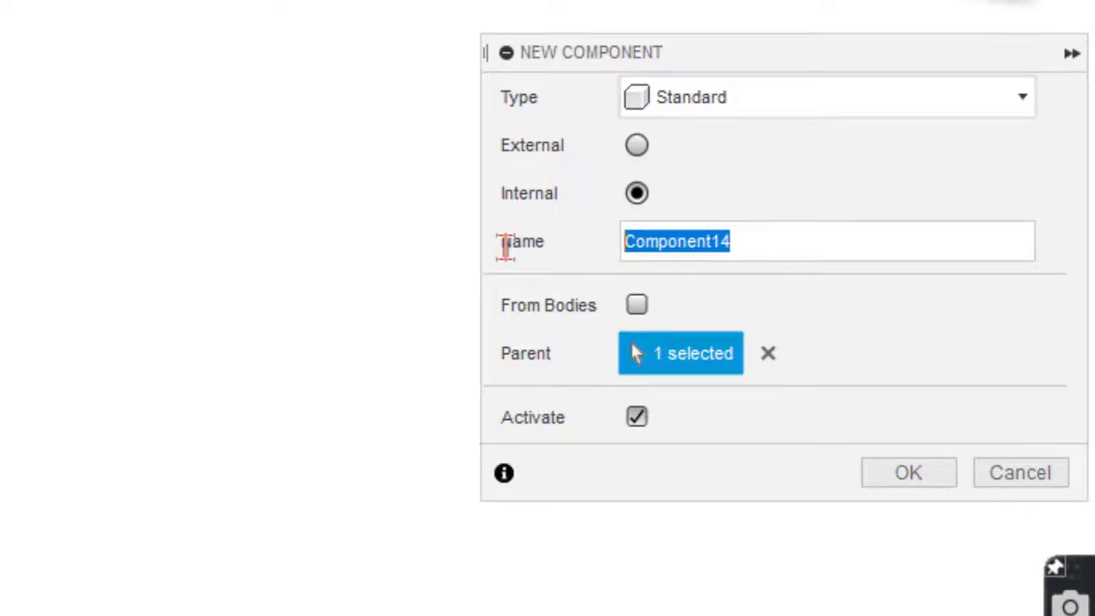
{"action": "type", "text": "FOLLOWER AXLE"}
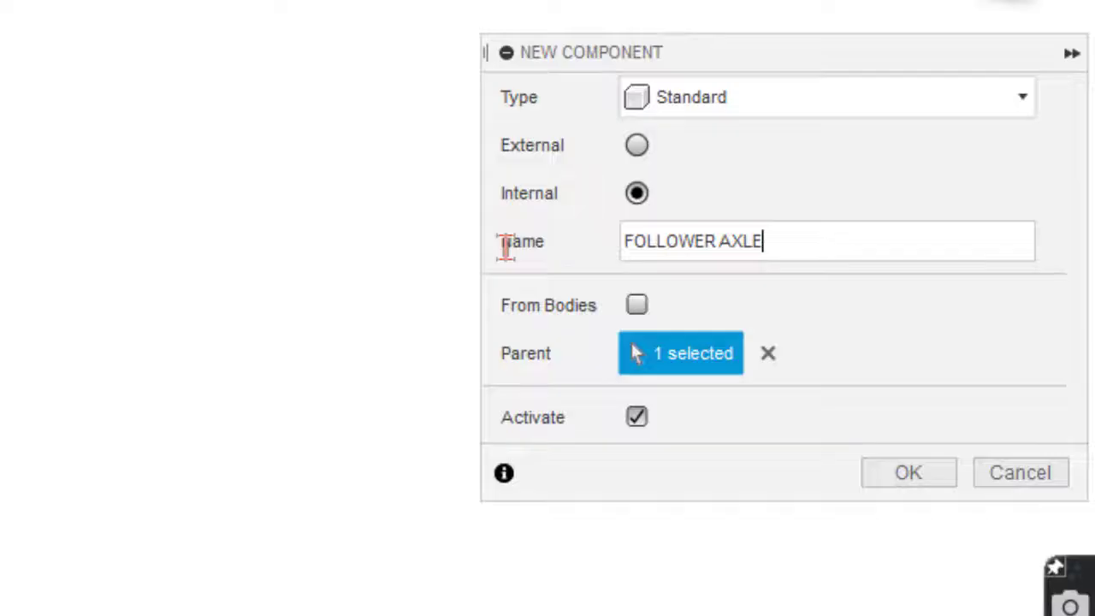
{"action": "key", "text": "Return"}
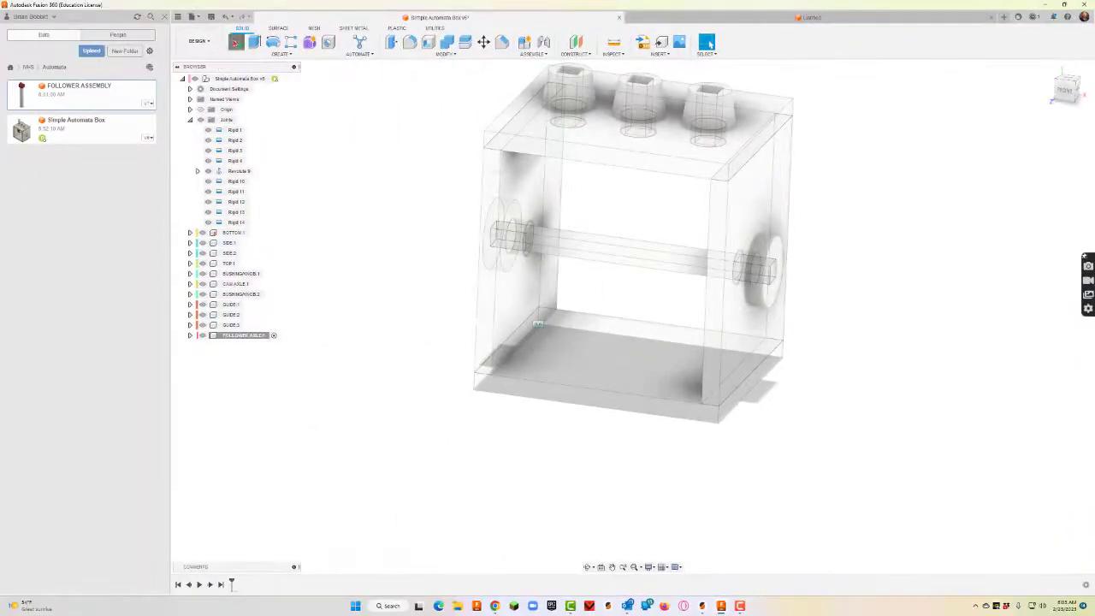
Start a sketch on the front plane and draw a 0.25 by 0.25 in center rectangle in open space beside the box
{"action": "left_click", "coordinate": [236, 42]}
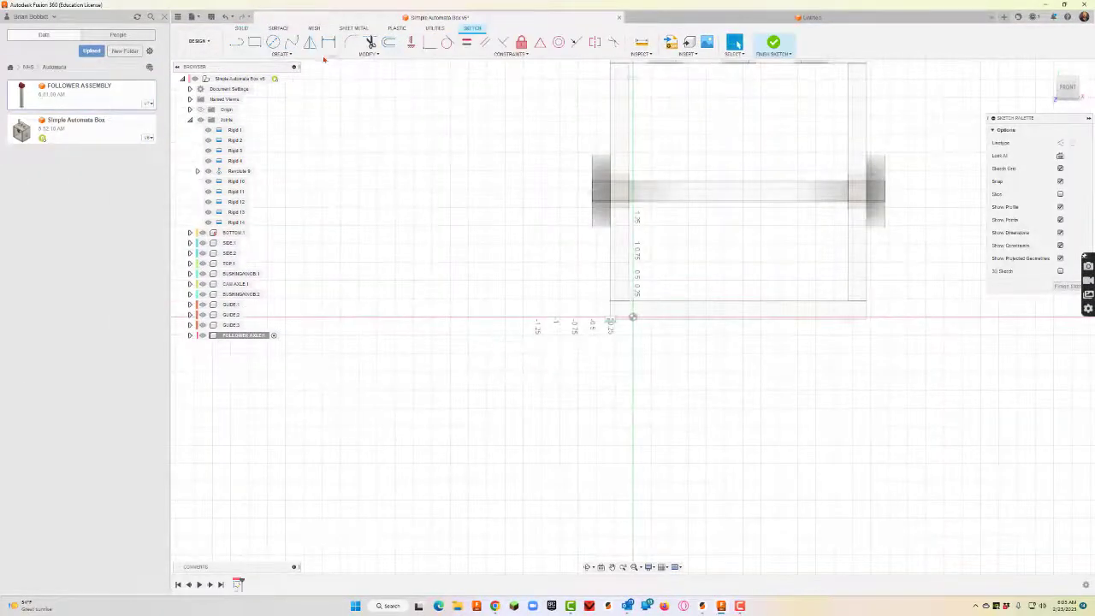
{"action": "left_click", "coordinate": [281, 54]}
{"action": "mouse_move", "coordinate": [275, 100]}
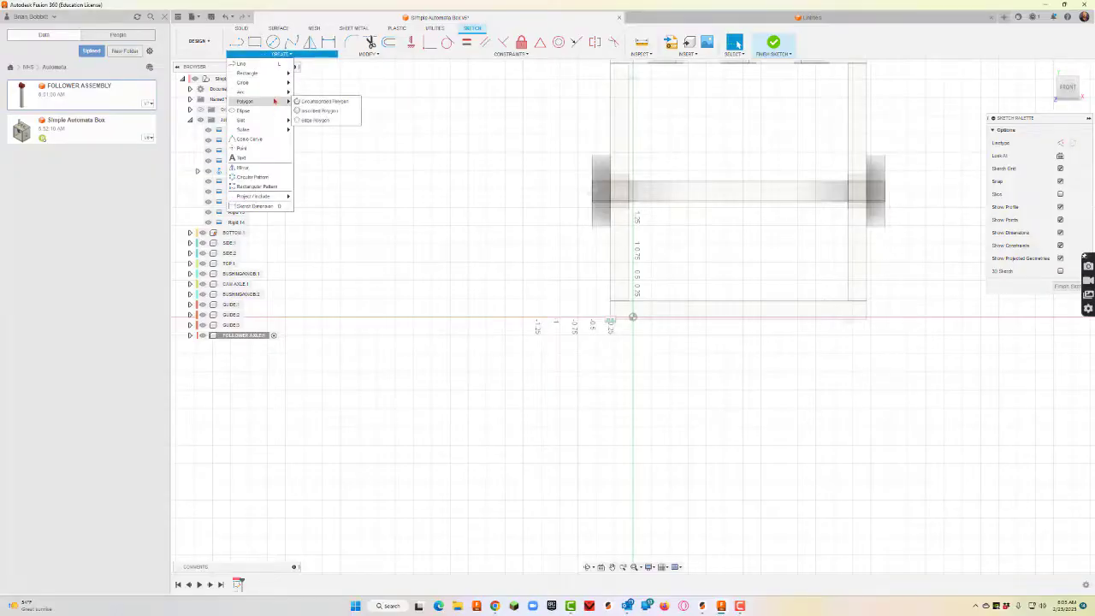
{"action": "mouse_move", "coordinate": [277, 73]}
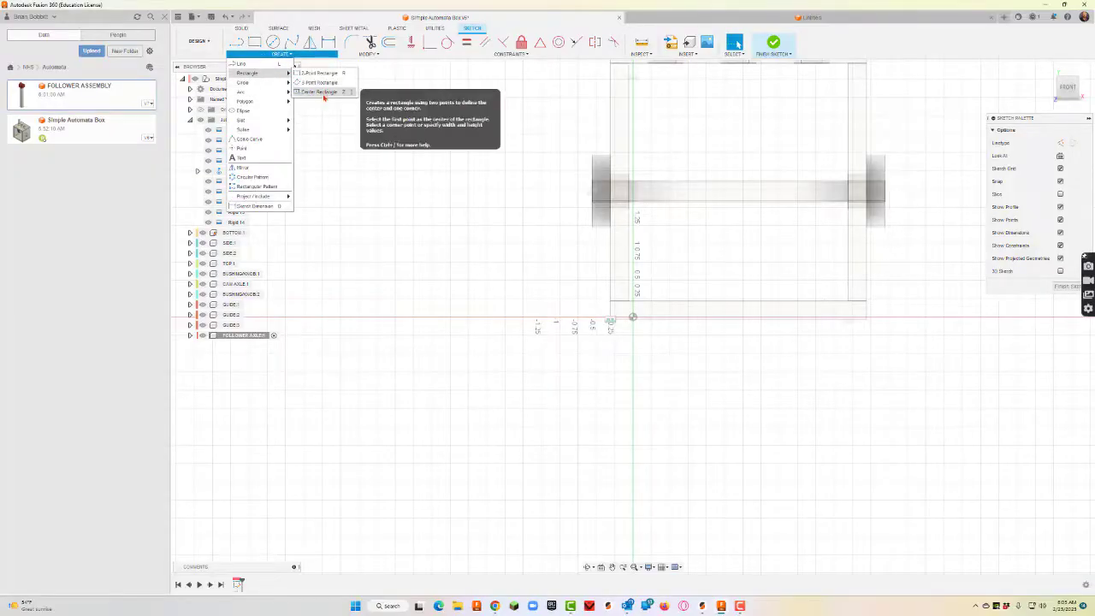
{"action": "left_click", "coordinate": [322, 93]}
{"action": "left_click", "coordinate": [378, 173]}
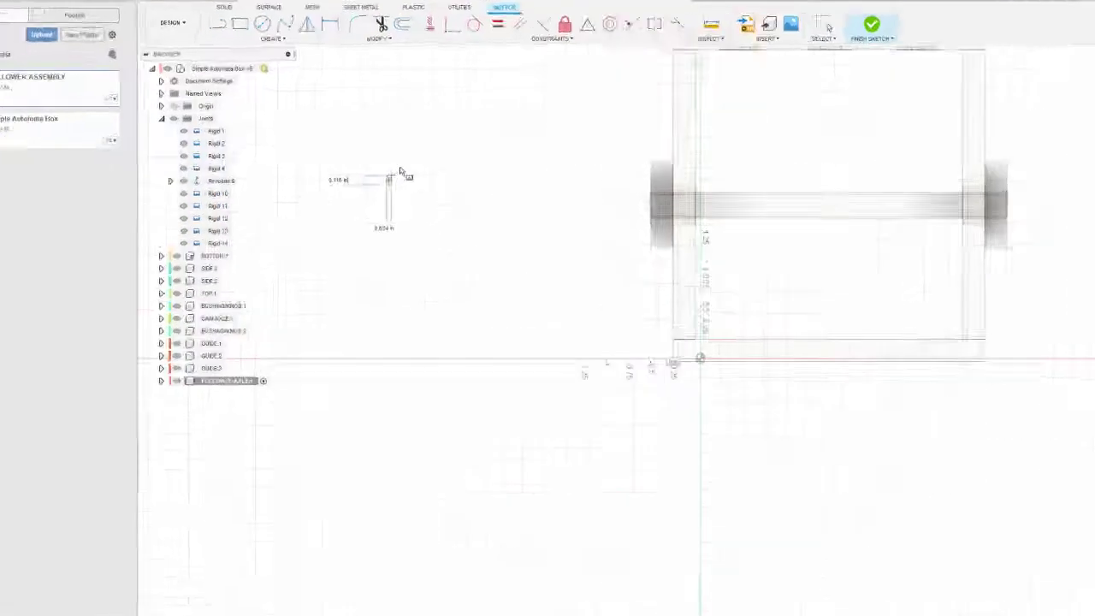
{"action": "key", "text": "BackSpace"}
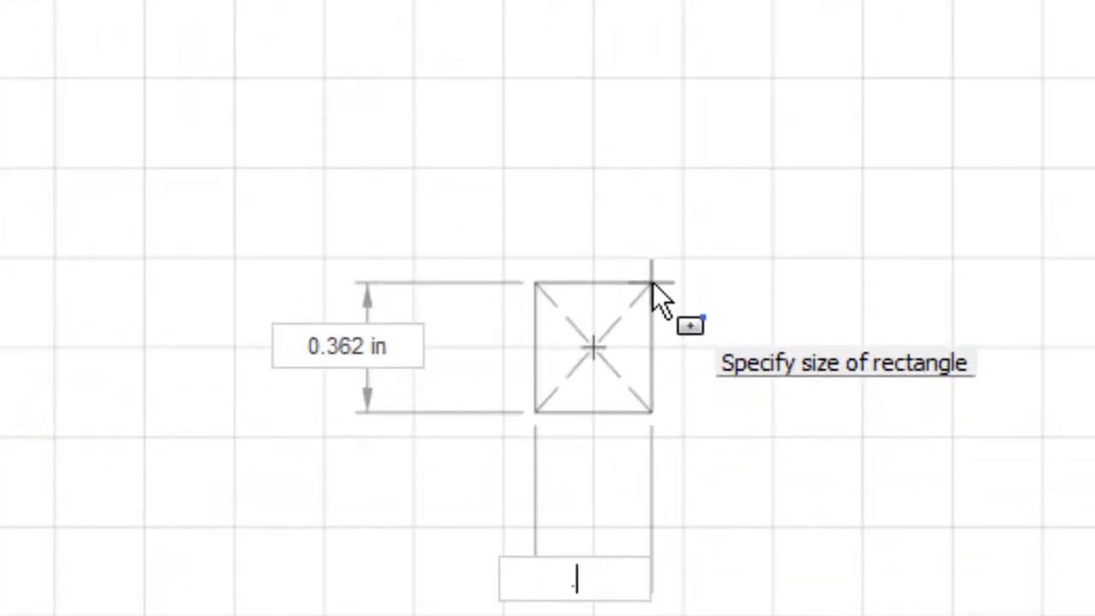
{"action": "type", "text": ".25"}
{"action": "key", "text": "Tab"}
{"action": "key", "text": "BackSpace"}
{"action": "type", "text": ".25"}
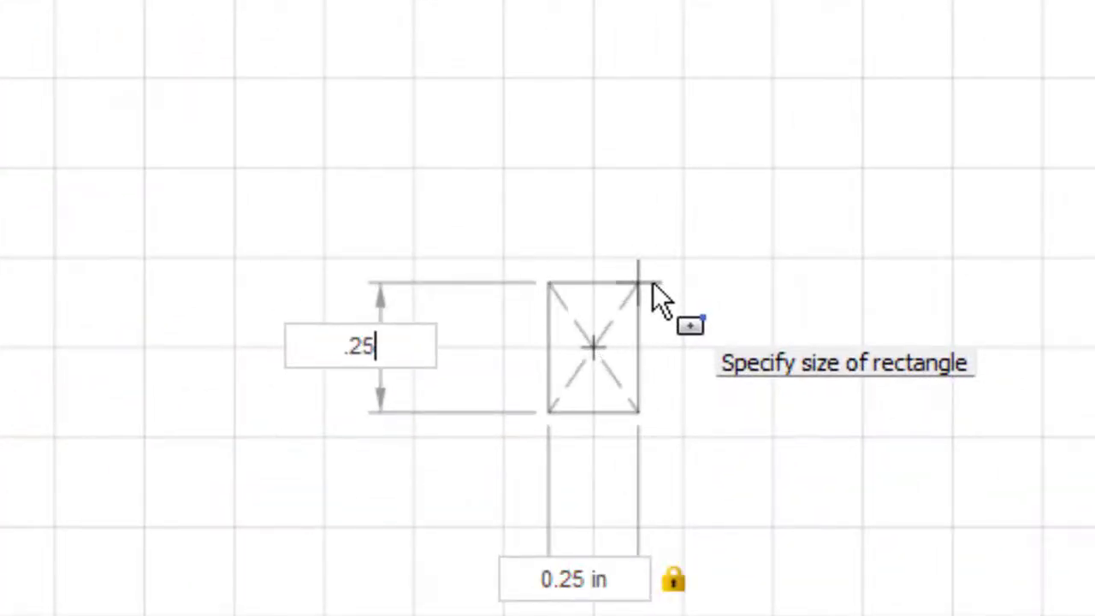
{"action": "key", "text": "Tab"}
{"action": "key", "text": "Return"}
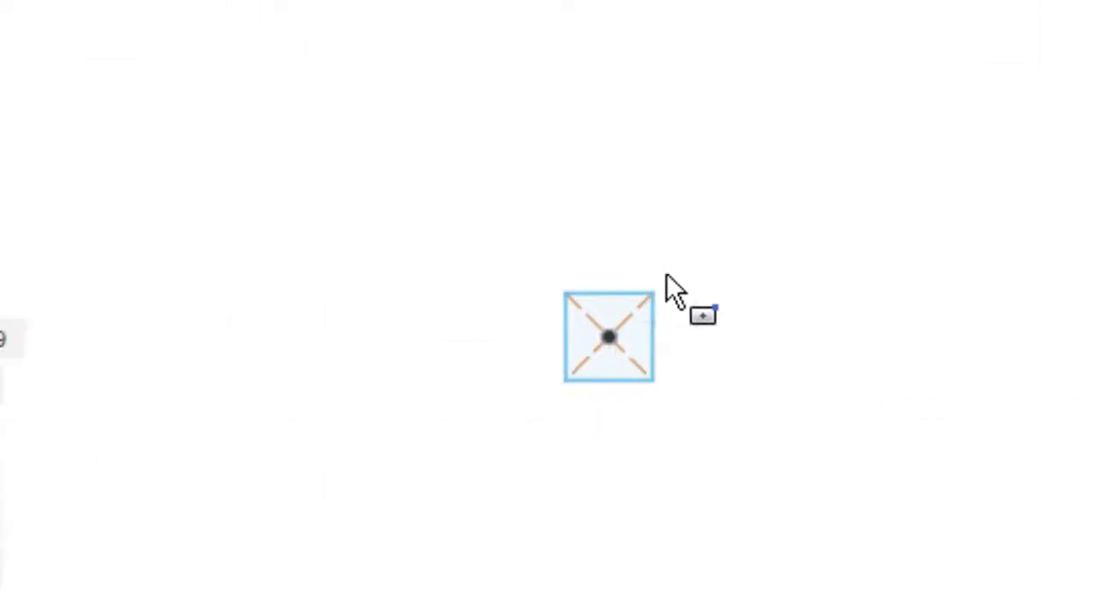
Extrude the square profile 3 in to form the follower axle
{"action": "key", "text": "e"}
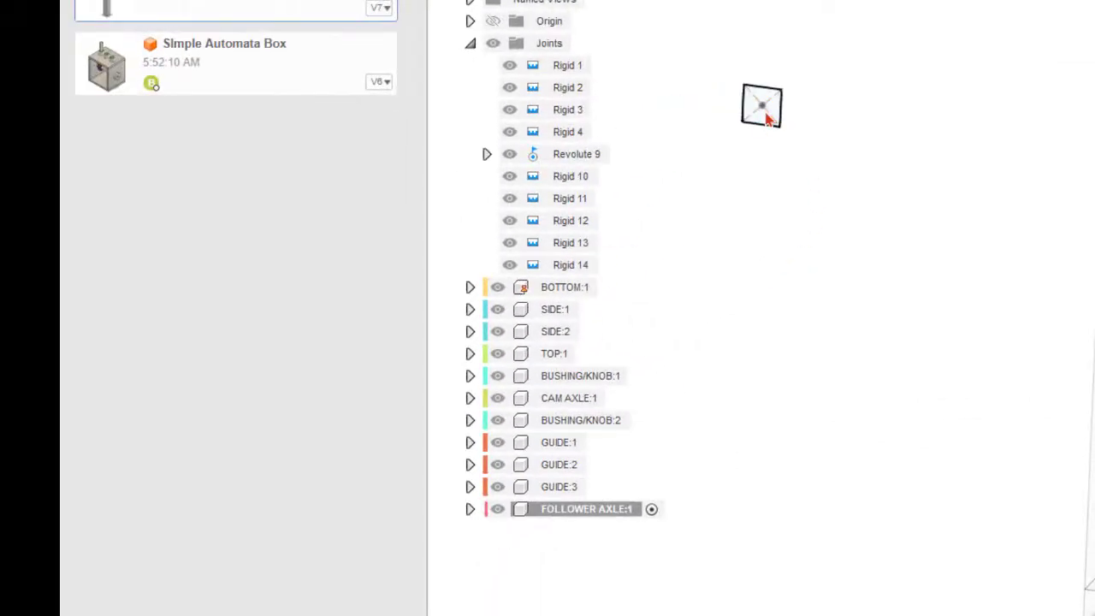
{"action": "left_click", "coordinate": [618, 349]}
{"action": "type", "text": "3"}
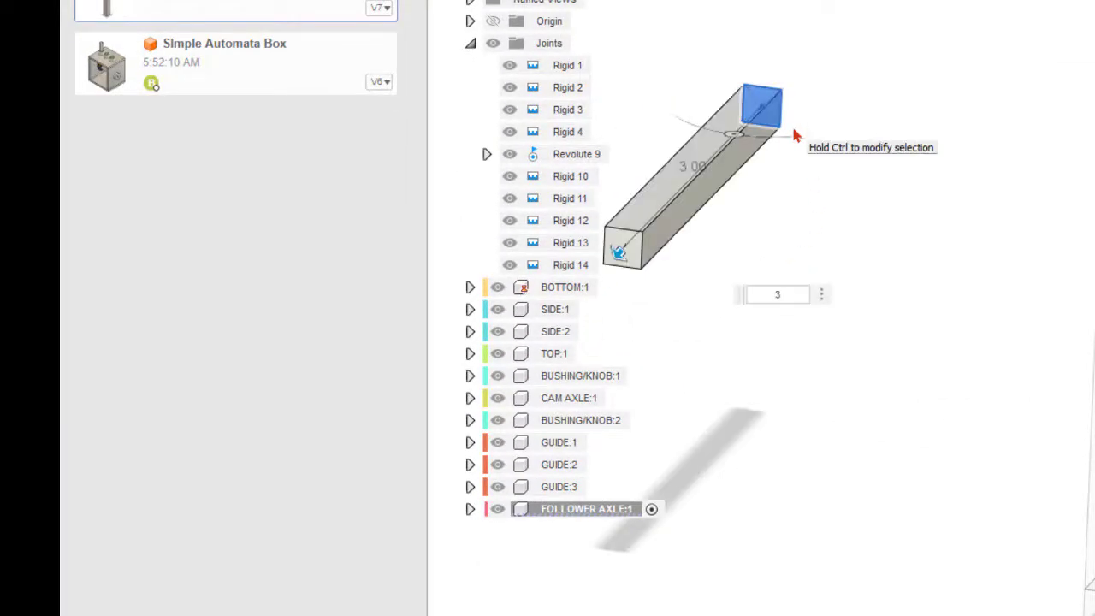
{"action": "key", "text": "Return"}
Create a new internal standard component named FOLLOWER TIP inside the follower axle component
{"action": "scroll", "coordinate": [632, 135], "scroll_direction": "up", "scroll_amount": 5}
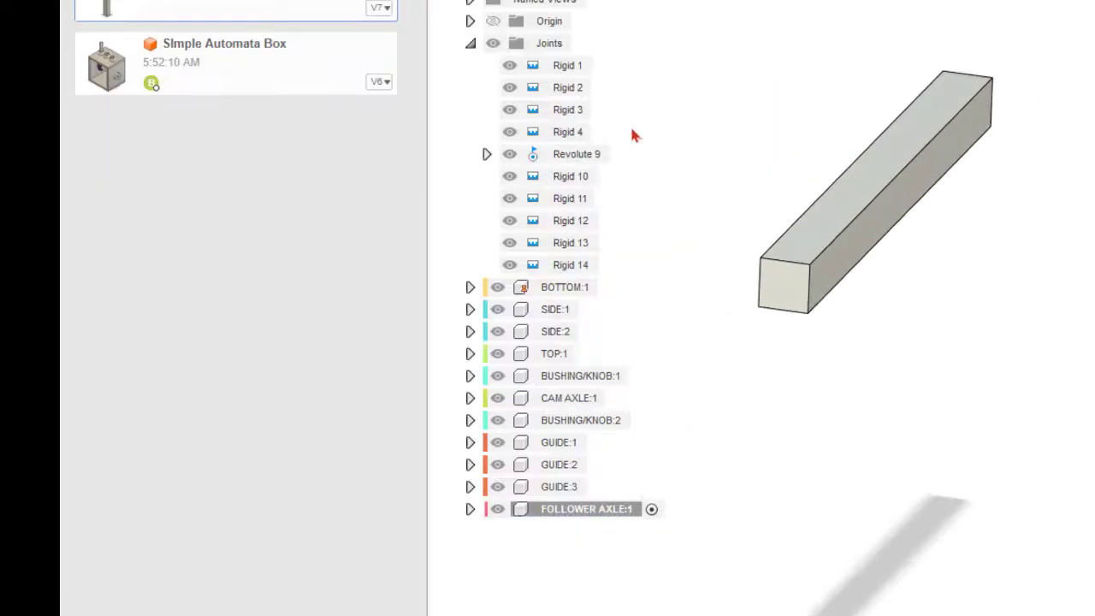
{"action": "scroll", "coordinate": [1069, 291], "scroll_direction": "down", "scroll_amount": 3}
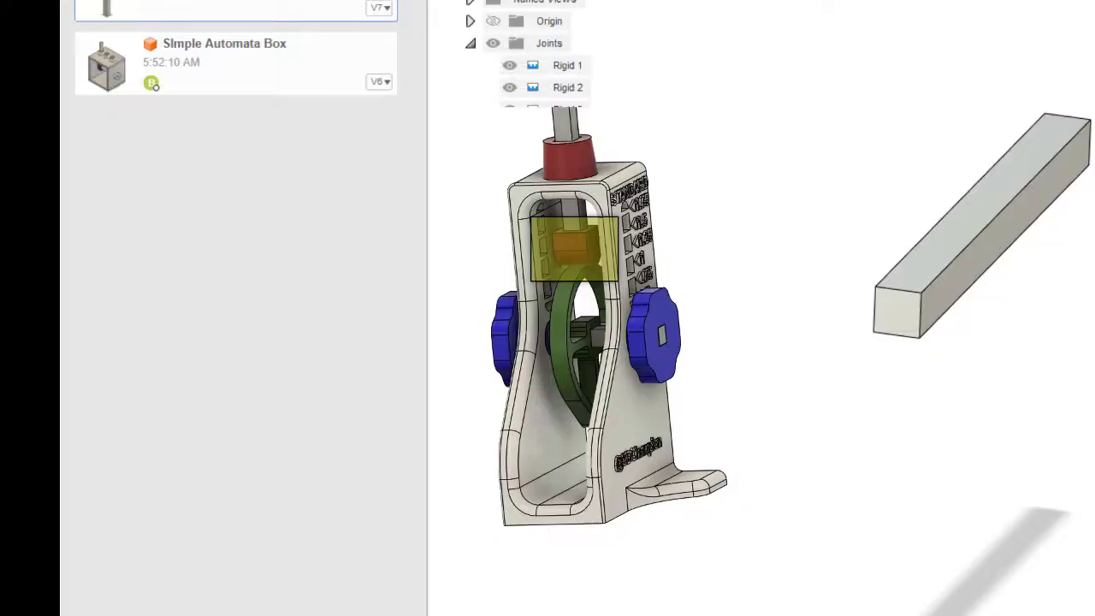
{"action": "middle_click_drag", "start_coordinate": [958, 283], "coordinate": [962, 325], "text": "shift"}
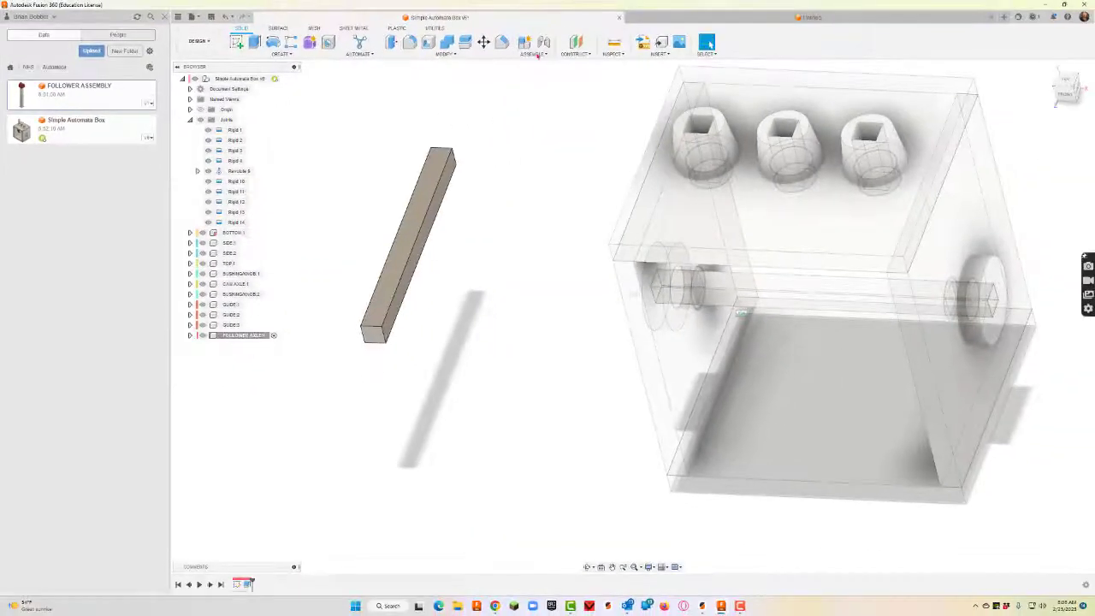
{"action": "left_click", "coordinate": [527, 43]}
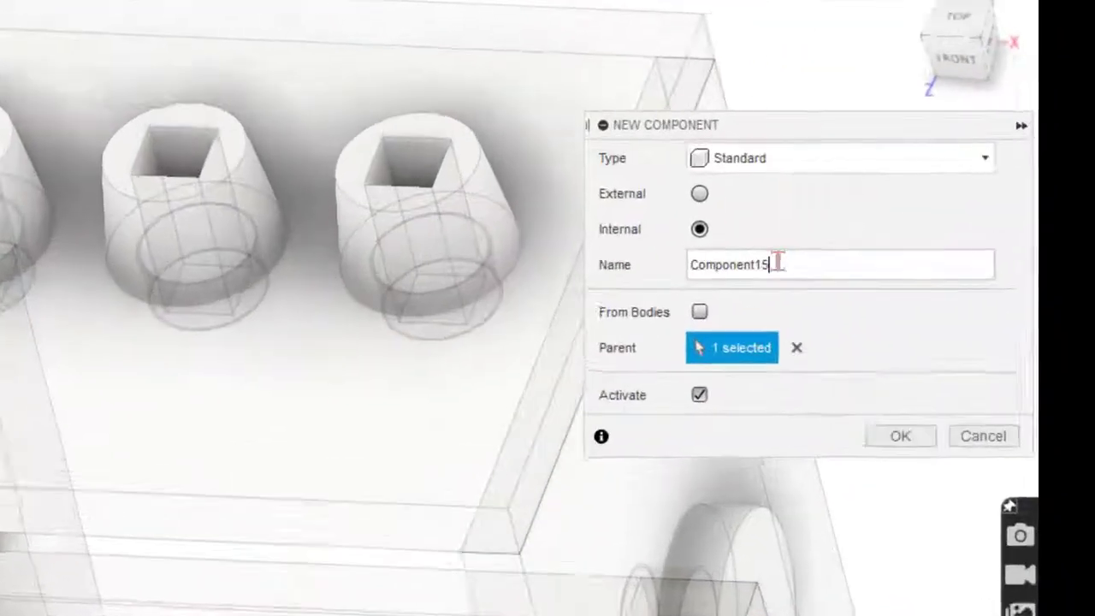
{"action": "left_click_drag", "start_coordinate": [777, 265], "coordinate": [687, 265]}
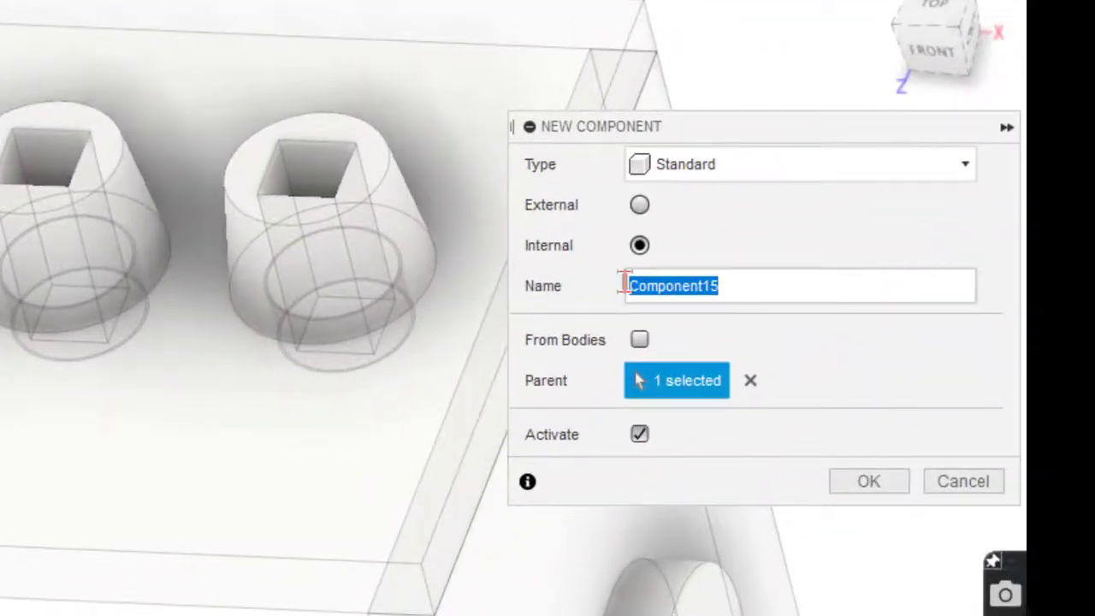
{"action": "type", "text": "FOLLOWER TIP"}
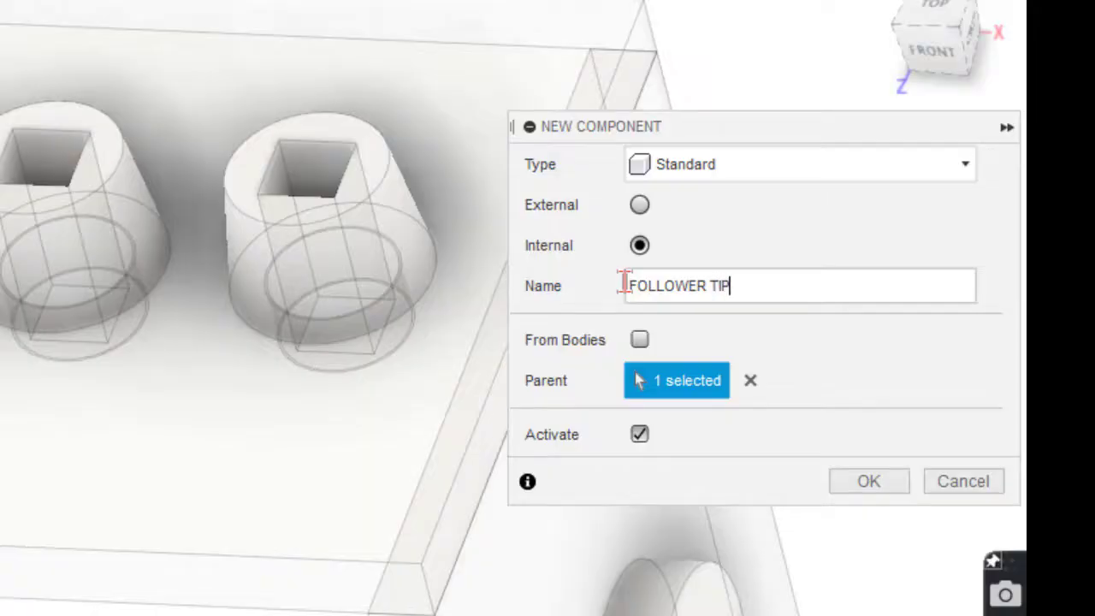
{"action": "key", "text": "Return"}
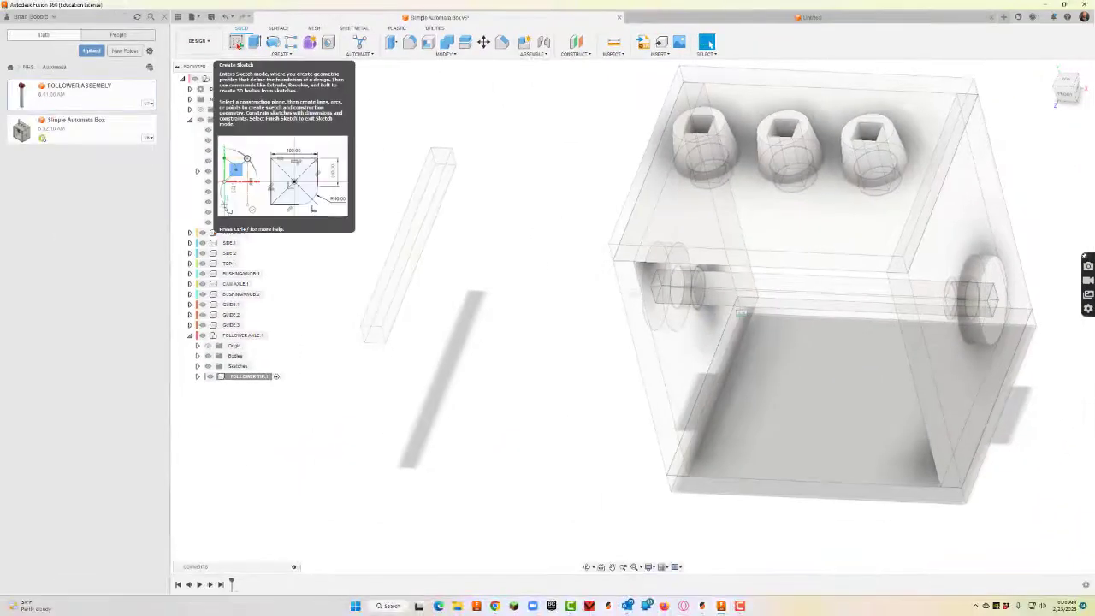
Sketch a center rectangle on the follower axle's front end face, centred on the axle, with width and height both .25+.02 in
{"action": "left_click", "coordinate": [237, 43]}
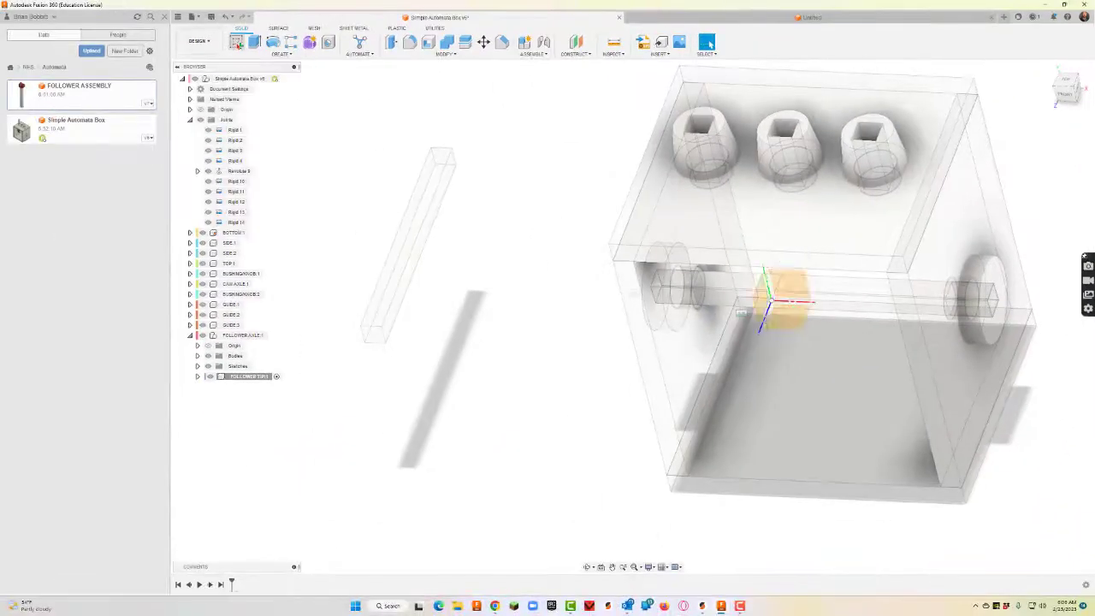
{"action": "left_click", "coordinate": [370, 341]}
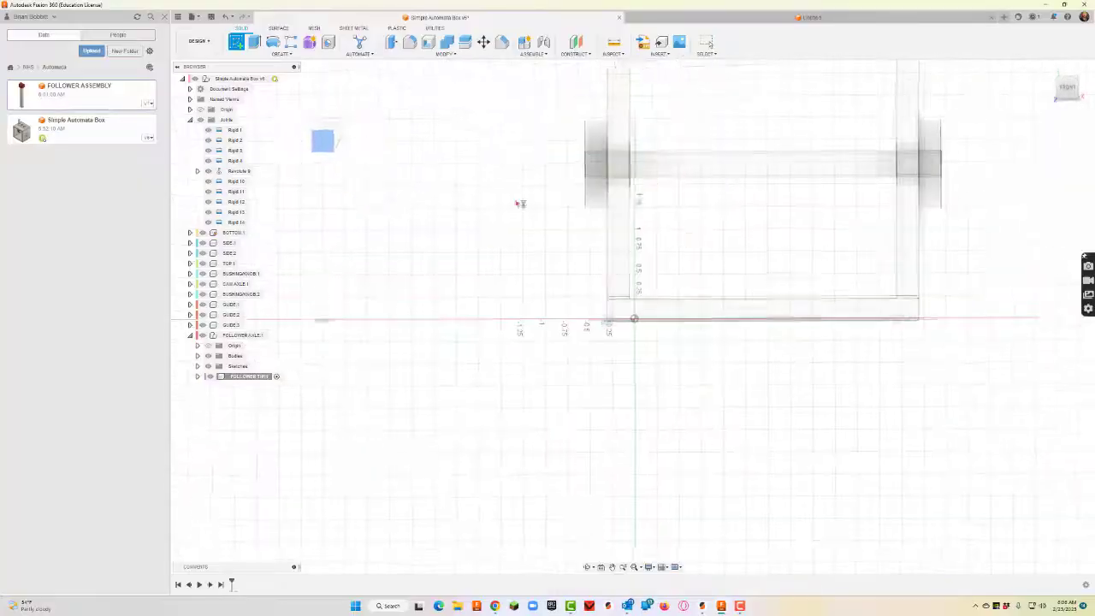
{"action": "left_click", "coordinate": [372, 162]}
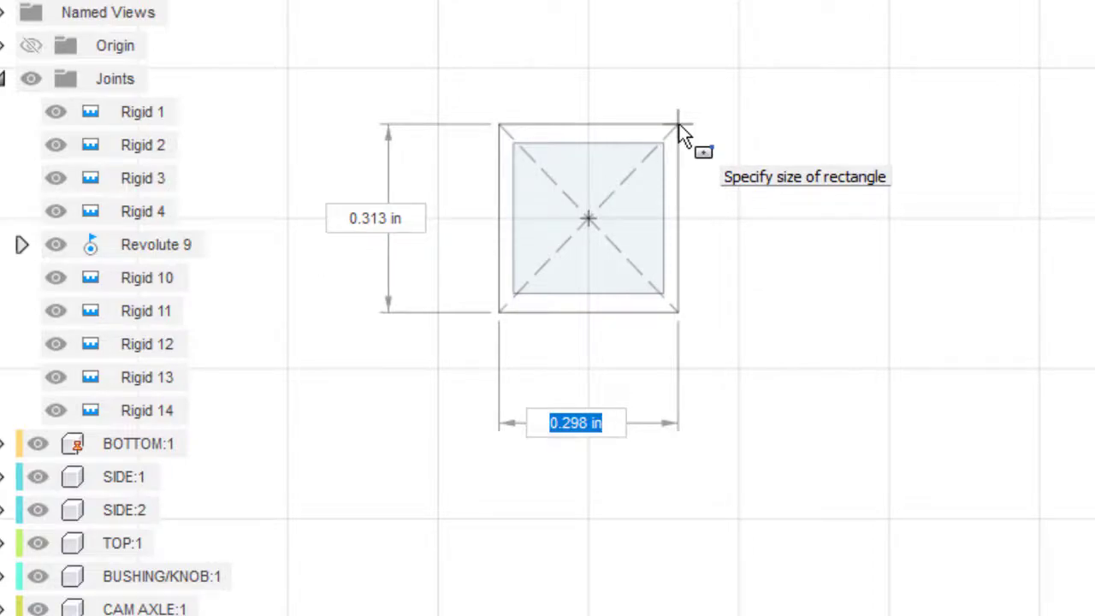
{"action": "type", "text": ".25+.02"}
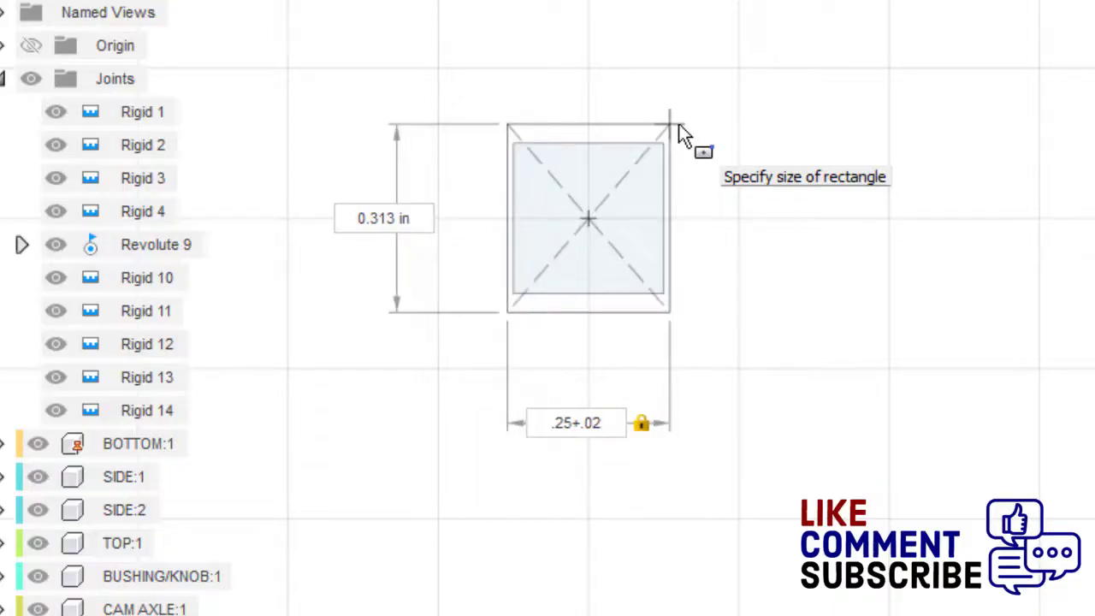
{"action": "key", "text": "Tab"}
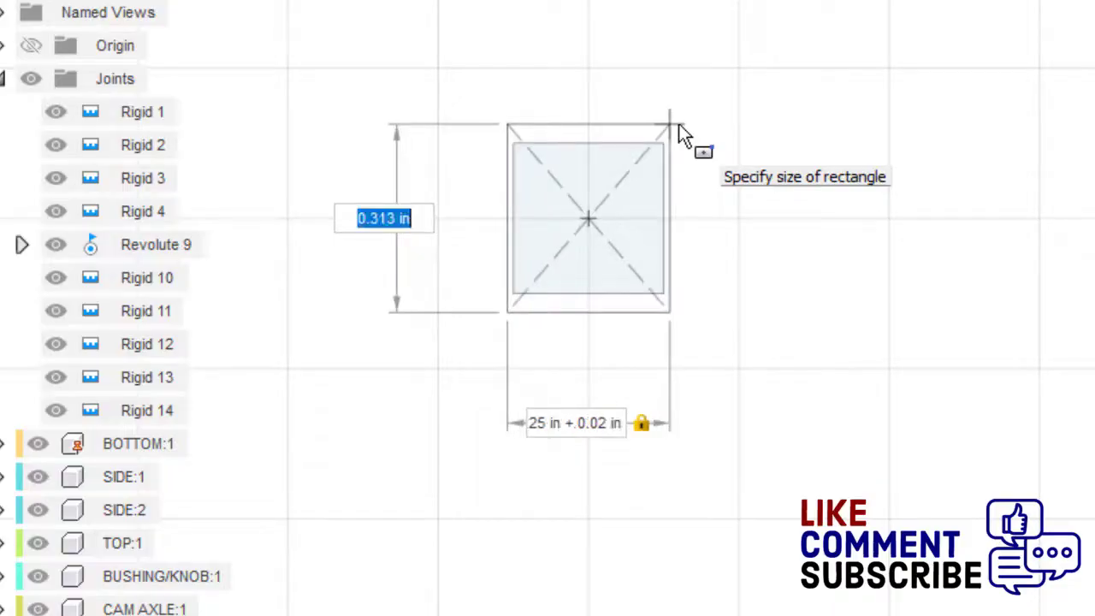
{"action": "key", "text": "BackSpace"}
{"action": "type", "text": ".25"}
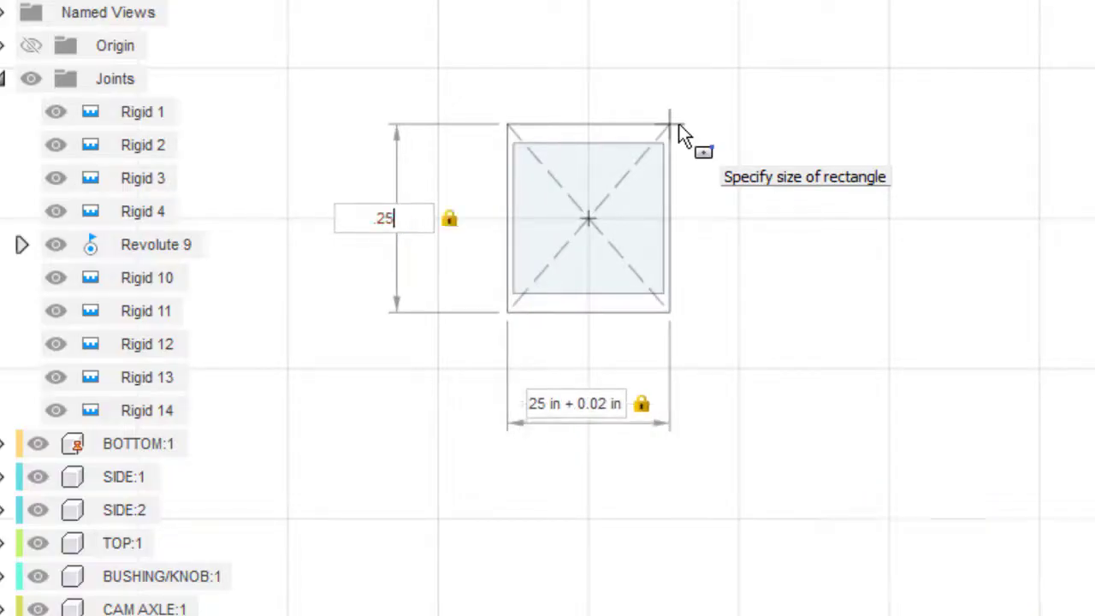
{"action": "type", "text": "+.02"}
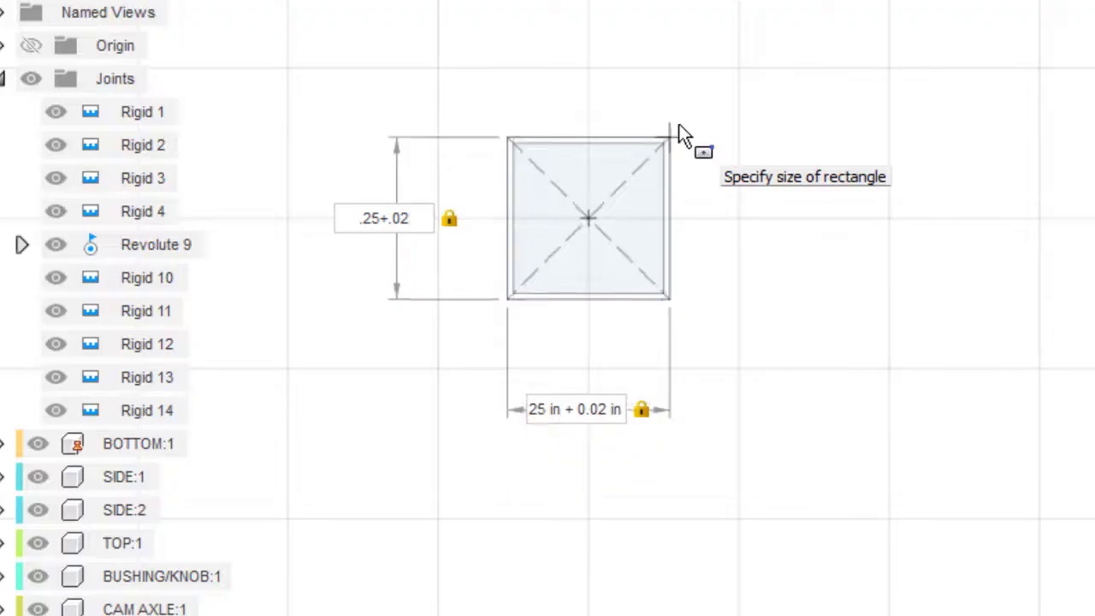
{"action": "key", "text": "Return"}
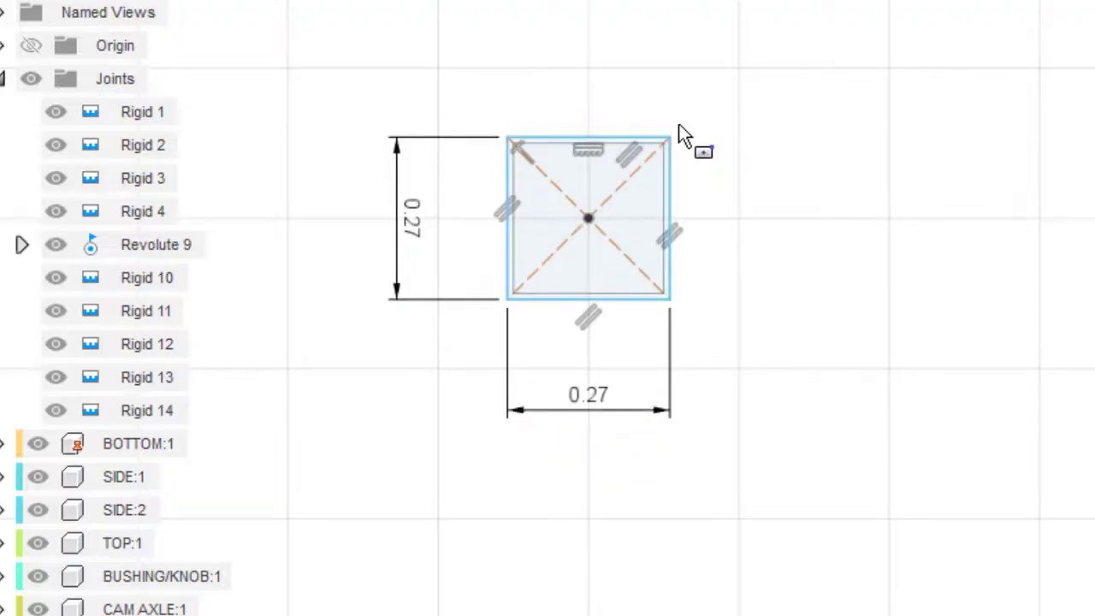
{"action": "key", "text": "Escape"}
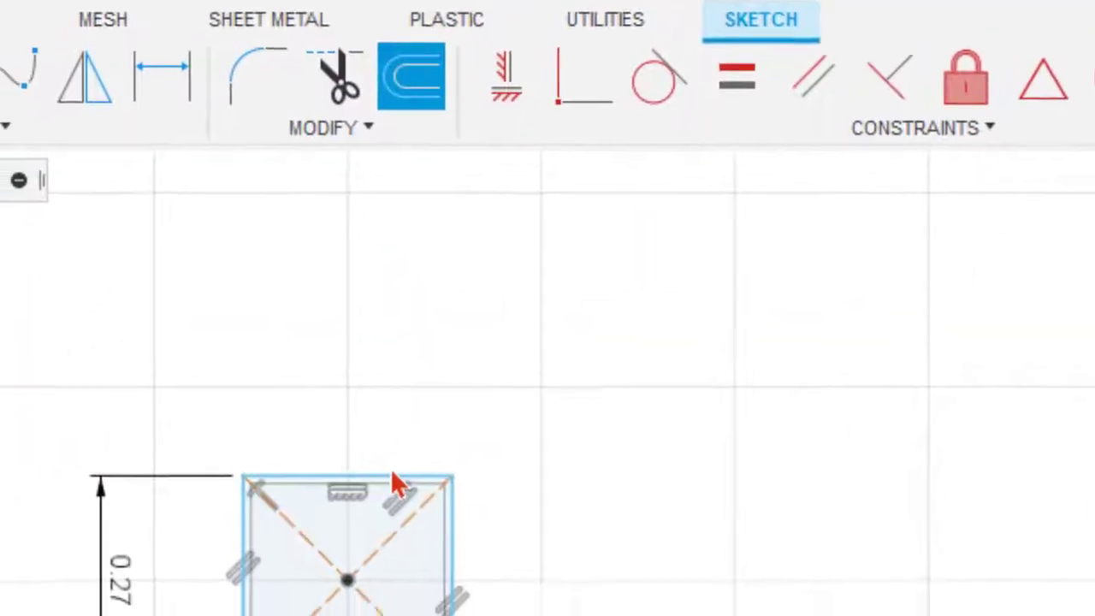
Offset the square outline around the axle's end outward by 0.1 in
{"action": "double_click", "coordinate": [615, 254]}
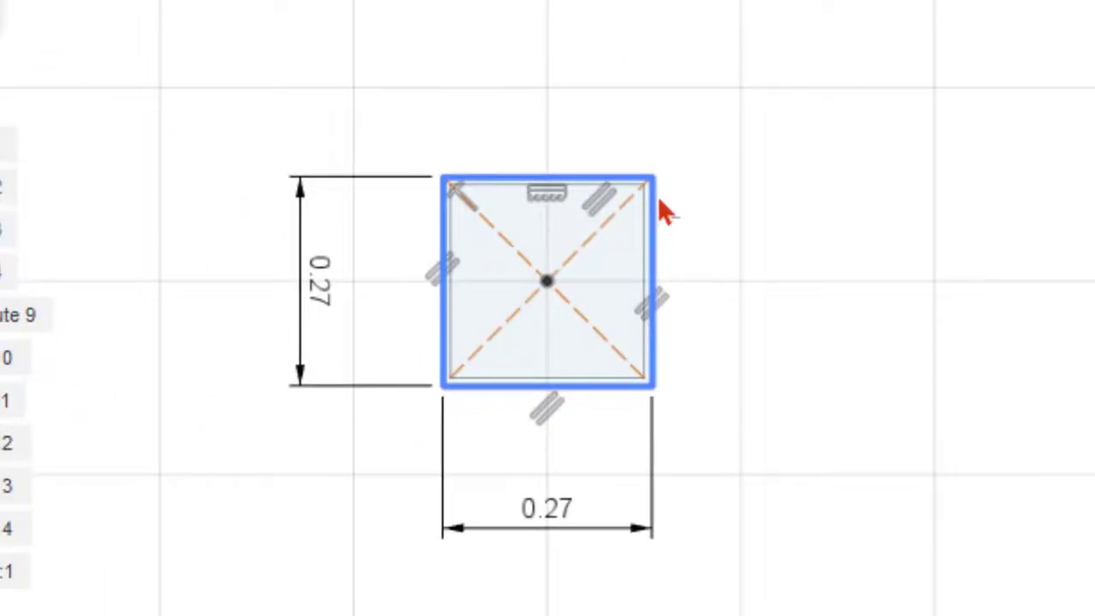
{"action": "key", "text": "o"}
{"action": "left_click_drag", "start_coordinate": [693, 192], "coordinate": [734, 201]}
{"action": "key", "text": "BackSpace"}
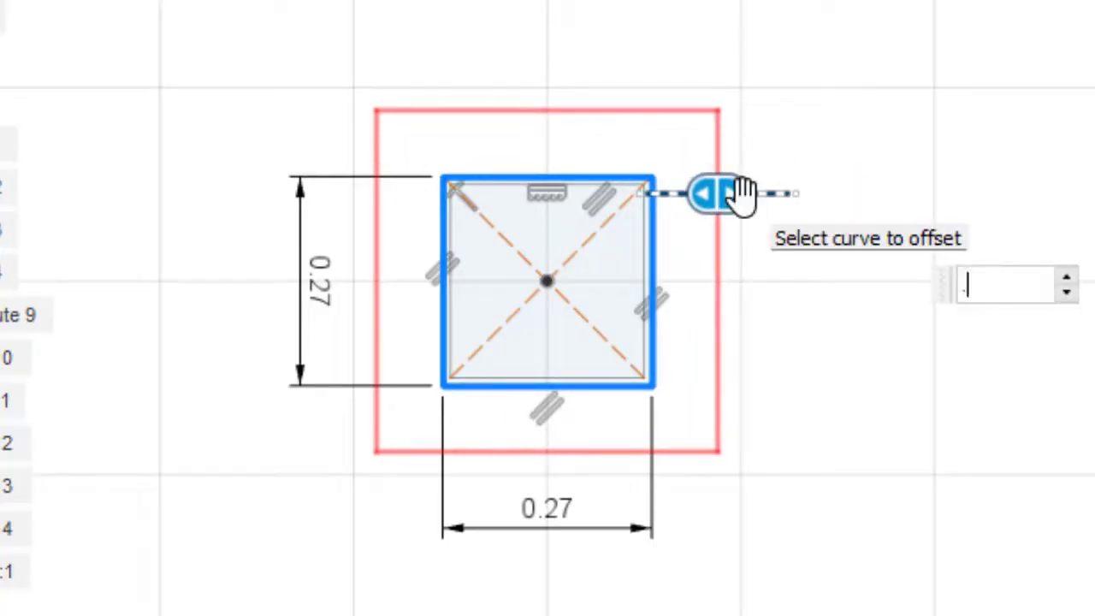
{"action": "type", "text": ".1"}
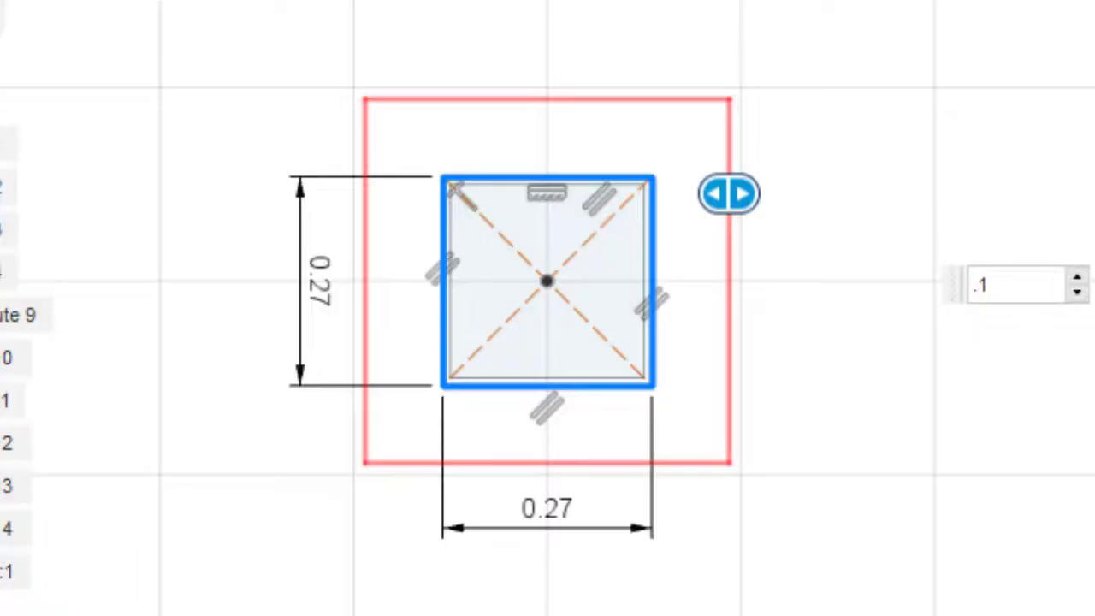
{"action": "key", "text": "Return"}
Extrude the ring between the two squares -0.20 in back along the axle to form the follower tip's socket
{"action": "key", "text": "e"}
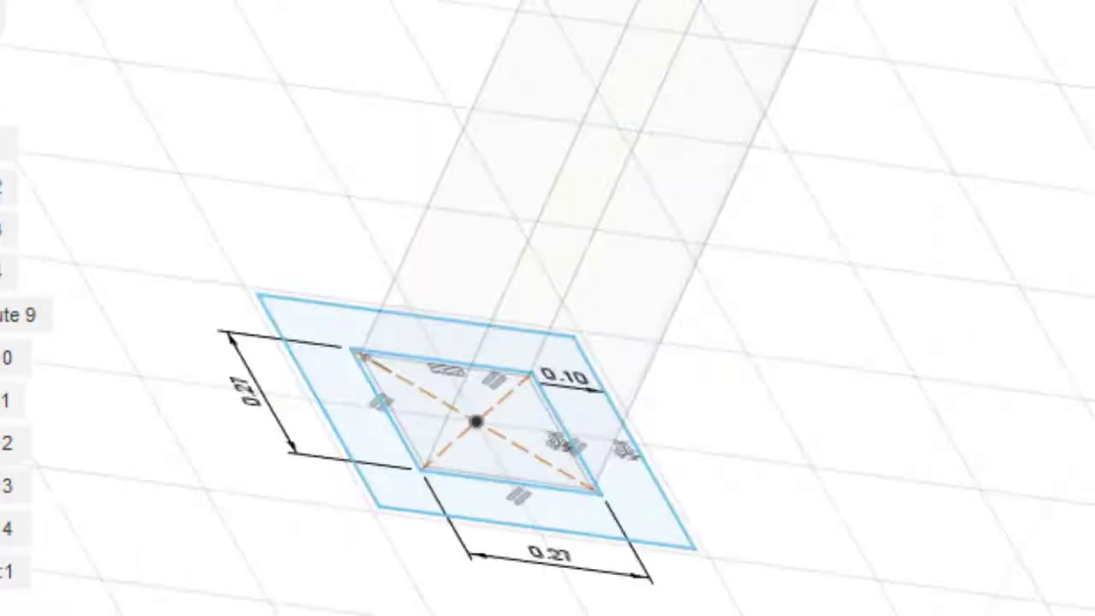
{"action": "left_click", "coordinate": [333, 331]}
{"action": "left_click_drag", "start_coordinate": [500, 504], "coordinate": [588, 407]}
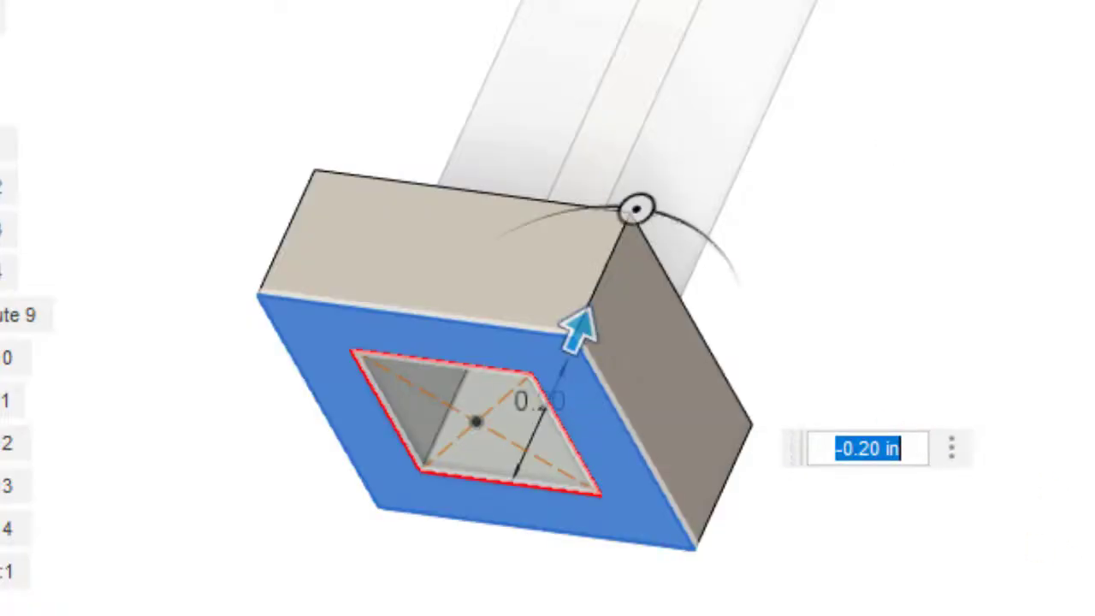
{"action": "key", "text": "Return"}
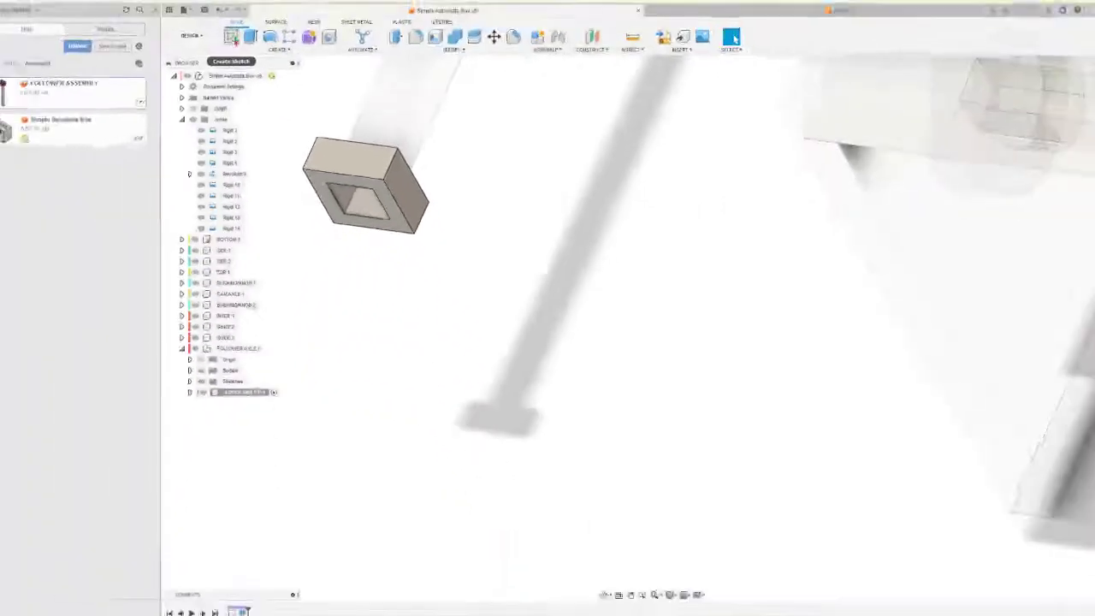
Sketch a two-point rectangle on the follower tip's front face, from corner to opposite corner of its outer square
{"action": "left_click", "coordinate": [231, 36]}
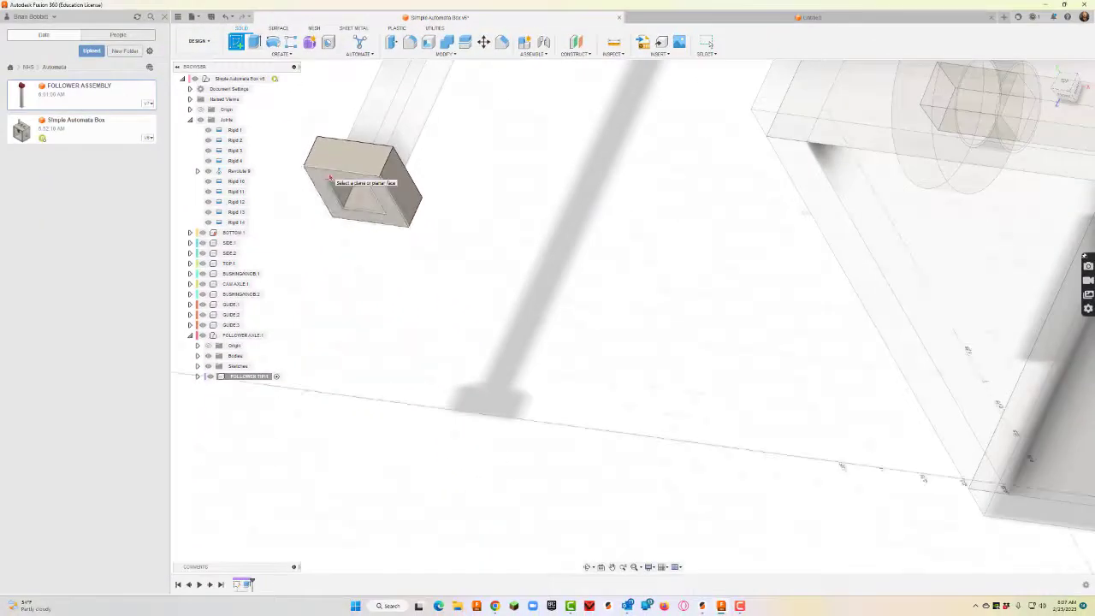
{"action": "left_click", "coordinate": [330, 177]}
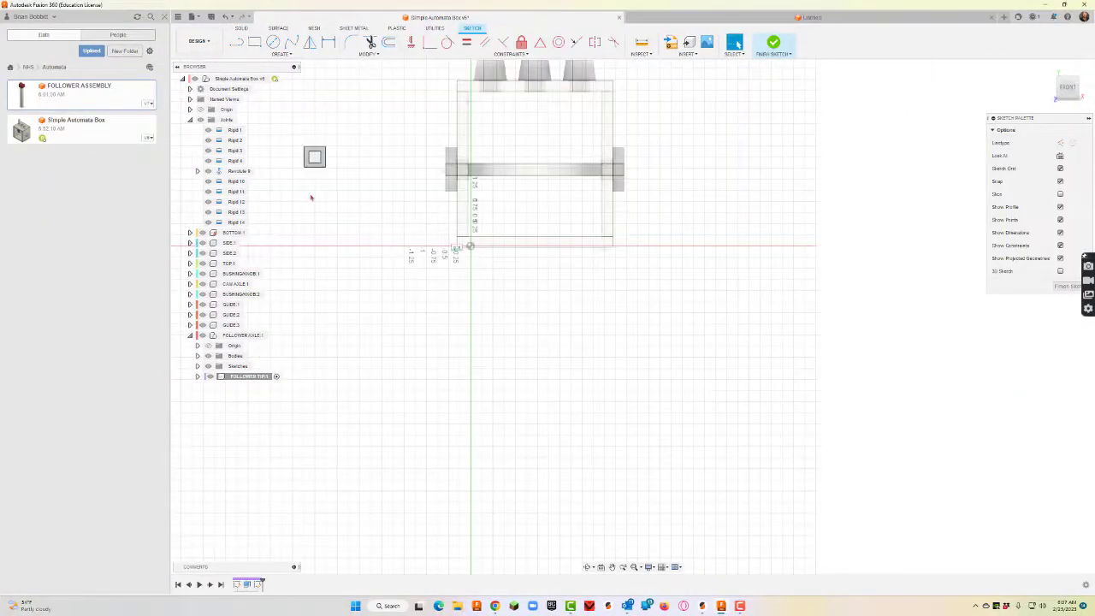
{"action": "middle_click_drag", "start_coordinate": [331, 203], "coordinate": [534, 297]}
{"action": "scroll", "coordinate": [514, 247], "scroll_direction": "up", "scroll_amount": 6}
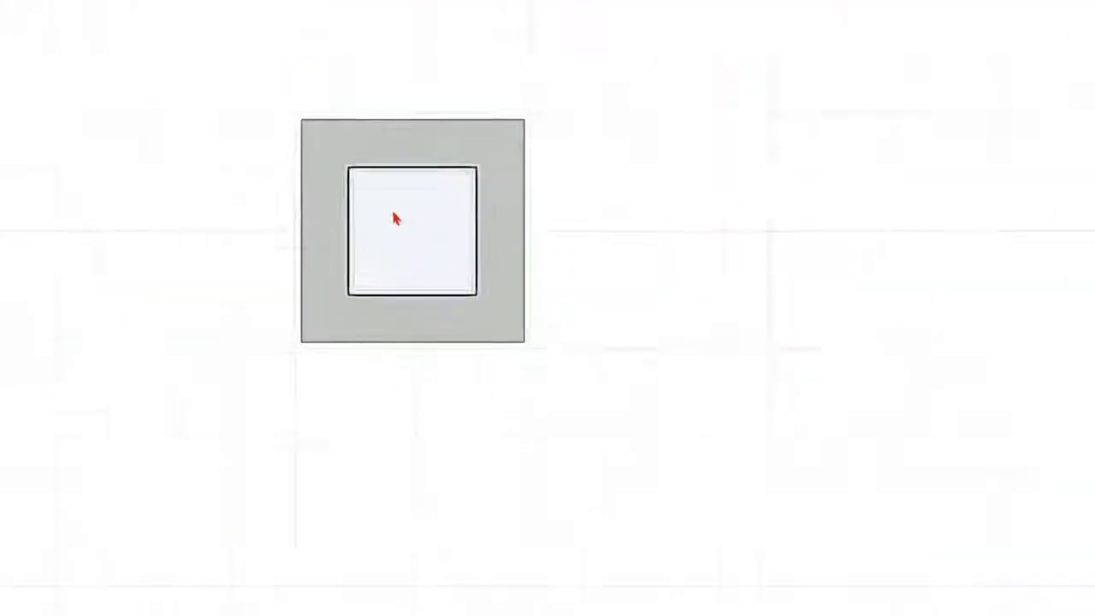
{"action": "scroll", "coordinate": [393, 212], "scroll_direction": "up", "scroll_amount": 3}
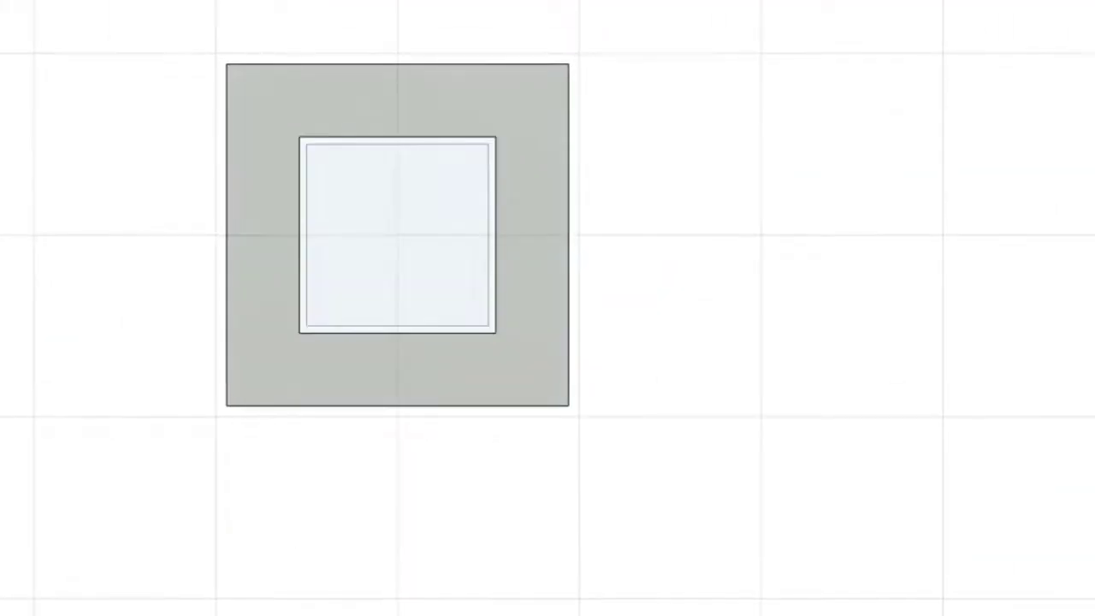
{"action": "left_click", "coordinate": [227, 63]}
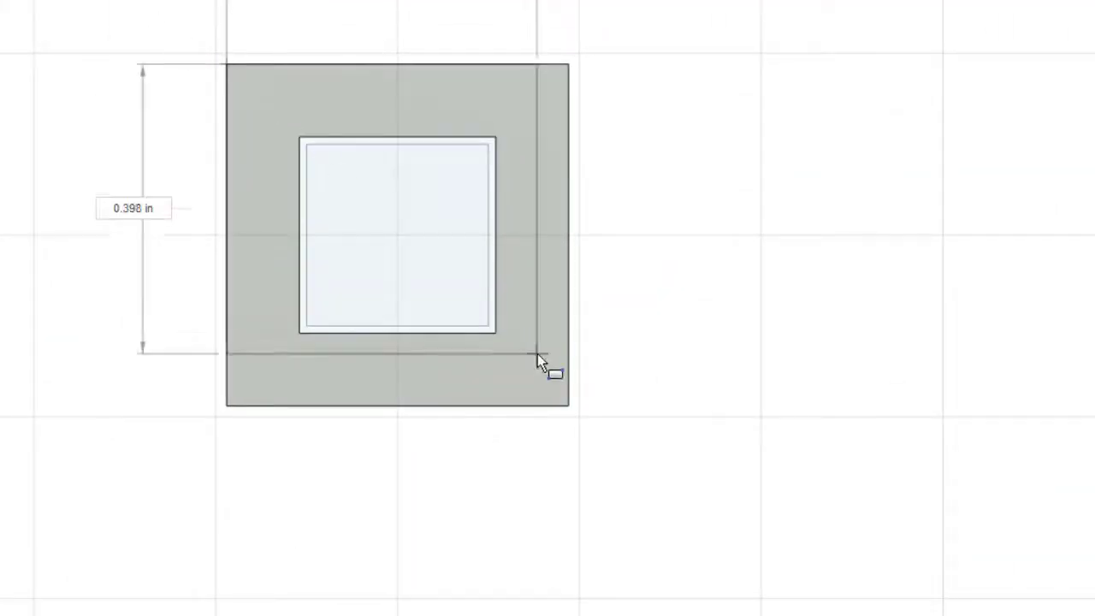
{"action": "left_click", "coordinate": [570, 407]}
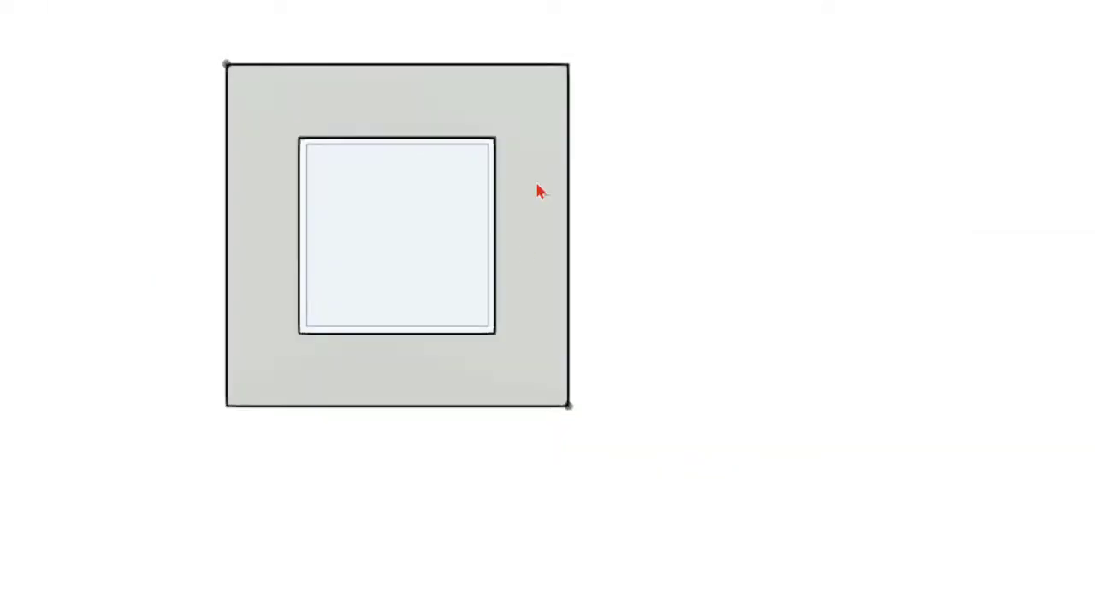
Extrude the entire front square, including the area over the socket opening, forward to close the follower tip
{"action": "left_click", "coordinate": [538, 185]}
{"action": "left_click", "coordinate": [468, 203]}
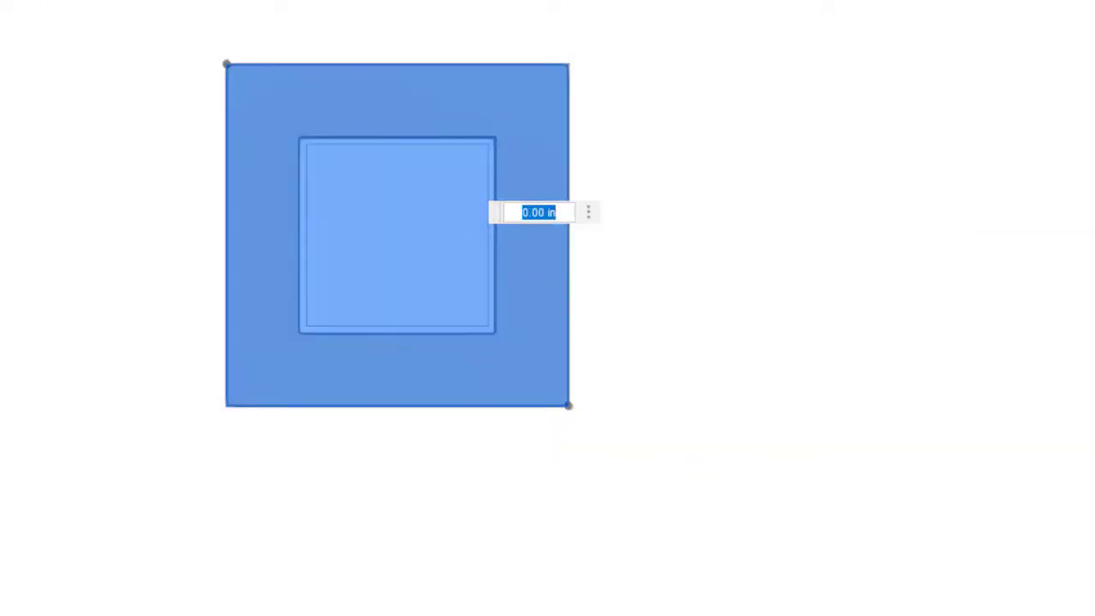
{"action": "middle_click_drag", "start_coordinate": [727, 556], "coordinate": [629, 496], "text": "shift"}
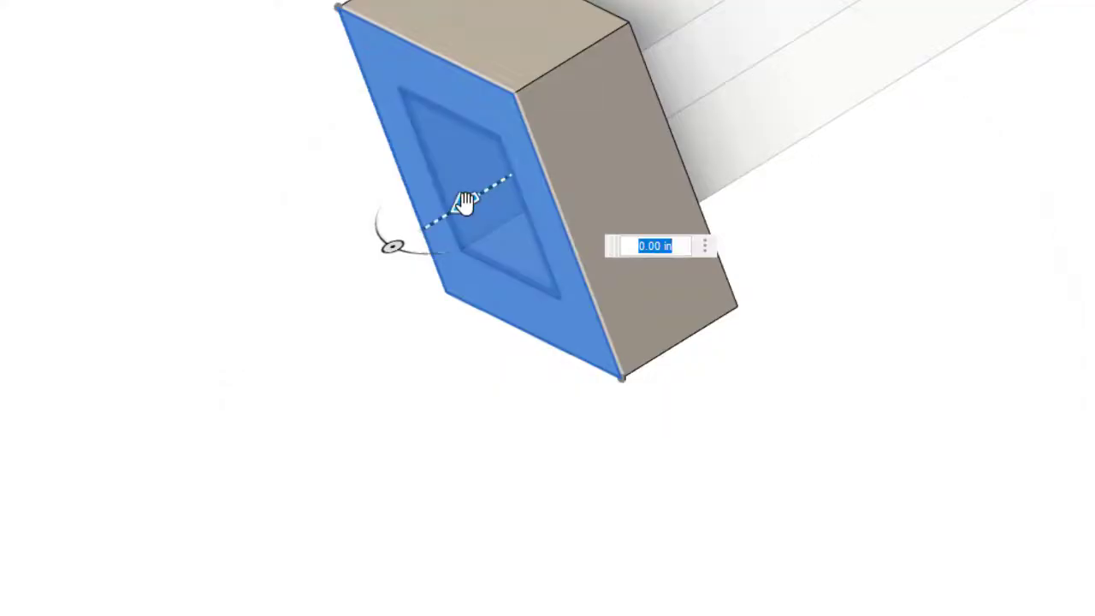
{"action": "left_click_drag", "start_coordinate": [461, 205], "coordinate": [359, 254]}
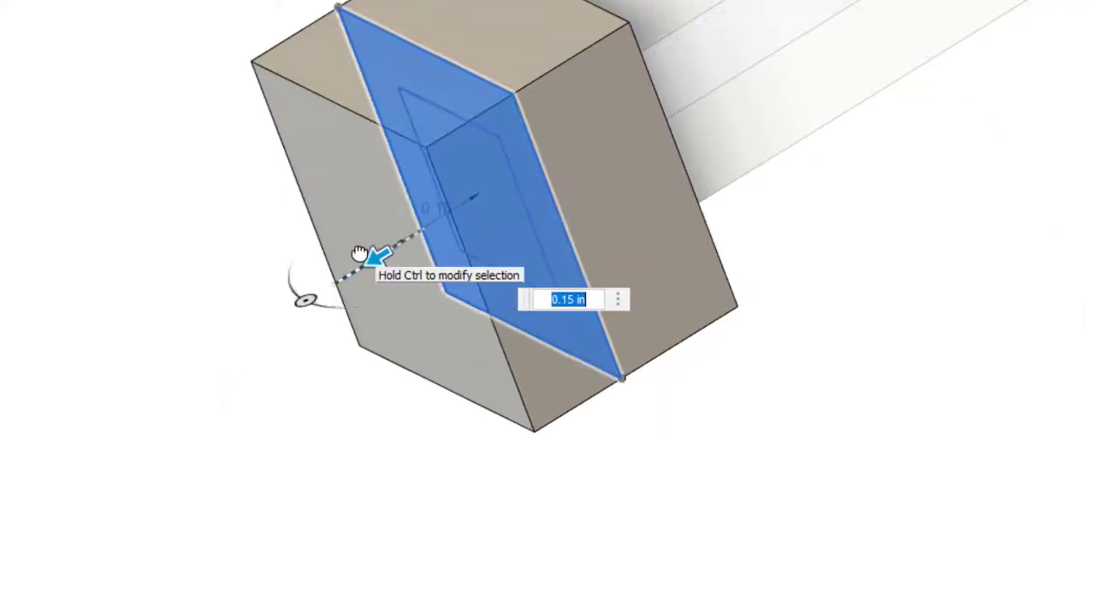
{"action": "key", "text": "BackSpace"}
{"action": "key", "text": "Return"}
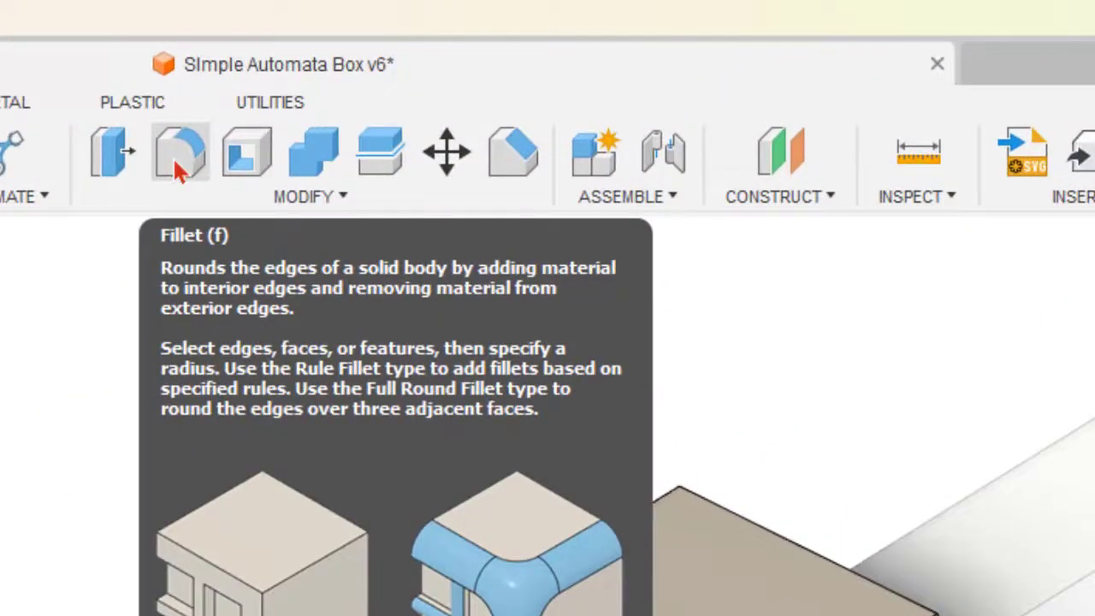
Fillet two opposite front edges of the follower tip with a .235 in radius to form a fully rounded nose
{"action": "left_click", "coordinate": [409, 47]}
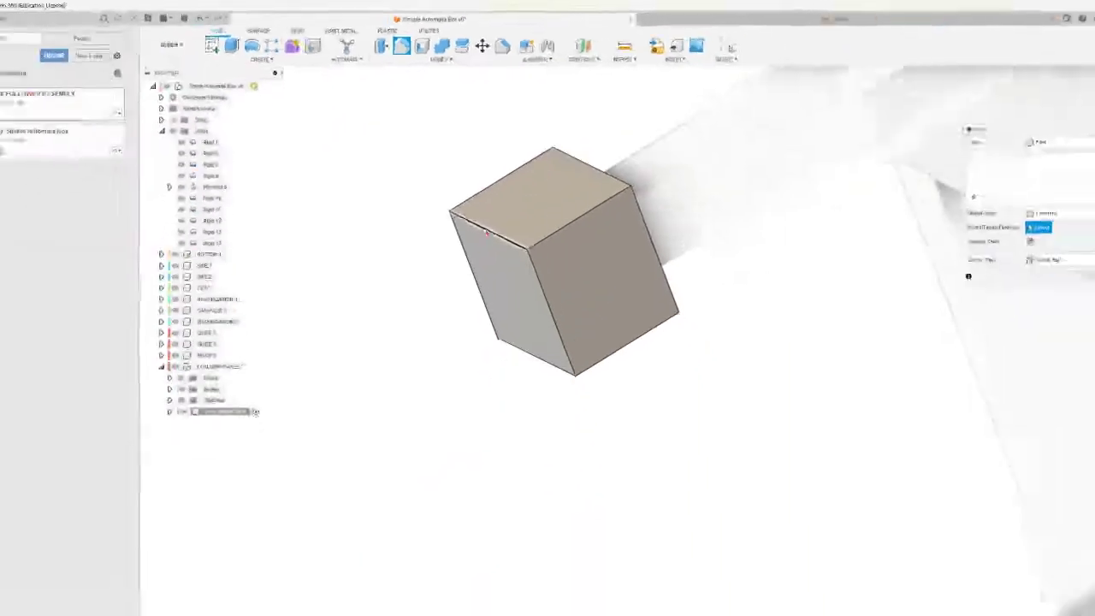
{"action": "left_click", "coordinate": [466, 610]}
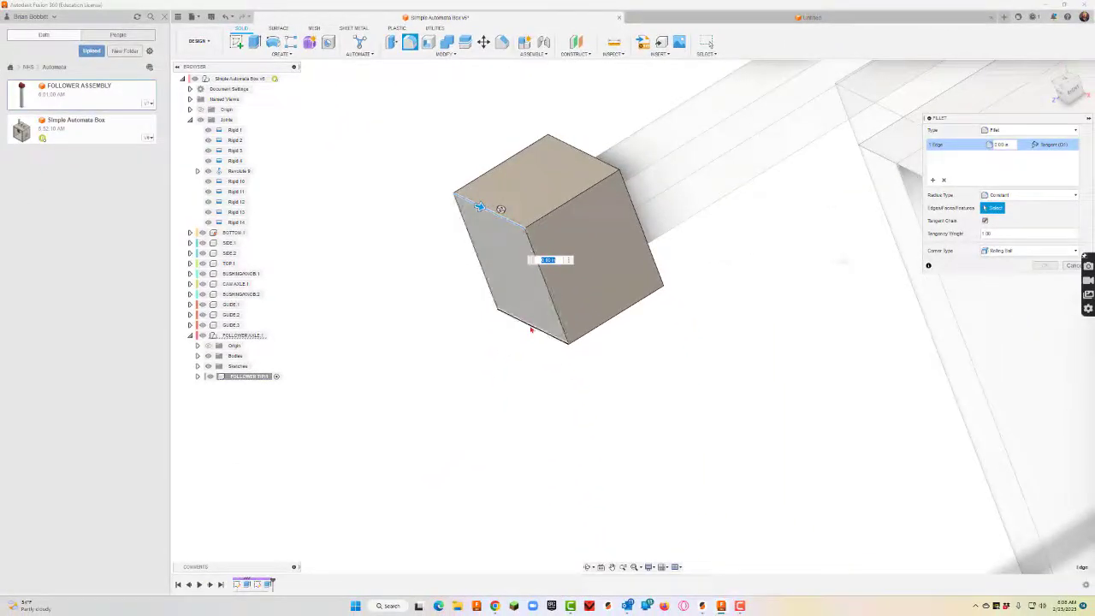
{"action": "left_click", "coordinate": [531, 327]}
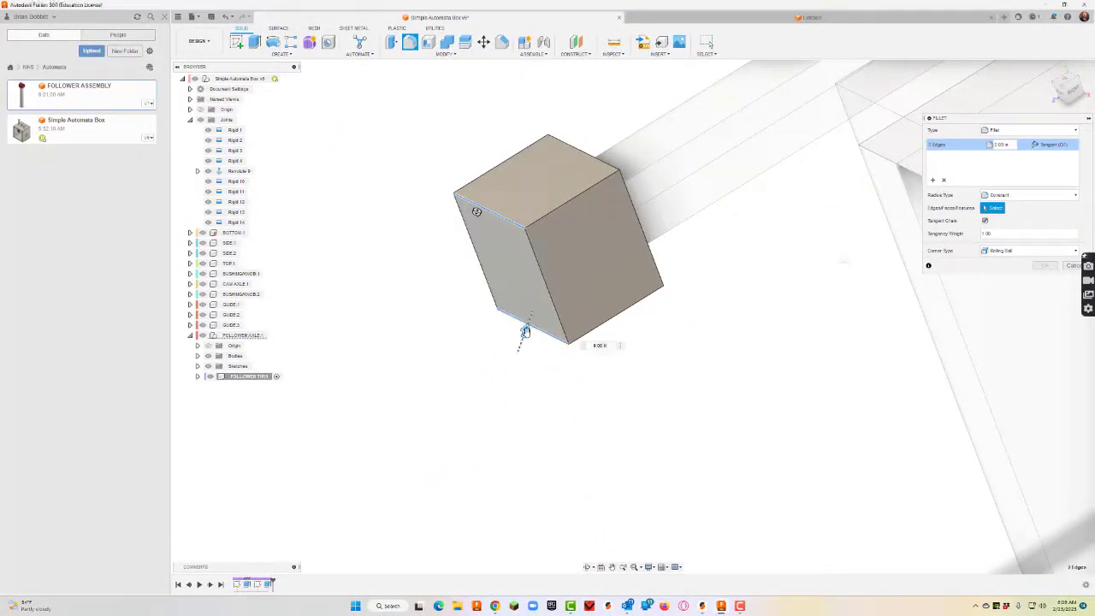
{"action": "left_click_drag", "start_coordinate": [527, 325], "coordinate": [536, 305]}
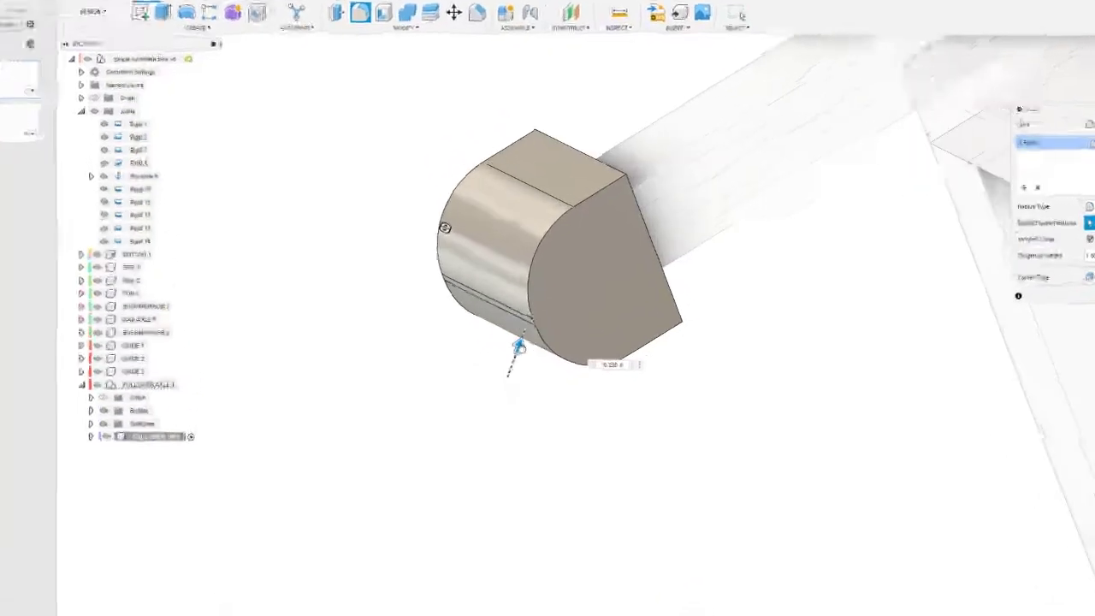
{"action": "left_click_drag", "start_coordinate": [520, 347], "coordinate": [522, 349]}
{"action": "left_click_drag", "start_coordinate": [454, 536], "coordinate": [450, 540]}
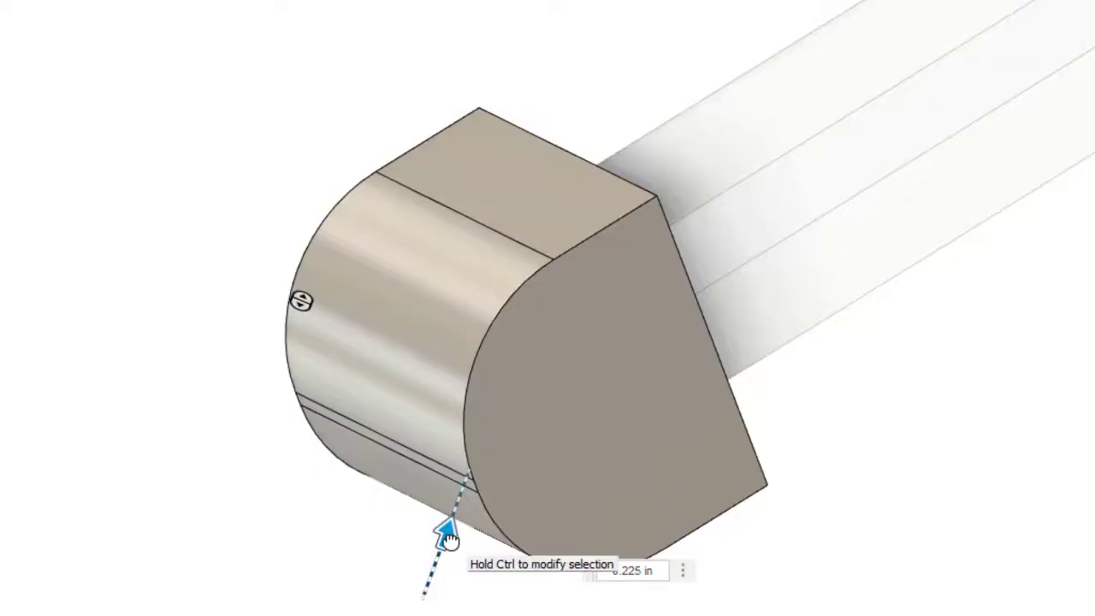
{"action": "left_click_drag", "start_coordinate": [449, 539], "coordinate": [447, 531]}
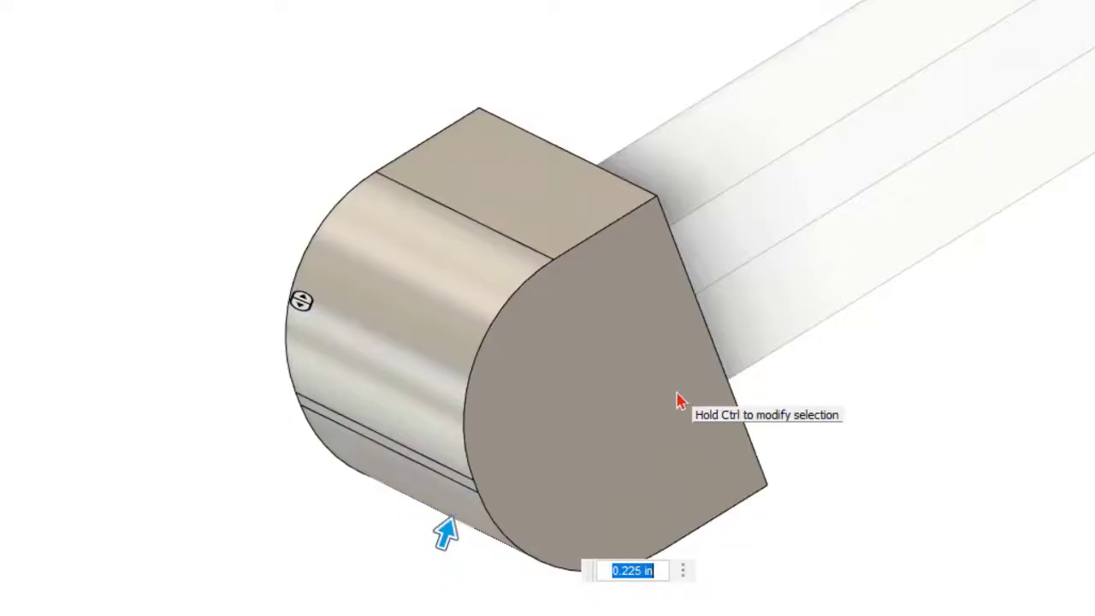
{"action": "type", "text": ".23"}
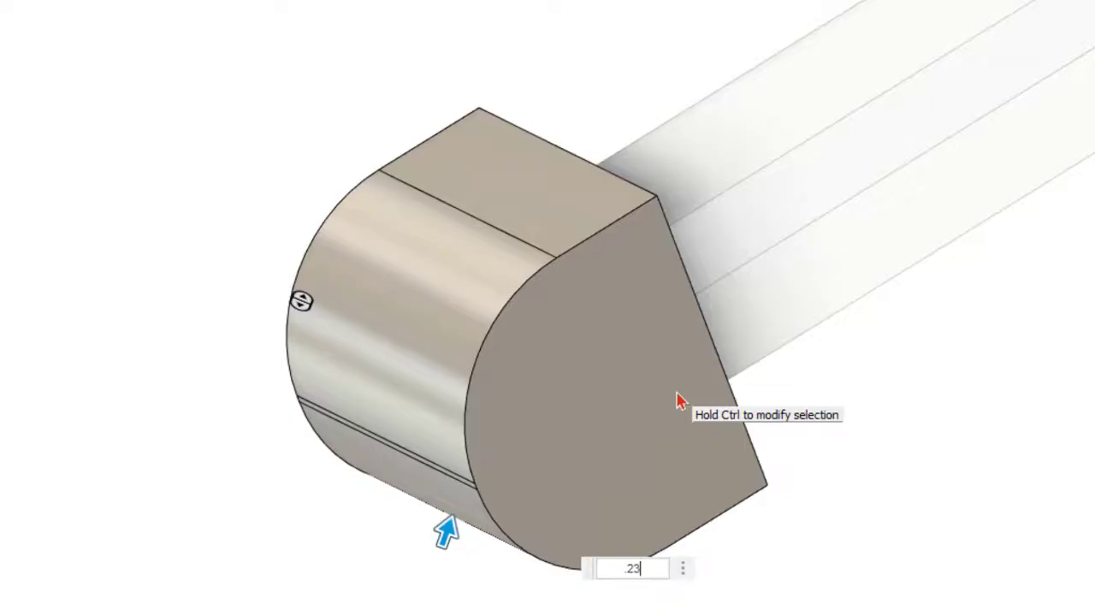
{"action": "type", "text": "5"}
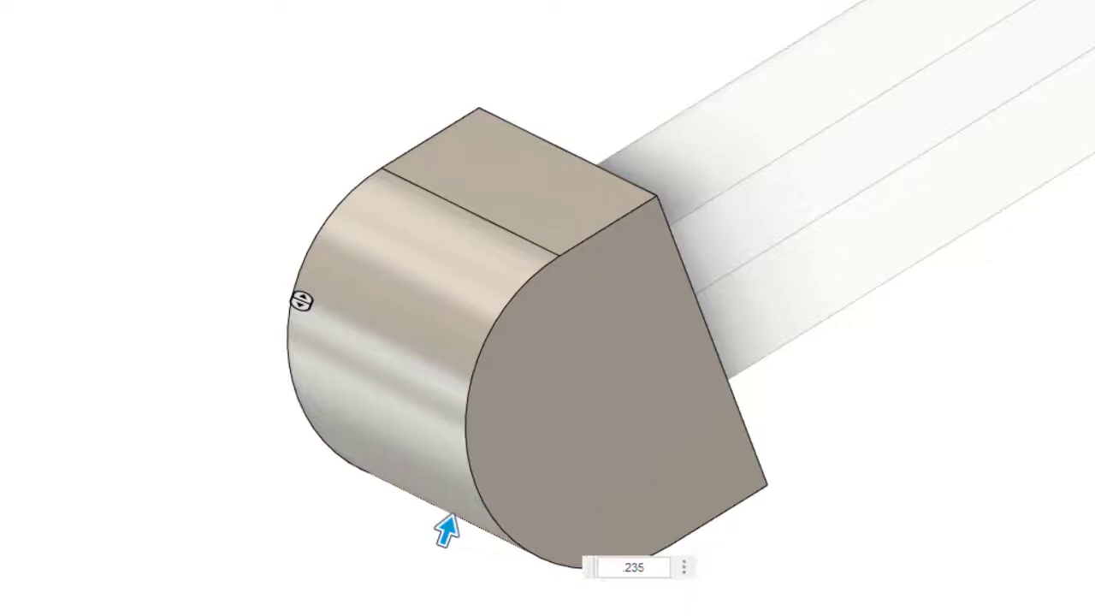
{"action": "key", "text": "Return"}
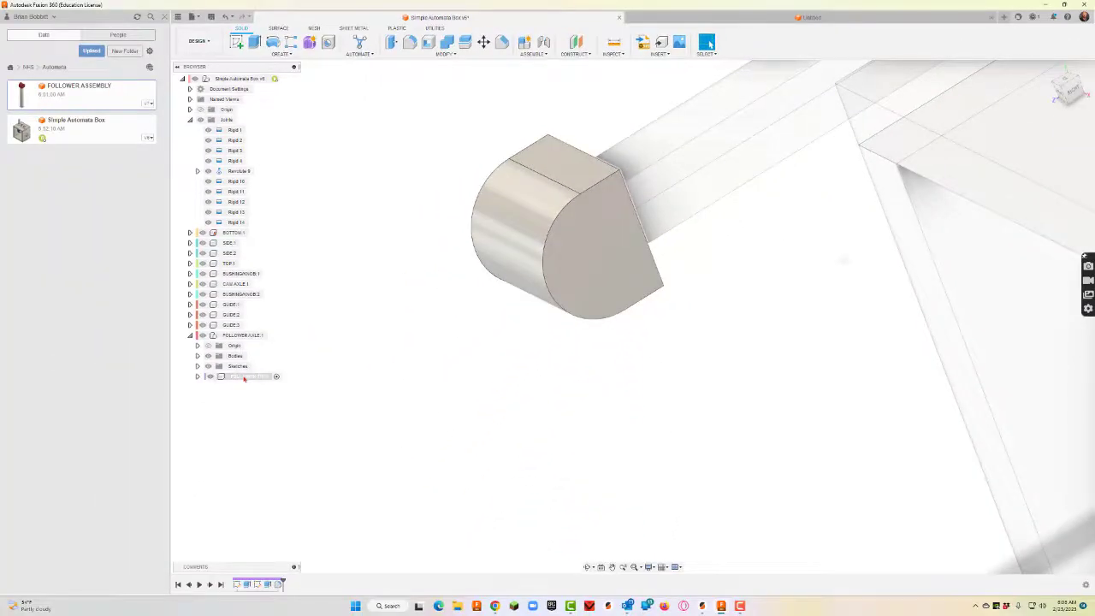
Apply the red appearance already used in this design to the FOLLOWER TIP component
{"action": "right_click", "coordinate": [243, 377]}
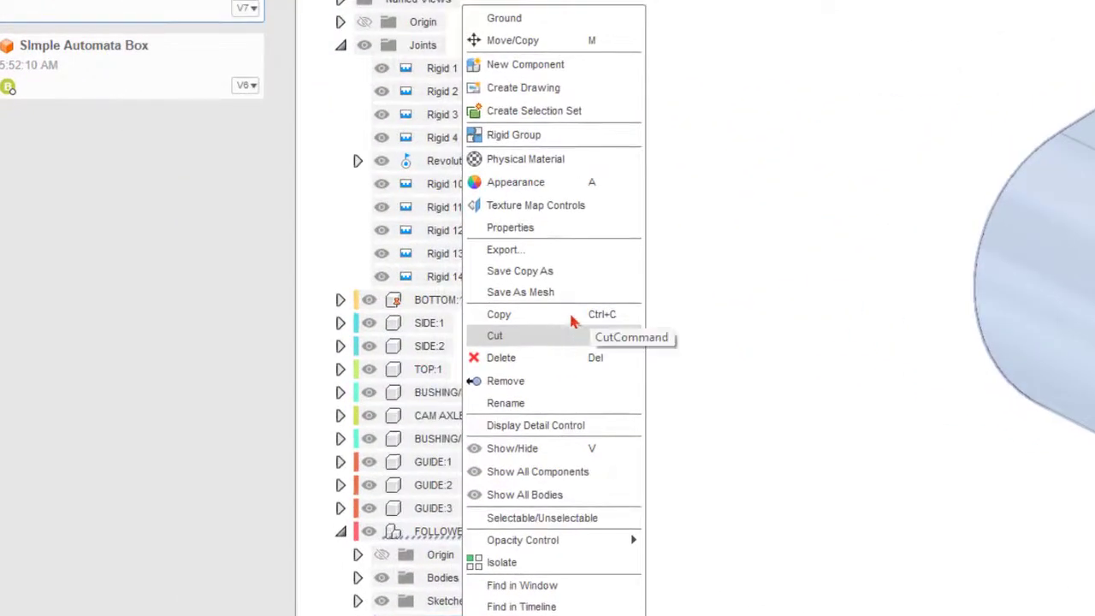
{"action": "left_click", "coordinate": [546, 184]}
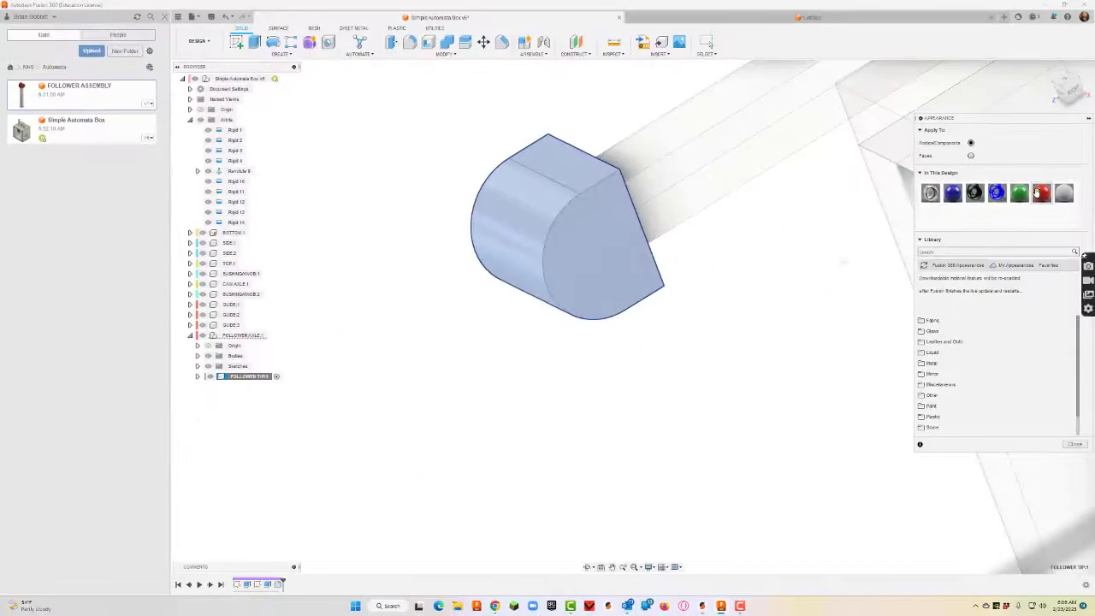
{"action": "left_click_drag", "start_coordinate": [1039, 198], "coordinate": [616, 214]}
{"action": "left_click", "coordinate": [1074, 444]}
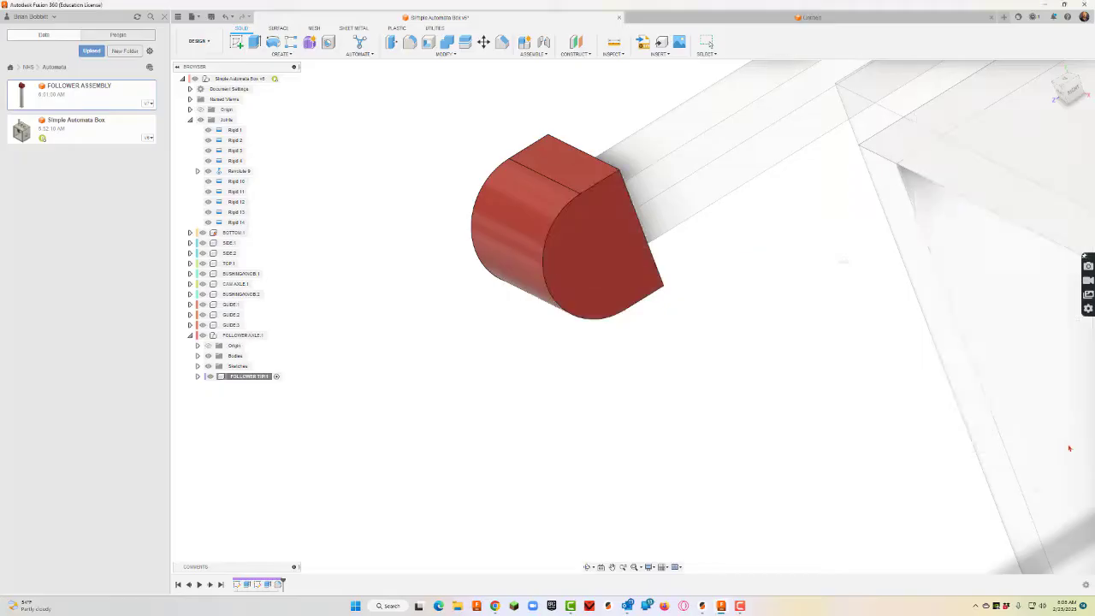
Activate the FOLLOWER AXLE component and fasten the follower tip to the axle with a rigid as-built joint
{"action": "scroll", "coordinate": [700, 352], "scroll_direction": "down", "scroll_amount": 3}
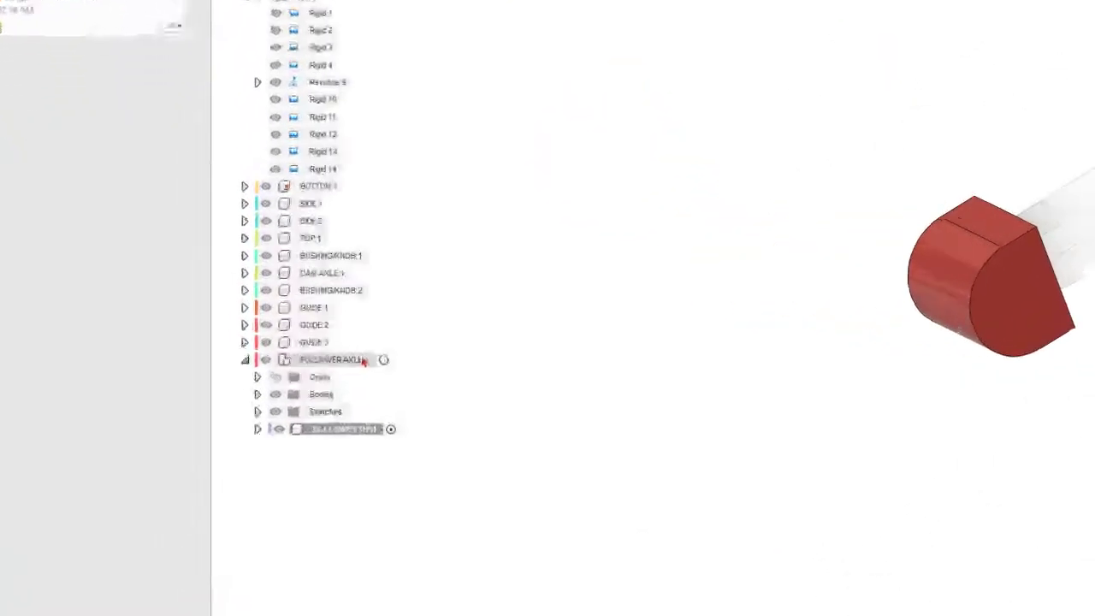
{"action": "left_click", "coordinate": [472, 378]}
{"action": "left_click", "coordinate": [472, 379]}
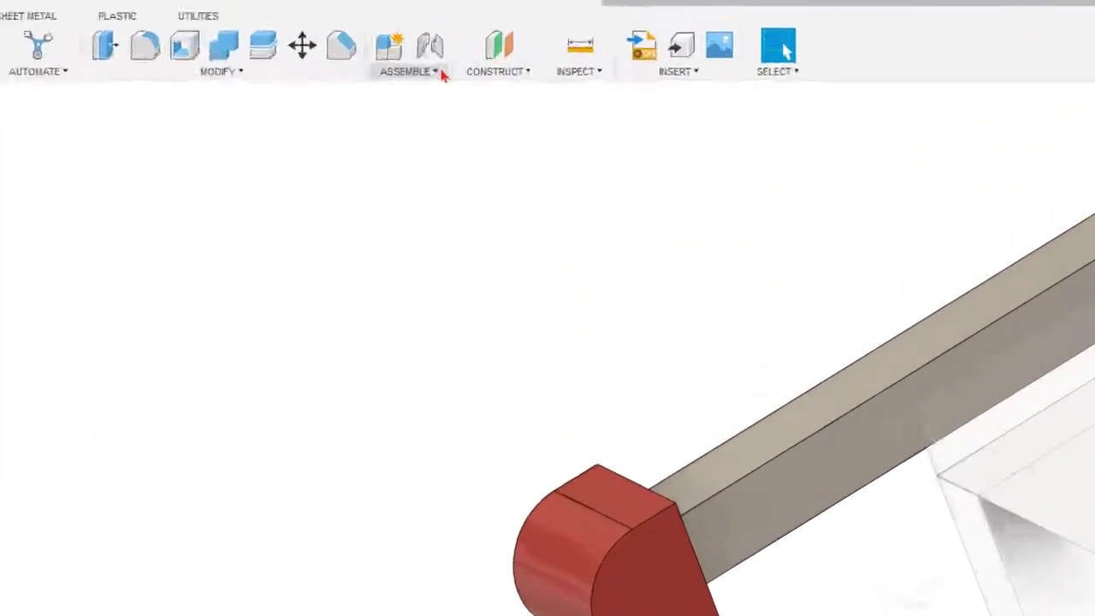
{"action": "left_click", "coordinate": [545, 54]}
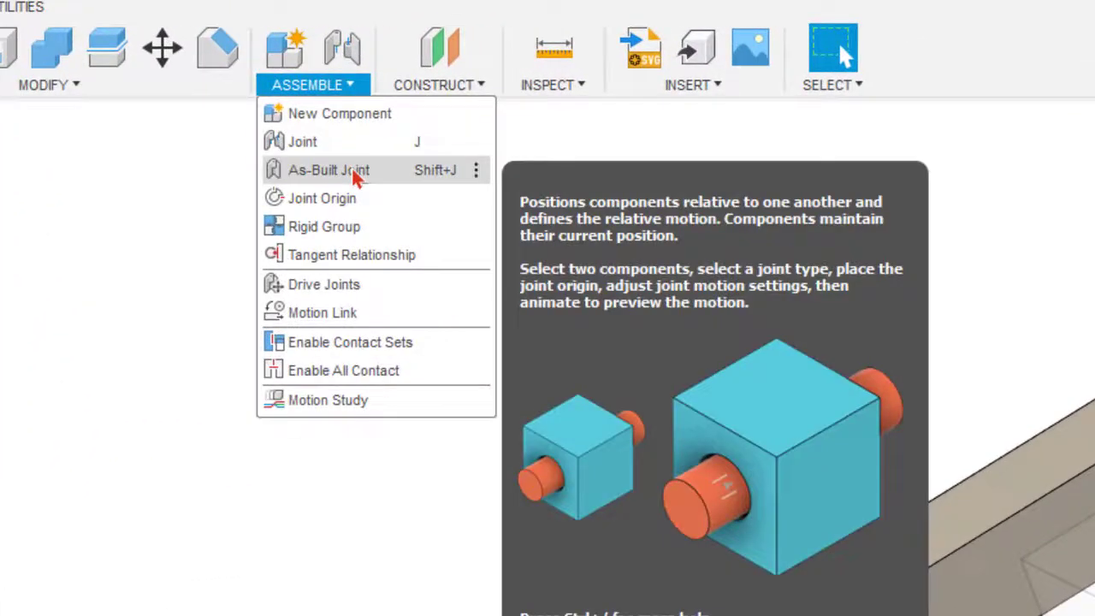
{"action": "left_click", "coordinate": [353, 169]}
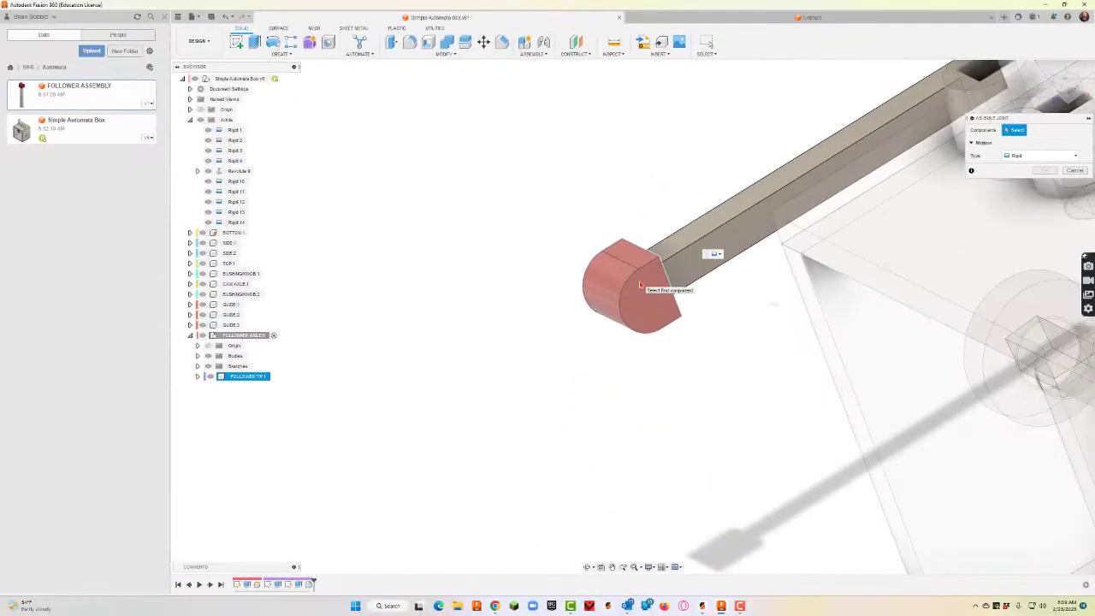
{"action": "left_click", "coordinate": [640, 285]}
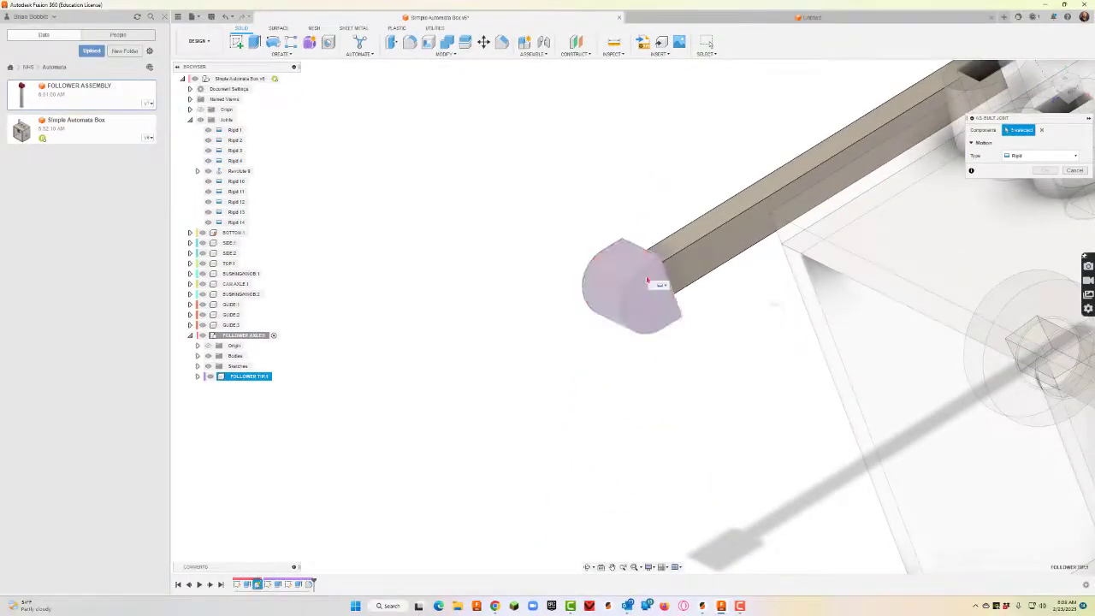
{"action": "left_click", "coordinate": [709, 252]}
{"action": "left_click", "coordinate": [1043, 184]}
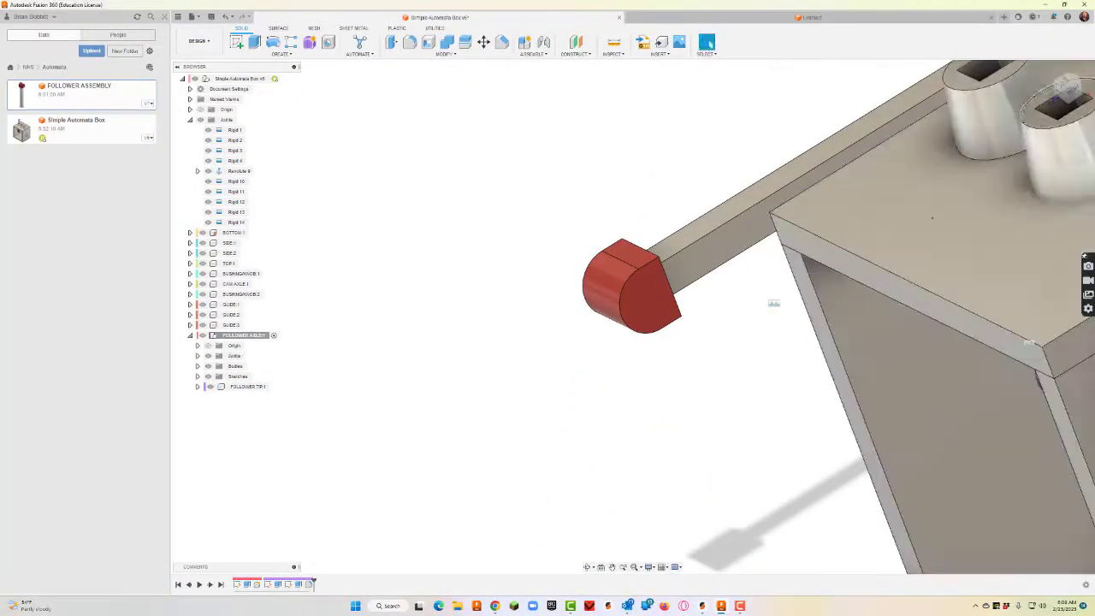
Move the follower axle with its tip farther away from the box and reactivate the top-level Simple Automata Box assembly
{"action": "left_click_drag", "start_coordinate": [686, 254], "coordinate": [463, 250]}
{"action": "scroll", "coordinate": [537, 306], "scroll_direction": "down", "scroll_amount": 4}
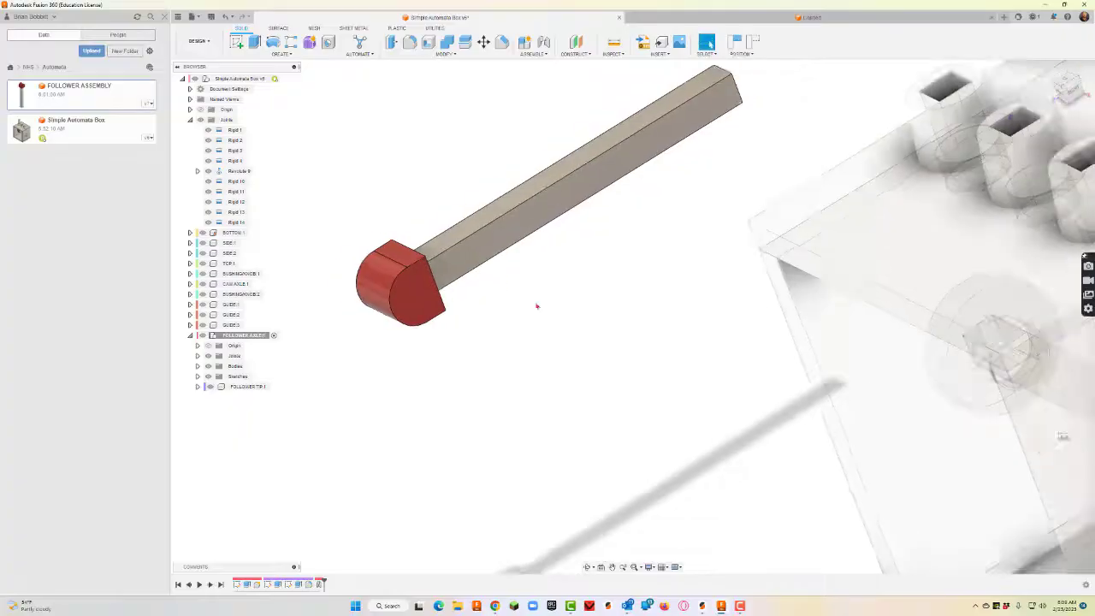
{"action": "middle_click_drag", "start_coordinate": [537, 305], "coordinate": [208, 131], "text": "shift"}
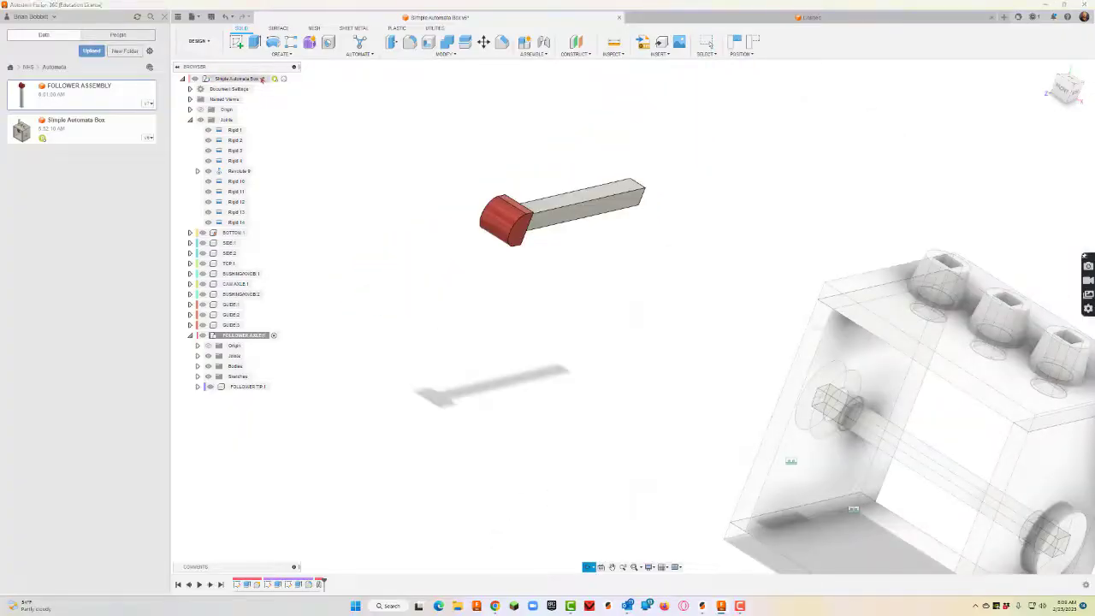
{"action": "left_click", "coordinate": [284, 80]}
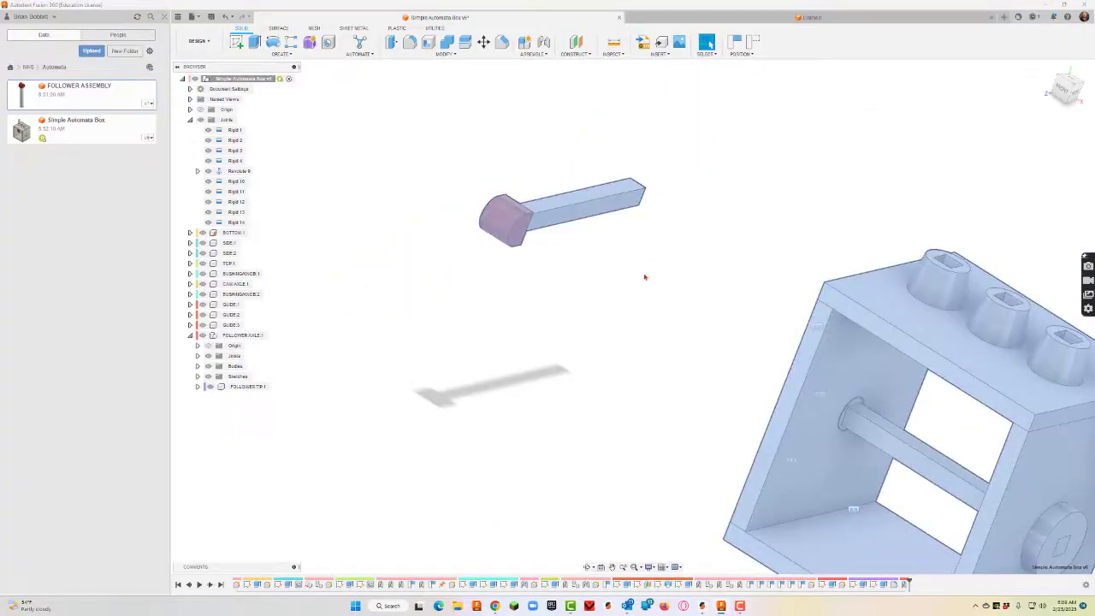
Start a joint between the square free end of the follower axle and the center of the square hole on top of the first guide
{"action": "middle_click_drag", "start_coordinate": [644, 277], "coordinate": [579, 362], "text": "shift"}
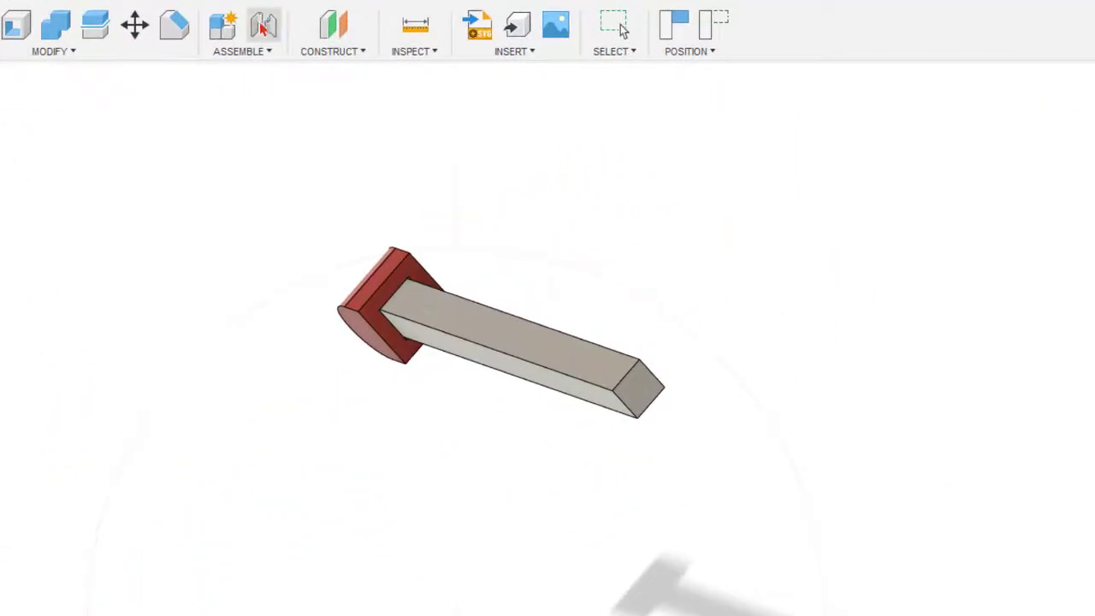
{"action": "left_click", "coordinate": [265, 28]}
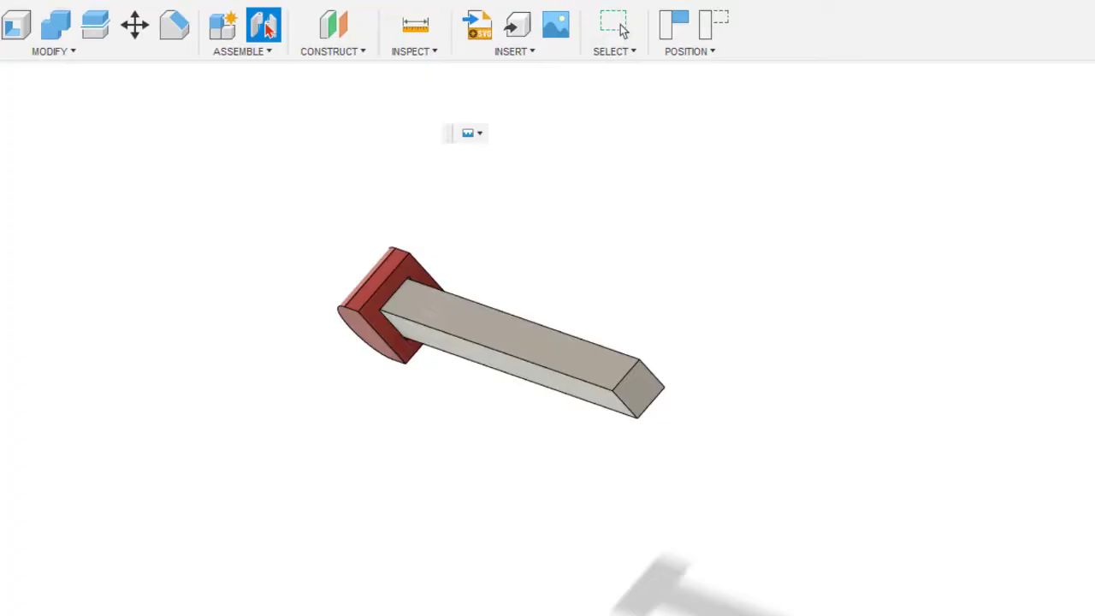
{"action": "left_click", "coordinate": [641, 394]}
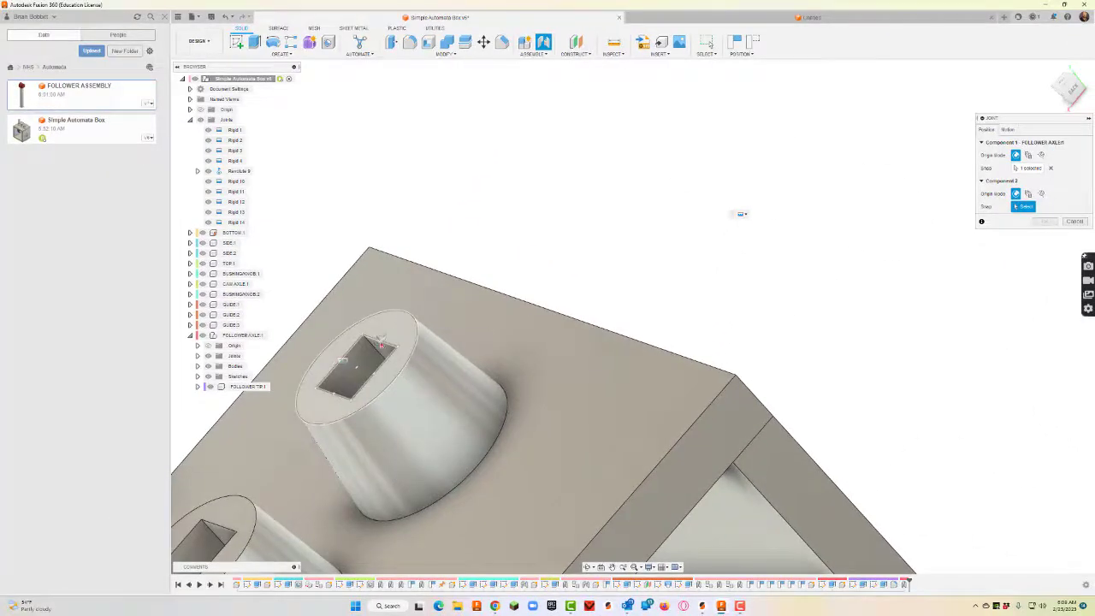
{"action": "key", "text": "ctrl"}
{"action": "left_click", "coordinate": [355, 367], "text": "ctrl"}
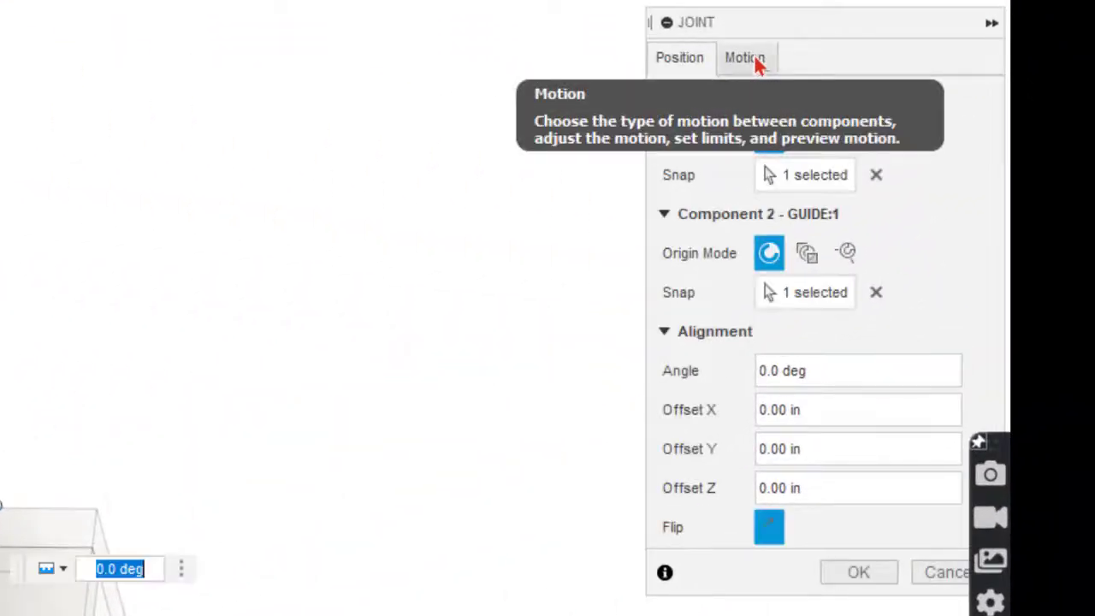
Set the joint's motion type to Slider
{"action": "left_click", "coordinate": [752, 59]}
{"action": "left_click", "coordinate": [917, 99]}
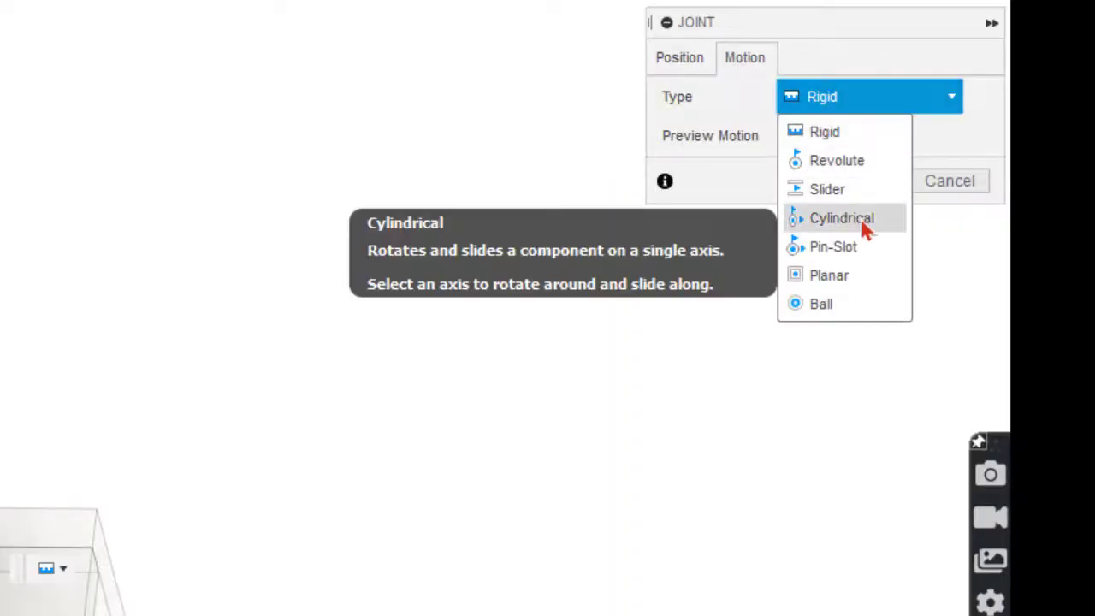
{"action": "left_click", "coordinate": [860, 190]}
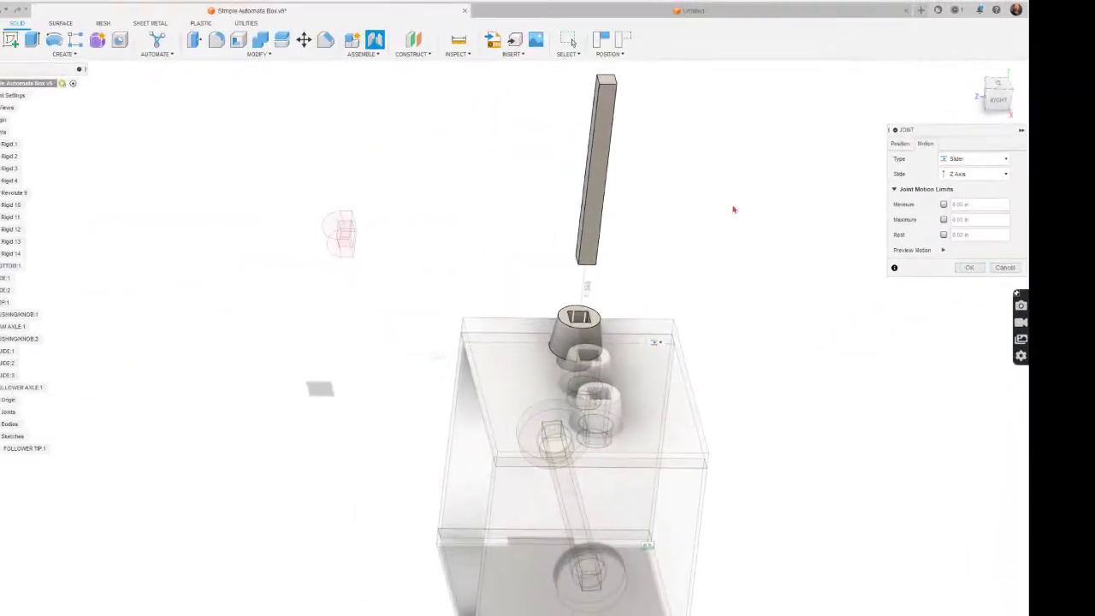
{"action": "scroll", "coordinate": [567, 295], "scroll_direction": "down", "scroll_amount": 3}
{"action": "scroll", "coordinate": [607, 198], "scroll_direction": "up", "scroll_amount": 3}
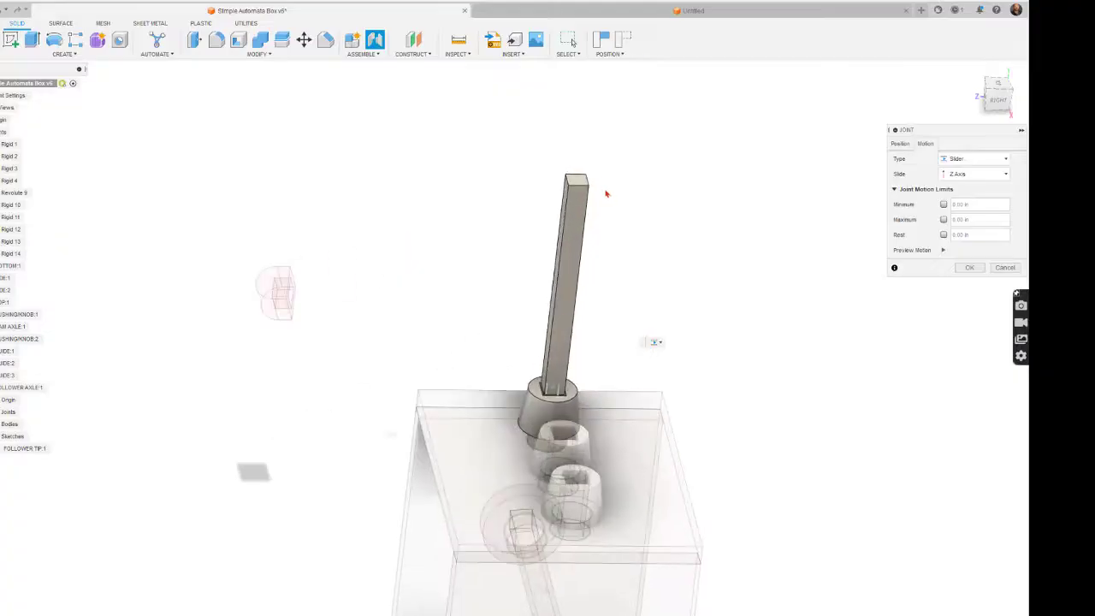
Try the X axis and the Y axis as the slide direction of the follower joint
{"action": "left_click", "coordinate": [968, 173]}
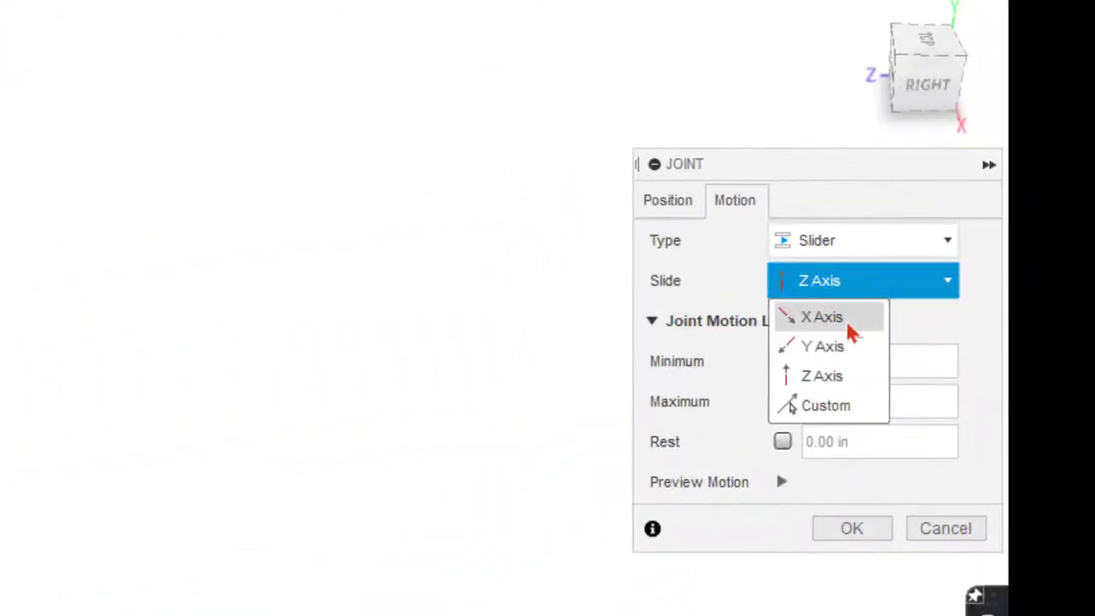
{"action": "left_click", "coordinate": [961, 187]}
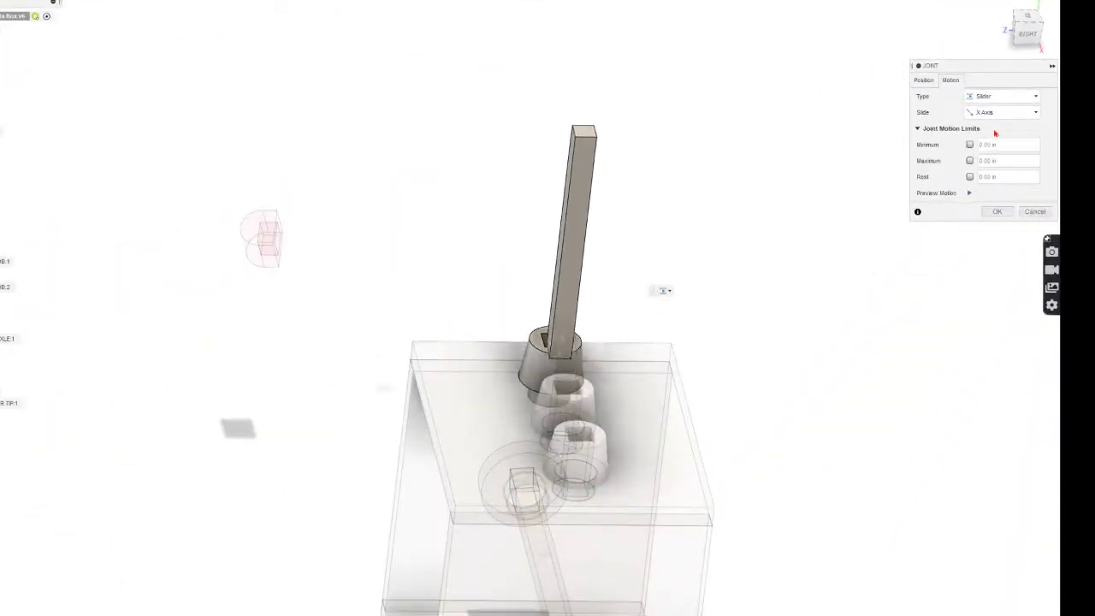
{"action": "left_click", "coordinate": [993, 115]}
{"action": "left_click", "coordinate": [993, 137]}
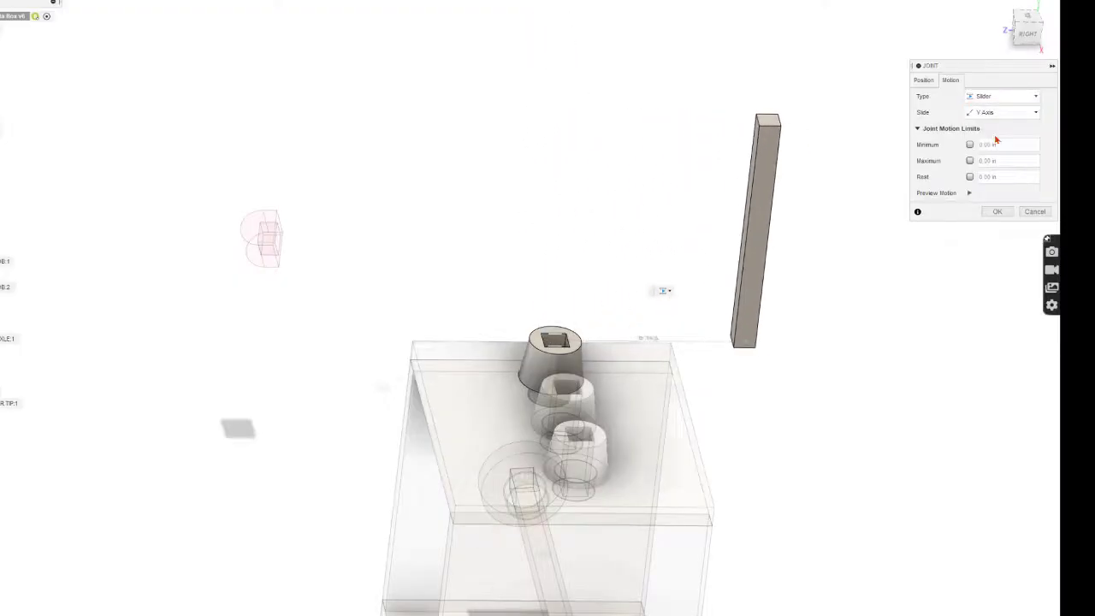
Set the slide direction to the Z axis and create the slider joint
{"action": "left_click", "coordinate": [1000, 111]}
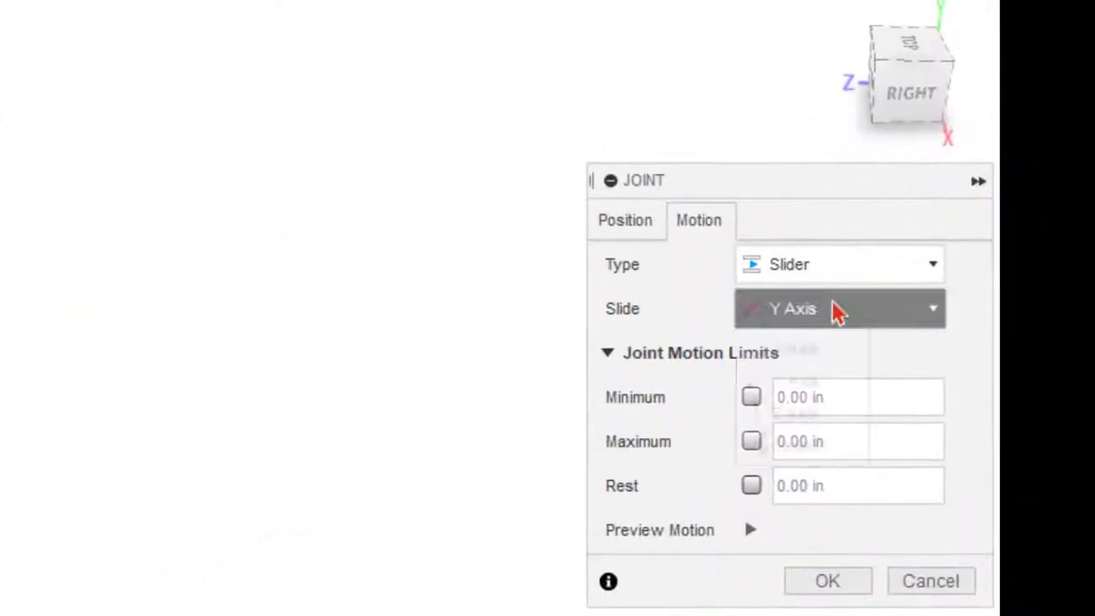
{"action": "left_click", "coordinate": [802, 410]}
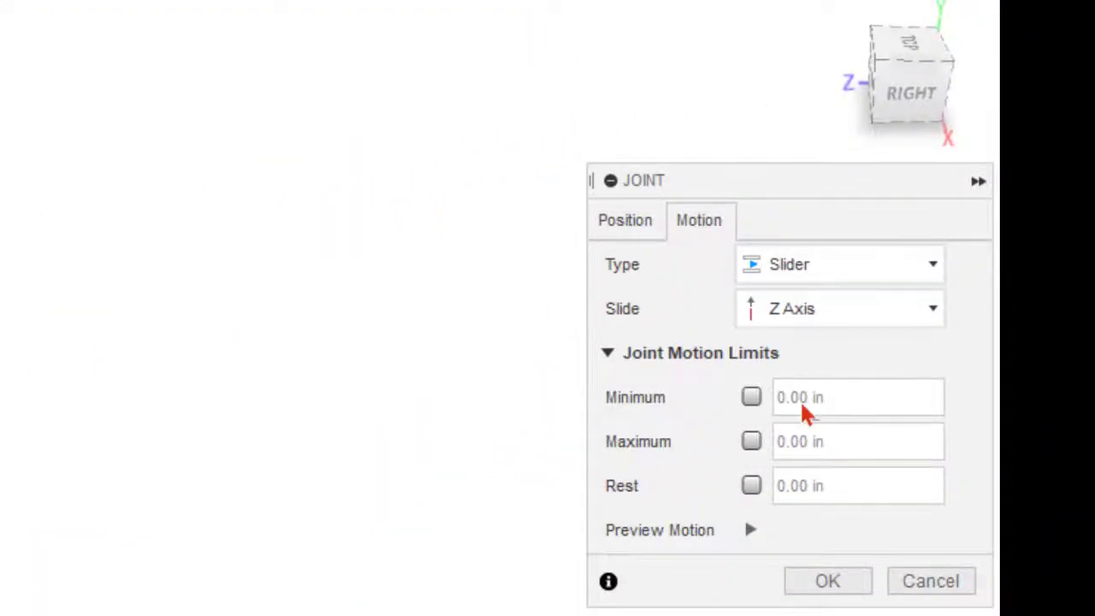
{"action": "left_click", "coordinate": [827, 581]}
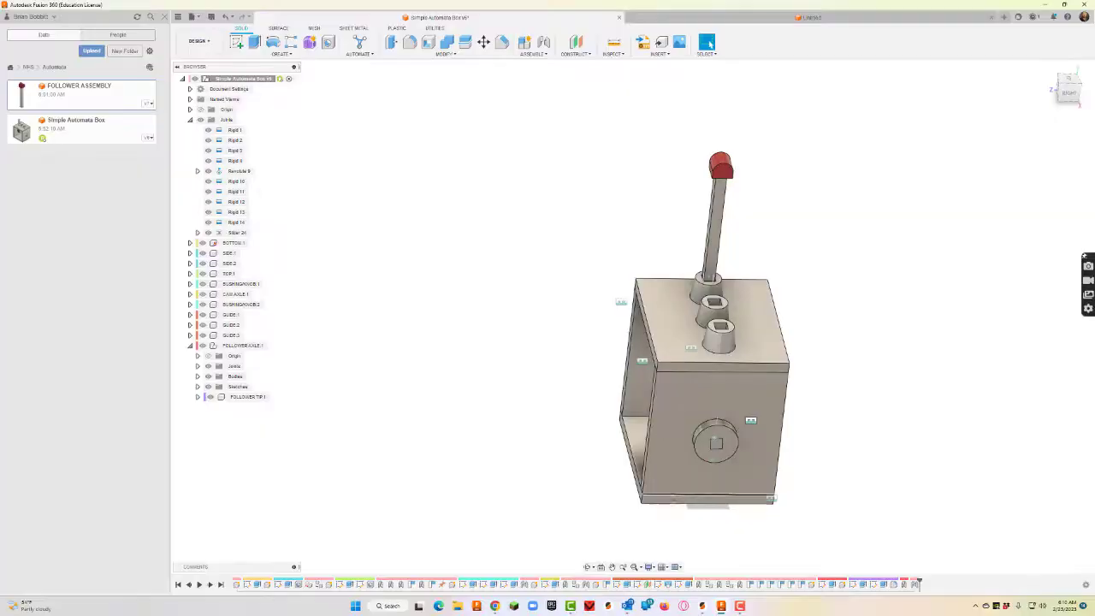
Edit the new slider joint and flip it so the follower axle runs down through the guide into the box
{"action": "left_click", "coordinate": [587, 566]}
{"action": "left_click_drag", "start_coordinate": [659, 368], "coordinate": [668, 416]}
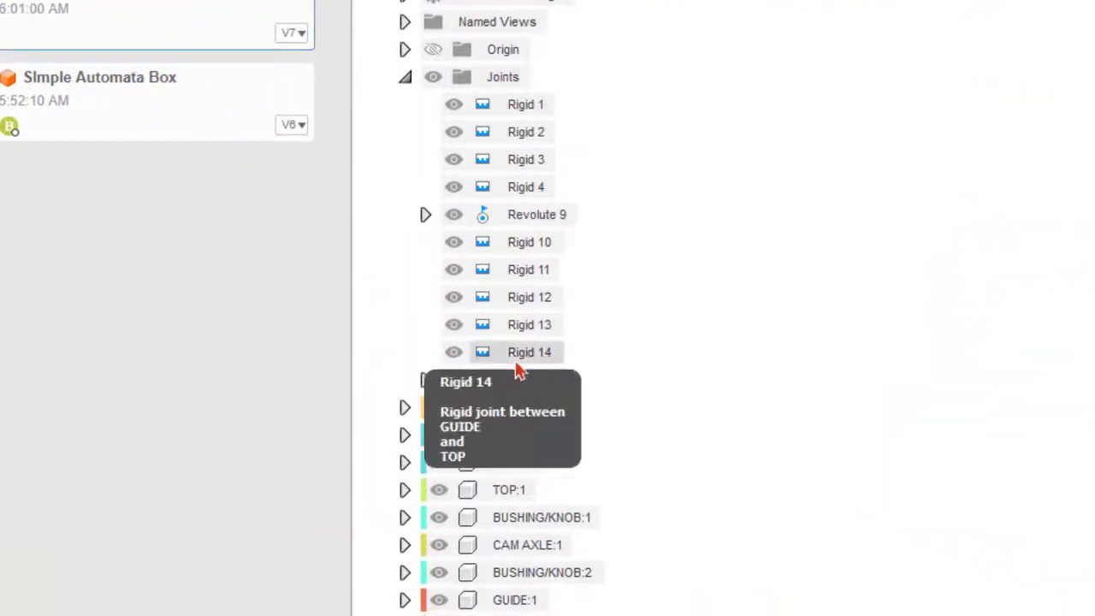
{"action": "right_click", "coordinate": [509, 383]}
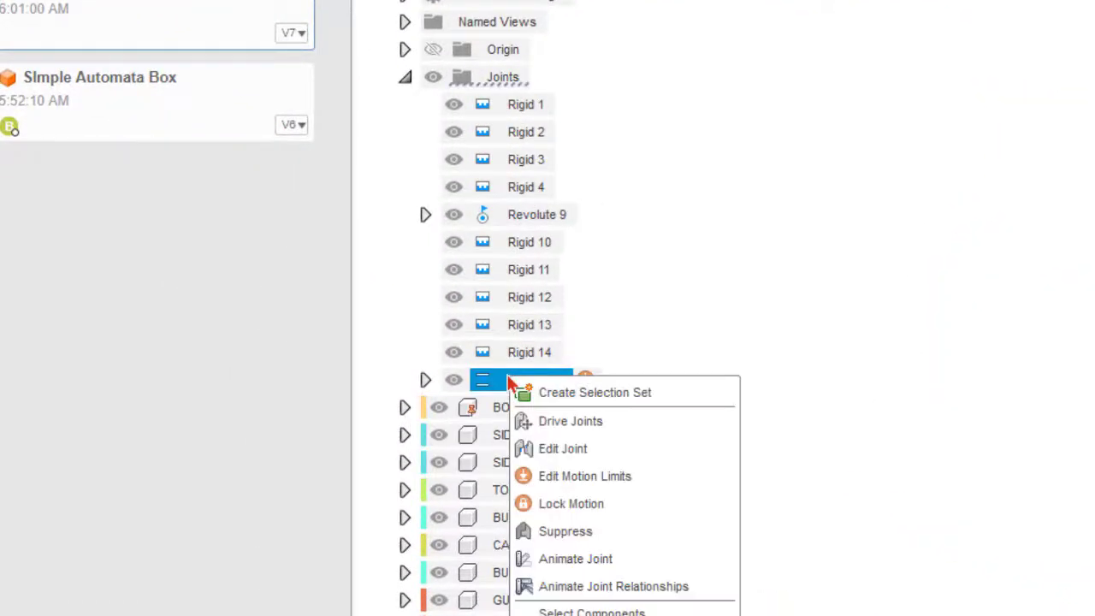
{"action": "left_click", "coordinate": [554, 448]}
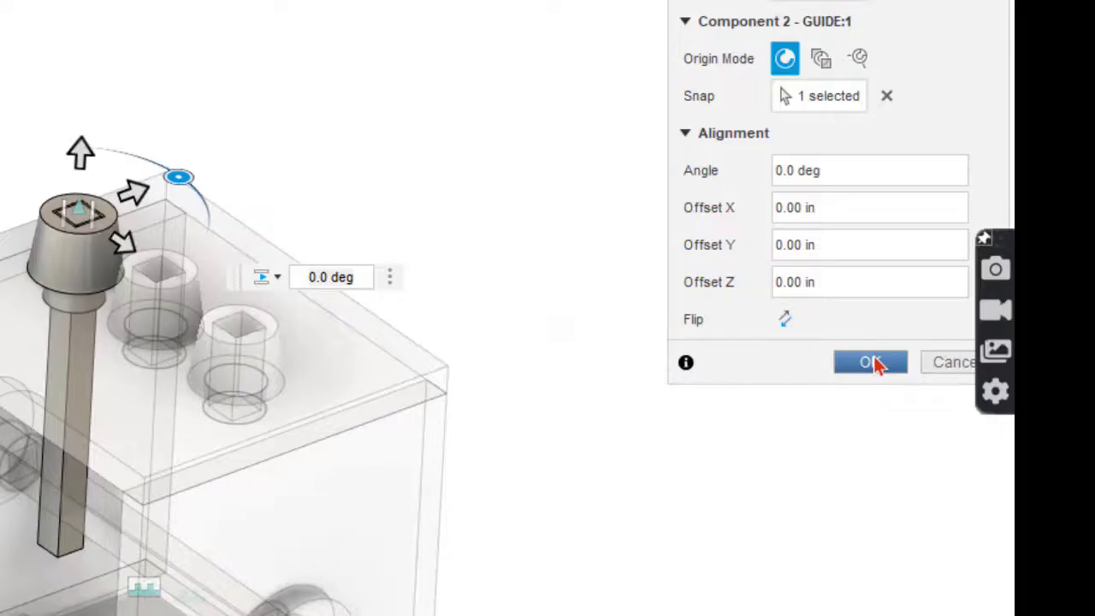
{"action": "left_click", "coordinate": [881, 359]}
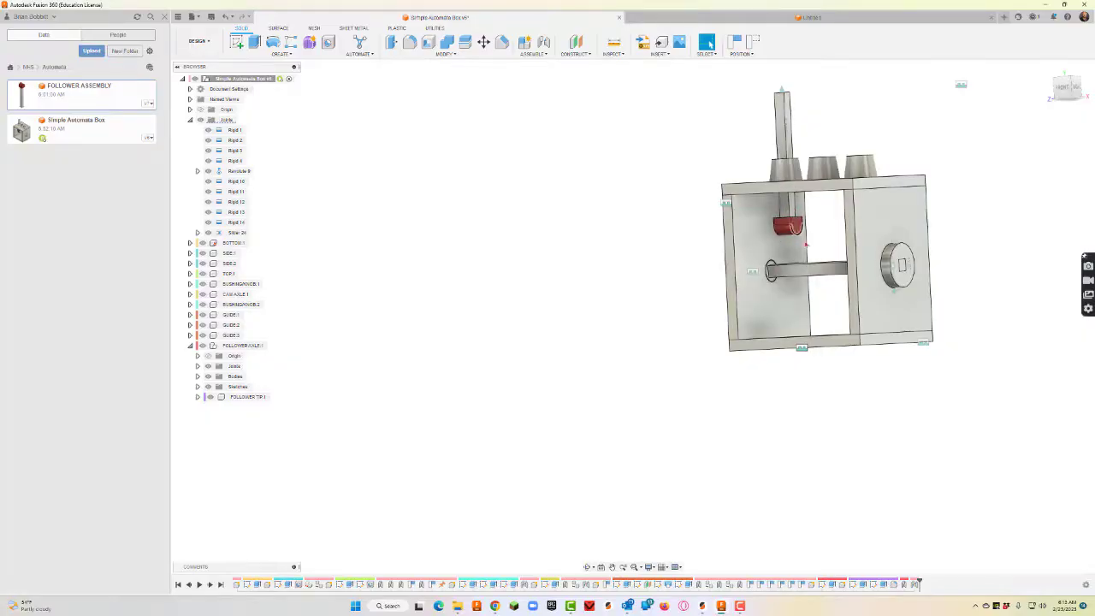
Create an active internal standard component named ECCENTRIC CAM under the top-level assembly
{"action": "left_click", "coordinate": [590, 567]}
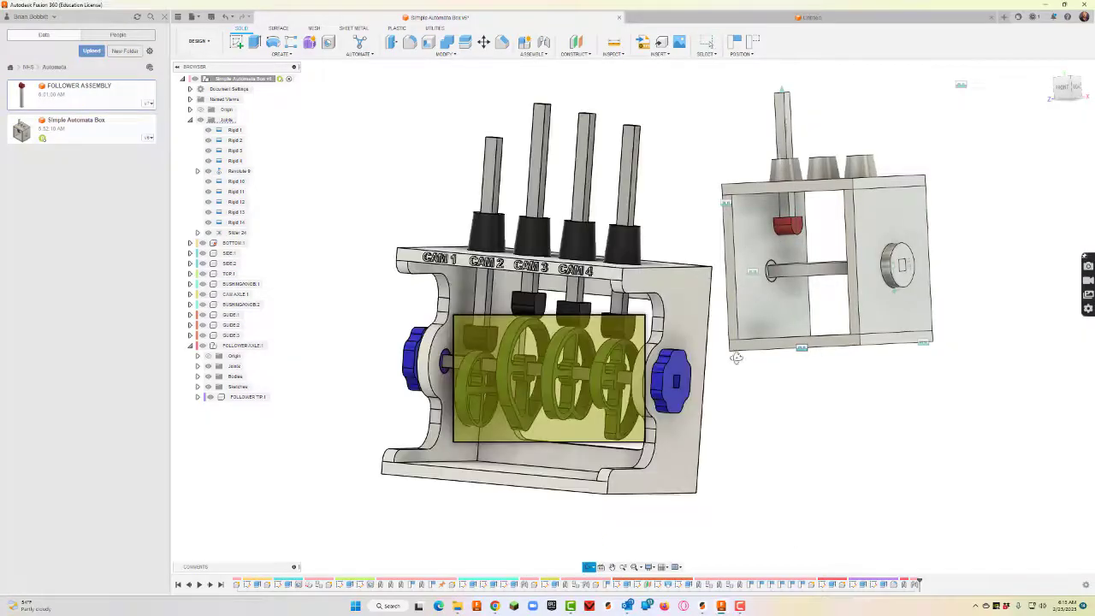
{"action": "left_click_drag", "start_coordinate": [735, 357], "coordinate": [748, 367]}
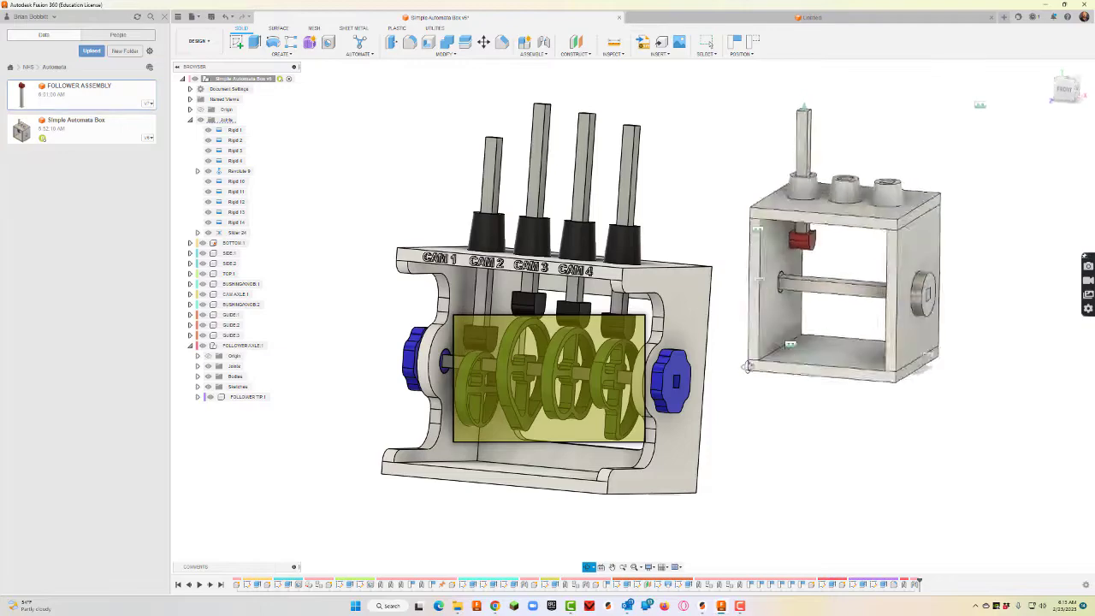
{"action": "scroll", "coordinate": [810, 297], "scroll_direction": "up", "scroll_amount": 4}
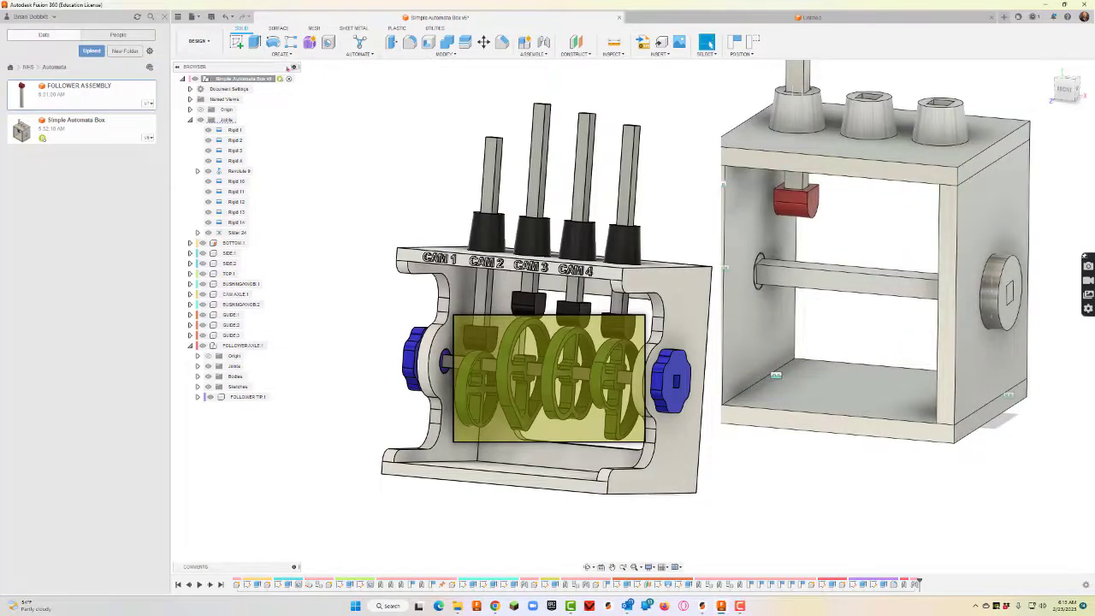
{"action": "left_click", "coordinate": [524, 41]}
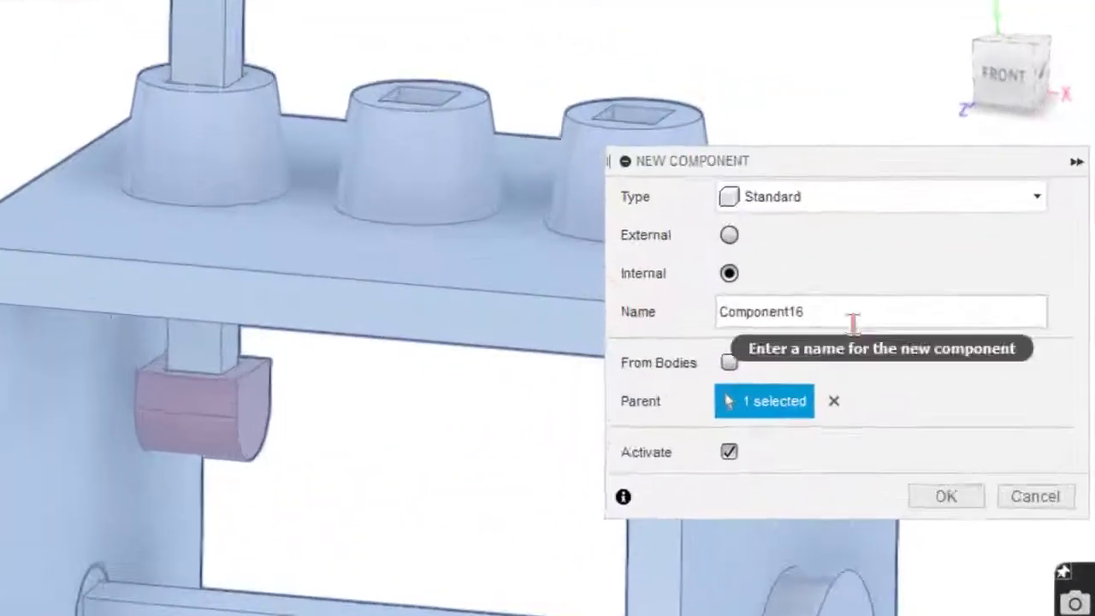
{"action": "left_click_drag", "start_coordinate": [853, 324], "coordinate": [635, 325]}
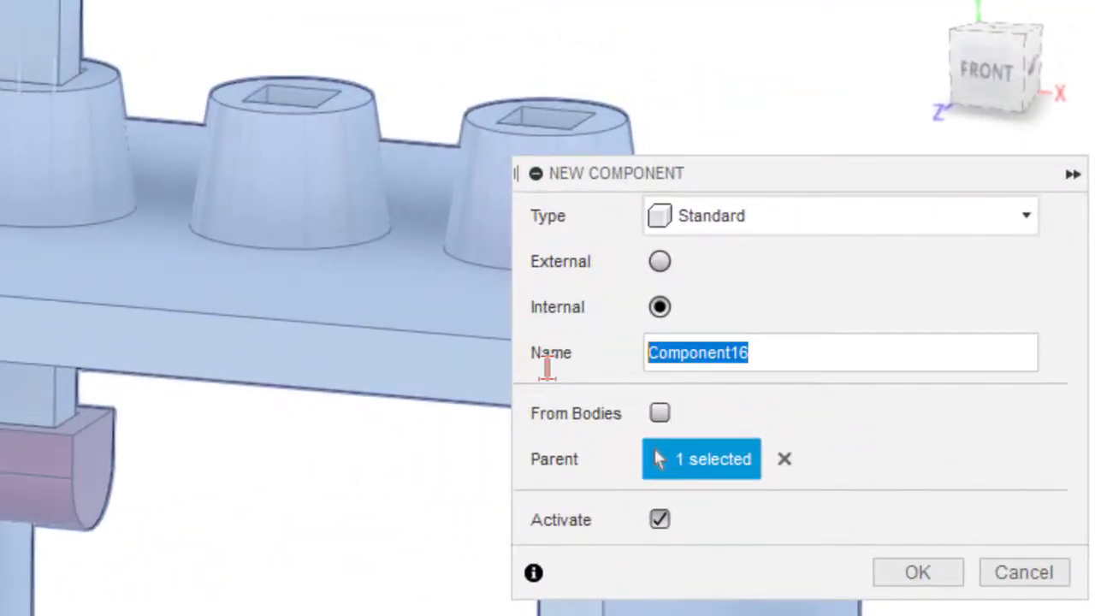
{"action": "type", "text": "ECCENTRIC CAM"}
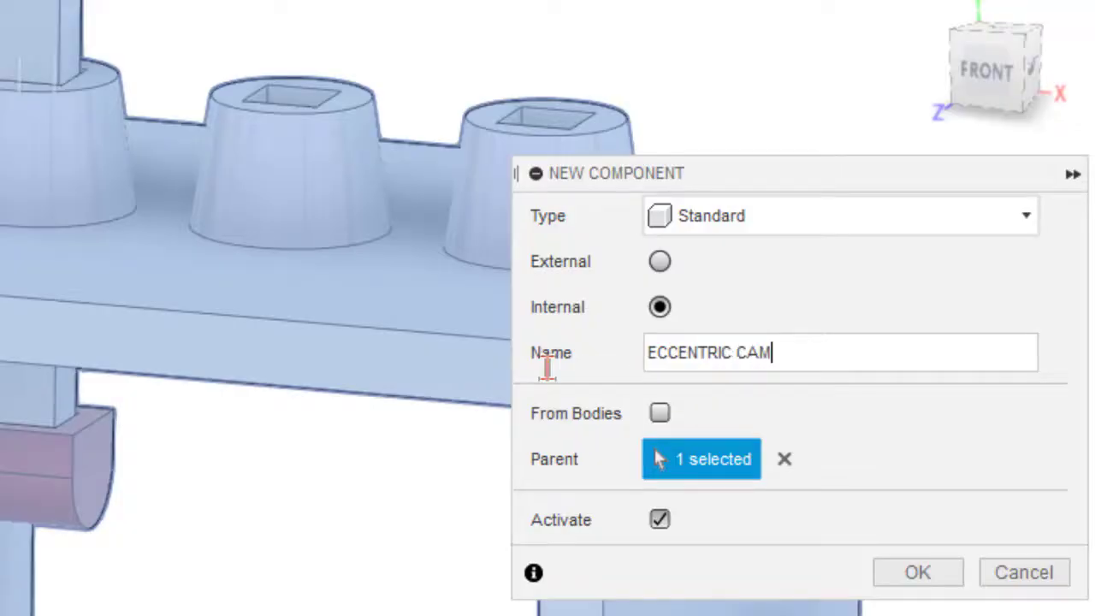
{"action": "key", "text": "Return"}
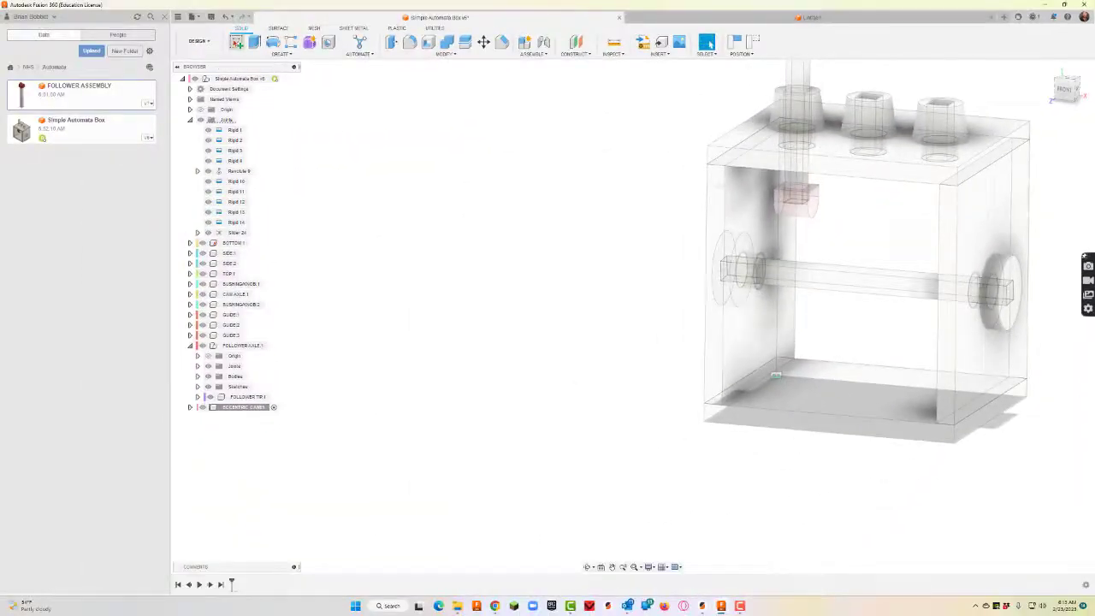
Start a sketch on the front origin plane and draw a 1.5 in diameter circle in the open area beside the box
{"action": "left_click", "coordinate": [238, 44]}
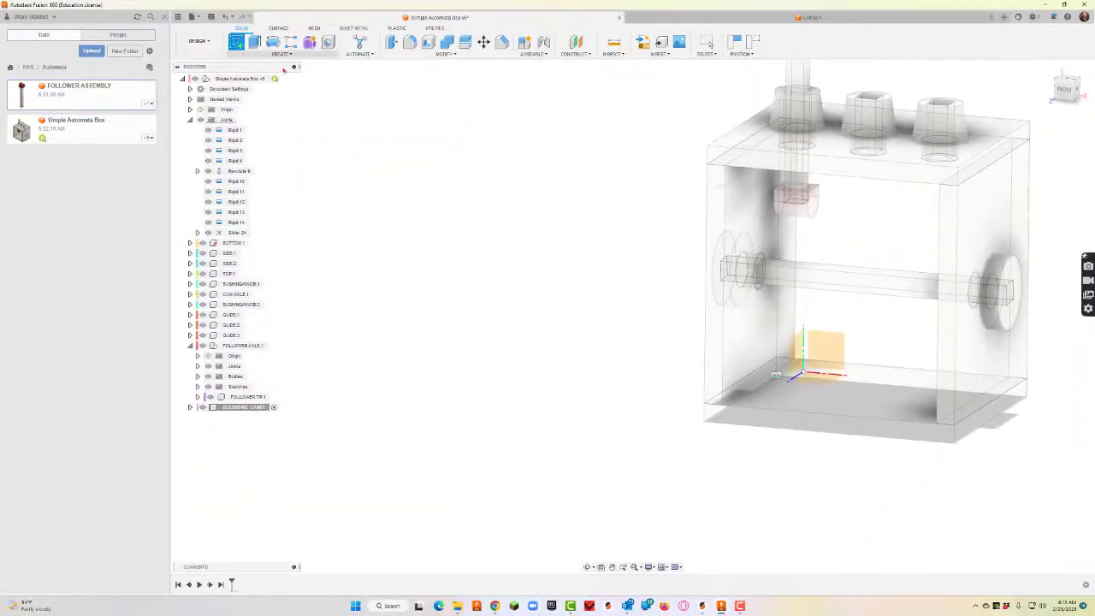
{"action": "left_click", "coordinate": [826, 351]}
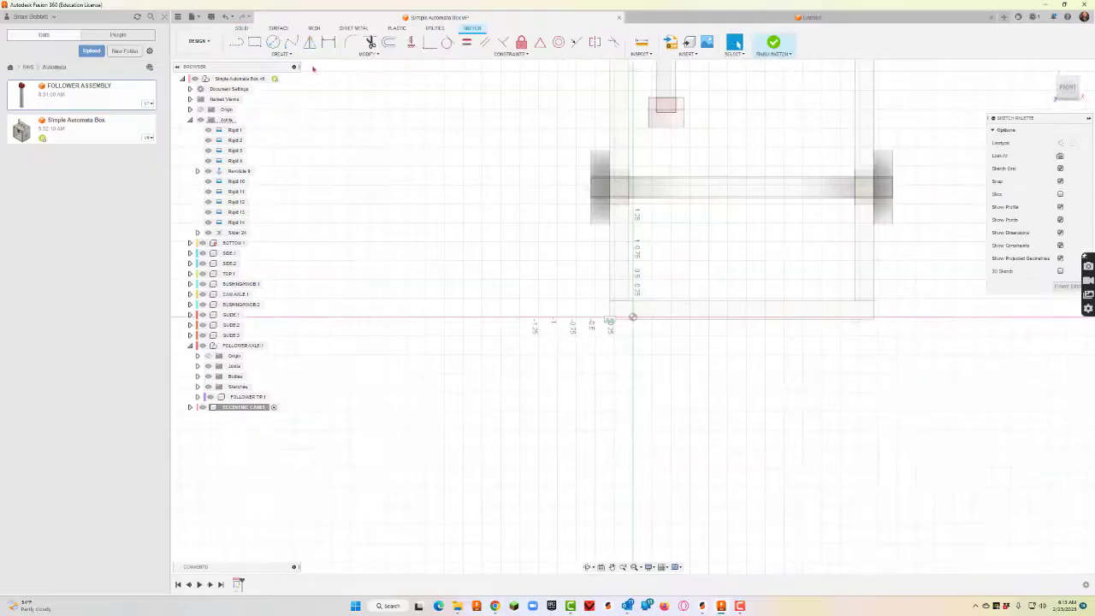
{"action": "left_click", "coordinate": [273, 43]}
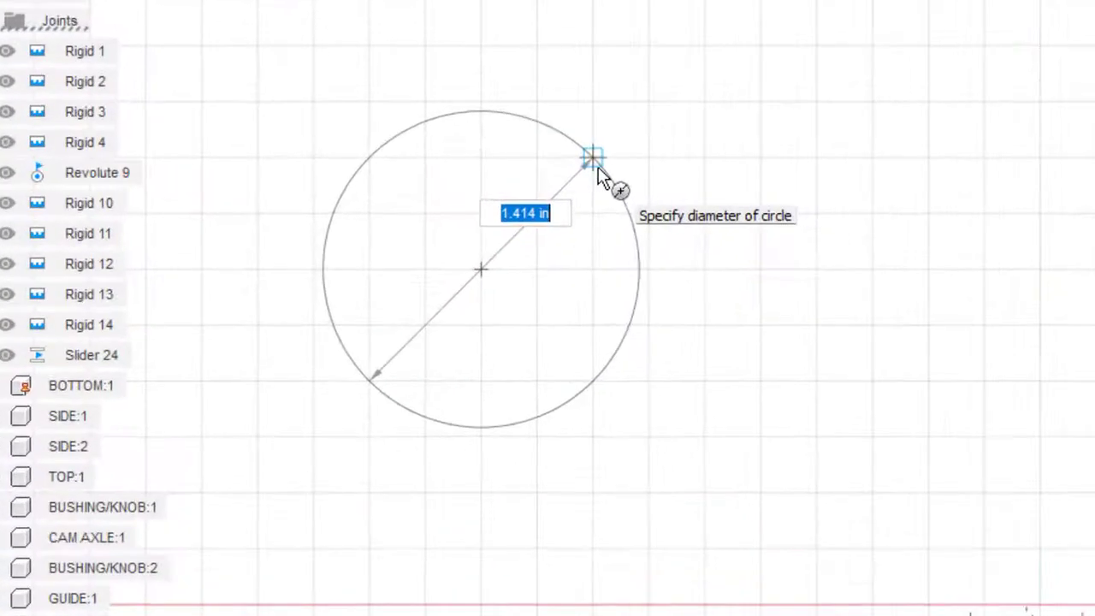
{"action": "key", "text": "Tab"}
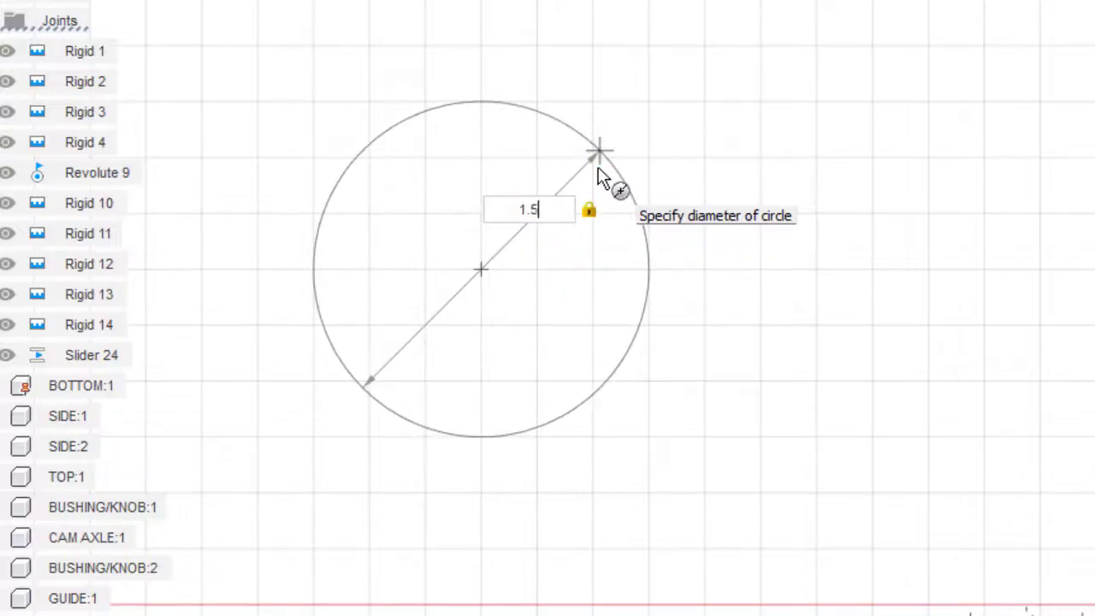
{"action": "key", "text": "Return"}
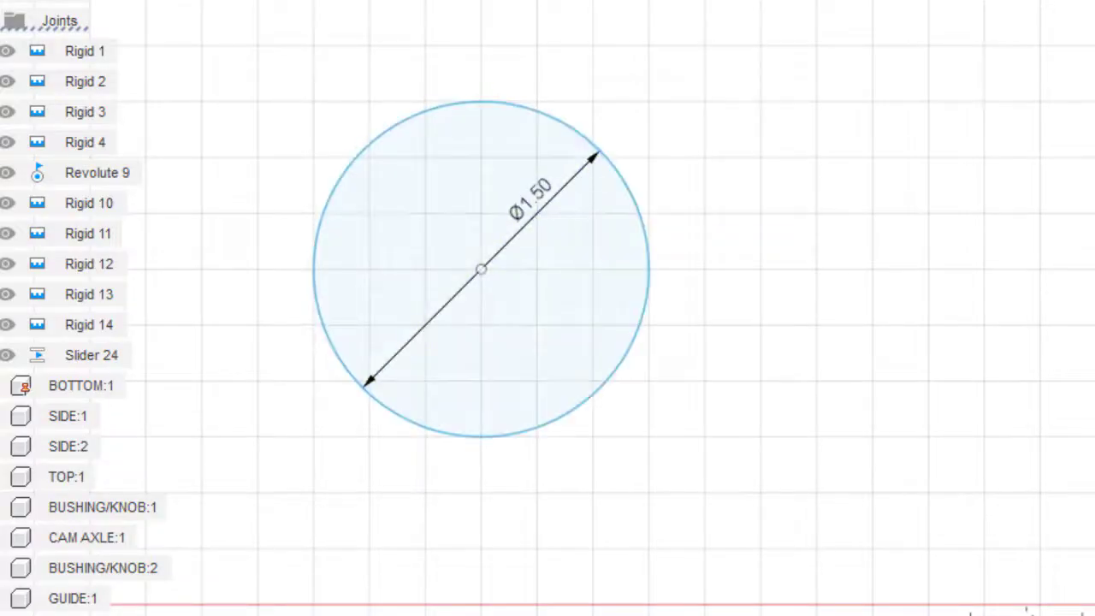
Draw a centre rectangle measuring .25+.02 in on each side inside the circle, directly below the circle's centre
{"action": "left_click", "coordinate": [90, 2]}
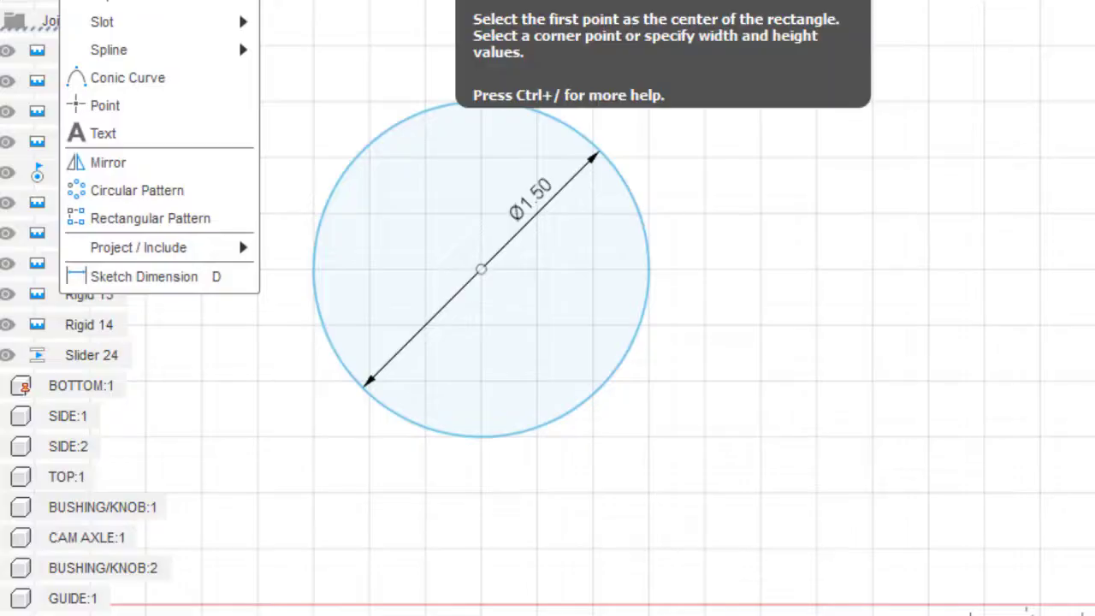
{"action": "left_click", "coordinate": [350, 1]}
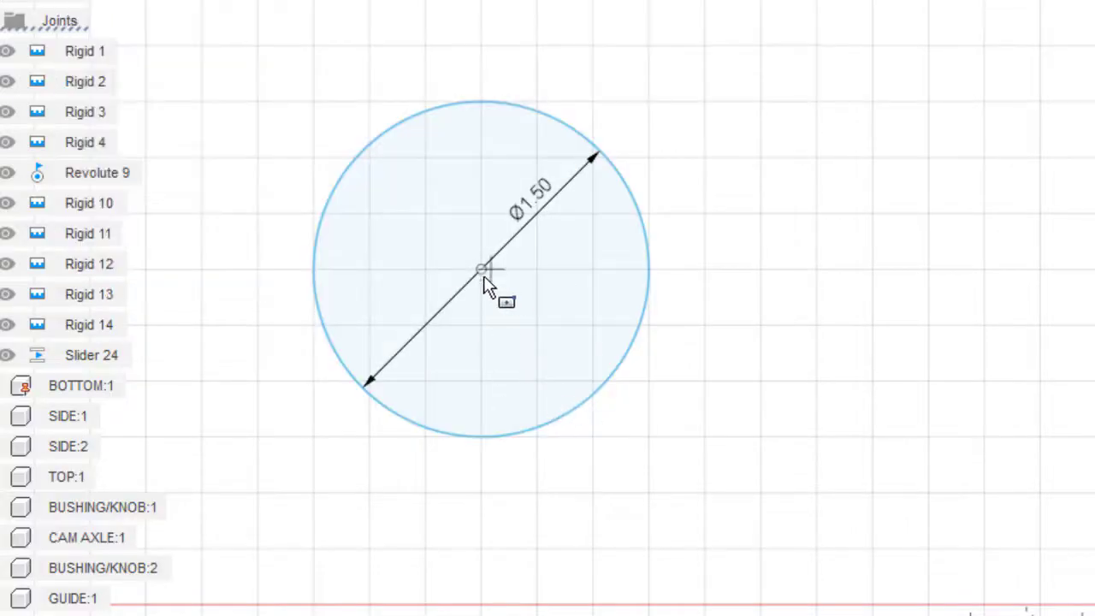
{"action": "left_click", "coordinate": [480, 365]}
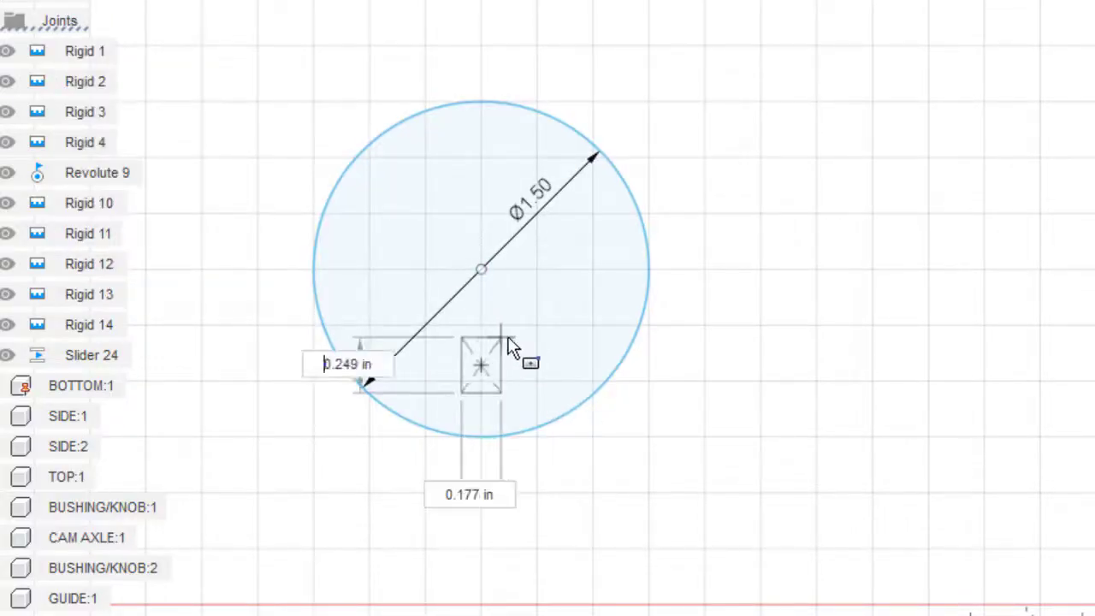
{"action": "key", "text": "BackSpace"}
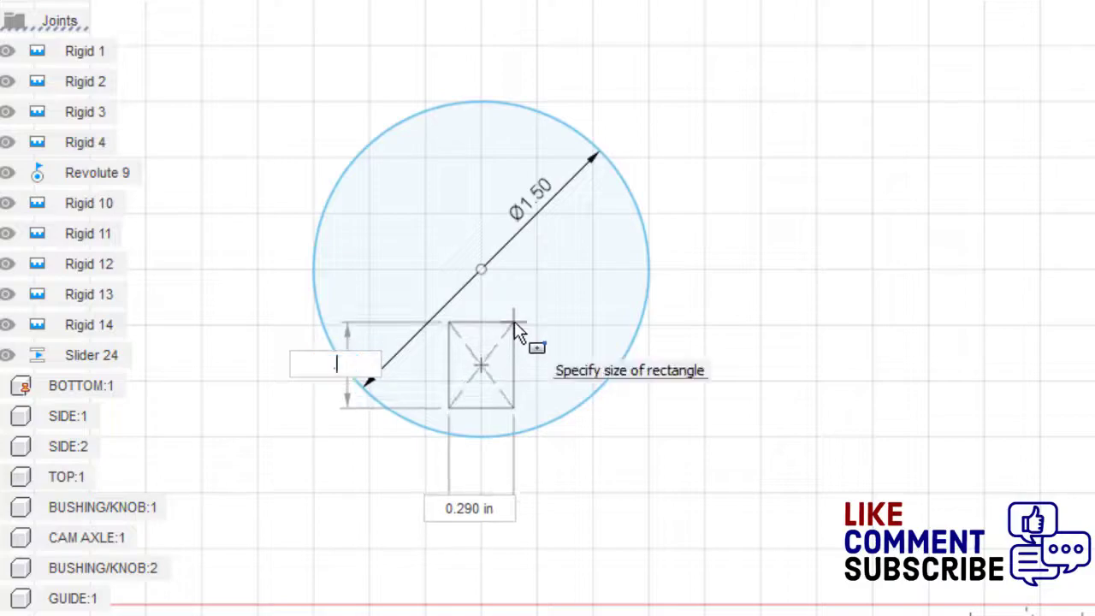
{"action": "type", "text": ".25"}
{"action": "key", "text": "Tab"}
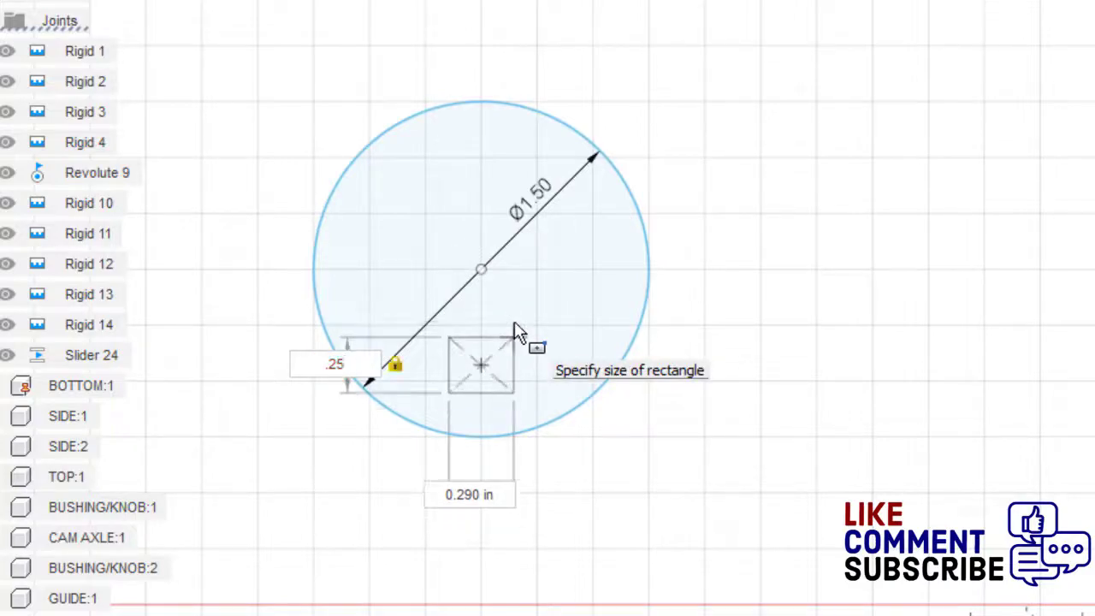
{"action": "type", "text": "+.02"}
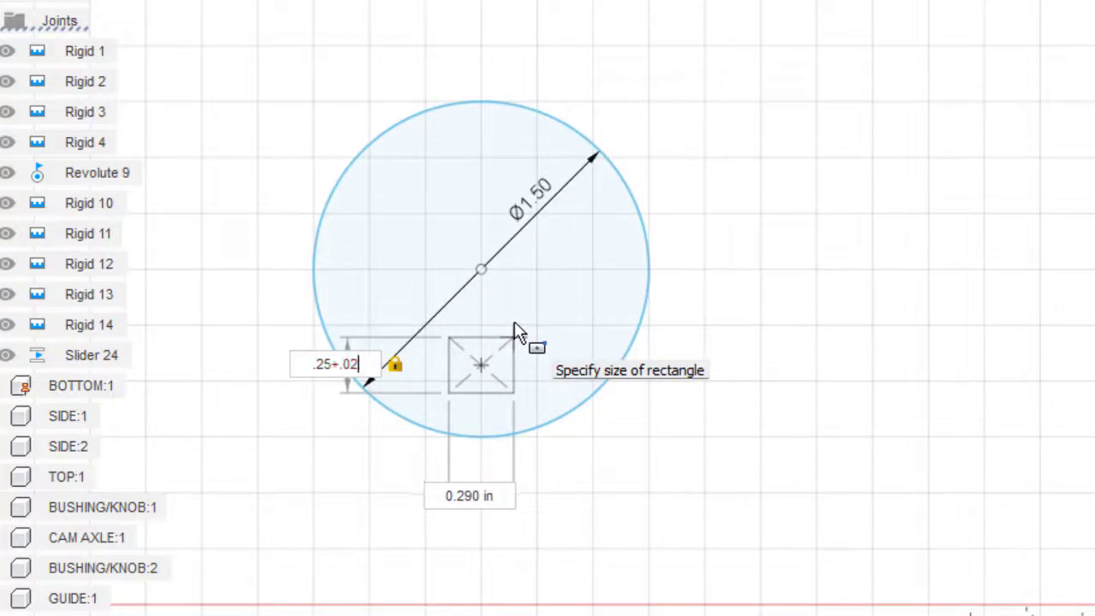
{"action": "key", "text": "Tab"}
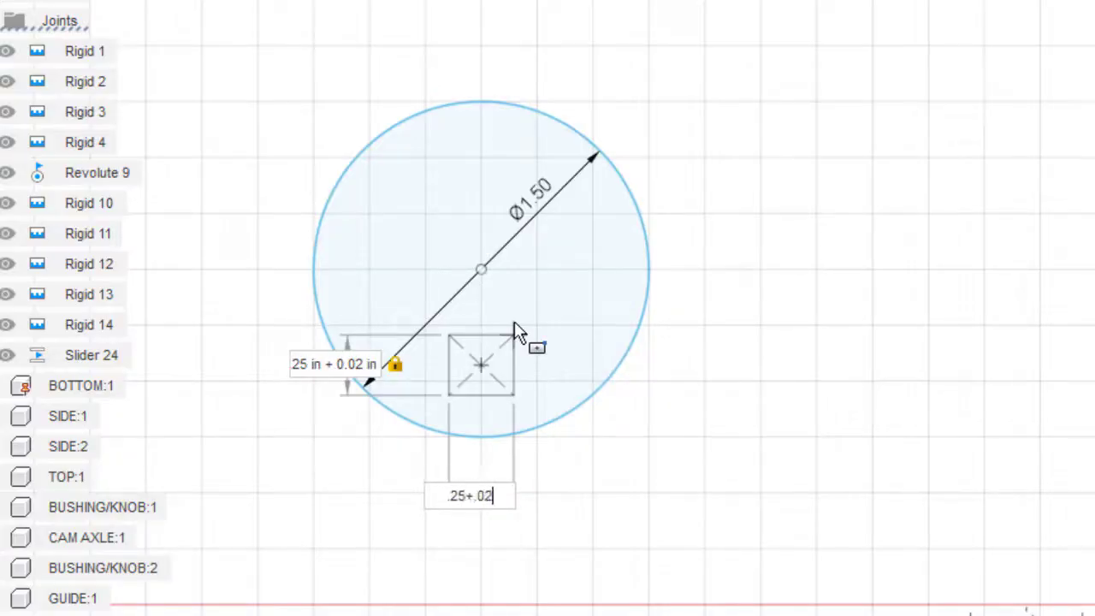
{"action": "key", "text": "Return"}
{"action": "key", "text": "Return"}
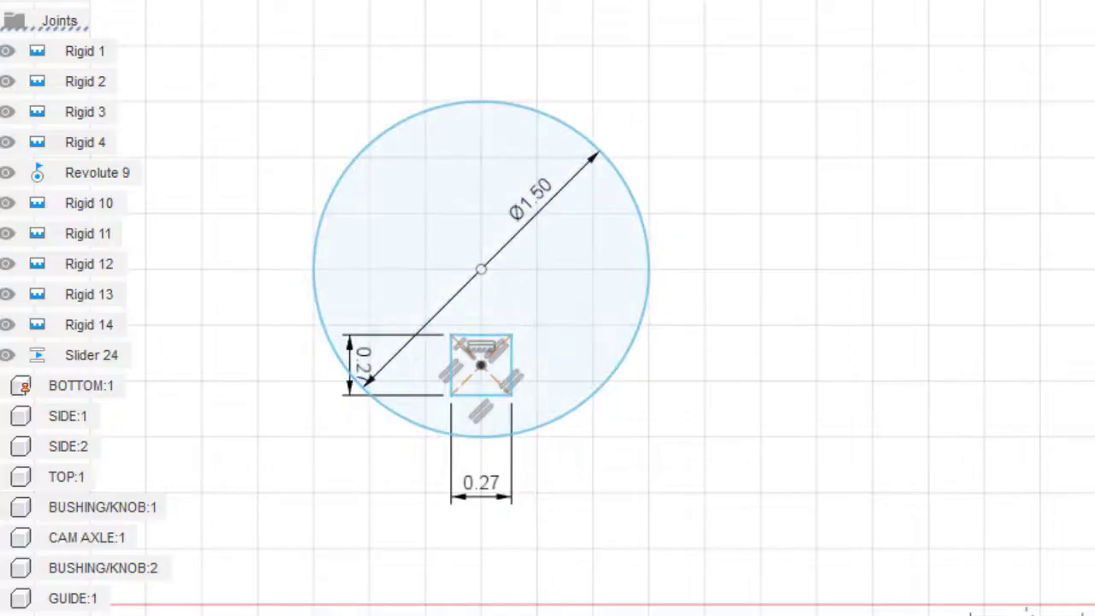
Dimension the distance between the circle's centre and the square's centre and set it to 0.5 in
{"action": "left_click", "coordinate": [481, 271]}
{"action": "left_click", "coordinate": [482, 365]}
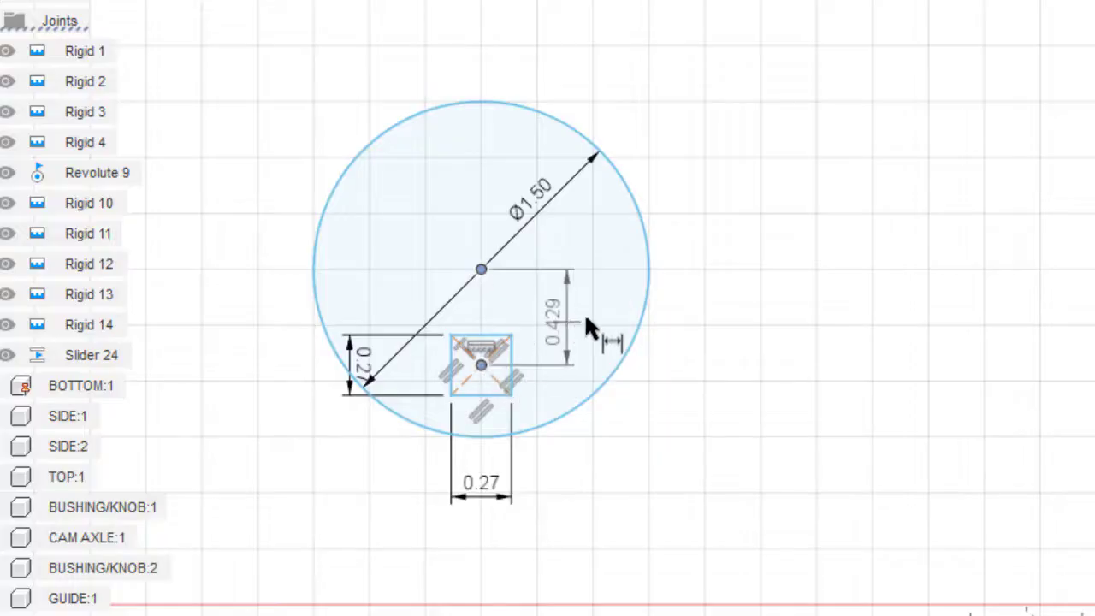
{"action": "left_click", "coordinate": [703, 313]}
{"action": "key", "text": "BackSpace"}
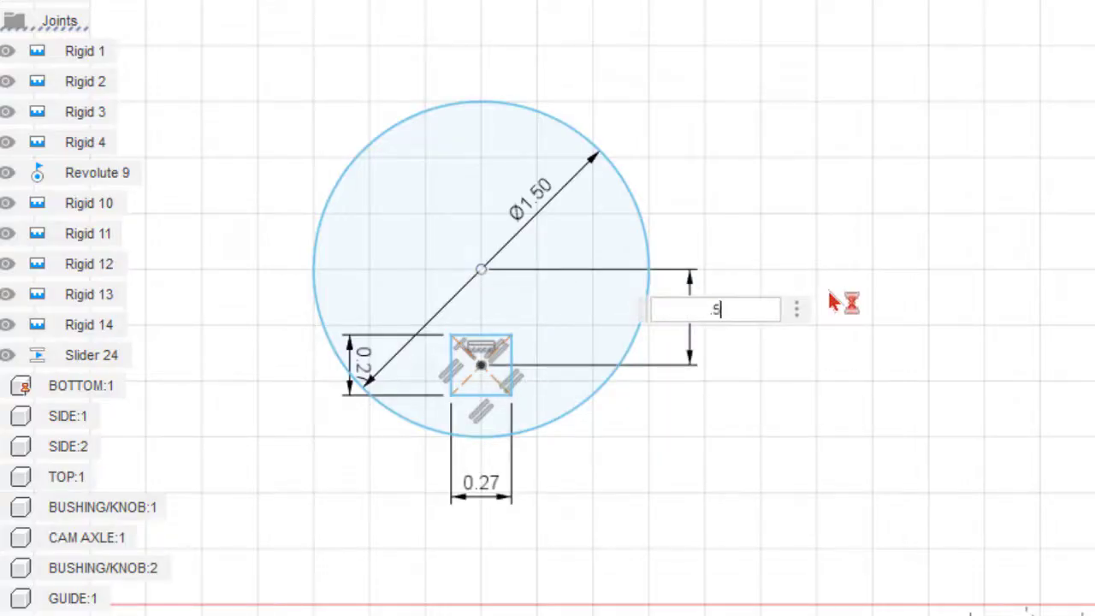
{"action": "type", "text": ".5"}
{"action": "key", "text": "Return"}
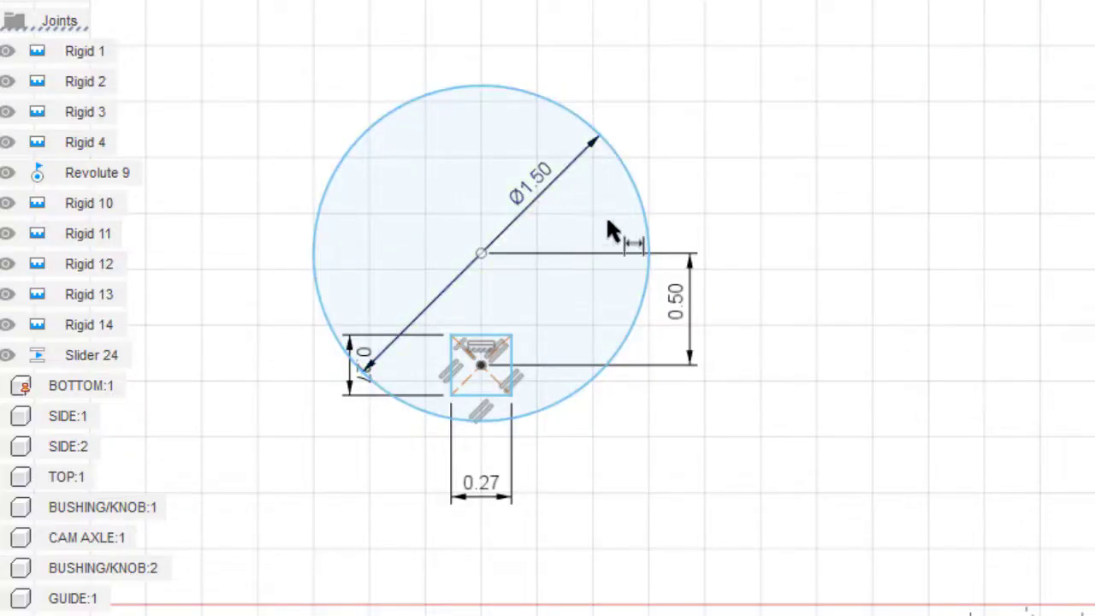
Extrude the circular profile 0.25 in, leaving the square axle hole open
{"action": "key", "text": "e"}
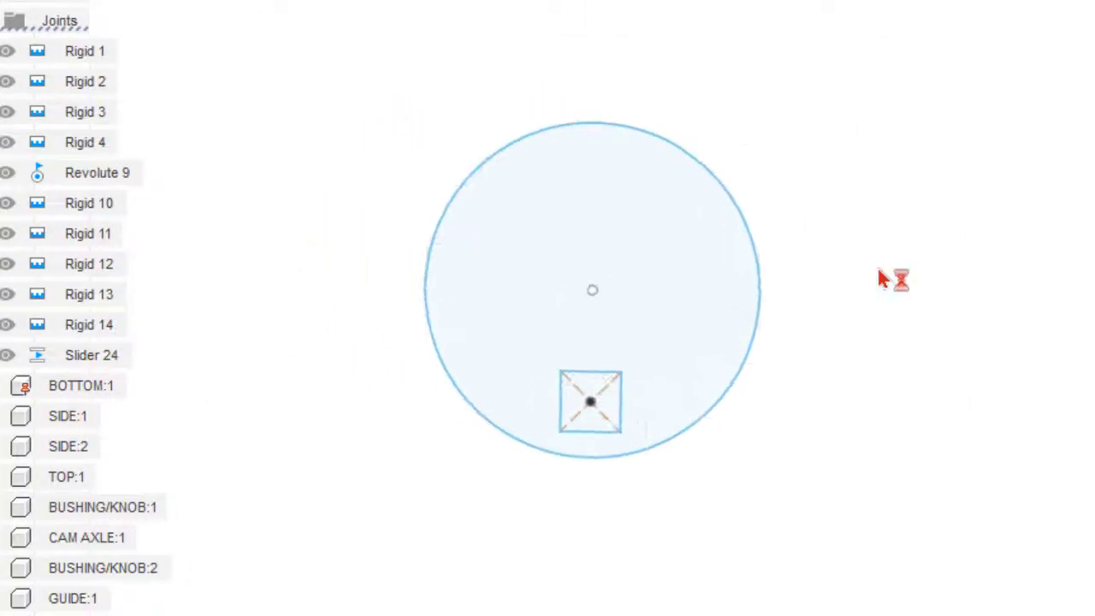
{"action": "left_click", "coordinate": [973, 322]}
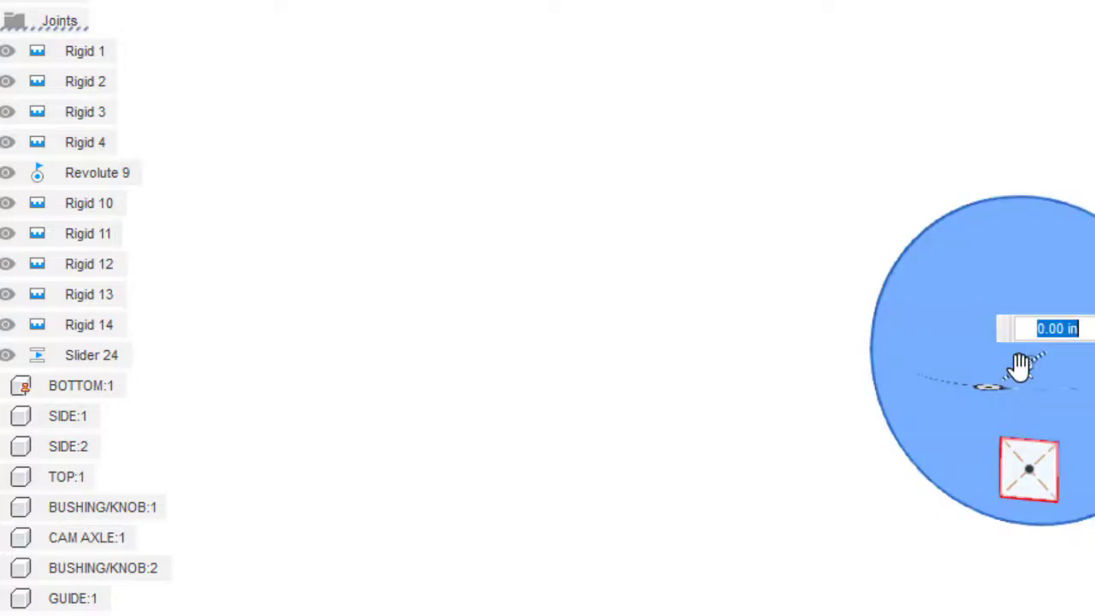
{"action": "type", "text": ".25"}
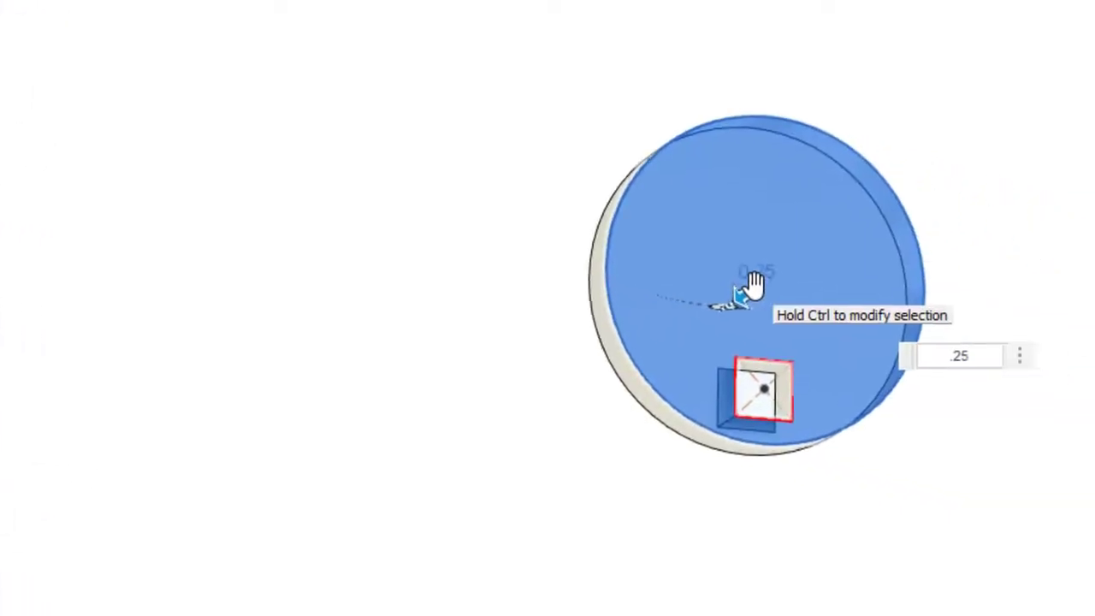
{"action": "key", "text": "Return"}
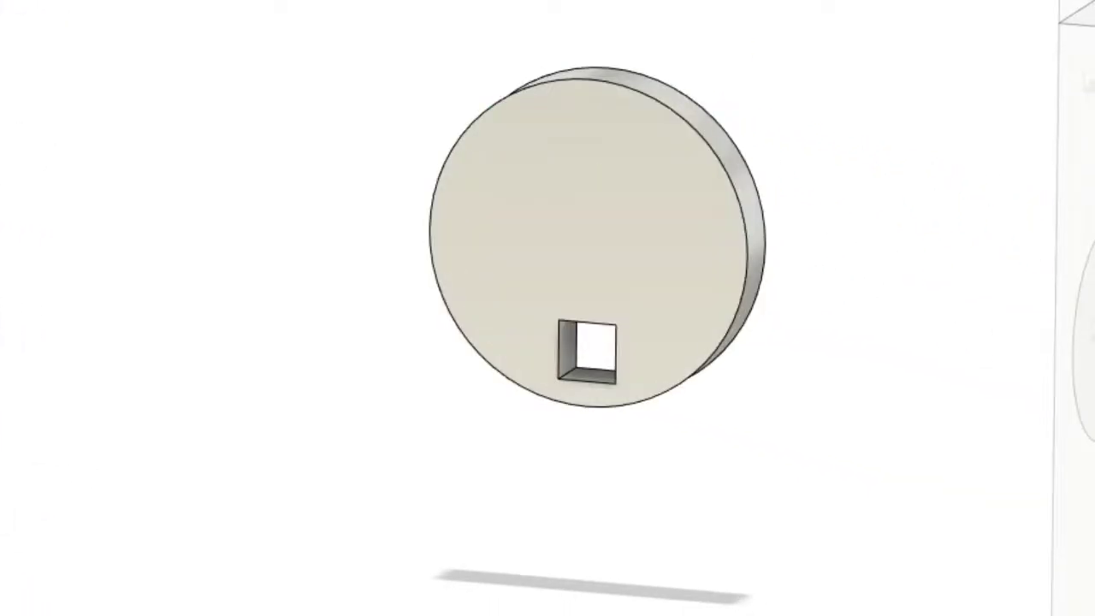
Apply the design's blue ABS (White) appearance to the ECCENTRIC CAM component and reactivate the top-level assembly
{"action": "right_click", "coordinate": [248, 407]}
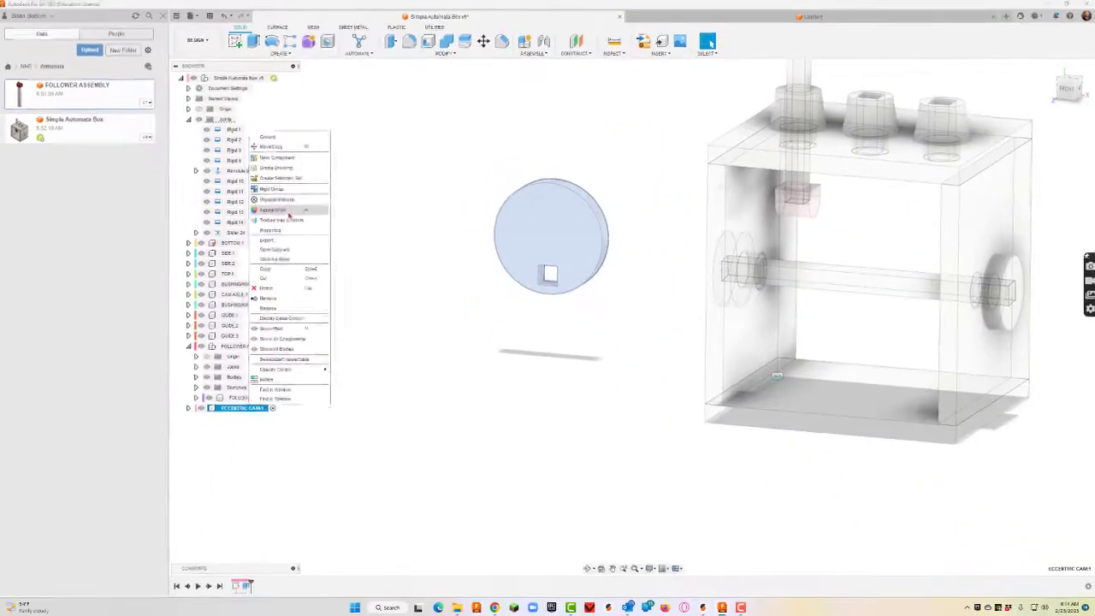
{"action": "left_click", "coordinate": [292, 212]}
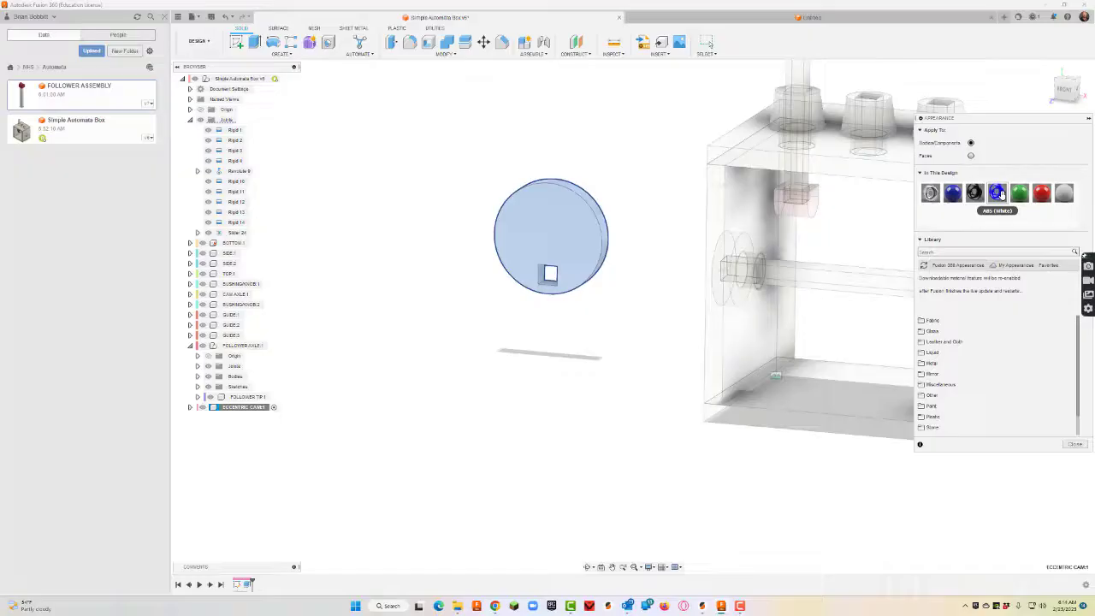
{"action": "left_click_drag", "start_coordinate": [997, 193], "coordinate": [581, 274]}
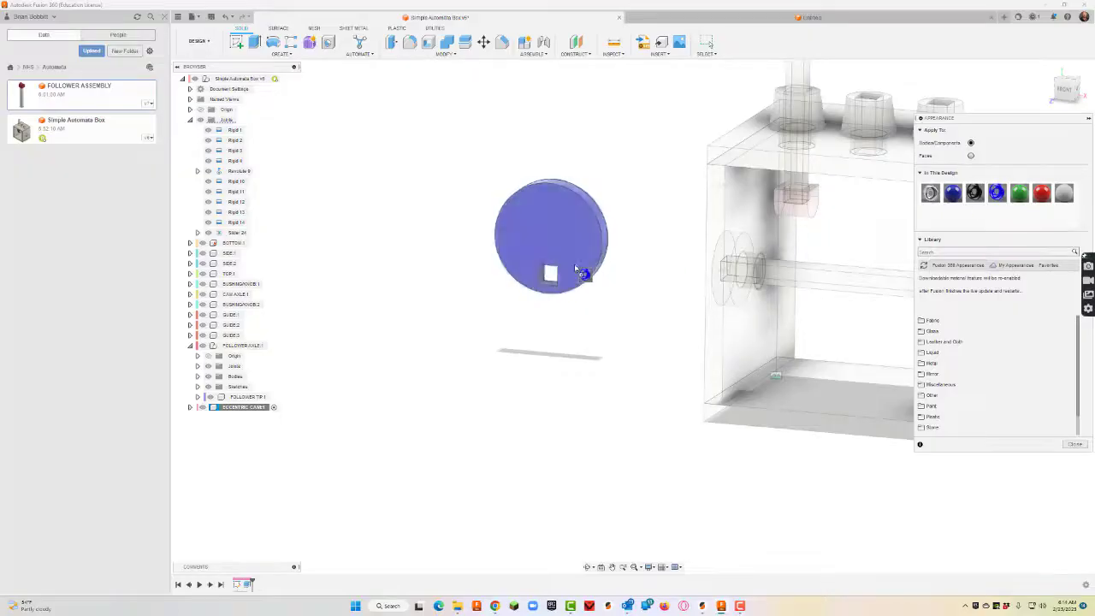
{"action": "left_click", "coordinate": [1074, 444]}
{"action": "scroll", "coordinate": [621, 342], "scroll_direction": "down", "scroll_amount": 3}
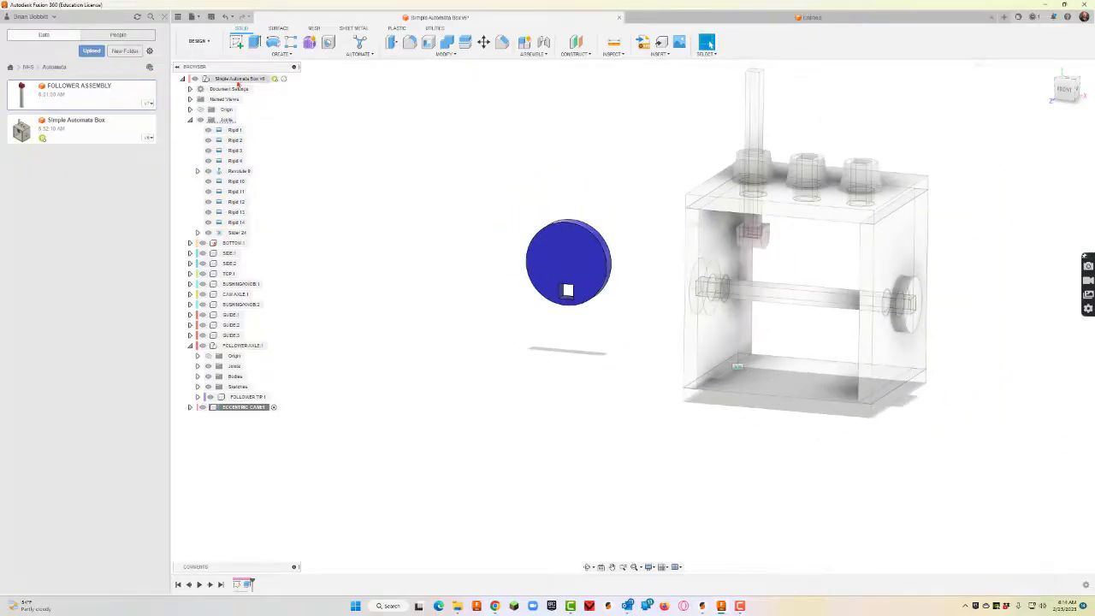
{"action": "double_click", "coordinate": [237, 79]}
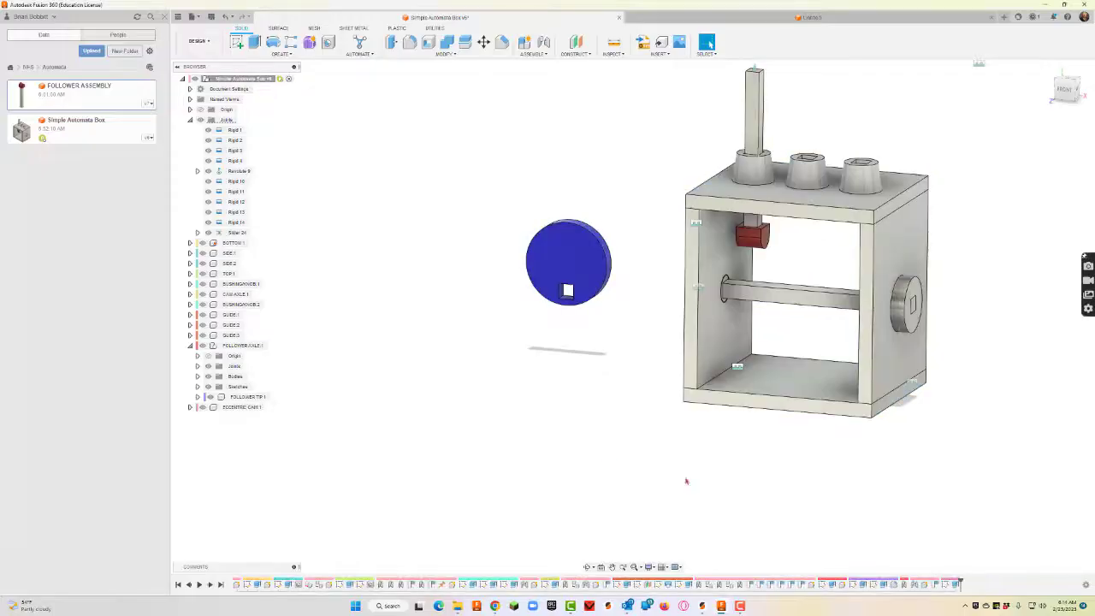
Start a joint snapping the midpoint of a vertical edge of the cam's square hole to the matching edge midpoint on the CAM AXLE end
{"action": "left_click", "coordinate": [588, 566]}
{"action": "left_click_drag", "start_coordinate": [685, 402], "coordinate": [647, 381]}
{"action": "scroll", "coordinate": [518, 335], "scroll_direction": "up", "scroll_amount": 5}
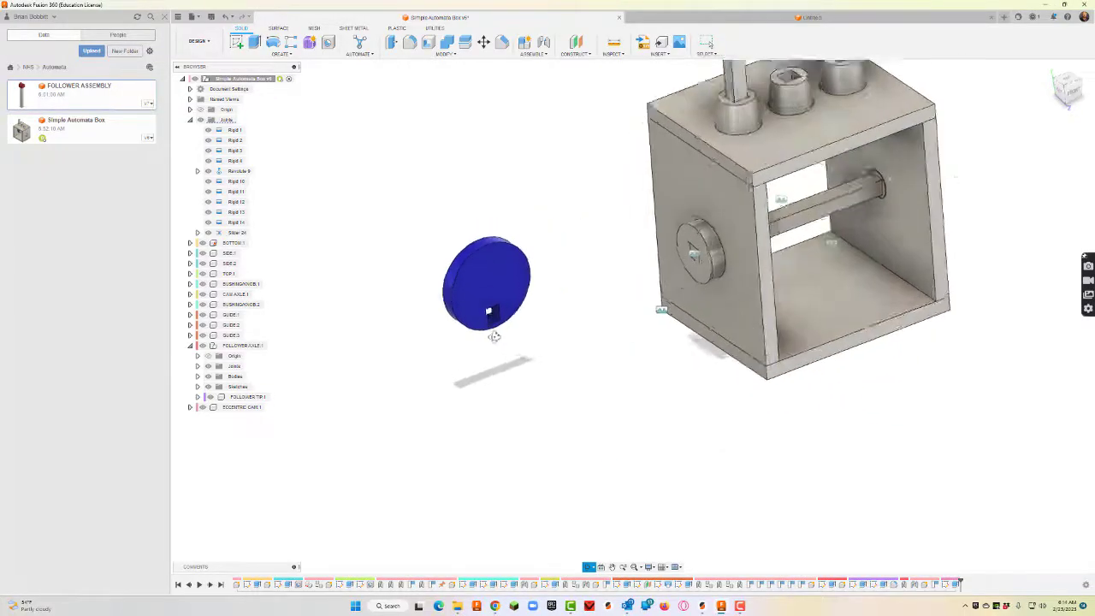
{"action": "left_click", "coordinate": [534, 53]}
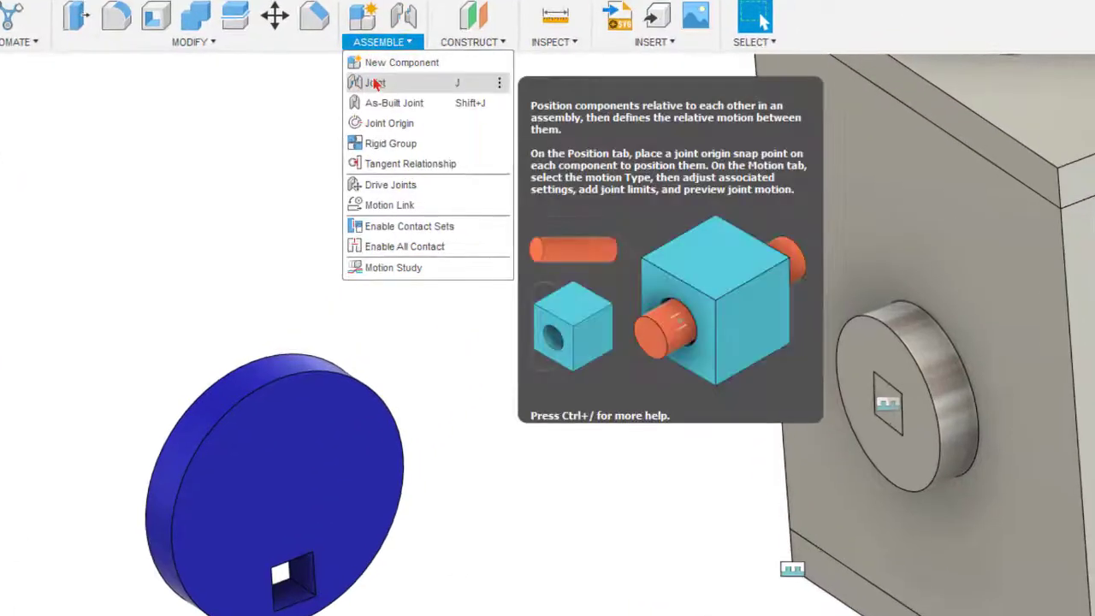
{"action": "left_click", "coordinate": [373, 83]}
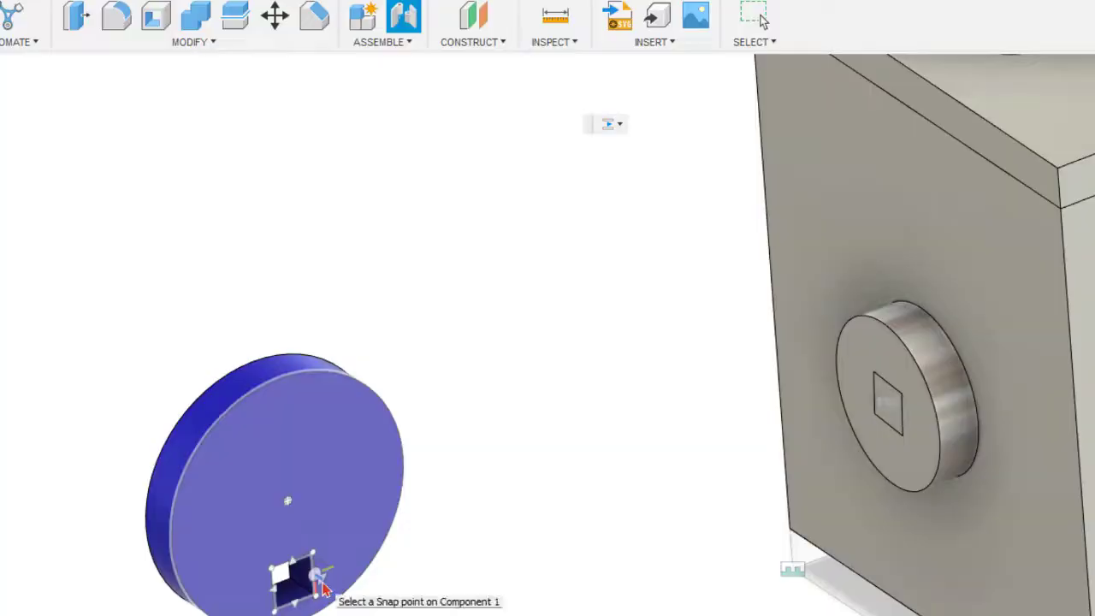
{"action": "scroll", "coordinate": [312, 580], "scroll_direction": "up", "scroll_amount": 3}
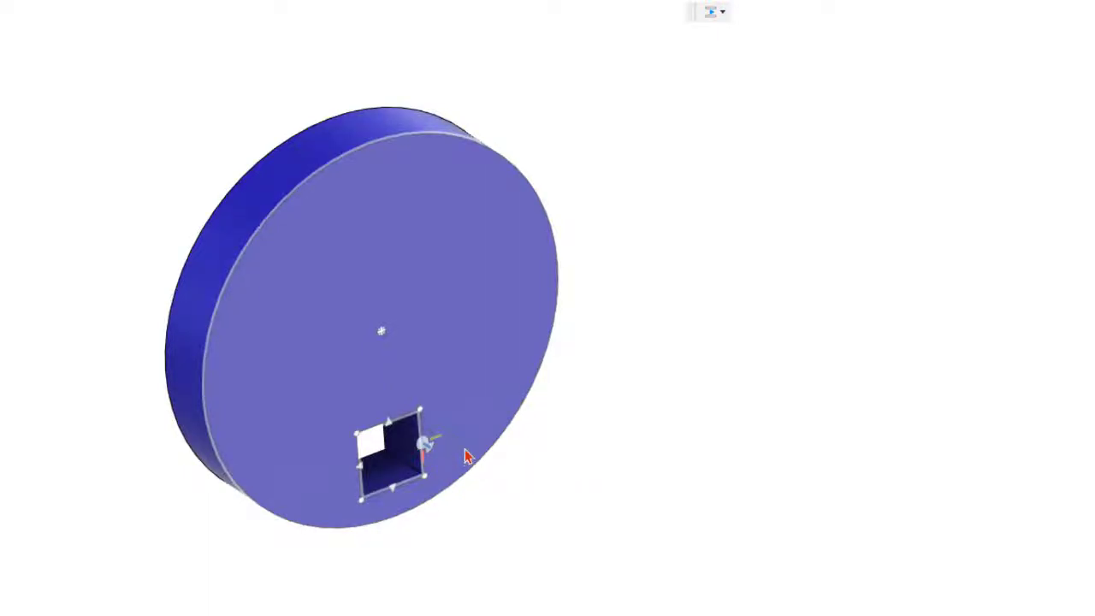
{"action": "scroll", "coordinate": [450, 456], "scroll_direction": "up", "scroll_amount": 3}
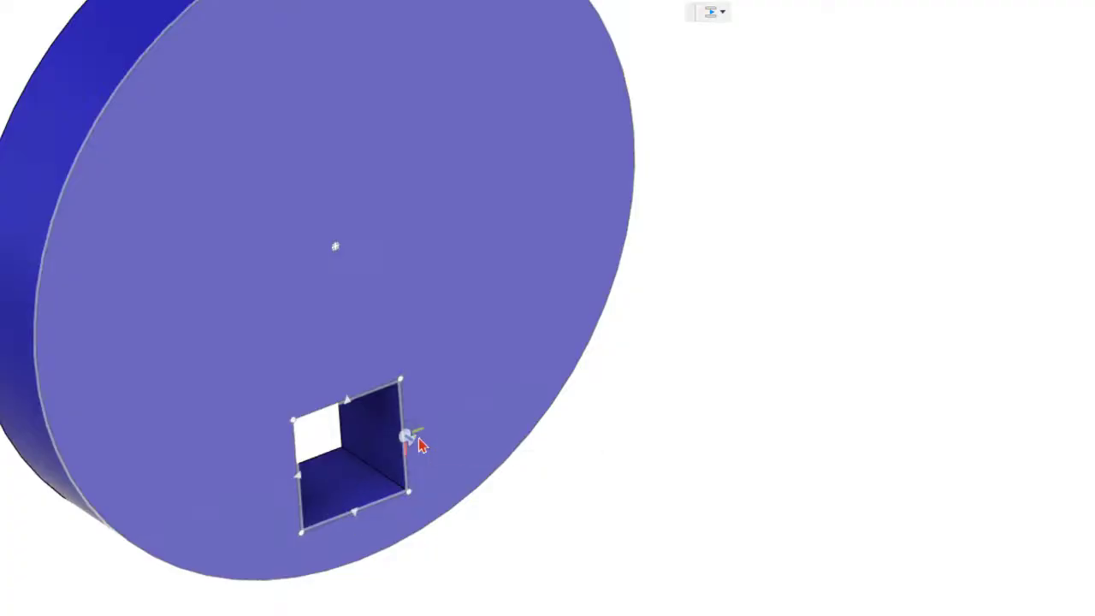
{"action": "left_click", "coordinate": [418, 441]}
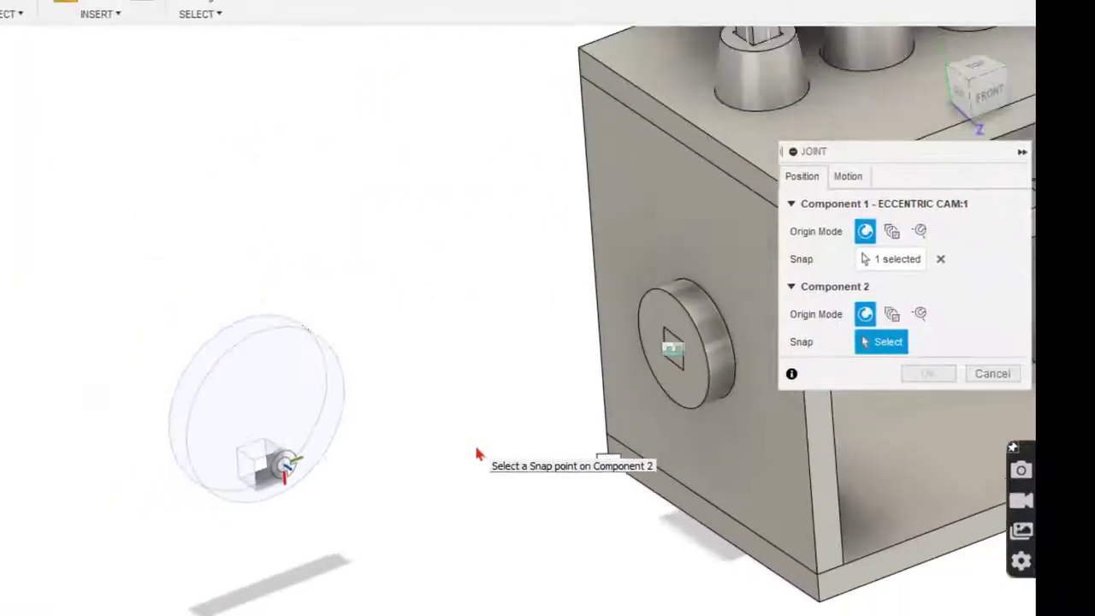
{"action": "scroll", "coordinate": [590, 436], "scroll_direction": "up", "scroll_amount": 5}
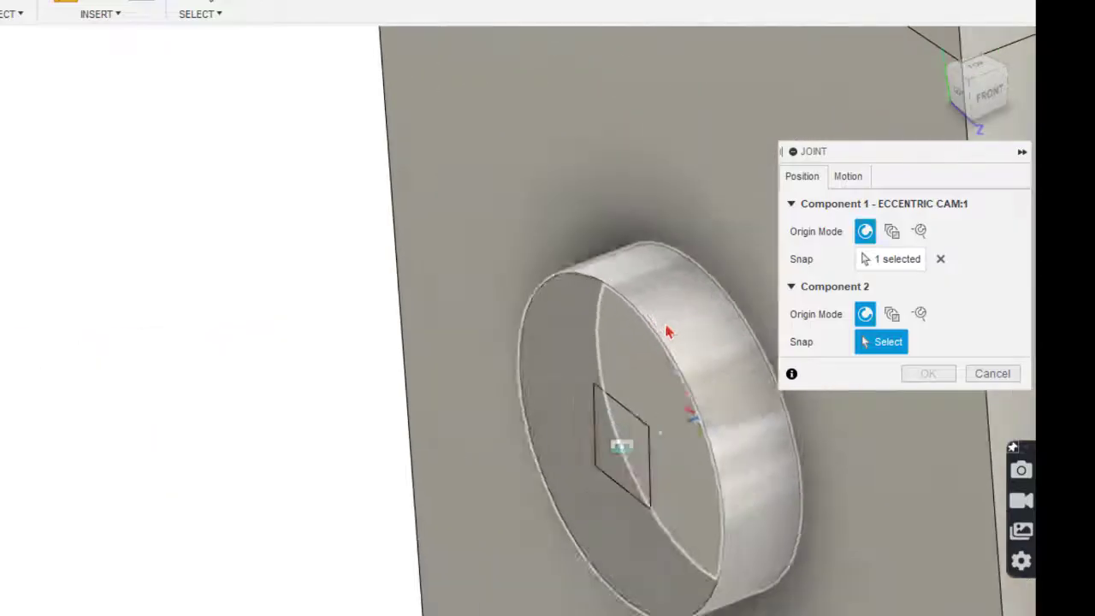
{"action": "left_click", "coordinate": [601, 431]}
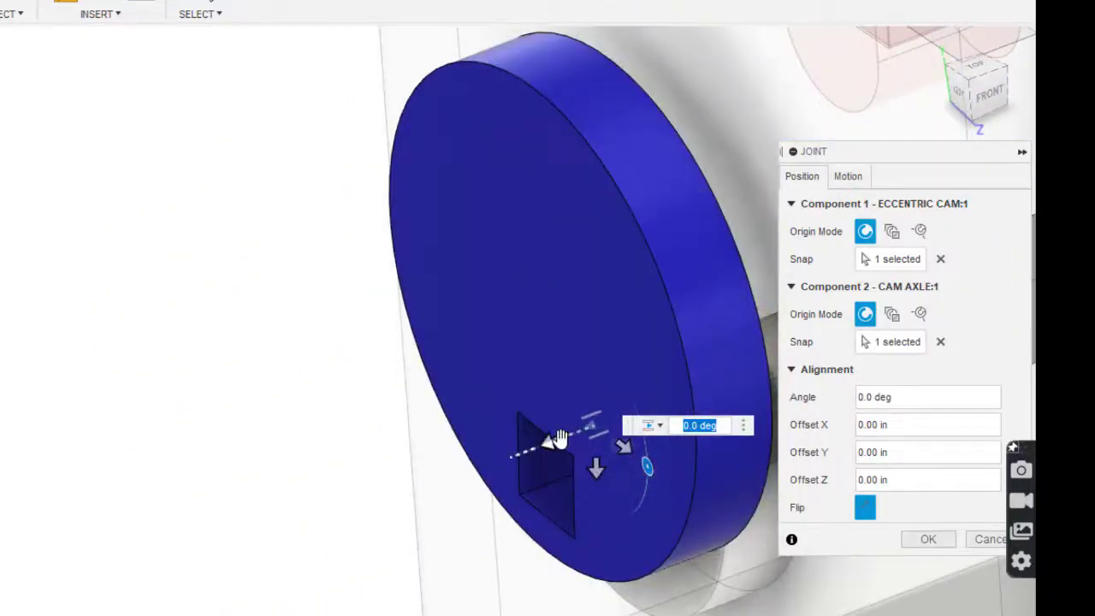
Move the cam along the axle into the box and centre it under the follower with a Z offset of -1.125 in
{"action": "left_click_drag", "start_coordinate": [558, 439], "coordinate": [650, 477]}
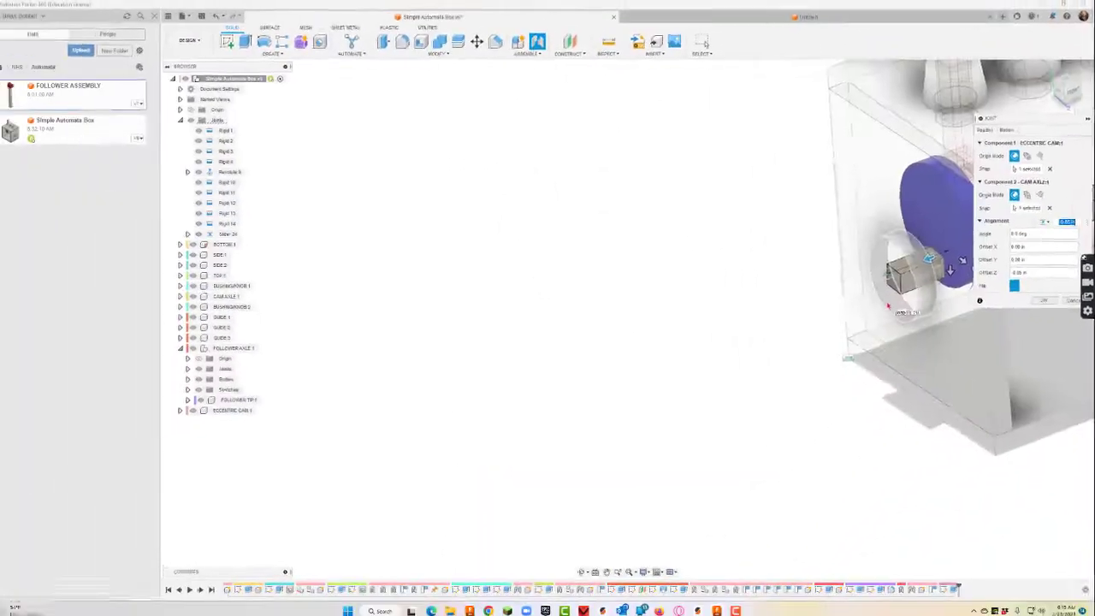
{"action": "left_click", "coordinate": [1075, 92]}
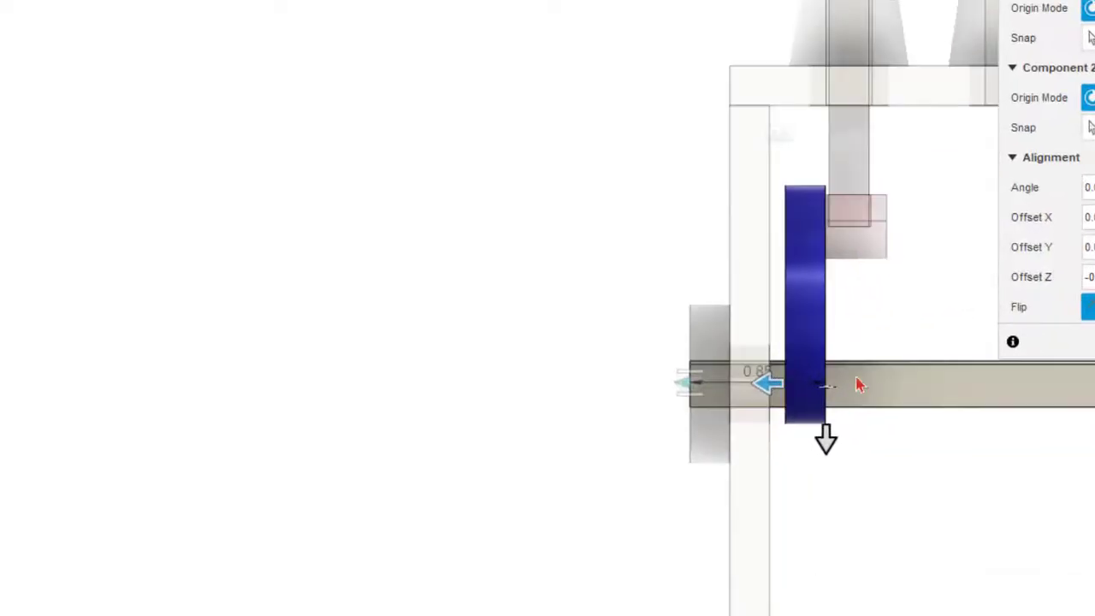
{"action": "left_click_drag", "start_coordinate": [764, 381], "coordinate": [815, 394]}
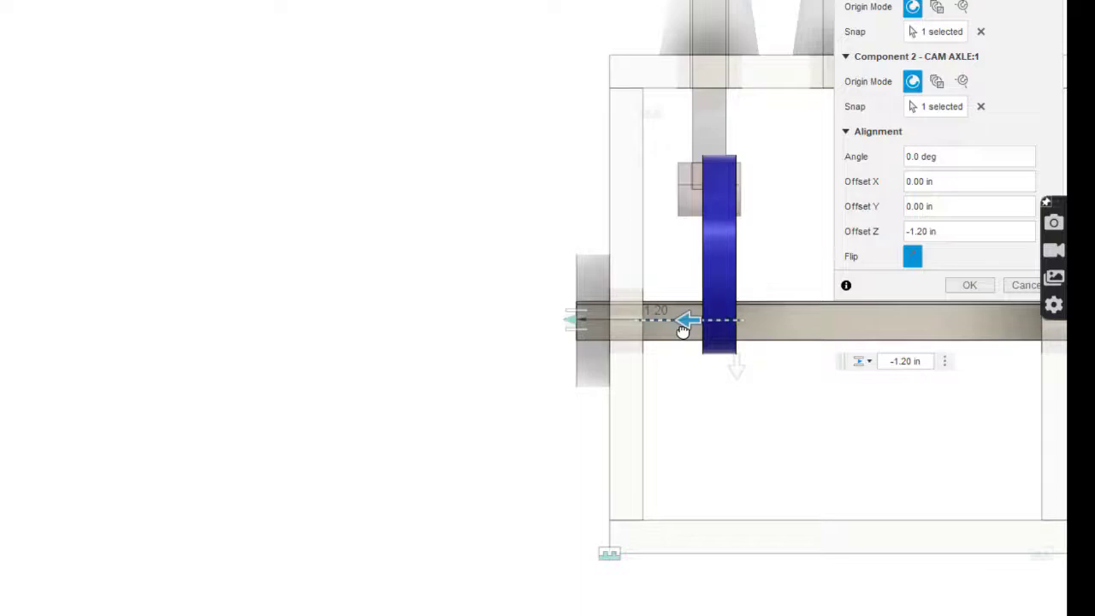
{"action": "left_click_drag", "start_coordinate": [683, 331], "coordinate": [669, 328]}
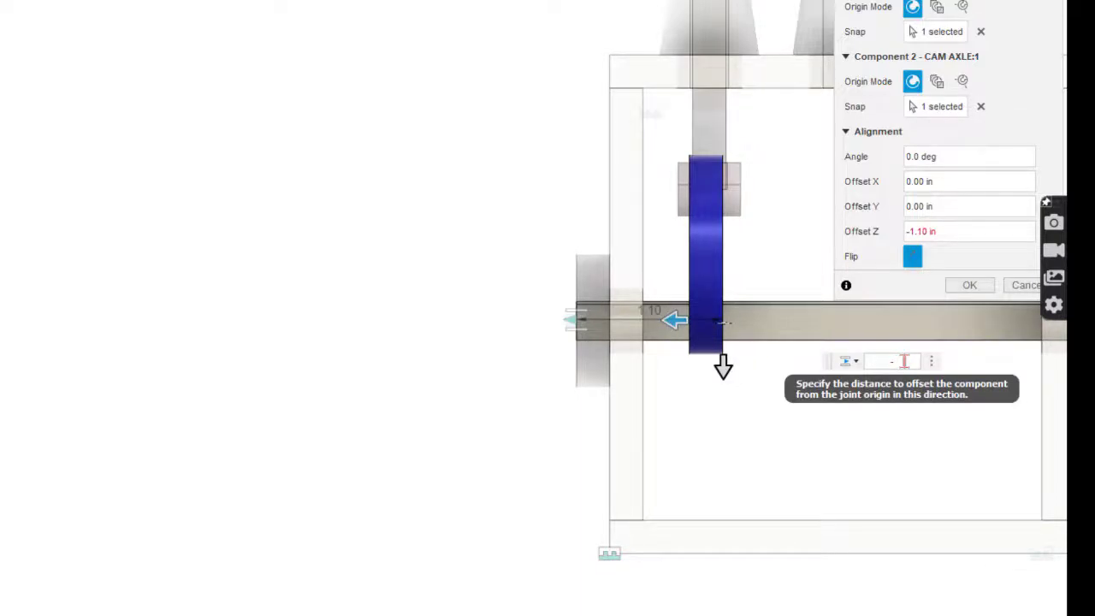
{"action": "key", "text": "Return"}
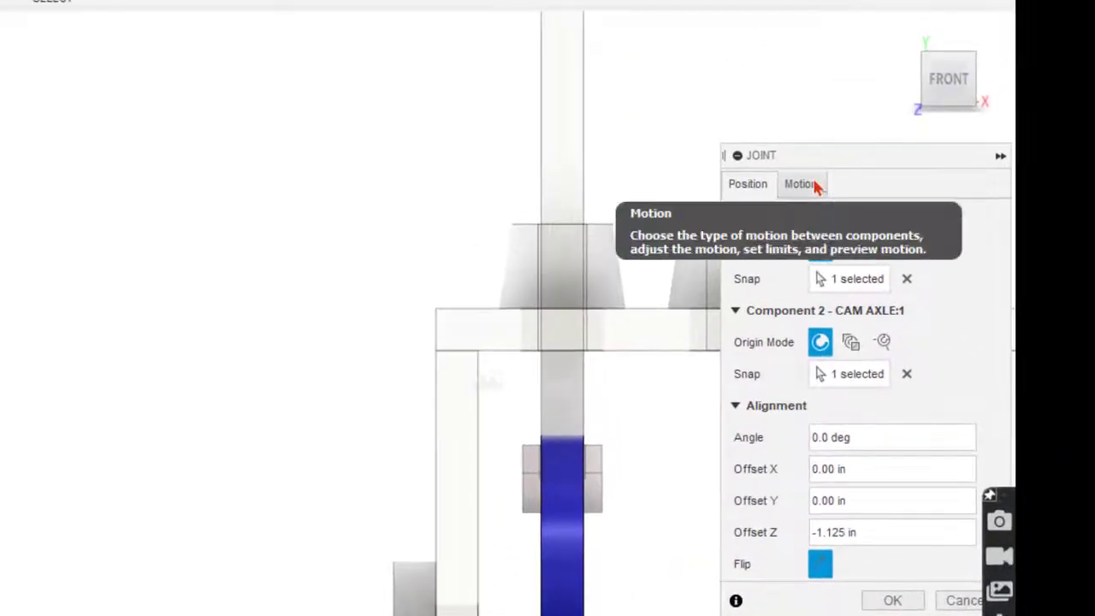
Change the motion type of the joint between the cam and axle to Rigid
{"action": "left_click", "coordinate": [815, 187]}
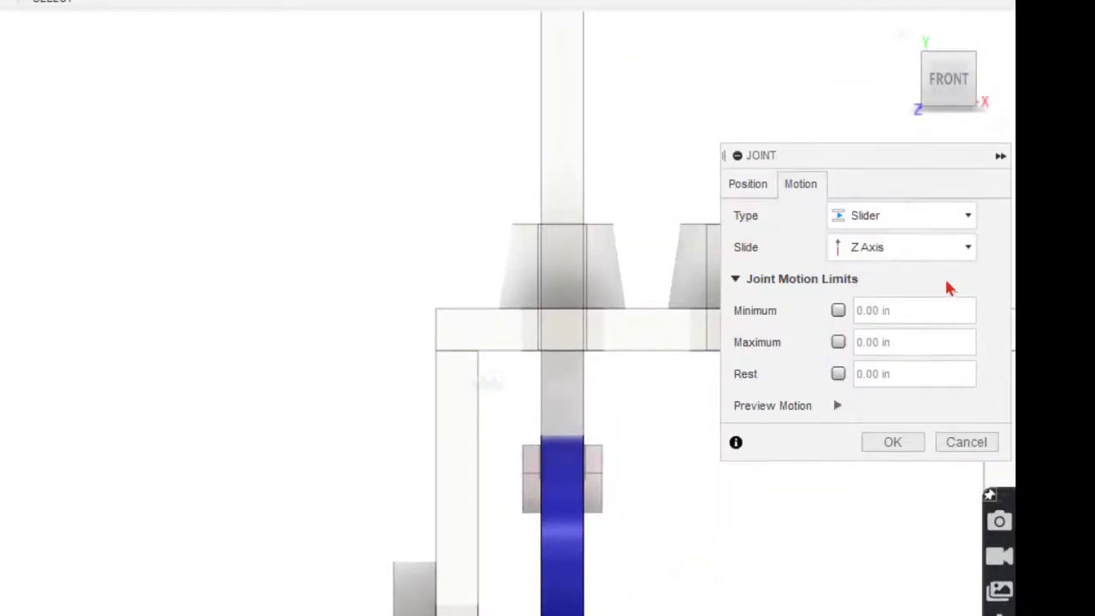
{"action": "left_click", "coordinate": [892, 219]}
{"action": "left_click", "coordinate": [866, 245]}
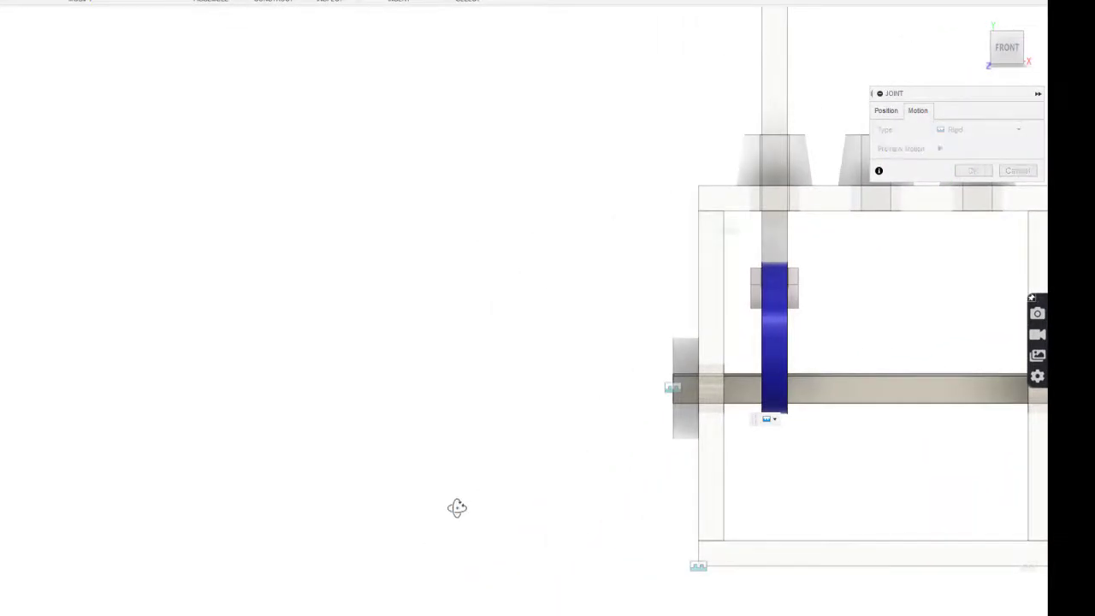
Check the cam's placement beneath the first follower and accept the rigid joint between cam and axle
{"action": "middle_click_drag", "start_coordinate": [457, 508], "coordinate": [493, 538], "text": "shift"}
{"action": "scroll", "coordinate": [632, 470], "scroll_direction": "down", "scroll_amount": 4}
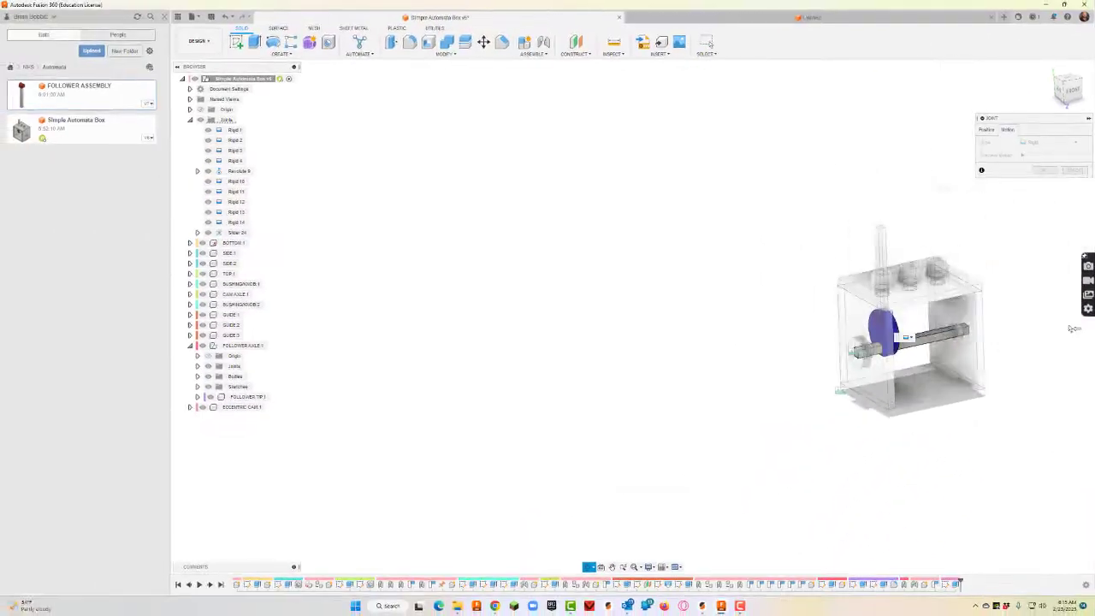
{"action": "scroll", "coordinate": [1039, 336], "scroll_direction": "up", "scroll_amount": 5}
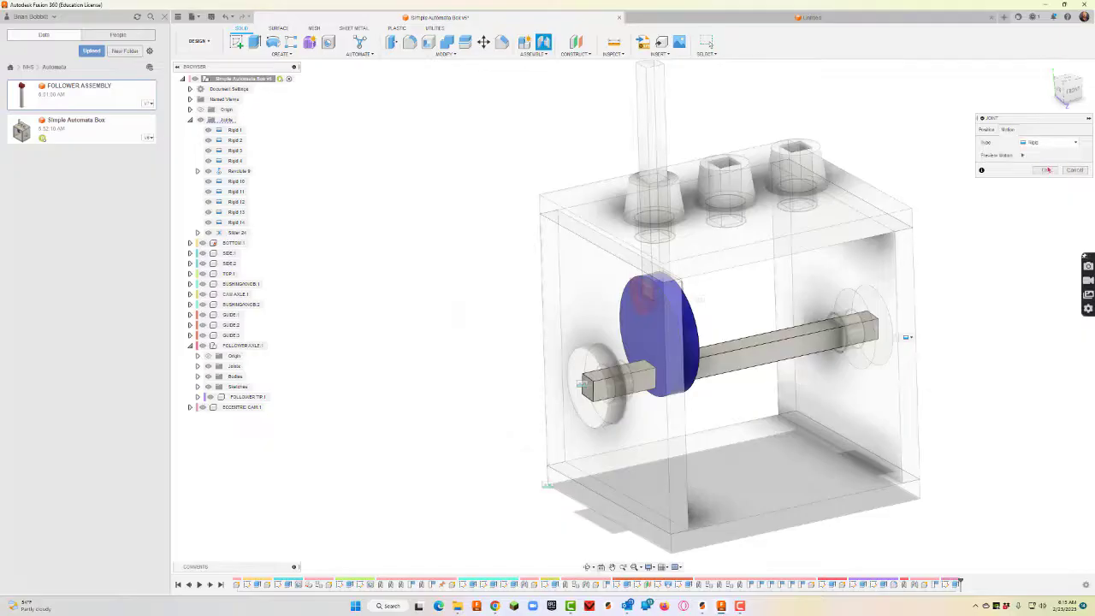
{"action": "left_click", "coordinate": [1044, 169]}
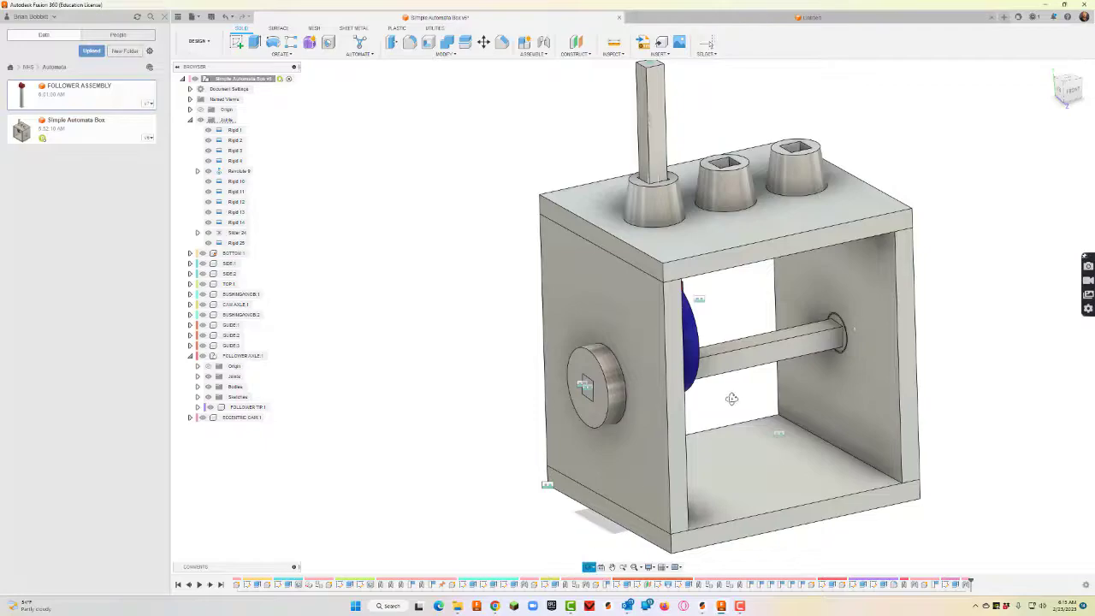
Turn the knob to test the cam's rotation with the axle, and return the revolute joint to its home position
{"action": "middle_click_drag", "start_coordinate": [731, 399], "coordinate": [685, 397], "text": "shift"}
{"action": "mouse_move", "coordinate": [790, 337]}
{"action": "left_mouse_down"}
{"action": "mouse_move", "coordinate": [806, 372]}
{"action": "mouse_move", "coordinate": [787, 376]}
{"action": "mouse_move", "coordinate": [792, 338]}
{"action": "mouse_move", "coordinate": [771, 360]}
{"action": "mouse_move", "coordinate": [783, 353]}
{"action": "left_mouse_up"}
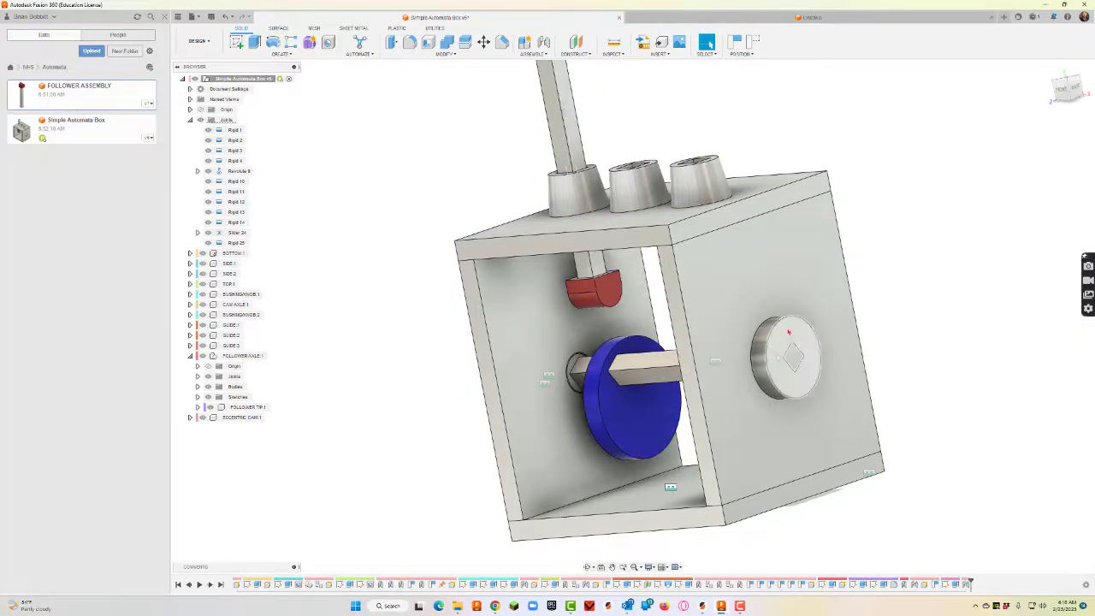
{"action": "mouse_move", "coordinate": [775, 332]}
{"action": "left_mouse_down"}
{"action": "mouse_move", "coordinate": [771, 378]}
{"action": "mouse_move", "coordinate": [770, 346]}
{"action": "mouse_move", "coordinate": [795, 330]}
{"action": "mouse_move", "coordinate": [778, 339]}
{"action": "left_mouse_up"}
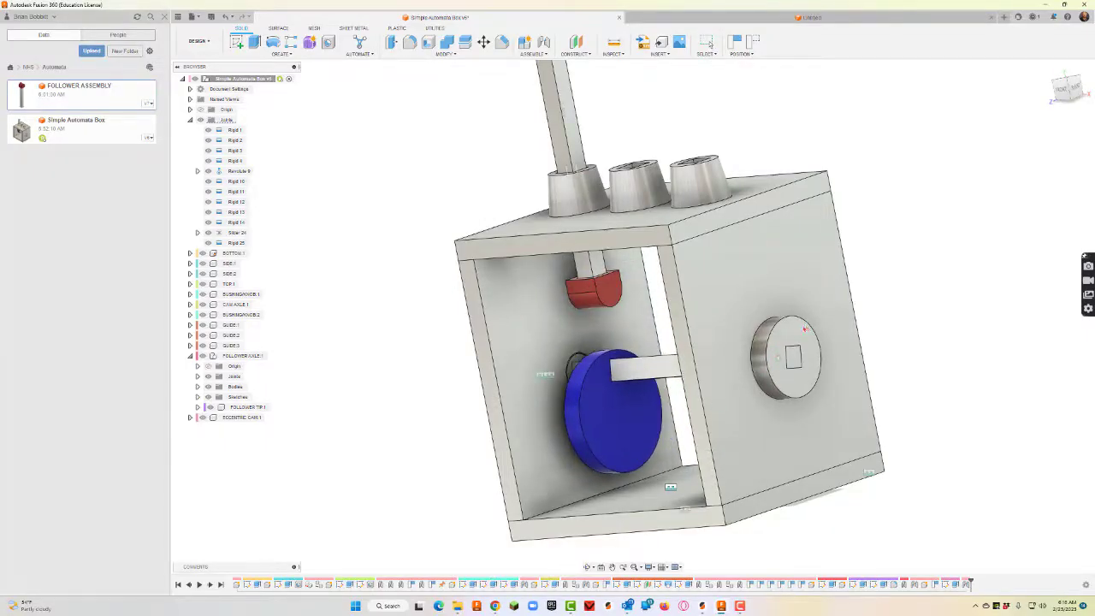
{"action": "scroll", "coordinate": [777, 339], "scroll_direction": "up", "scroll_amount": 3}
{"action": "scroll", "coordinate": [777, 339], "scroll_direction": "up", "scroll_amount": 3}
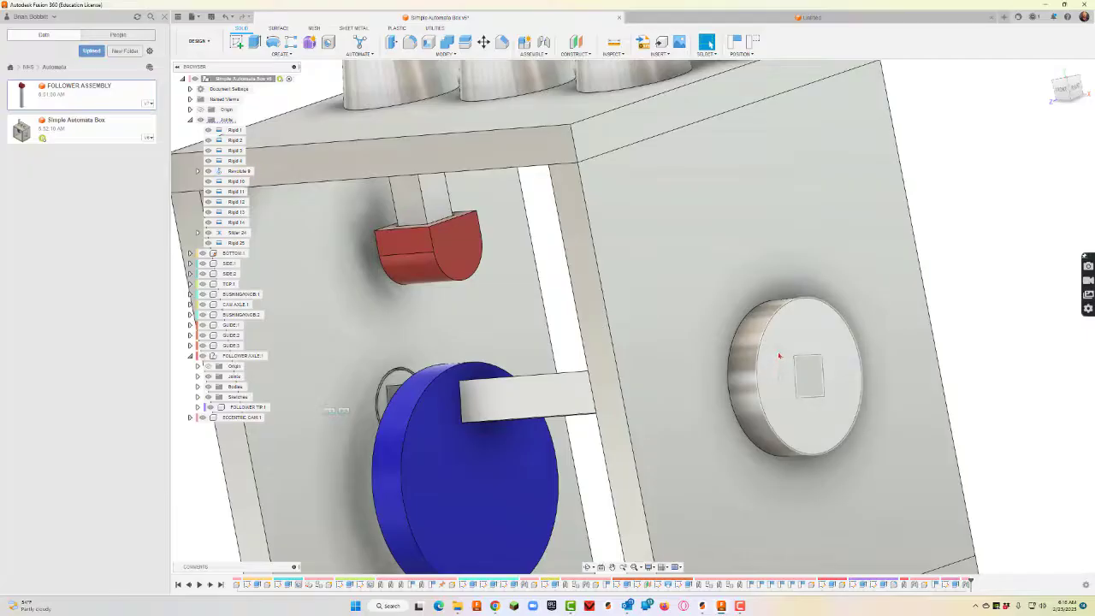
{"action": "right_click", "coordinate": [778, 353]}
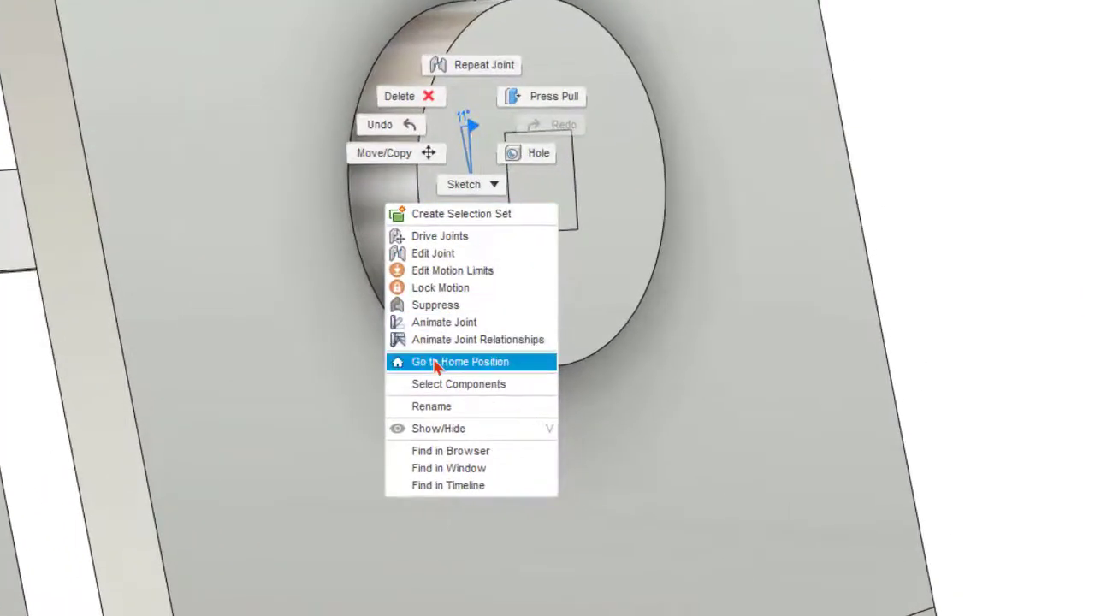
{"action": "left_click", "coordinate": [457, 361]}
{"action": "scroll", "coordinate": [60, 234], "scroll_direction": "down", "scroll_amount": 3}
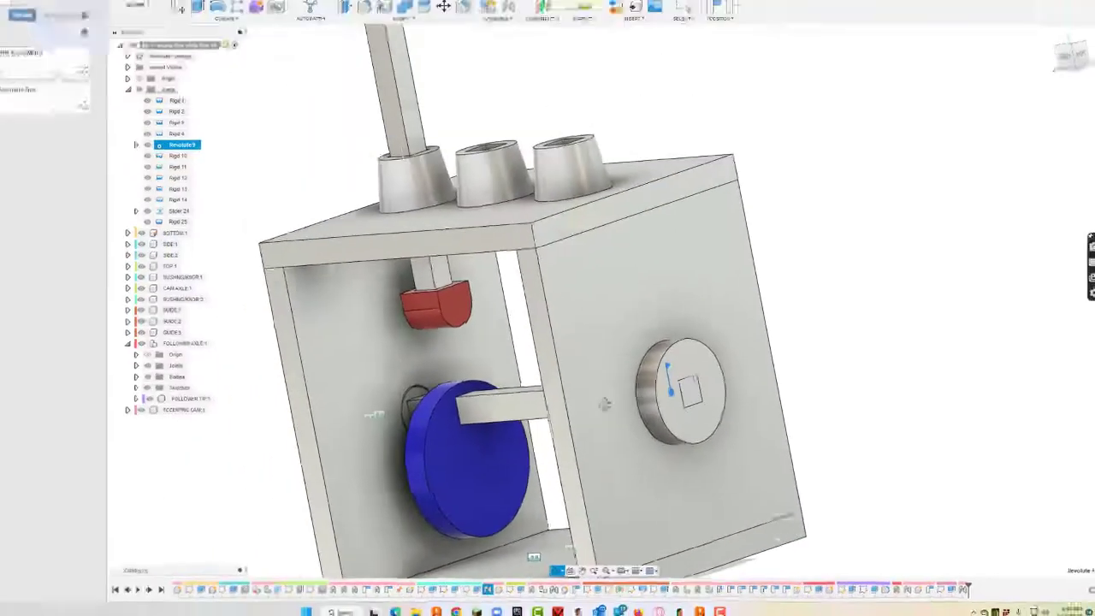
Create a tangent relationship between the eccentric cam's outer rim face and the rounded underside of the red follower tip
{"action": "middle_click_drag", "start_coordinate": [608, 402], "coordinate": [647, 401], "text": "shift"}
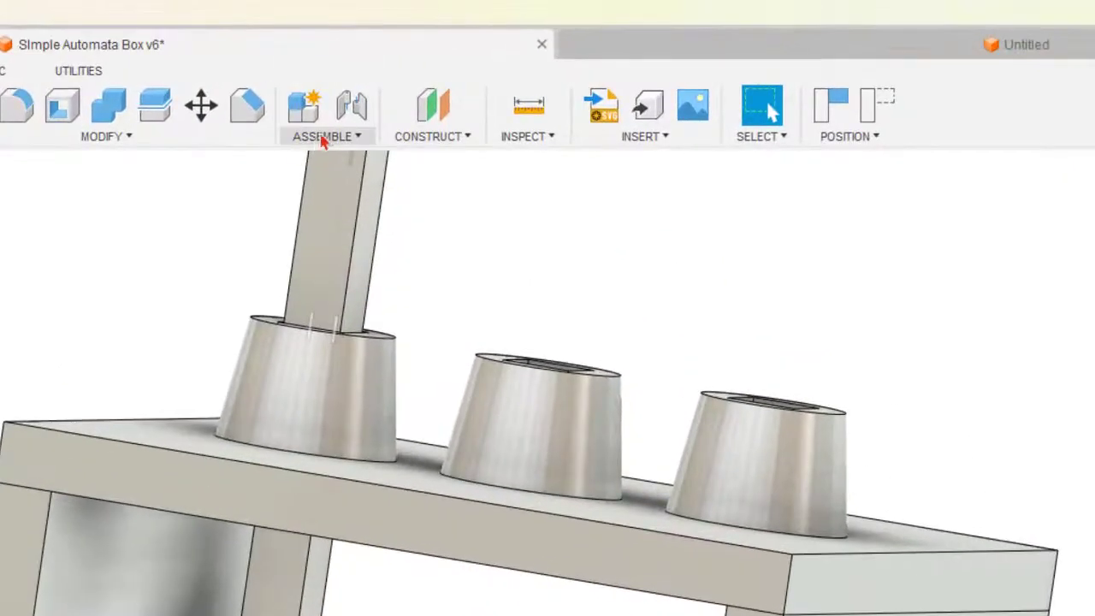
{"action": "left_click", "coordinate": [322, 138]}
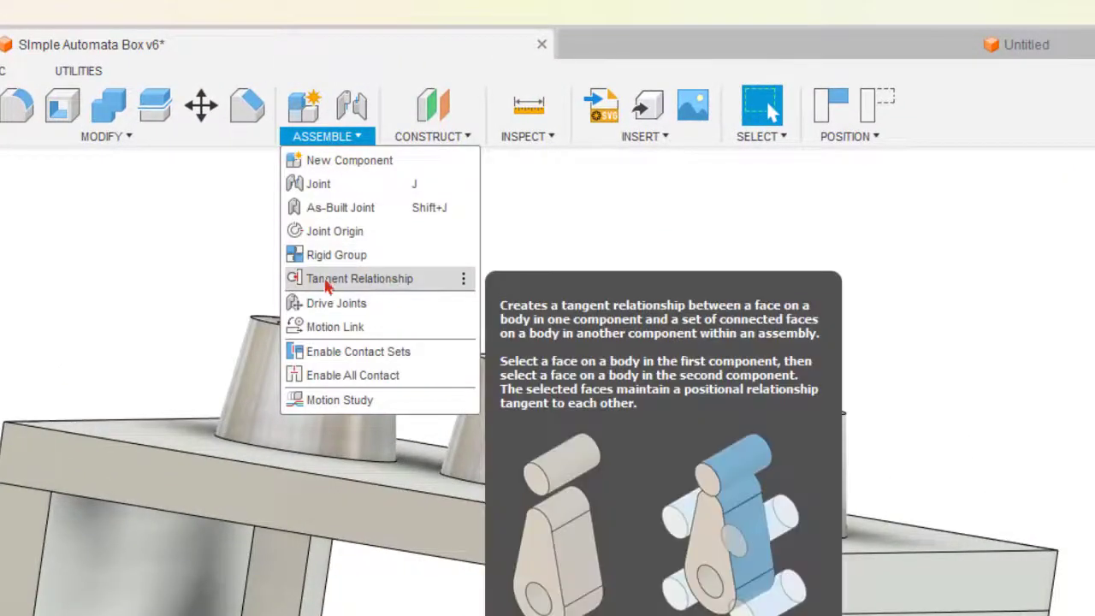
{"action": "left_click", "coordinate": [402, 282]}
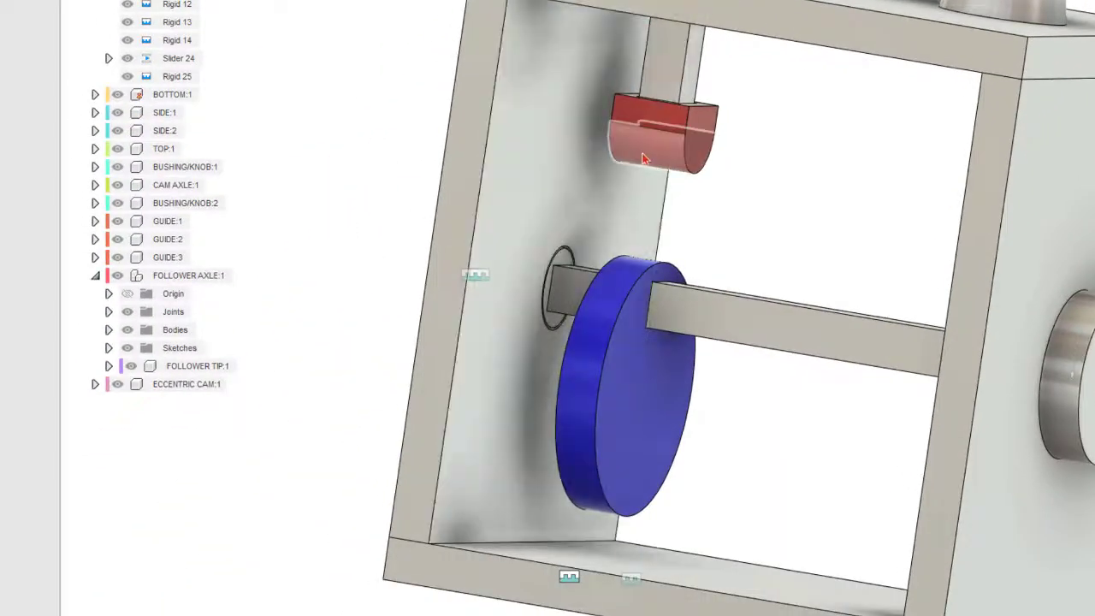
{"action": "left_click", "coordinate": [622, 282]}
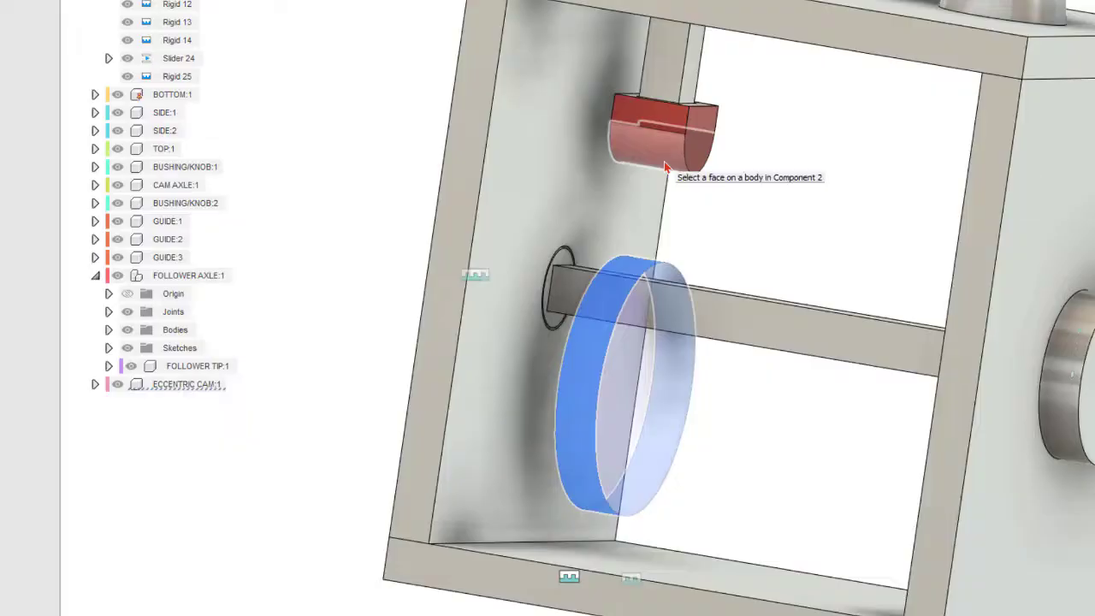
{"action": "left_click", "coordinate": [665, 167]}
{"action": "left_click", "coordinate": [643, 246]}
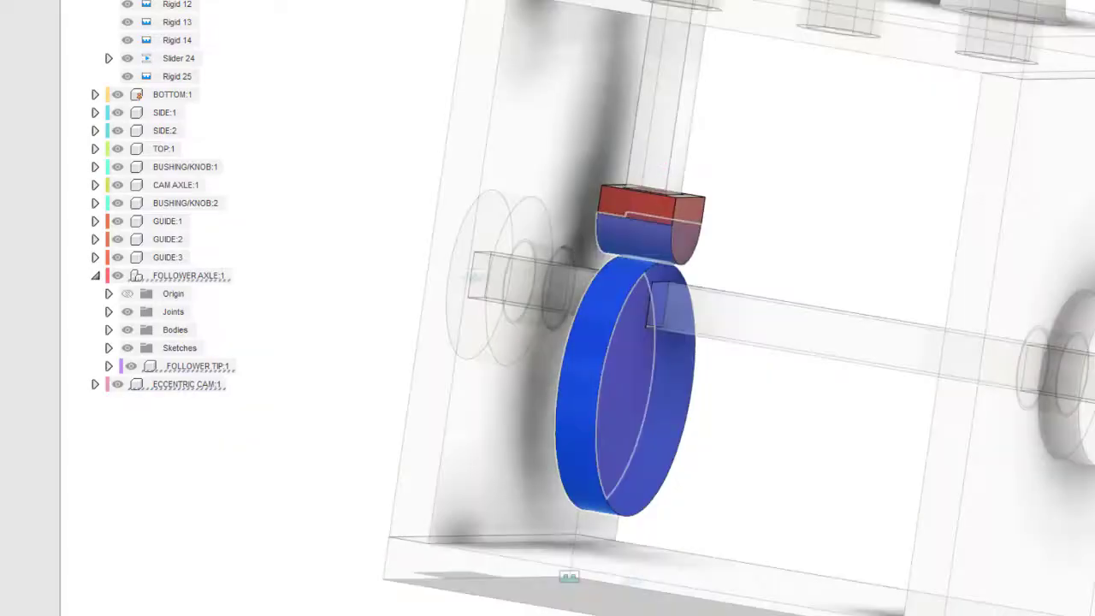
{"action": "key", "text": "Return"}
Turn the knob to test how the cam drives the follower, and reset the knob's revolute joint to home
{"action": "scroll", "coordinate": [738, 308], "scroll_direction": "down", "scroll_amount": 3}
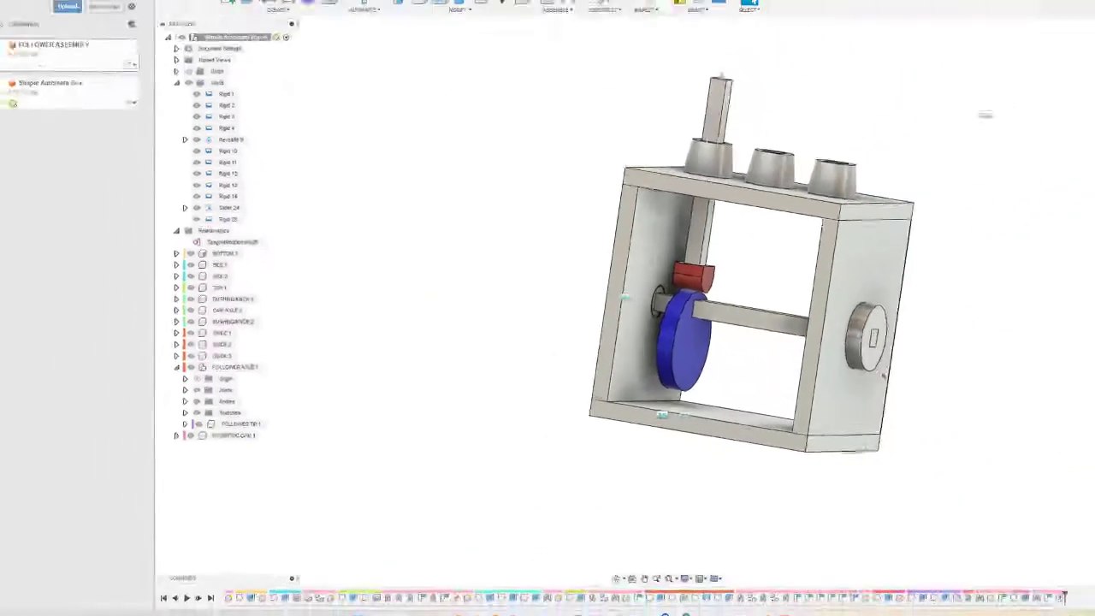
{"action": "mouse_move", "coordinate": [821, 330]}
{"action": "left_mouse_down"}
{"action": "mouse_move", "coordinate": [808, 368]}
{"action": "mouse_move", "coordinate": [834, 341]}
{"action": "mouse_move", "coordinate": [843, 401]}
{"action": "mouse_move", "coordinate": [873, 374]}
{"action": "mouse_move", "coordinate": [842, 350]}
{"action": "mouse_move", "coordinate": [834, 376]}
{"action": "mouse_move", "coordinate": [846, 366]}
{"action": "mouse_move", "coordinate": [843, 342]}
{"action": "mouse_move", "coordinate": [811, 355]}
{"action": "mouse_move", "coordinate": [821, 368]}
{"action": "mouse_move", "coordinate": [809, 376]}
{"action": "mouse_move", "coordinate": [825, 355]}
{"action": "mouse_move", "coordinate": [812, 369]}
{"action": "mouse_move", "coordinate": [810, 346]}
{"action": "left_mouse_up"}
{"action": "scroll", "coordinate": [806, 336], "scroll_direction": "up", "scroll_amount": 5}
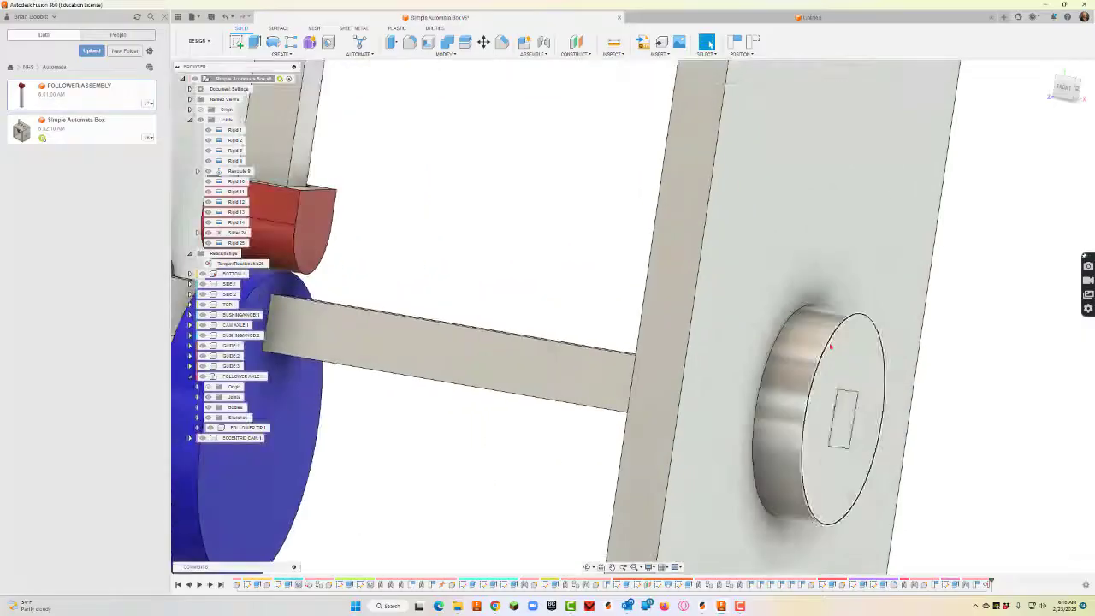
{"action": "left_click", "coordinate": [797, 389]}
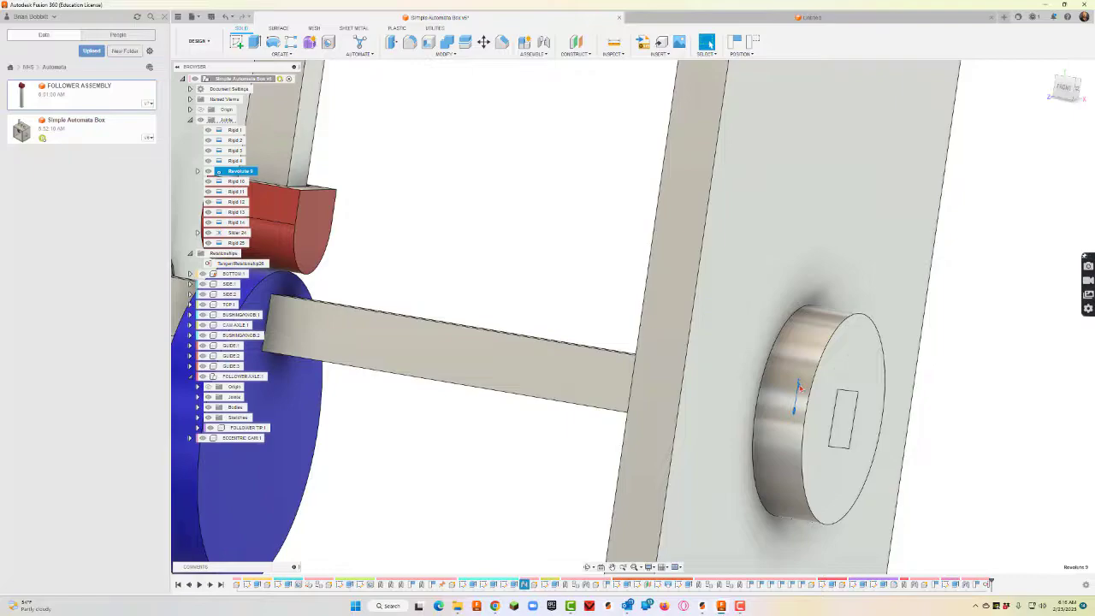
{"action": "right_click", "coordinate": [798, 391]}
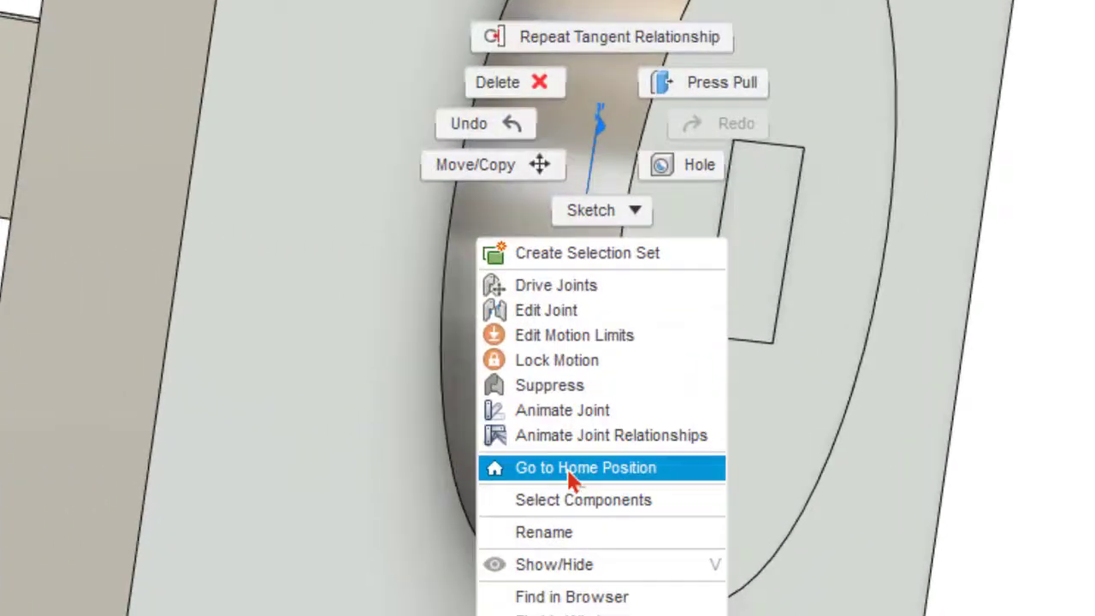
{"action": "left_click", "coordinate": [782, 523]}
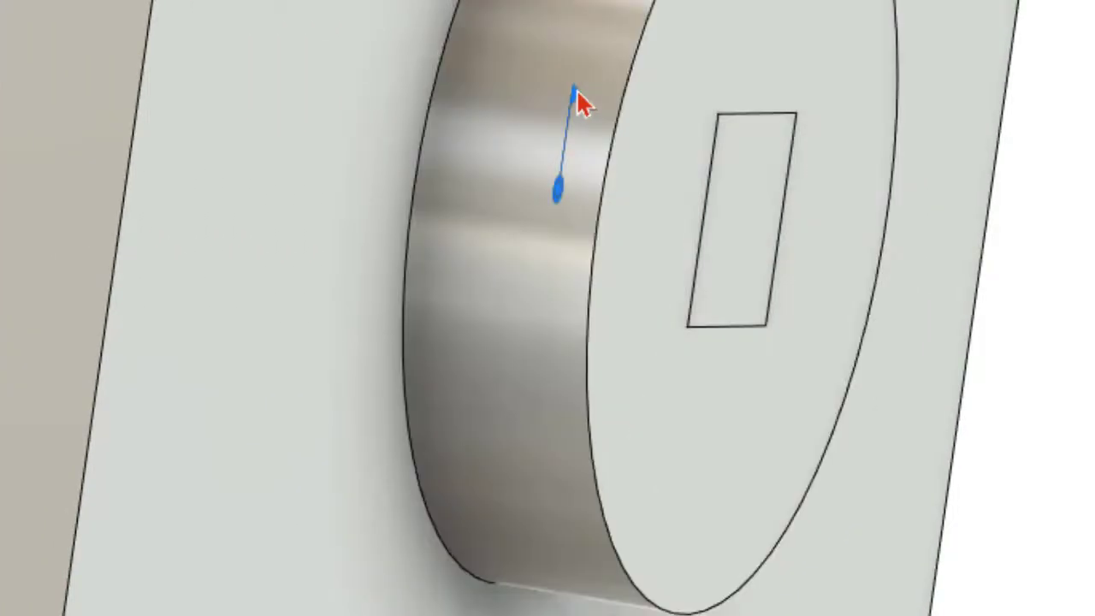
Animate the joint relationships of the knob's revolute joint, watch the cam and follower from the home view, and end the animation
{"action": "right_click", "coordinate": [577, 91]}
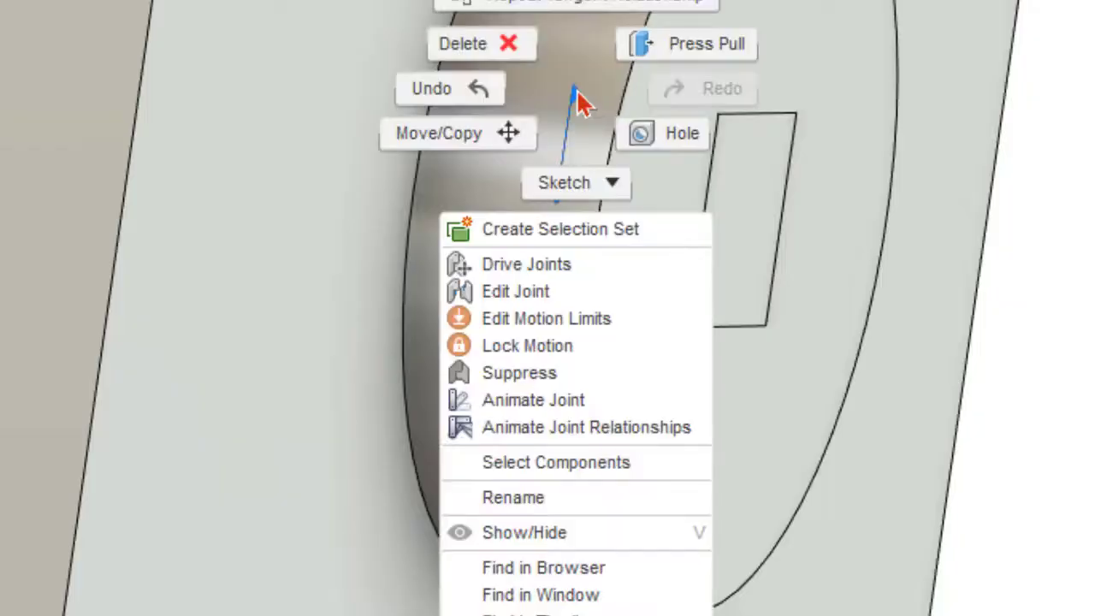
{"action": "left_click", "coordinate": [549, 428]}
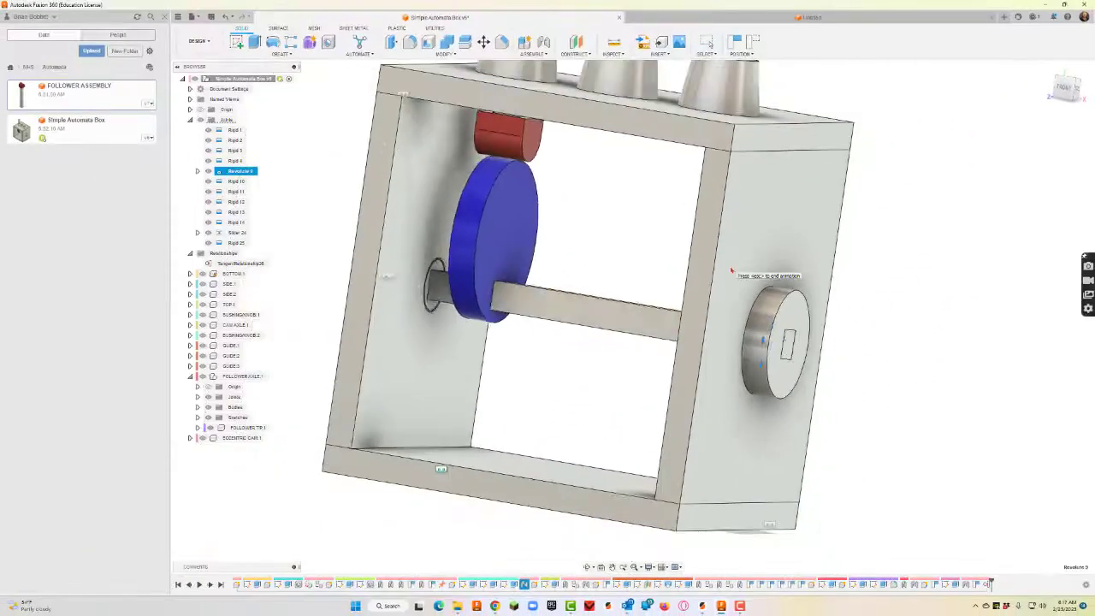
{"action": "scroll", "coordinate": [731, 270], "scroll_direction": "down", "scroll_amount": 4}
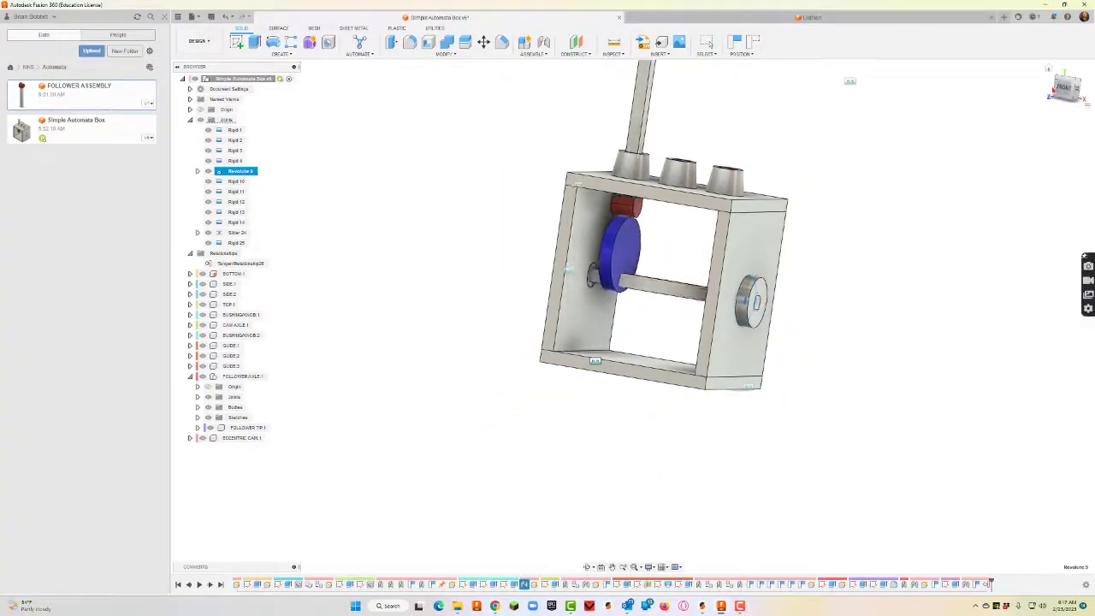
{"action": "left_click", "coordinate": [1049, 68]}
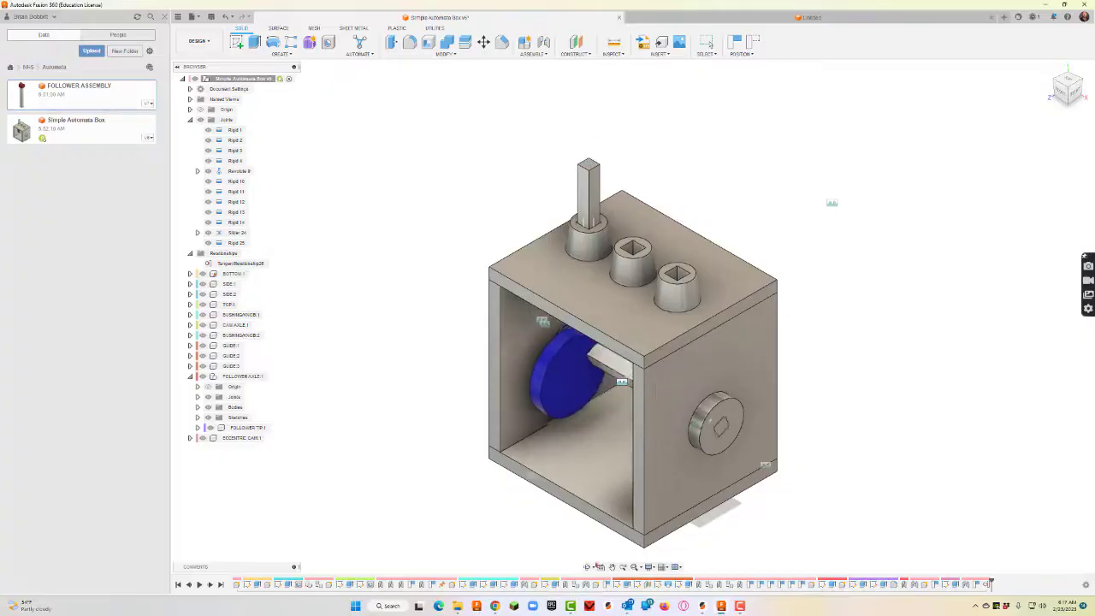
{"action": "left_click_drag", "start_coordinate": [594, 459], "coordinate": [605, 437]}
{"action": "middle_click_drag", "start_coordinate": [605, 437], "coordinate": [602, 441], "text": "shift"}
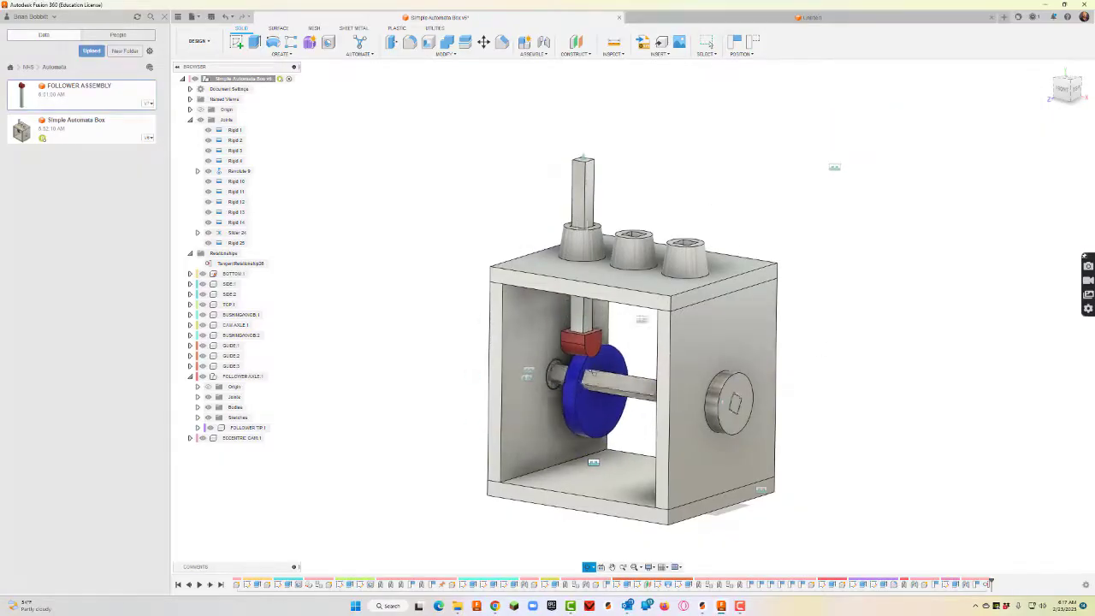
{"action": "key", "text": "Escape"}
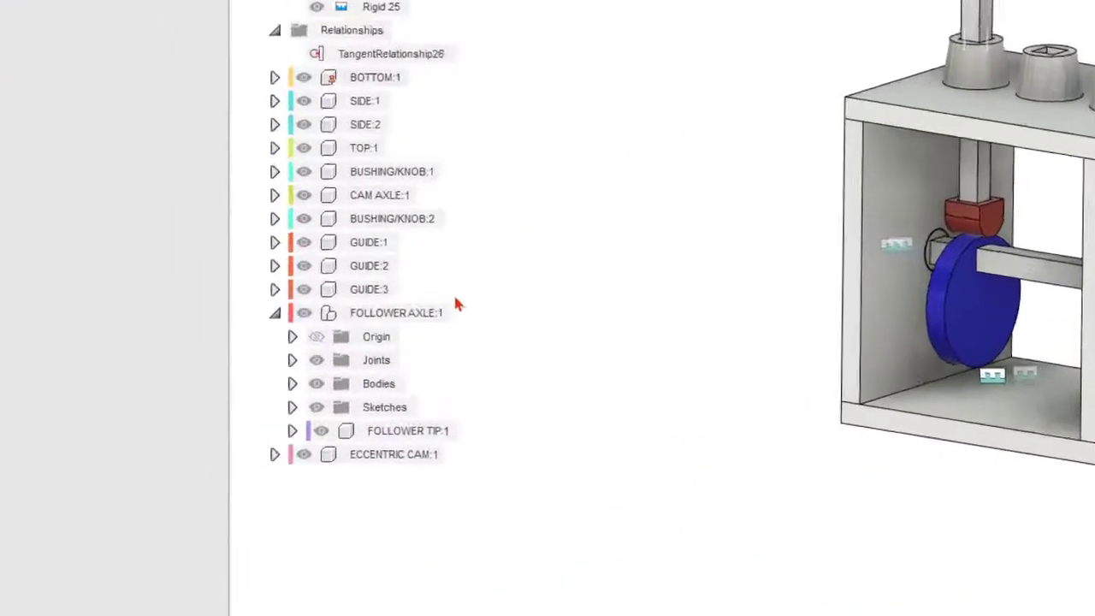
Copy and paste the FOLLOWER AXLE:1 component, placing the duplicate outside the box about 6.10 in along X
{"action": "right_click", "coordinate": [389, 313]}
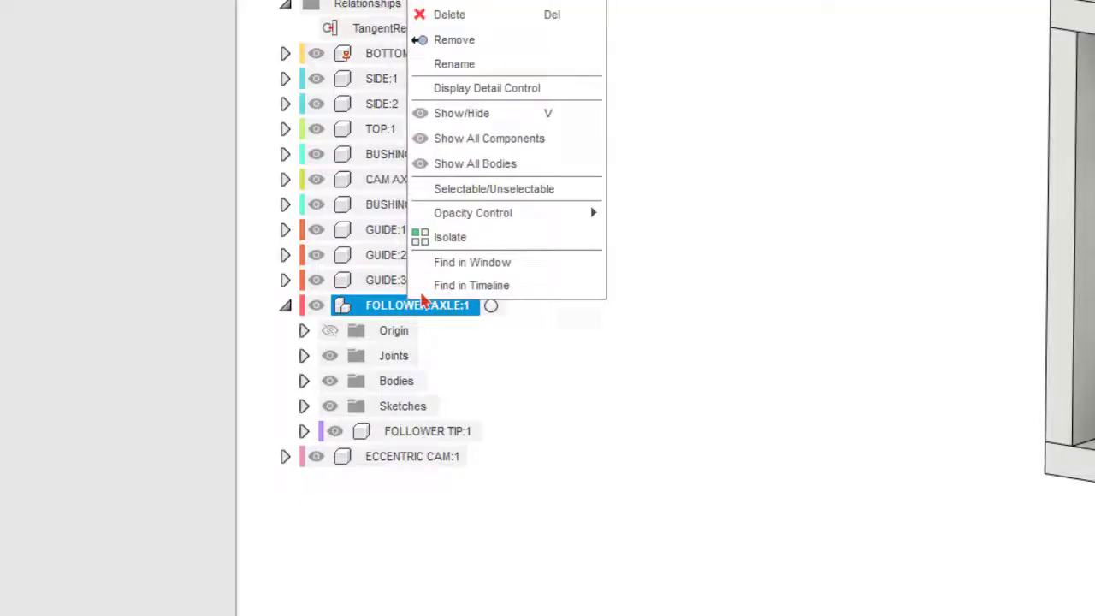
{"action": "left_click", "coordinate": [435, 29]}
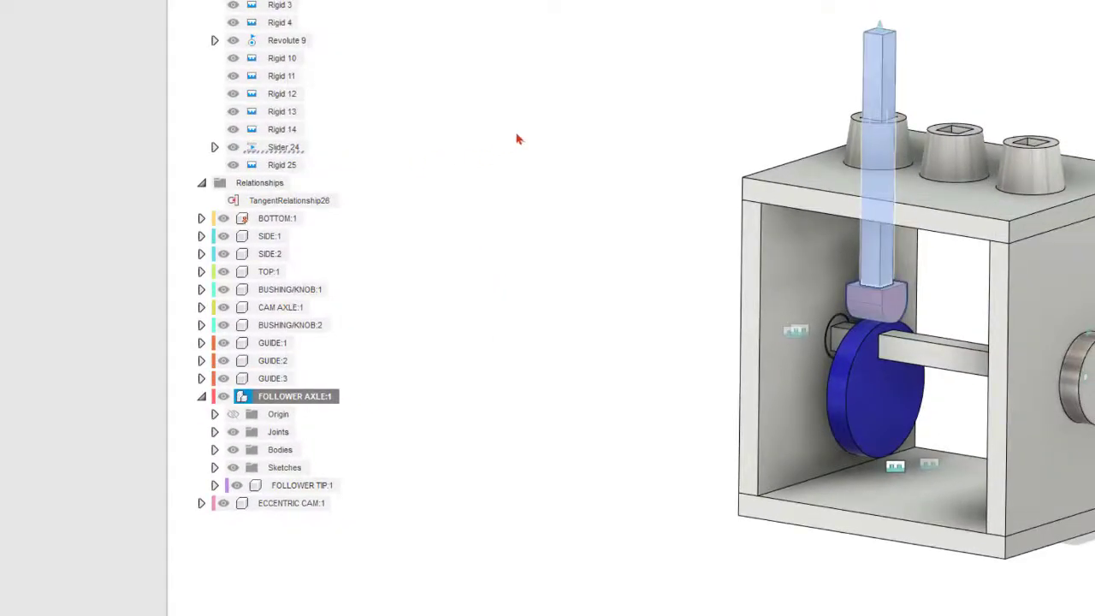
{"action": "right_click", "coordinate": [518, 138]}
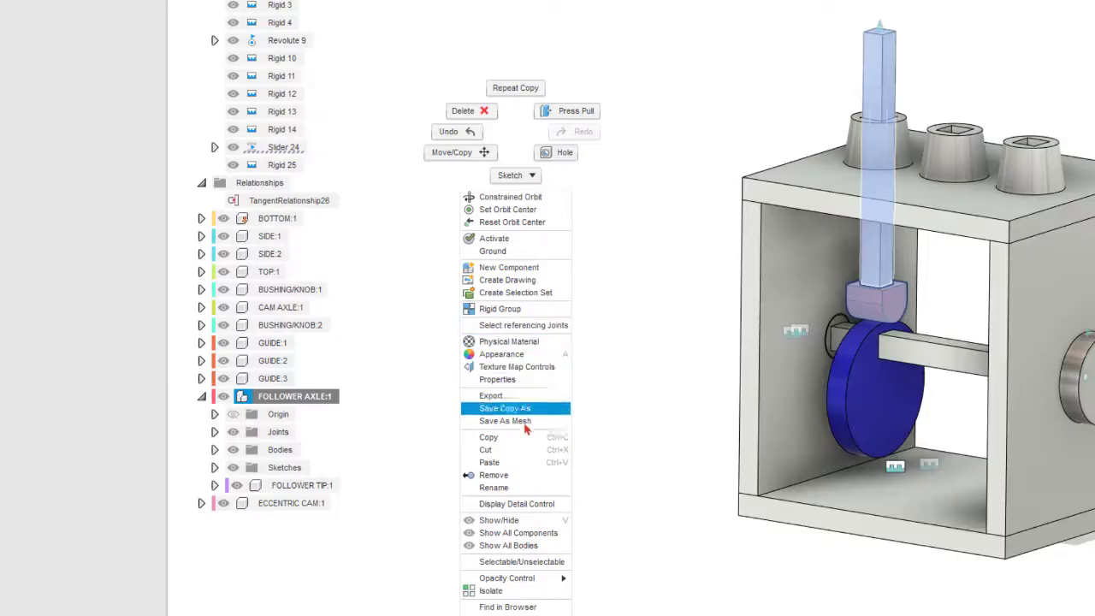
{"action": "left_click", "coordinate": [521, 462]}
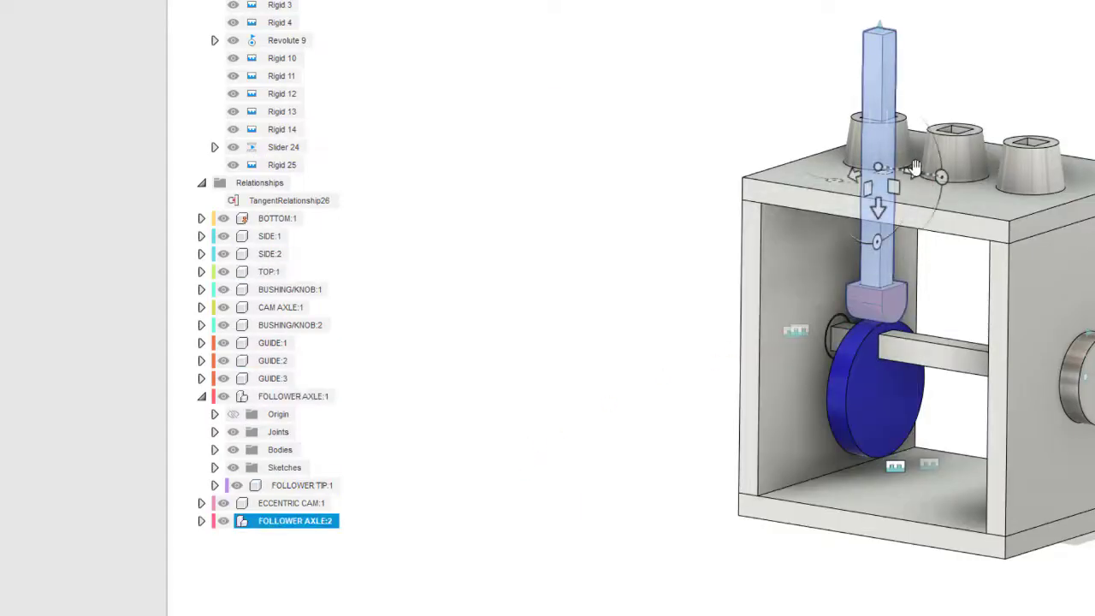
{"action": "left_click_drag", "start_coordinate": [915, 171], "coordinate": [887, 293]}
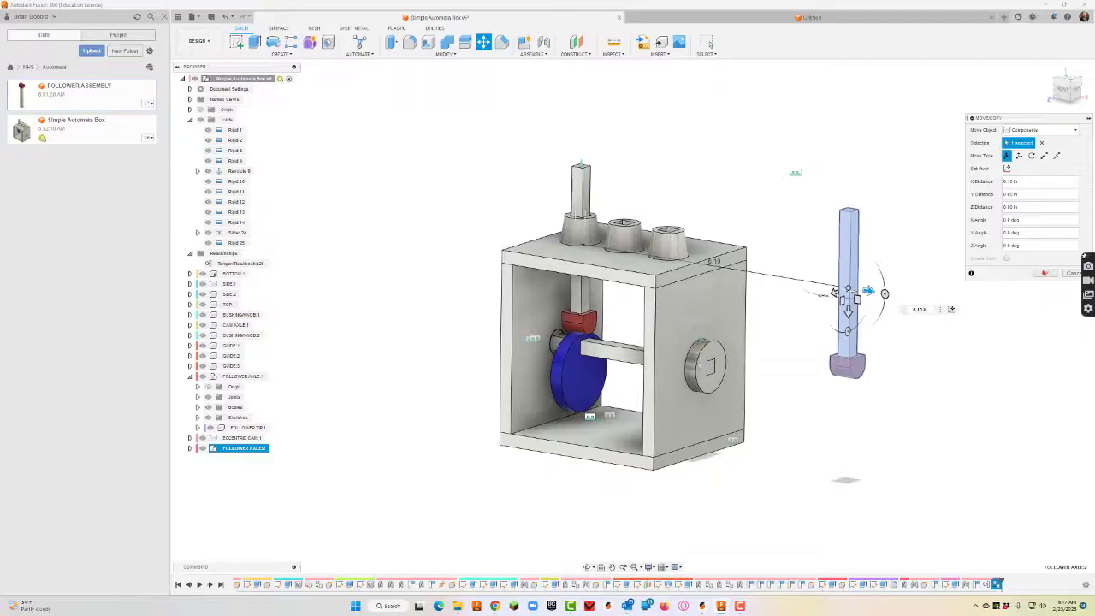
{"action": "left_click", "coordinate": [1044, 272]}
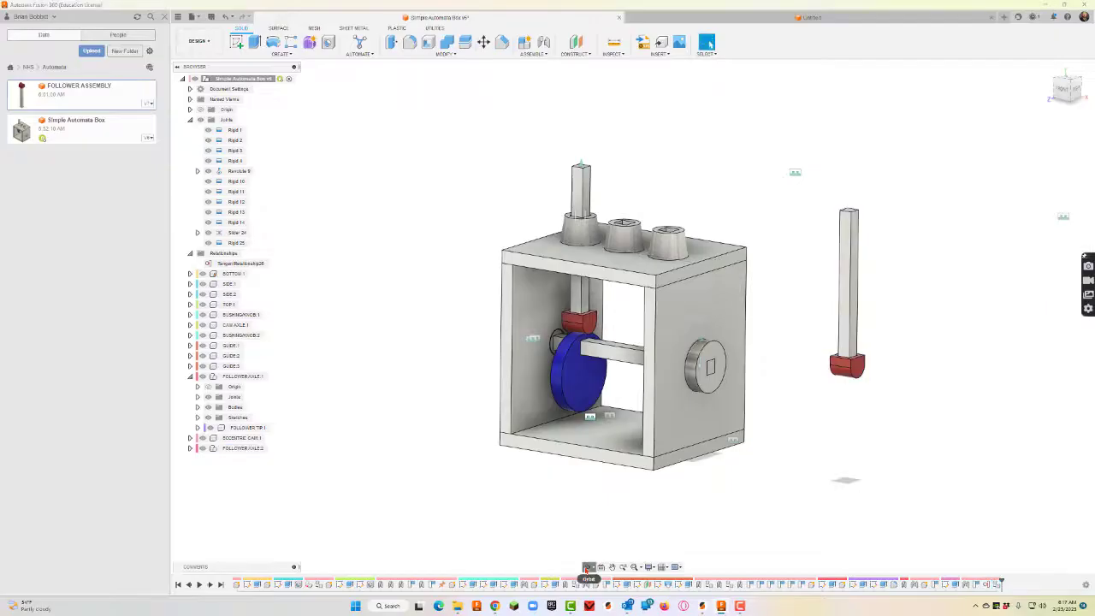
Start a joint between the top of the duplicate follower axle and the middle guide's square opening, flipped so the axle points down
{"action": "middle_click_drag", "start_coordinate": [666, 377], "coordinate": [655, 407], "text": "shift"}
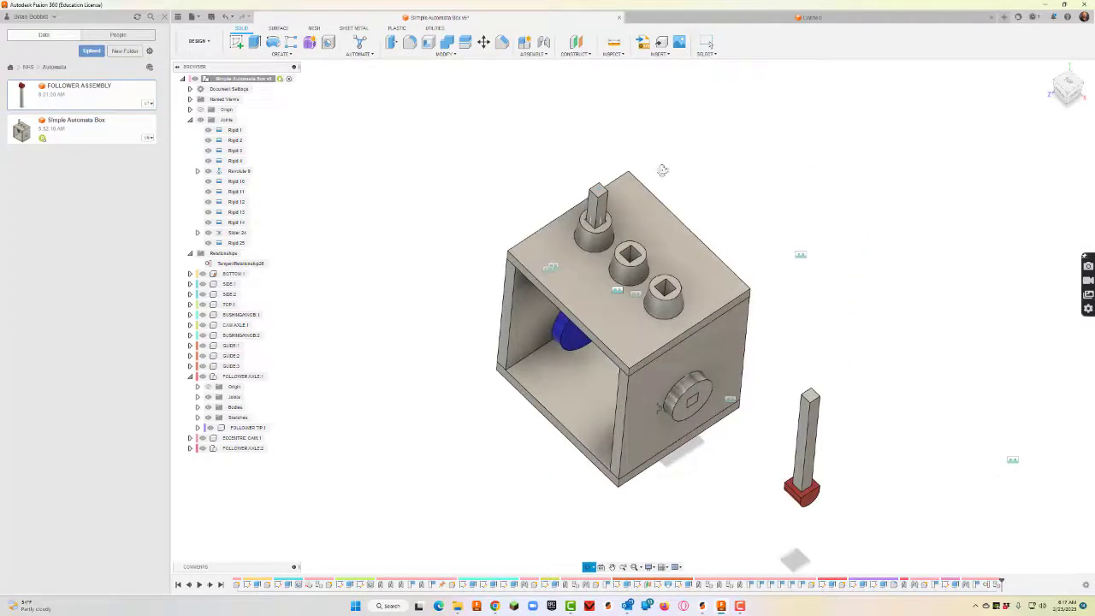
{"action": "left_click", "coordinate": [539, 54]}
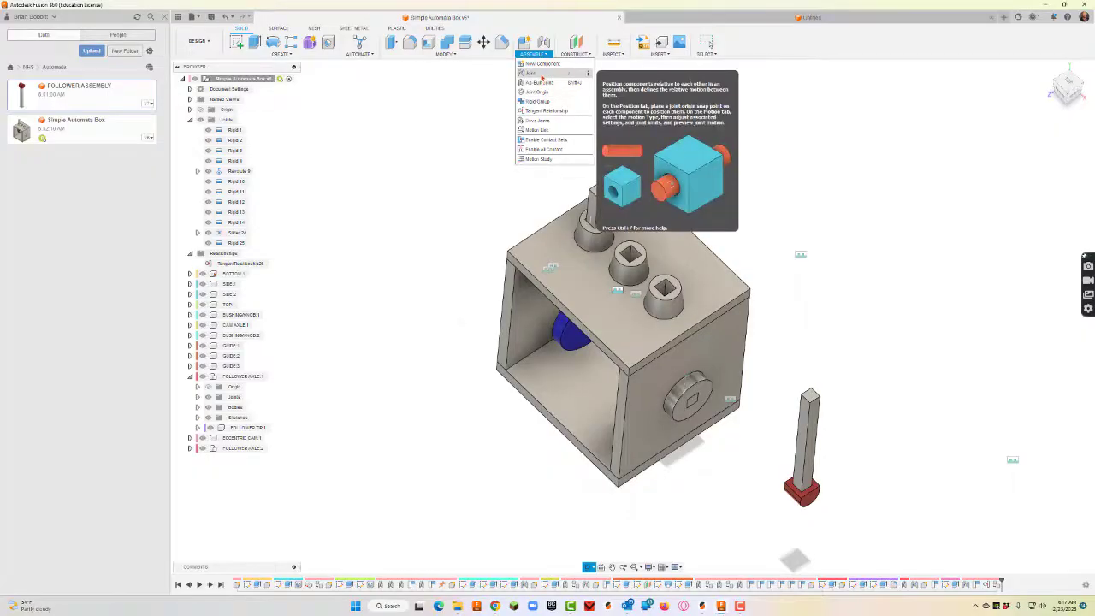
{"action": "left_click", "coordinate": [541, 73]}
{"action": "scroll", "coordinate": [818, 387], "scroll_direction": "up", "scroll_amount": 3}
{"action": "left_click", "coordinate": [806, 405]}
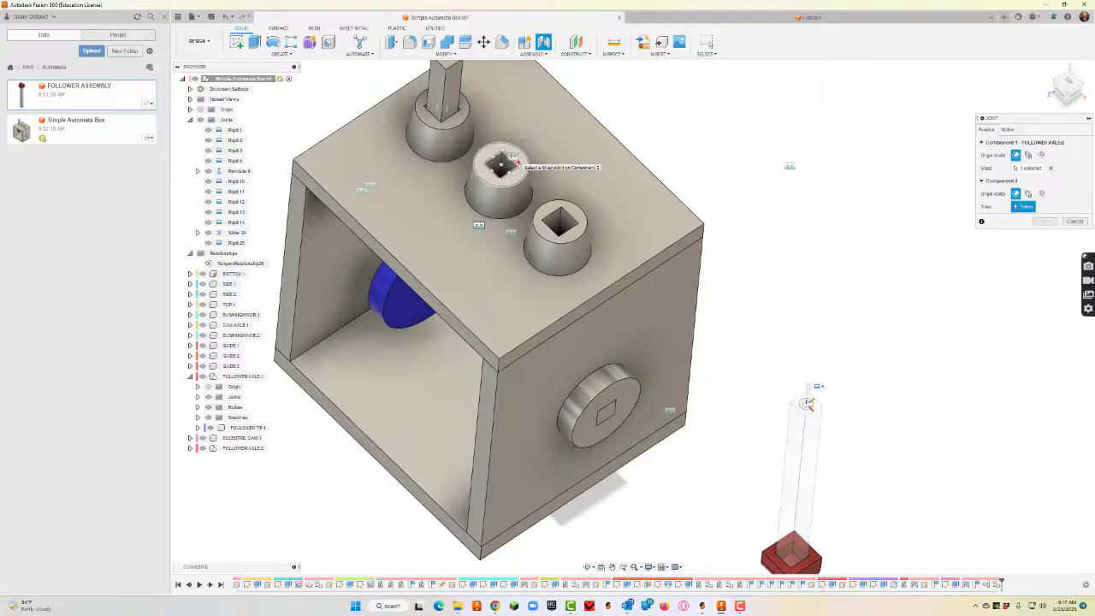
{"action": "left_click", "coordinate": [502, 165]}
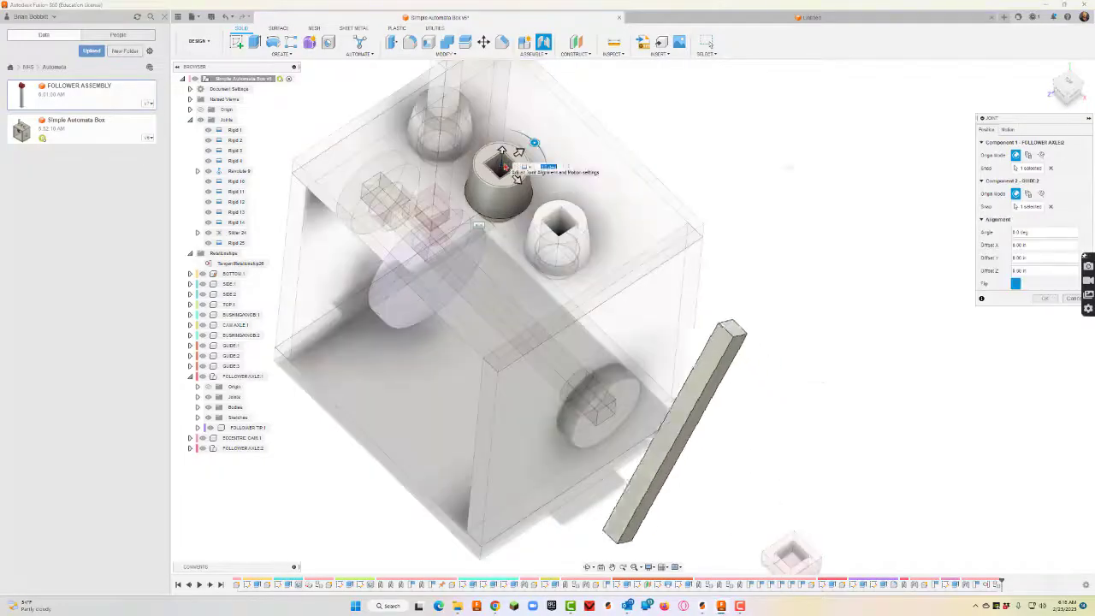
{"action": "scroll", "coordinate": [540, 218], "scroll_direction": "down", "scroll_amount": 3}
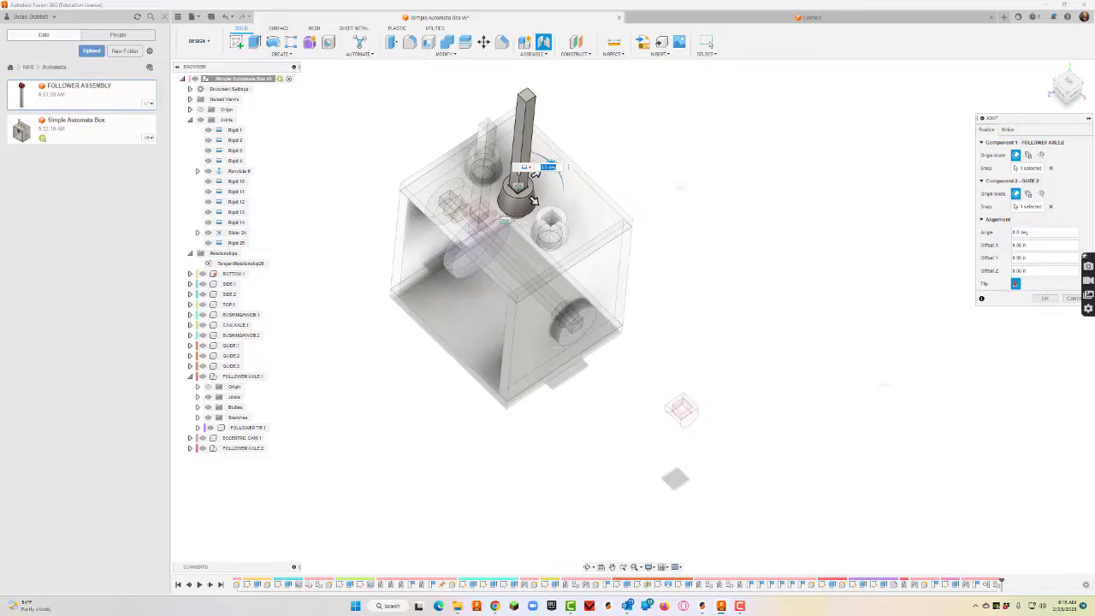
{"action": "left_click", "coordinate": [1016, 284]}
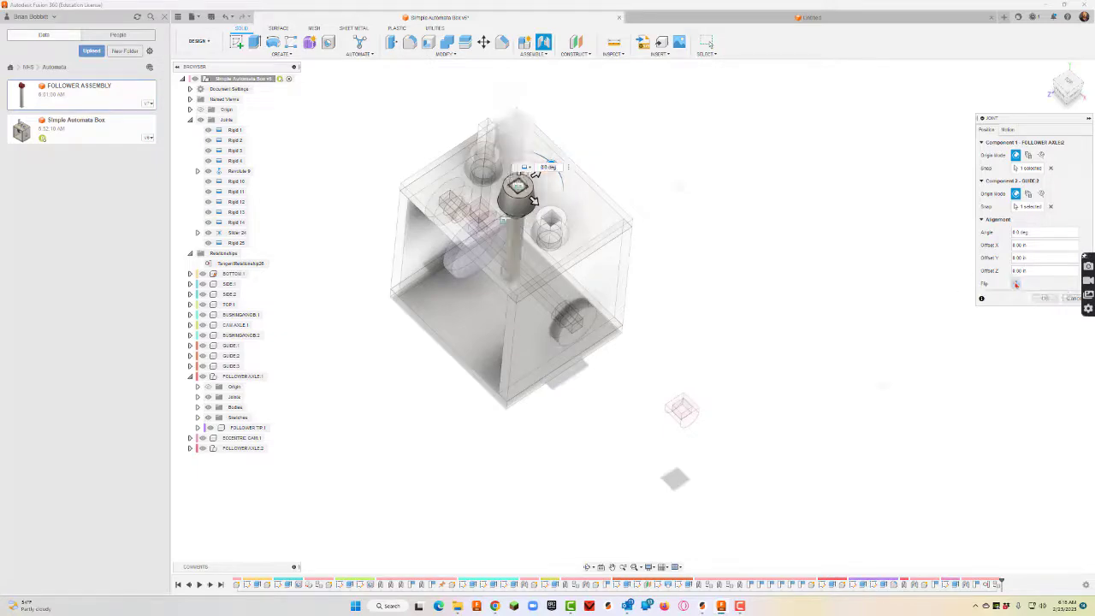
Make the joint a Slider along the Z axis, and slide the second follower upward through its guide
{"action": "left_click", "coordinate": [1009, 129]}
{"action": "left_click", "coordinate": [1036, 143]}
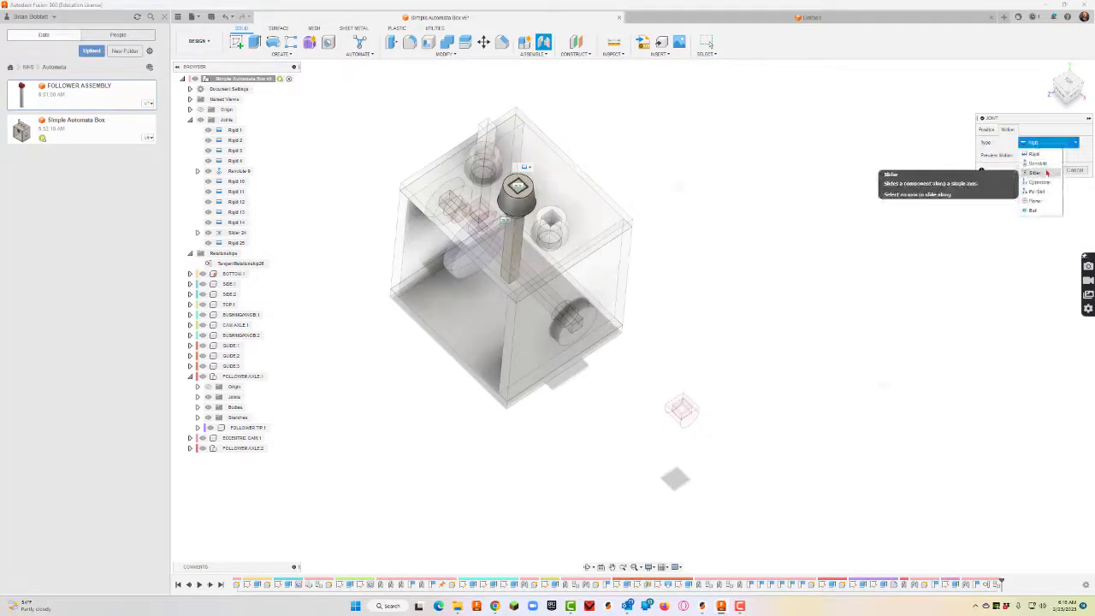
{"action": "left_click", "coordinate": [1045, 173]}
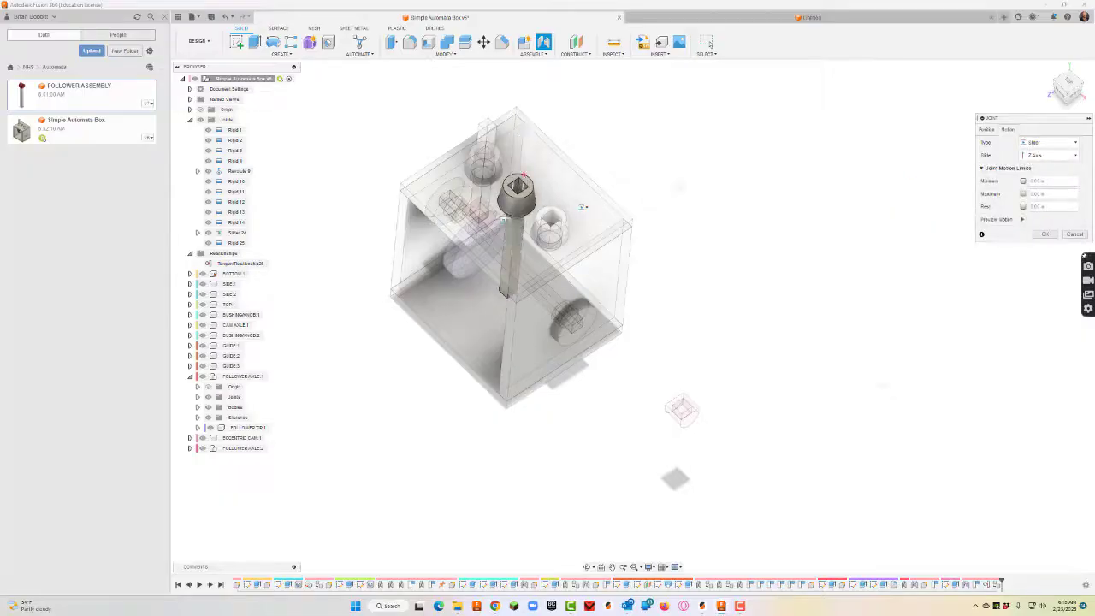
{"action": "left_click", "coordinate": [1036, 158]}
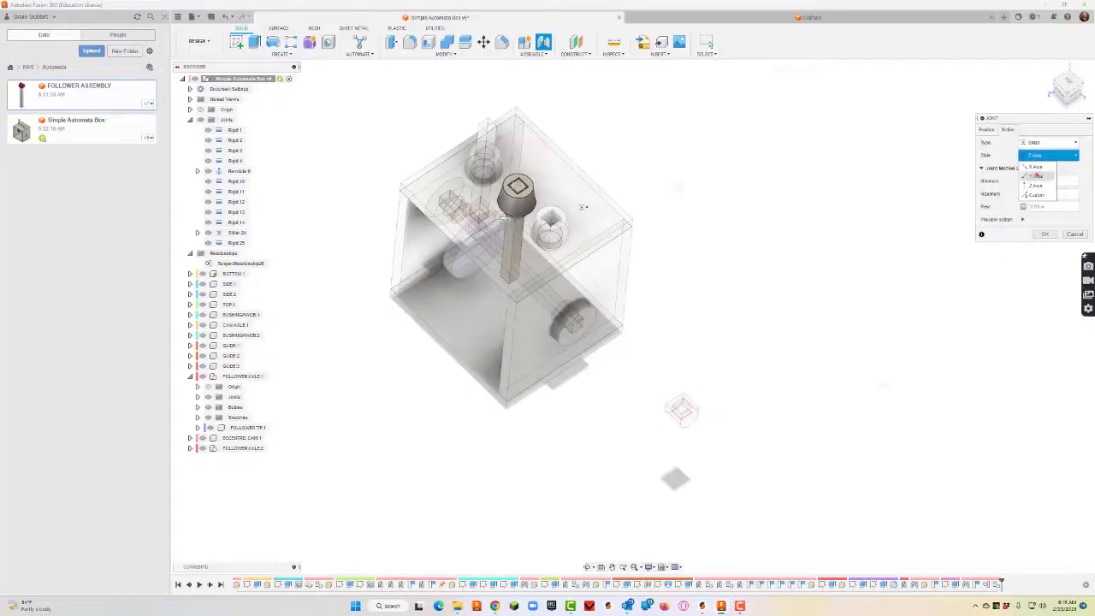
{"action": "left_click", "coordinate": [1048, 236]}
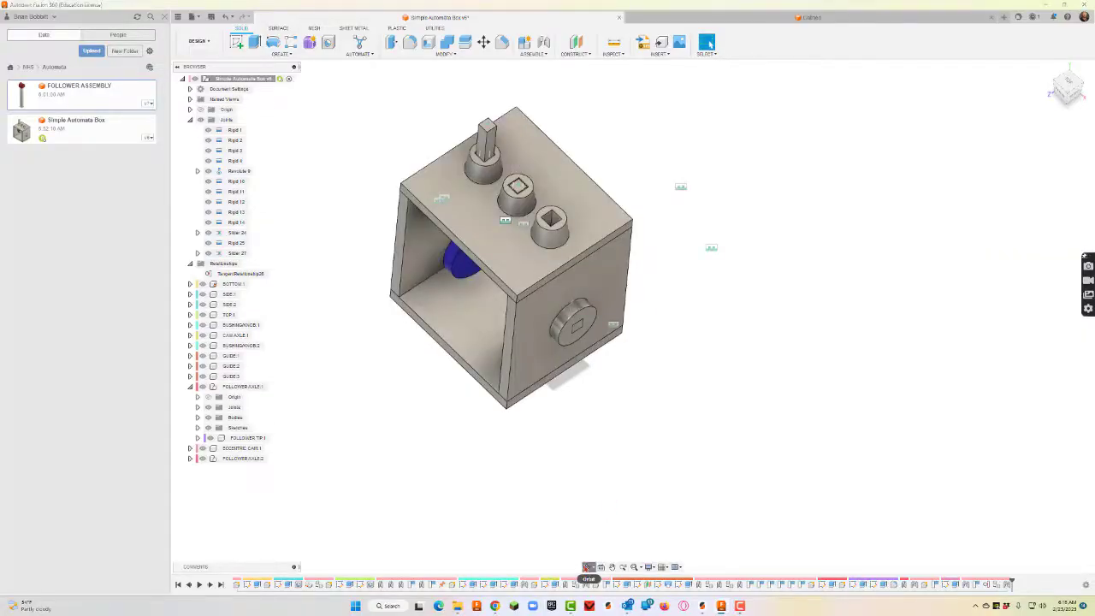
{"action": "mouse_move", "coordinate": [637, 406]}
{"action": "middle_mouse_down", "text": "shift"}
{"action": "mouse_move", "coordinate": [653, 379]}
{"action": "mouse_move", "coordinate": [651, 394]}
{"action": "middle_mouse_up", "text": "shift"}
{"action": "left_click_drag", "start_coordinate": [498, 264], "coordinate": [512, 205]}
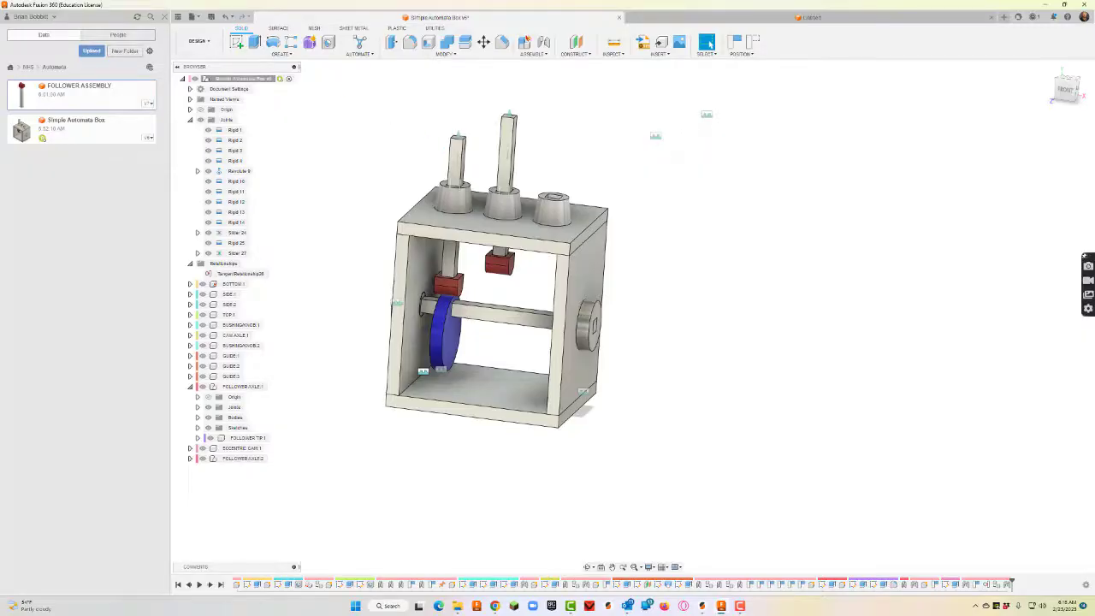
Create an internal component named PEAR CAM and start a sketch on the front plane
{"action": "left_click", "coordinate": [524, 42]}
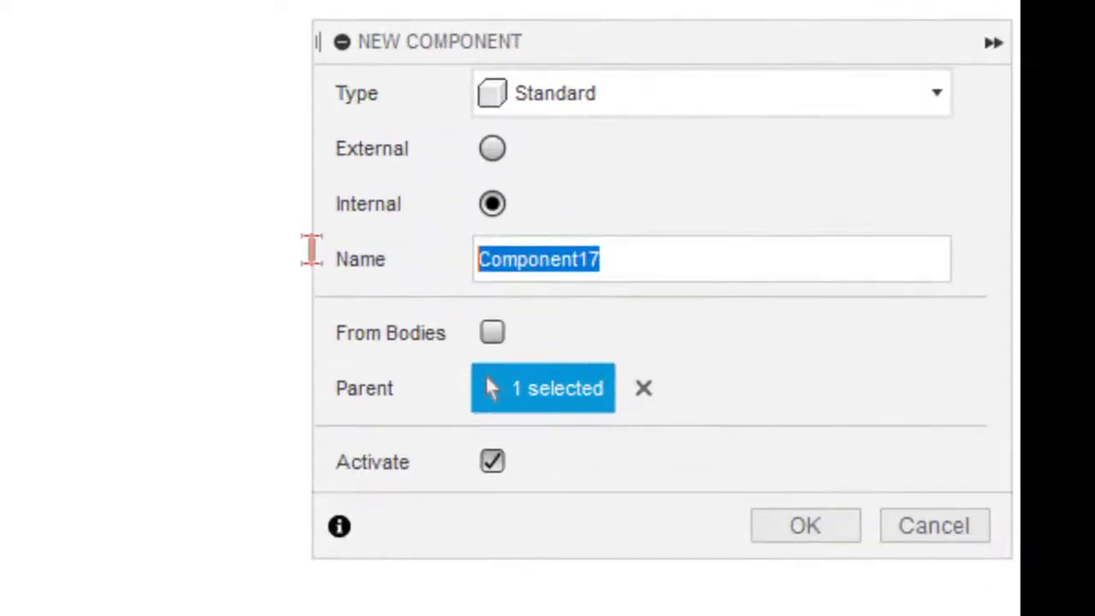
{"action": "type", "text": "PEAR"}
{"action": "type", "text": "C"}
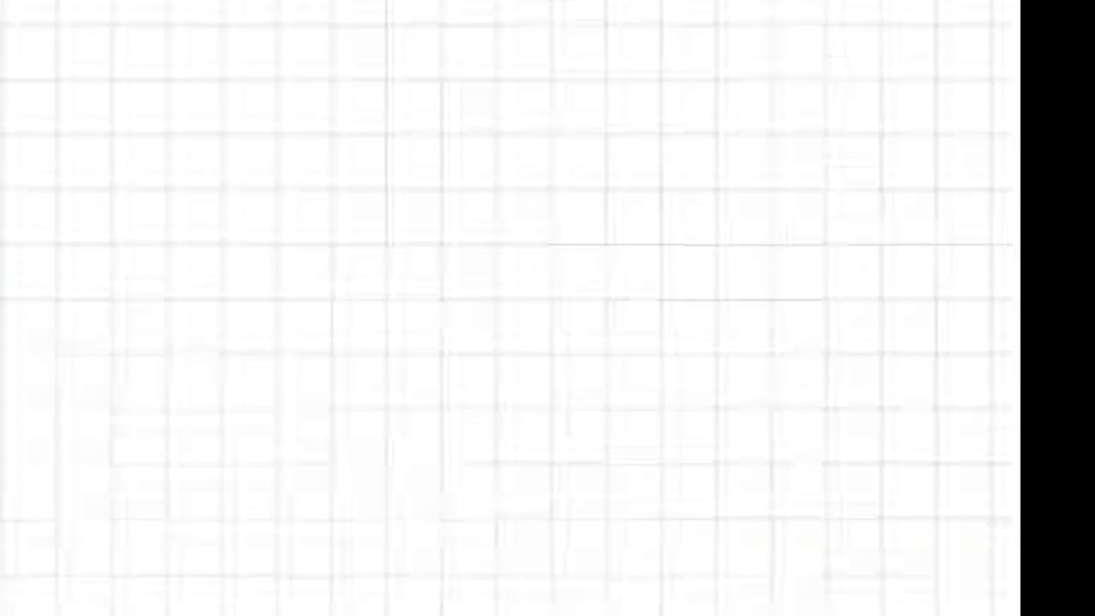
Sketch a 1.00 in diameter circle beside the box and a 0.50 in diameter circle centered on its uppermost point
{"action": "type", "text": "c"}
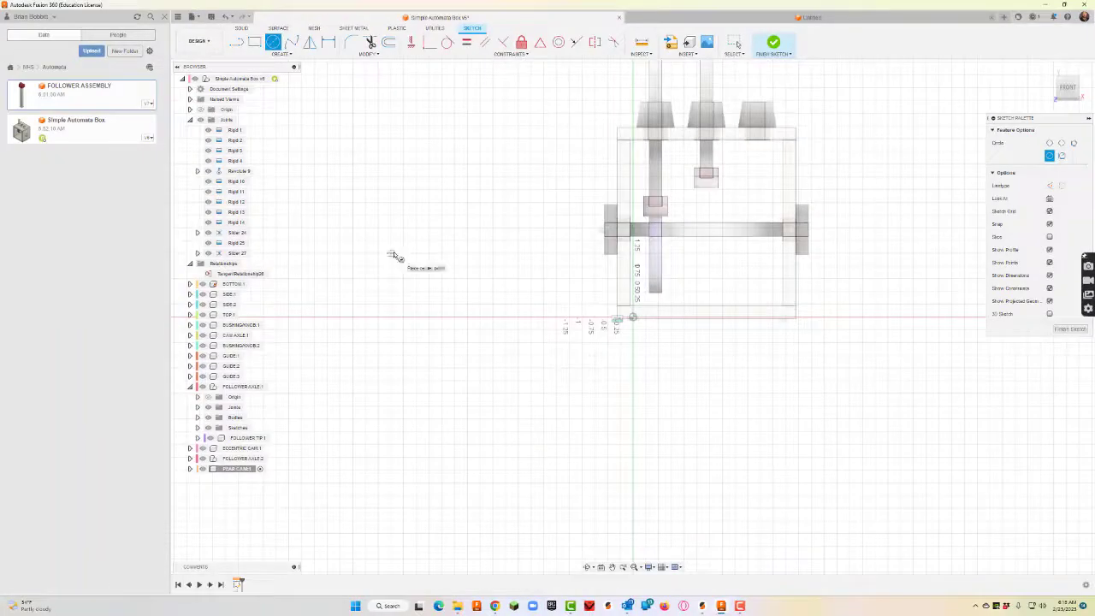
{"action": "left_click", "coordinate": [392, 254]}
{"action": "type", "text": "1.5"}
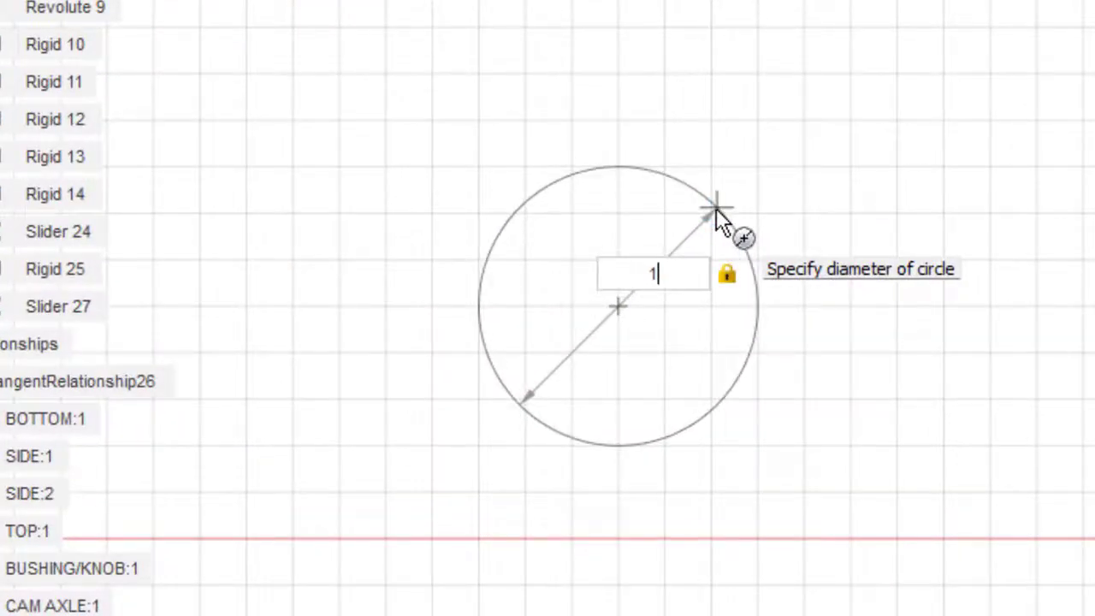
{"action": "key", "text": "Return"}
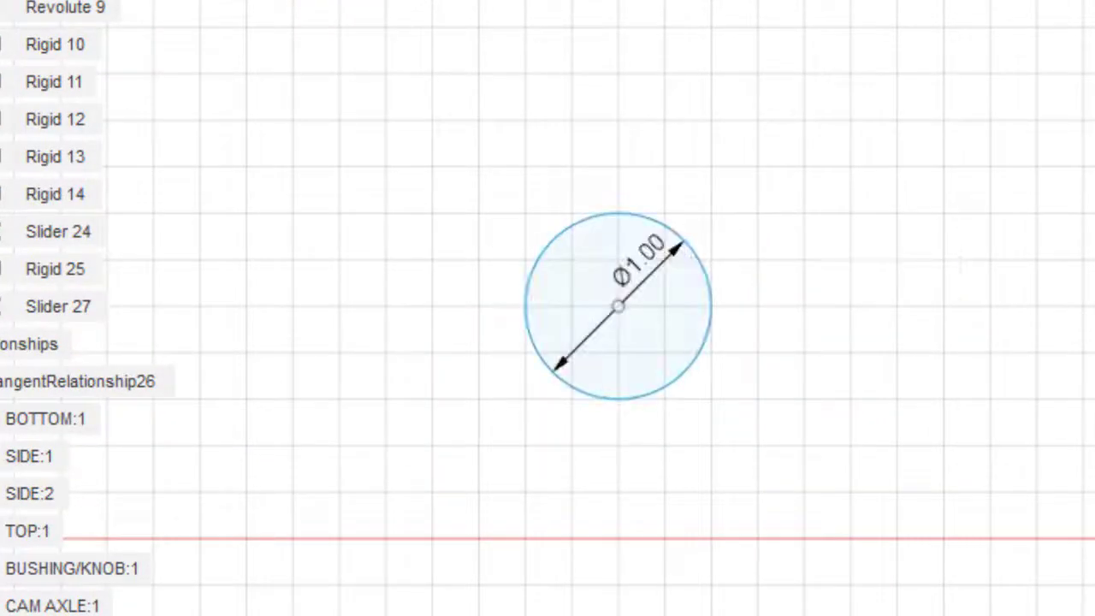
{"action": "left_click", "coordinate": [618, 216]}
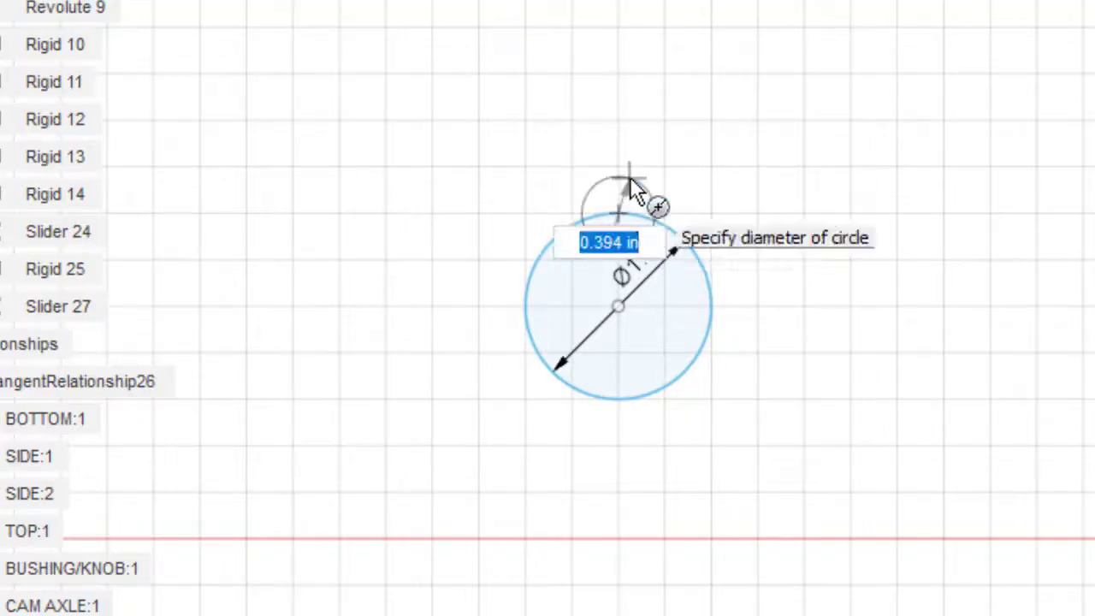
{"action": "type", "text": ".5"}
{"action": "key", "text": "Return"}
Draw a straight line on each side joining the small circle's edge to the large circle's edge
{"action": "scroll", "coordinate": [654, 239], "scroll_direction": "up", "scroll_amount": 3}
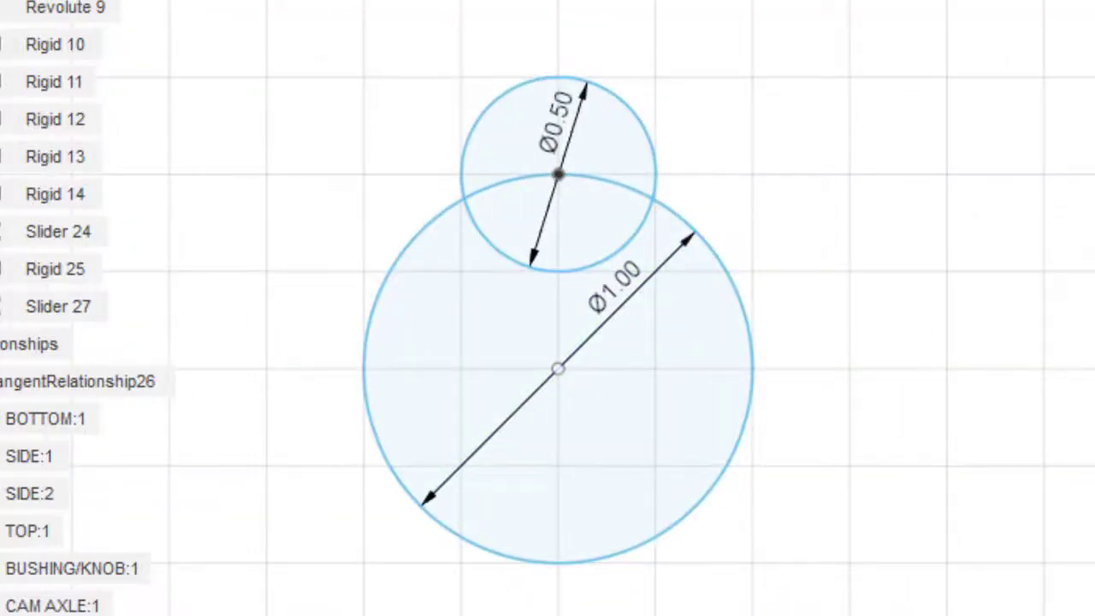
{"action": "left_click", "coordinate": [479, 126]}
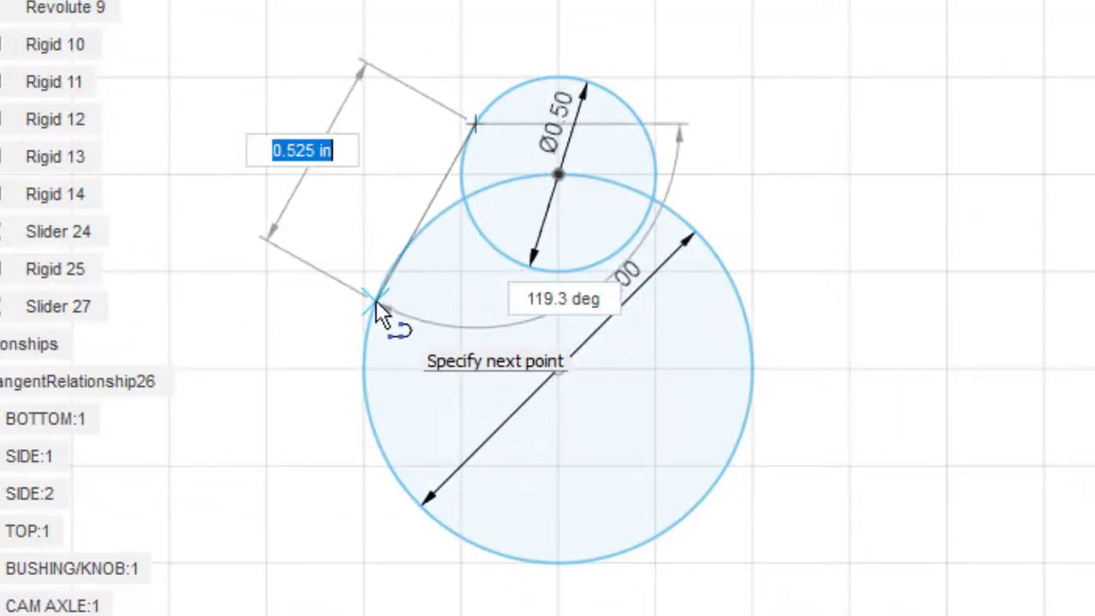
{"action": "left_click", "coordinate": [366, 359]}
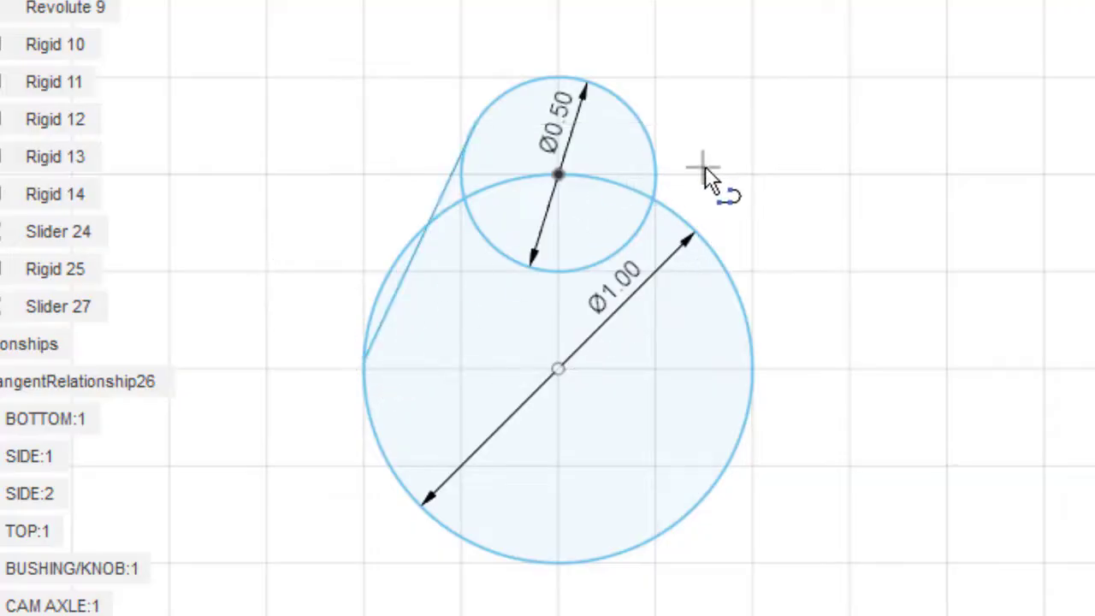
{"action": "left_click", "coordinate": [647, 137]}
{"action": "left_click", "coordinate": [739, 378]}
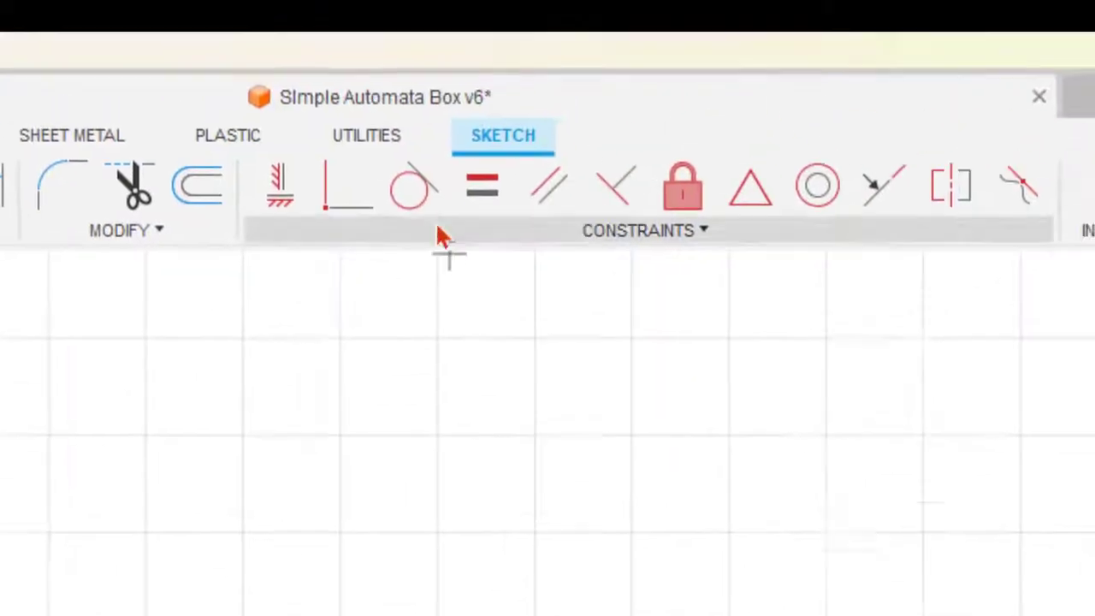
Constrain both side lines tangent to the small and large circles
{"action": "left_click", "coordinate": [414, 183]}
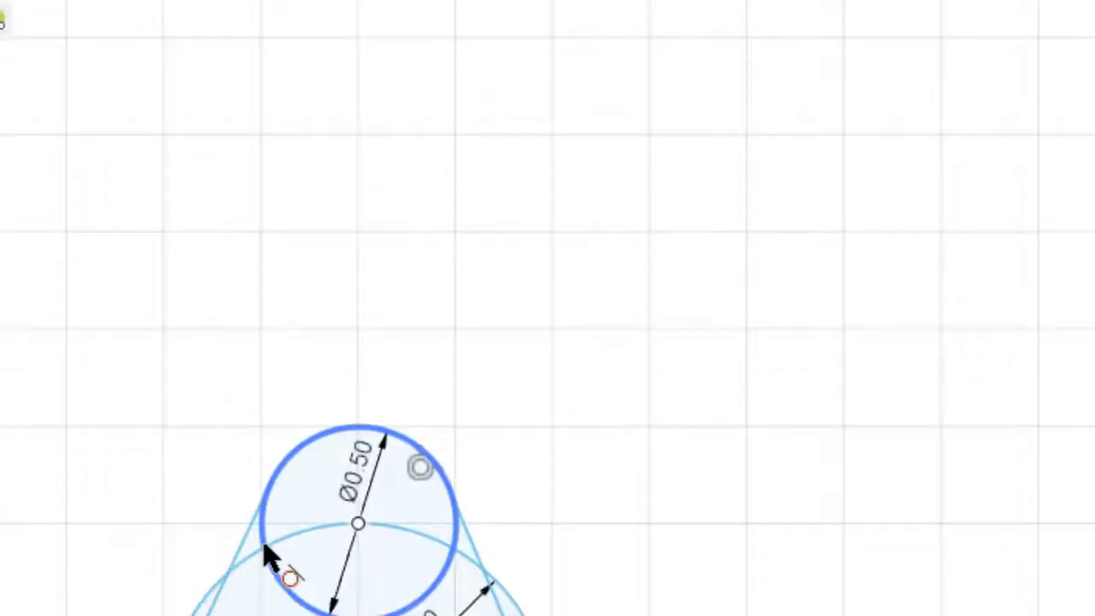
{"action": "left_click", "coordinate": [491, 217]}
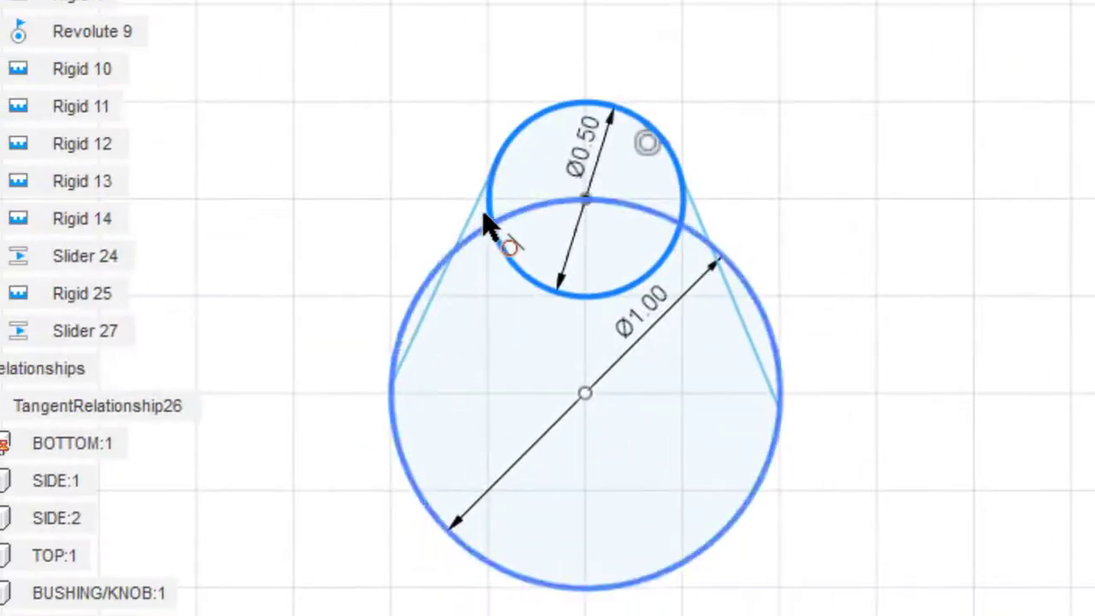
{"action": "left_click", "coordinate": [479, 211]}
{"action": "left_click", "coordinate": [481, 226]}
{"action": "left_click", "coordinate": [442, 288]}
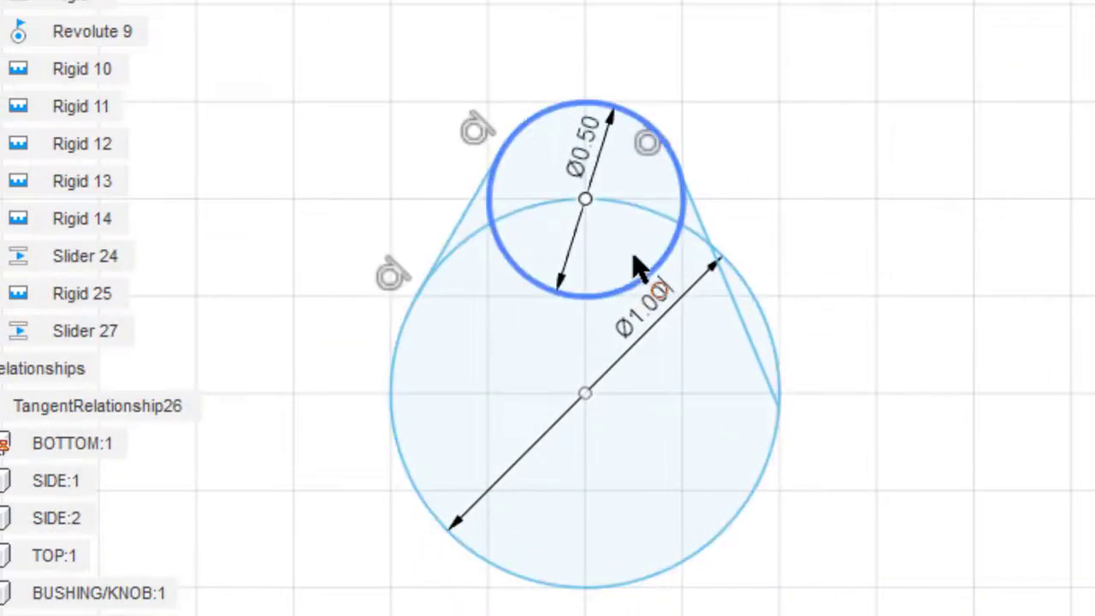
{"action": "left_click", "coordinate": [682, 213]}
{"action": "left_click", "coordinate": [694, 217]}
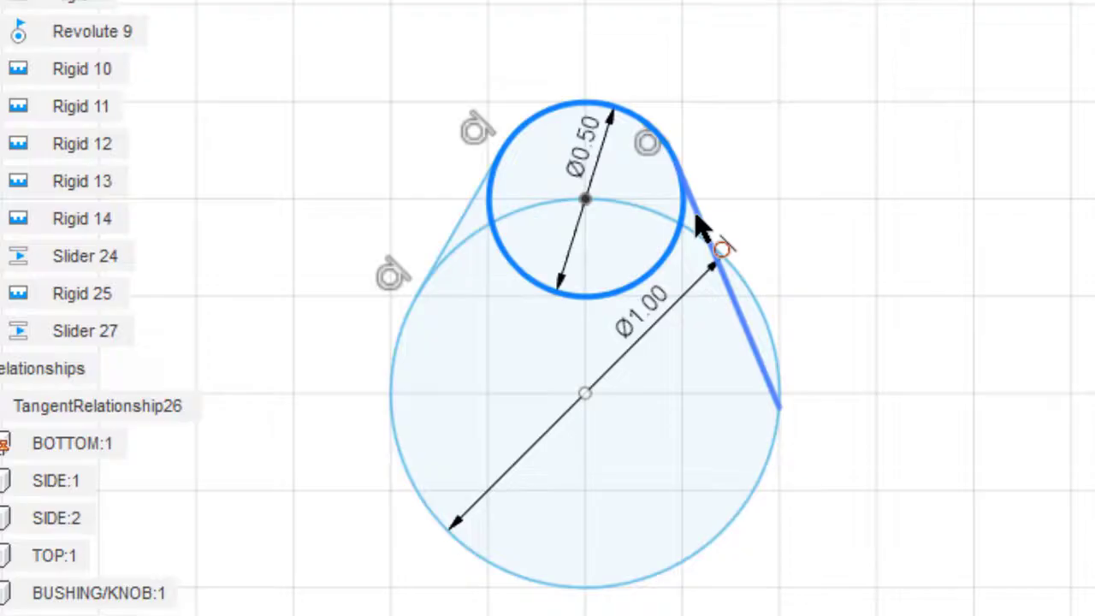
{"action": "left_click", "coordinate": [743, 313]}
{"action": "left_click", "coordinate": [764, 306]}
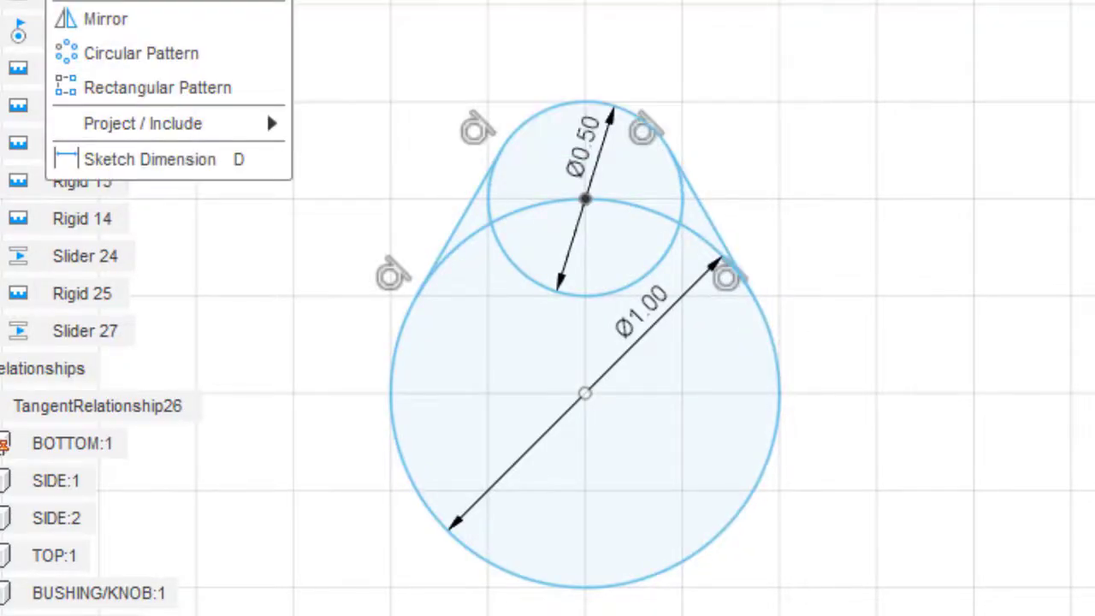
Sketch a 0.27 by 0.27 in center rectangle at the center of the 1.00 in circle
{"action": "left_click", "coordinate": [385, 2]}
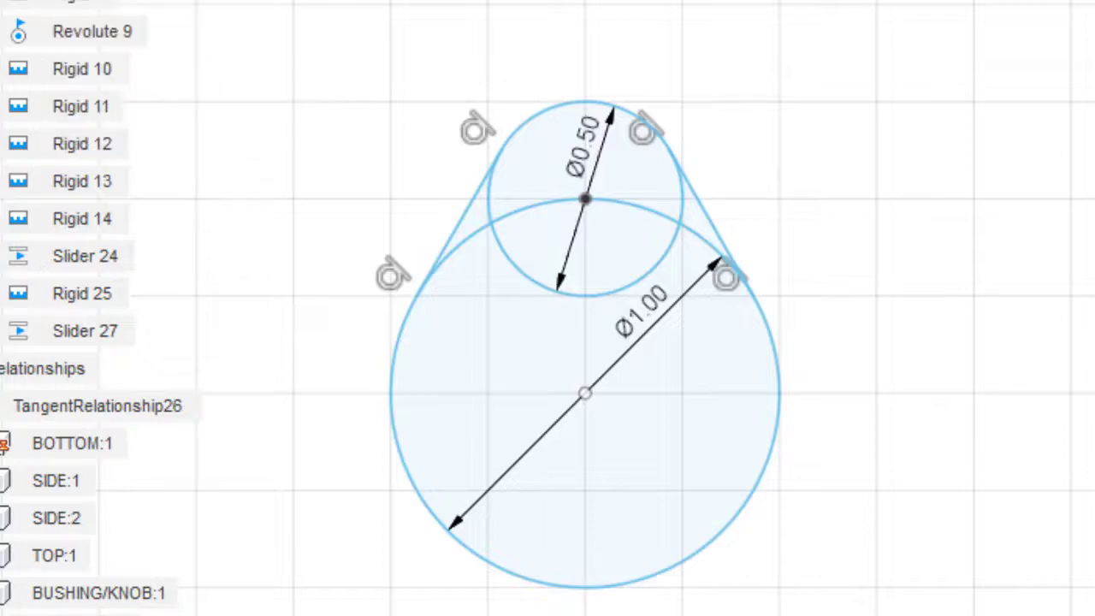
{"action": "left_click", "coordinate": [583, 393]}
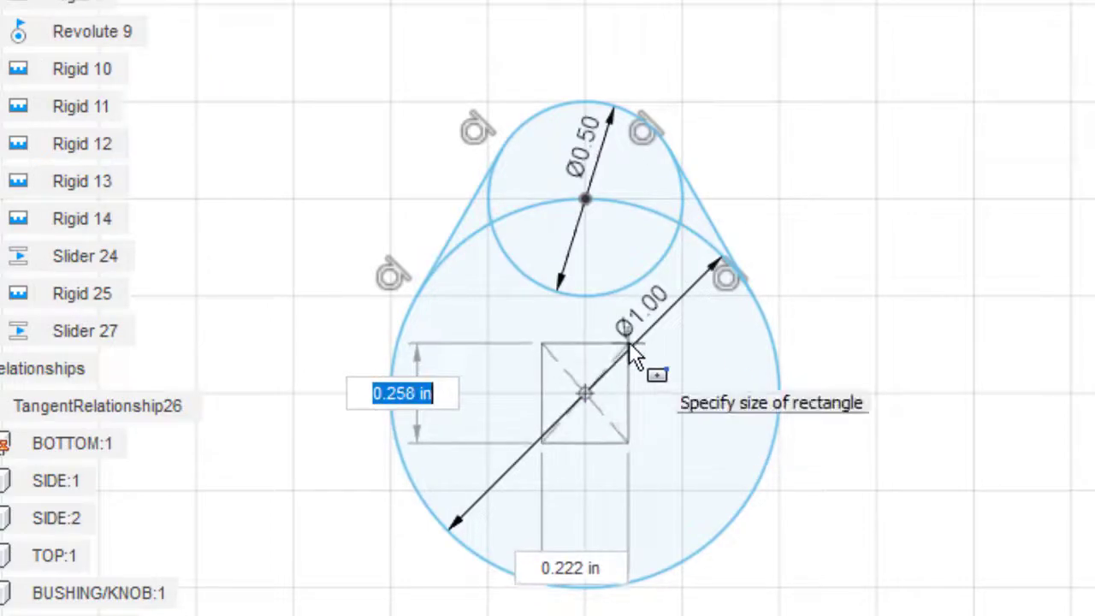
{"action": "key", "text": "BackSpace"}
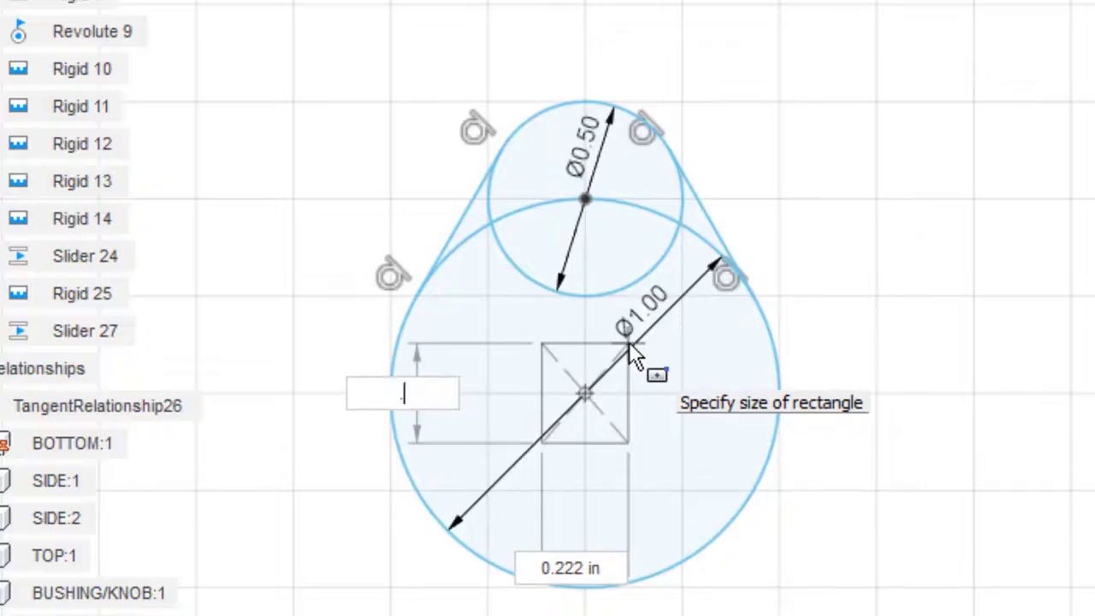
{"action": "type", "text": ".27"}
{"action": "key", "text": "Tab"}
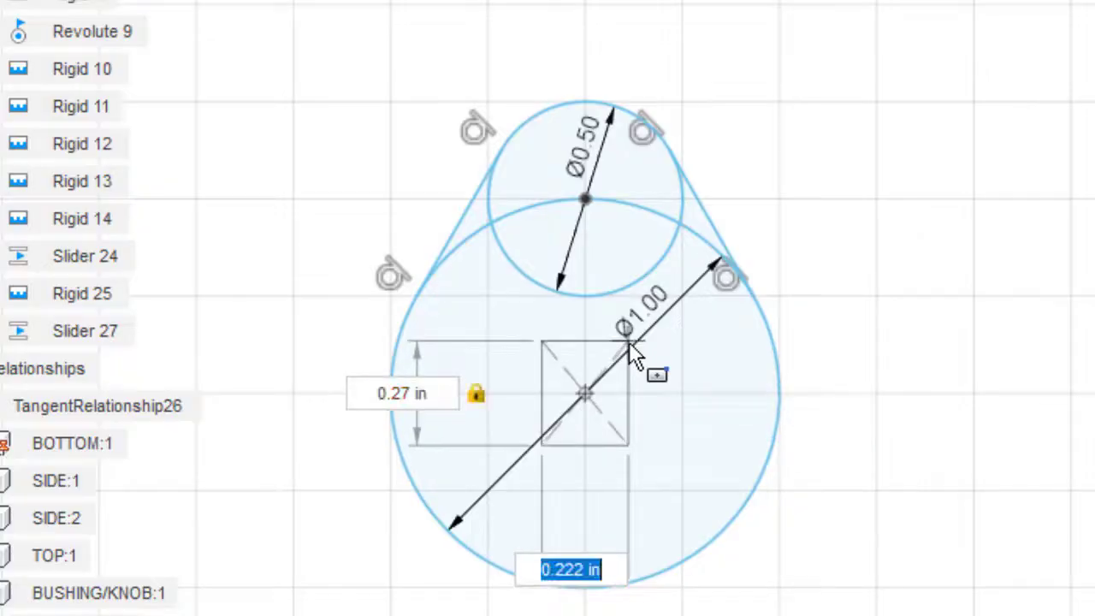
{"action": "key", "text": "BackSpace"}
{"action": "key", "text": "Return"}
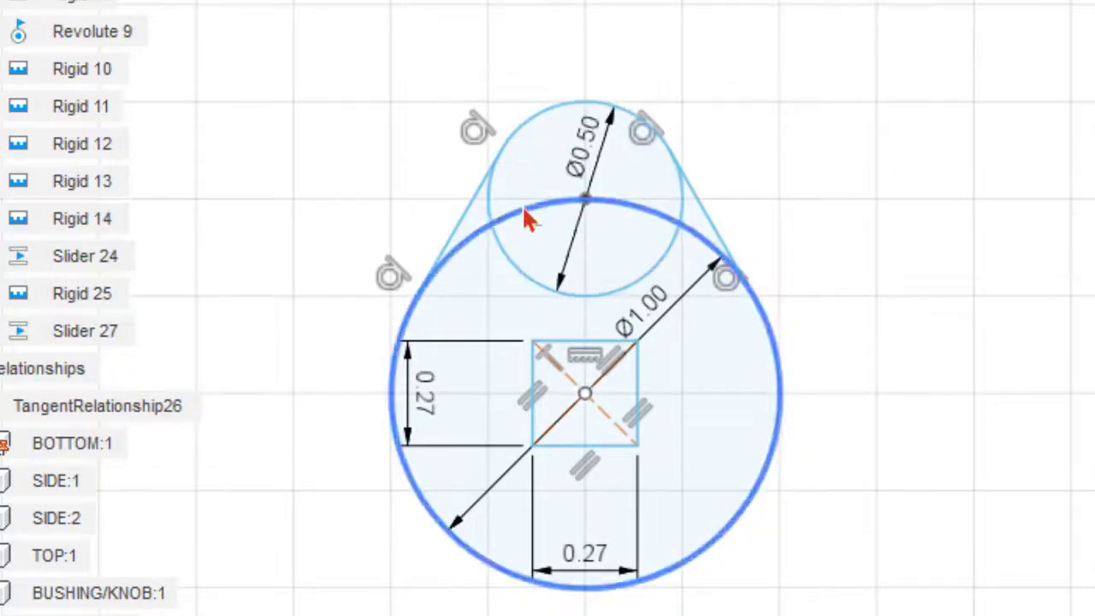
Extrude all the pear cam profile regions 0.25 in, leaving the center square open as a through hole
{"action": "key", "text": "e"}
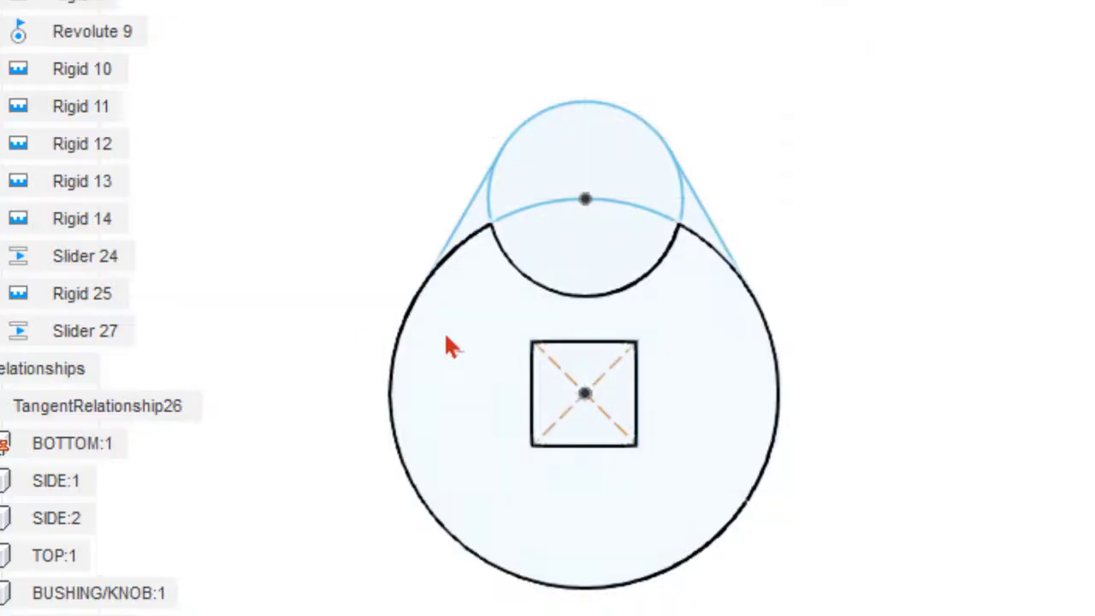
{"action": "left_click", "coordinate": [444, 342]}
{"action": "left_click", "coordinate": [486, 236]}
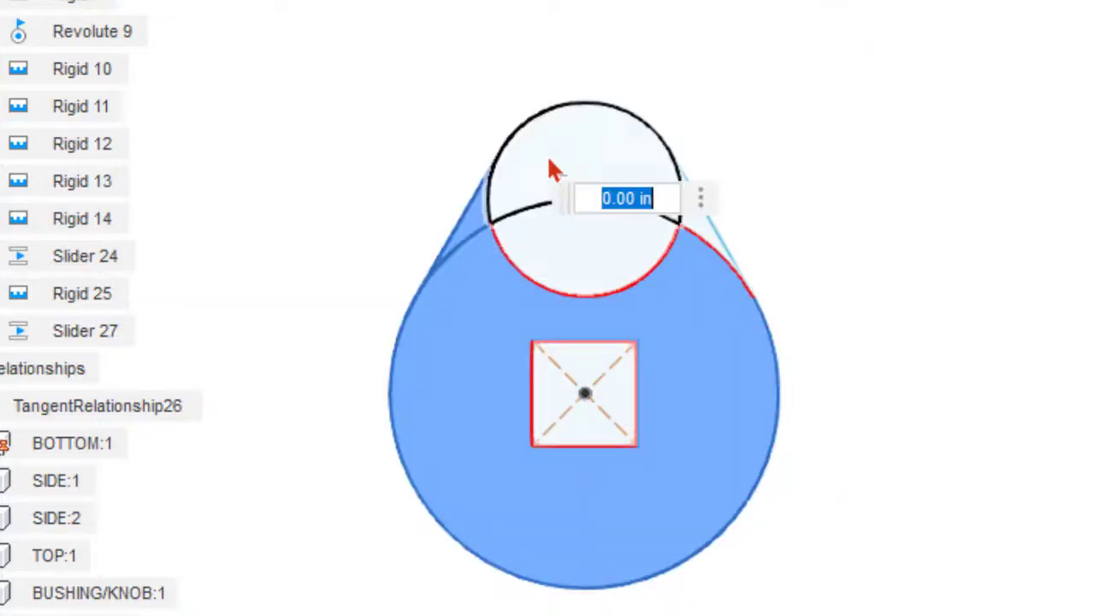
{"action": "left_click", "coordinate": [548, 173]}
{"action": "left_click", "coordinate": [694, 227]}
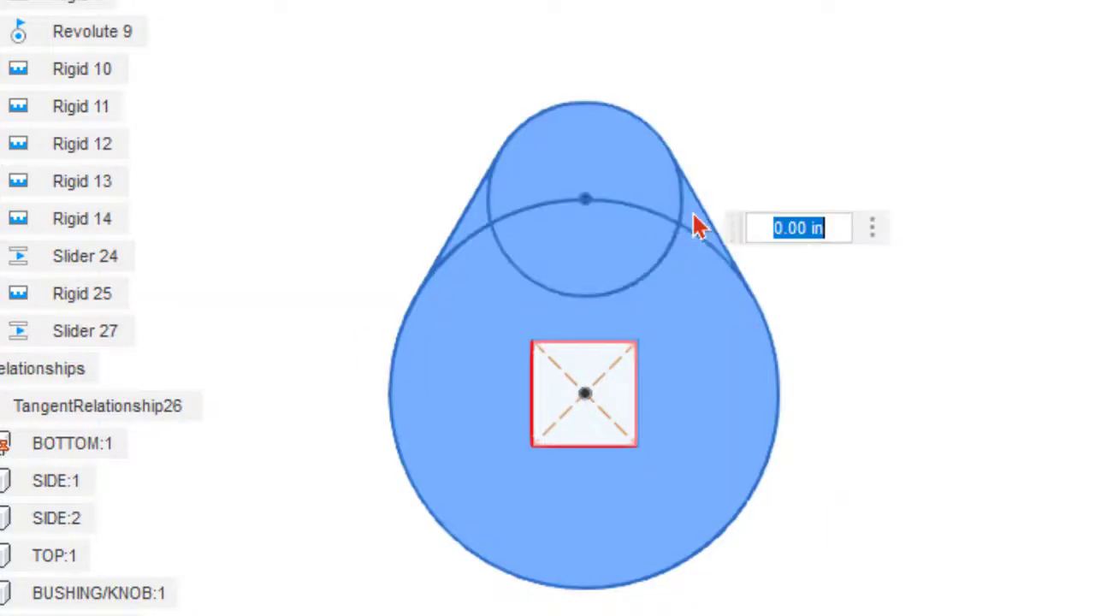
{"action": "type", "text": ".25"}
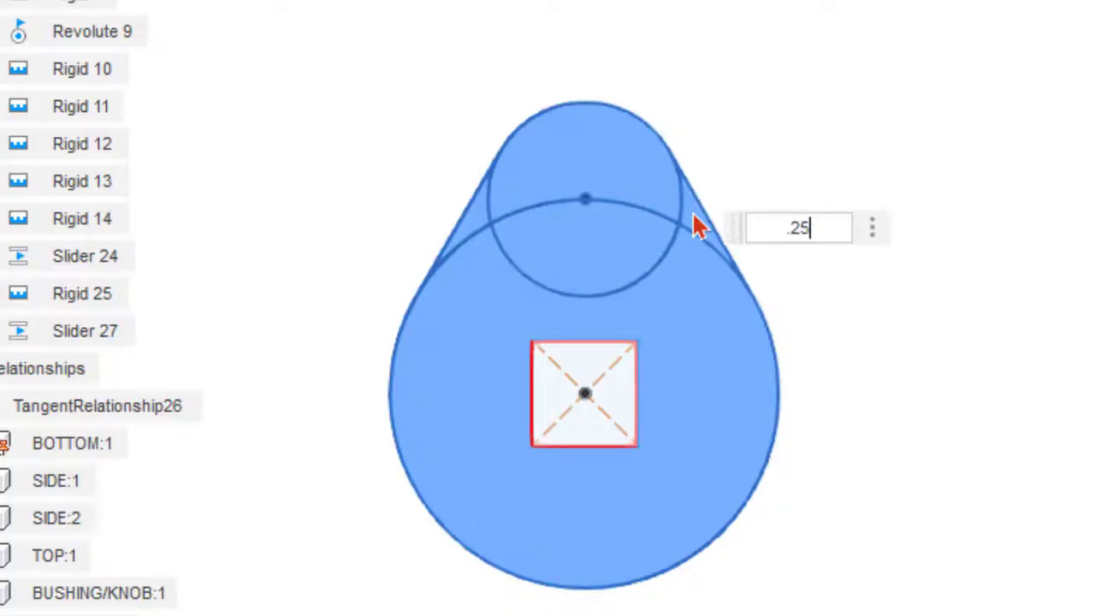
{"action": "key", "text": "Return"}
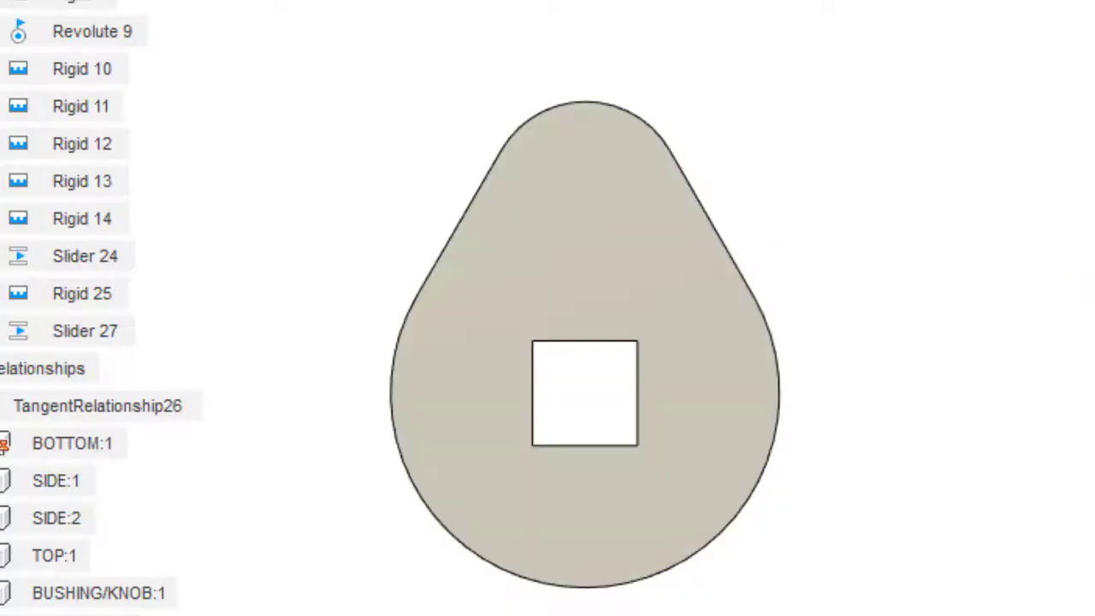
Apply the Paint - Enamel Glossy (Green) appearance to the PEAR CAM component
{"action": "middle_click_drag", "start_coordinate": [709, 411], "coordinate": [626, 426], "text": "shift"}
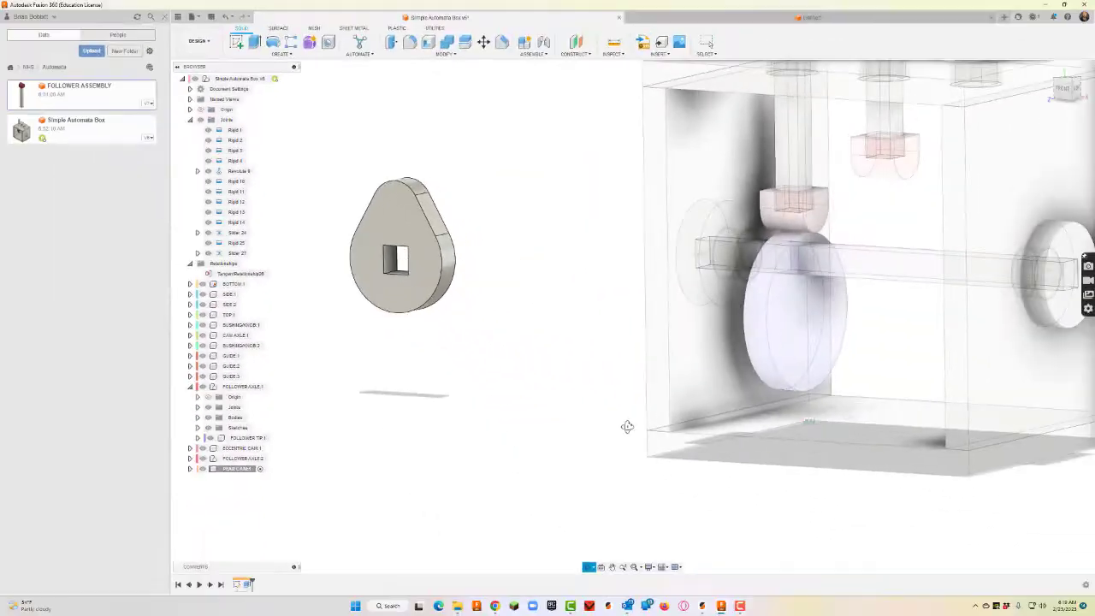
{"action": "right_click", "coordinate": [248, 469]}
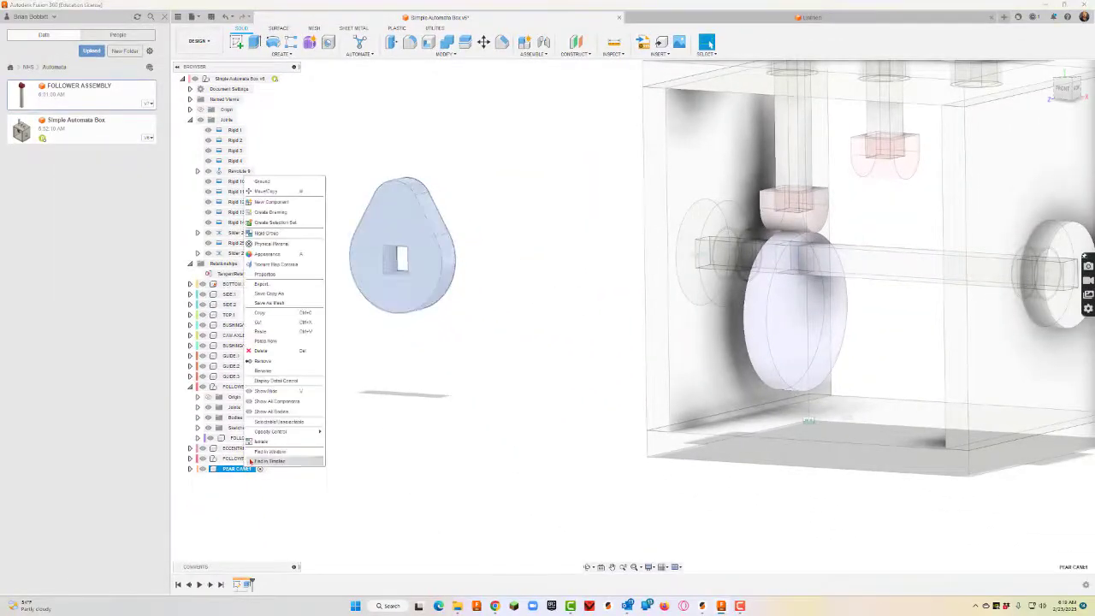
{"action": "left_click", "coordinate": [278, 253]}
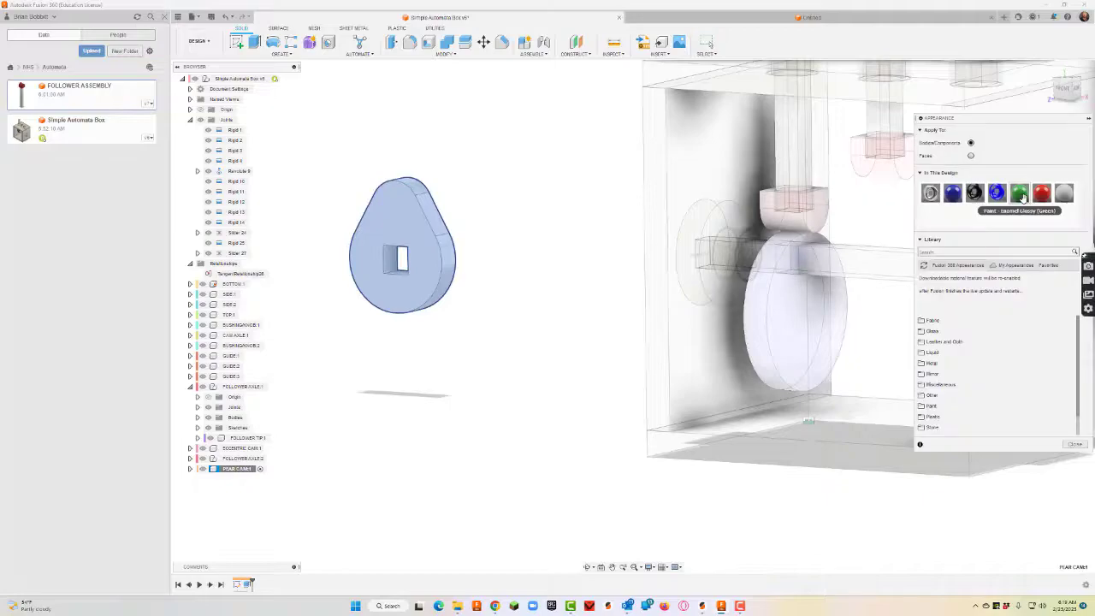
{"action": "left_click_drag", "start_coordinate": [1019, 192], "coordinate": [436, 243]}
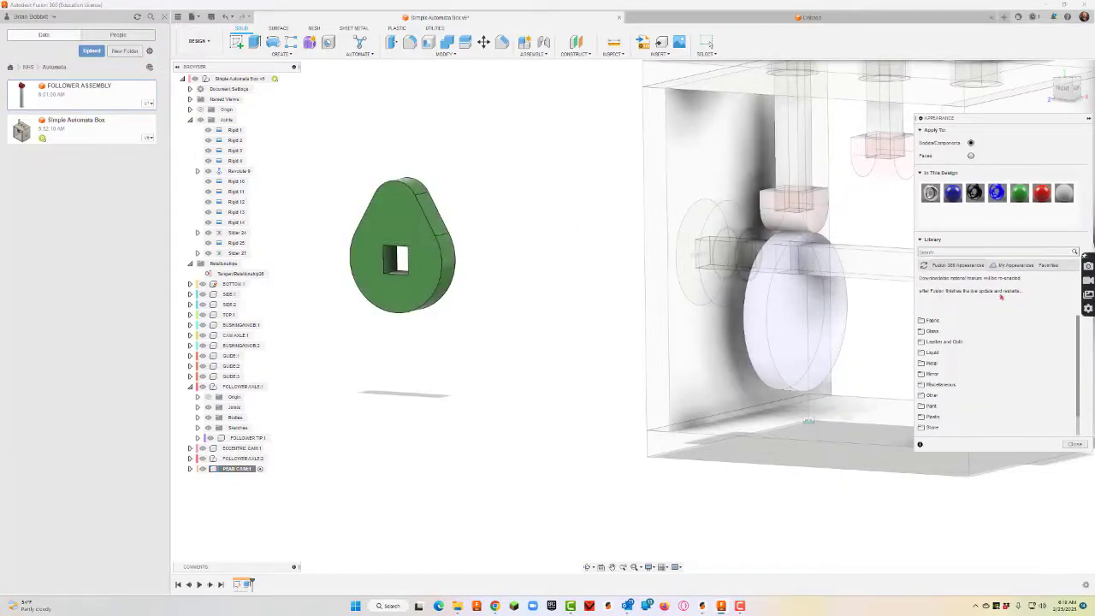
{"action": "left_click", "coordinate": [1074, 444]}
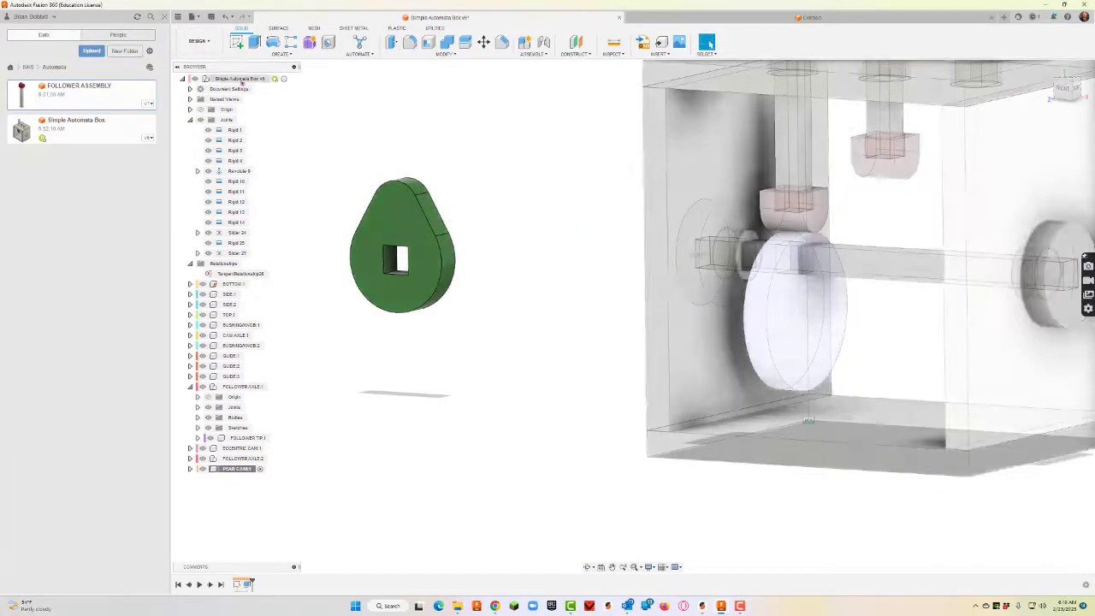
Activate the top-level assembly and create a joint from the pear cam's square hole center to the center of the cam axle's end face
{"action": "left_click", "coordinate": [284, 78]}
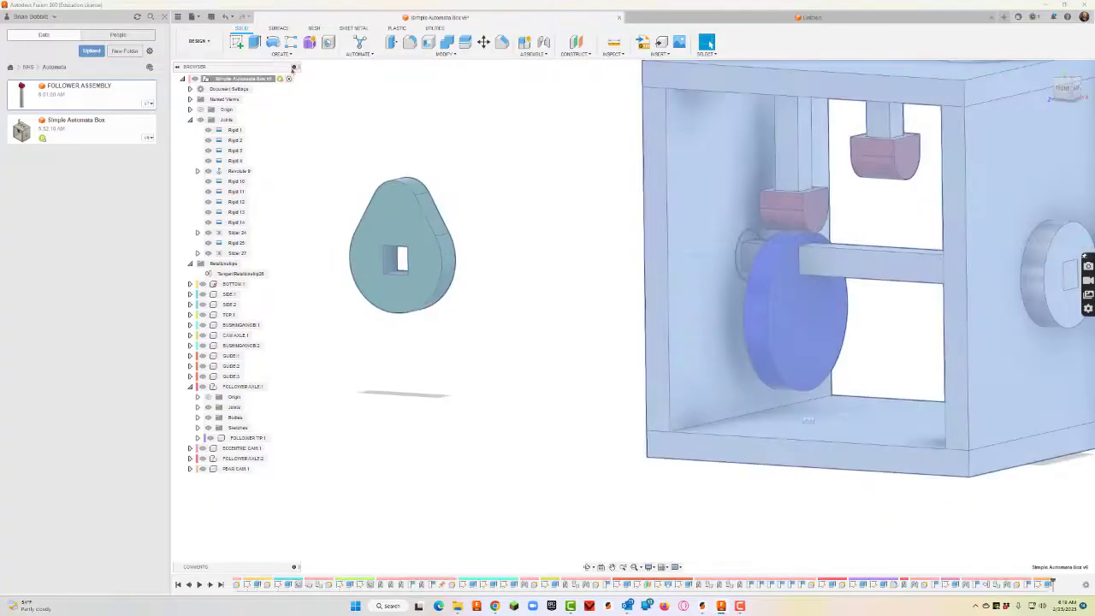
{"action": "scroll", "coordinate": [663, 205], "scroll_direction": "down", "scroll_amount": 3}
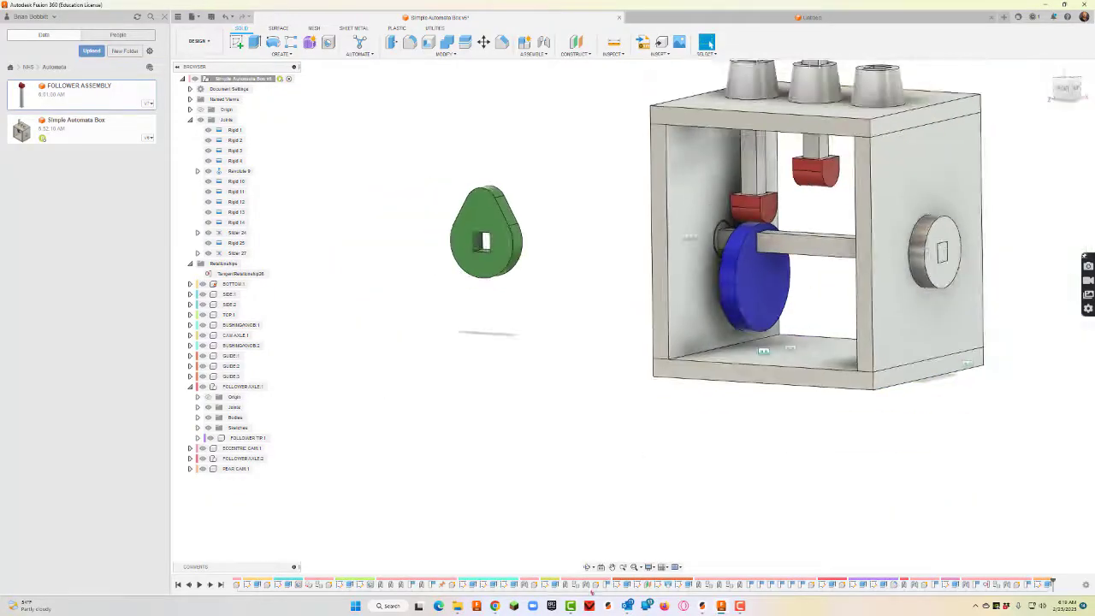
{"action": "left_click", "coordinate": [587, 566]}
{"action": "left_click_drag", "start_coordinate": [655, 428], "coordinate": [710, 410]}
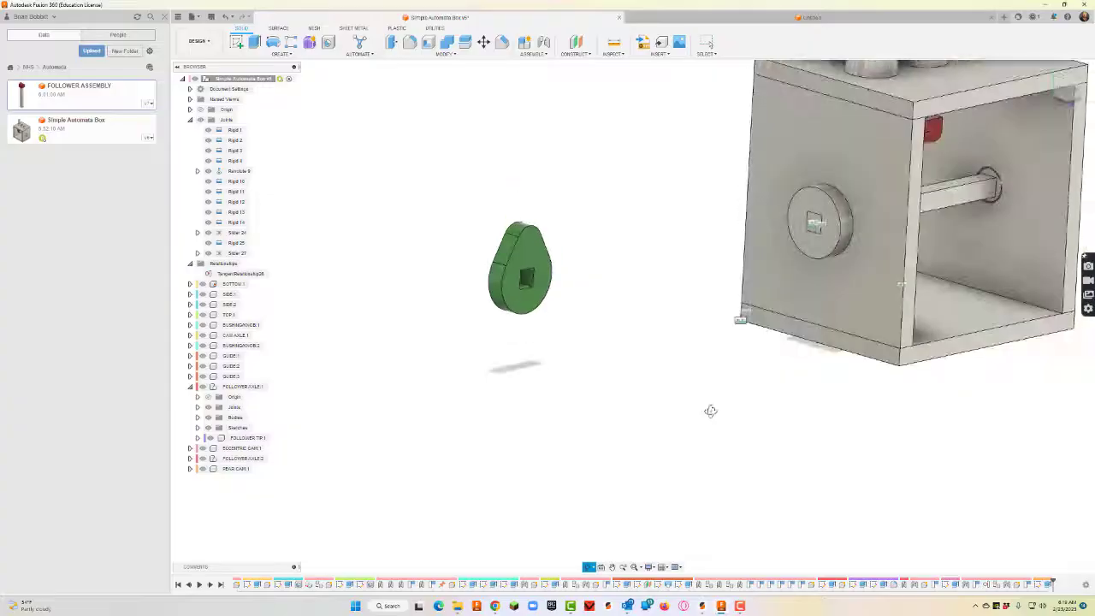
{"action": "key", "text": "Escape"}
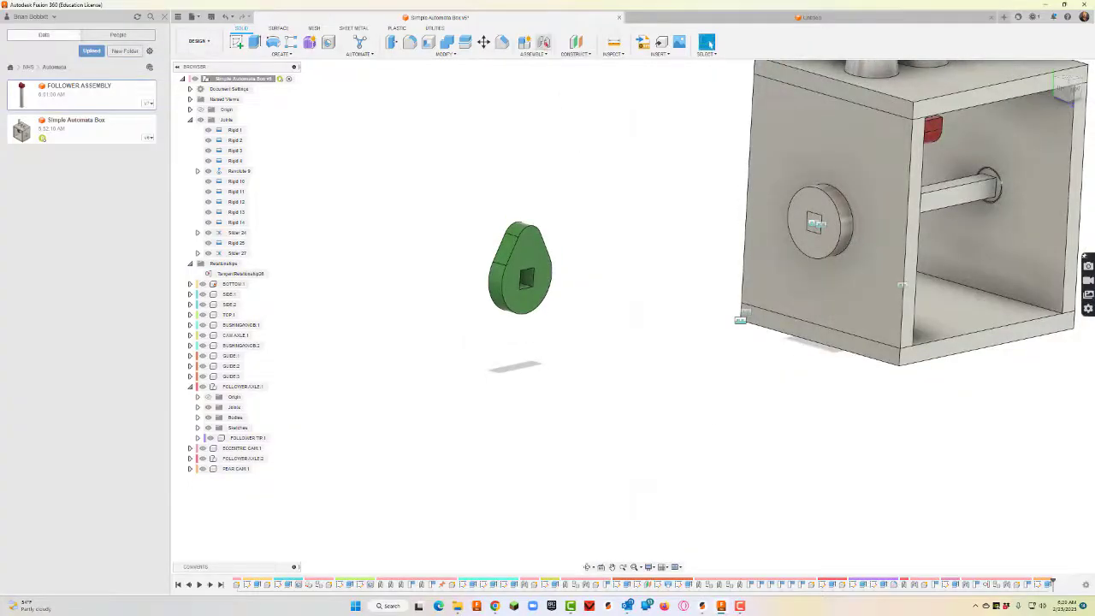
{"action": "key", "text": "j"}
{"action": "scroll", "coordinate": [539, 308], "scroll_direction": "up", "scroll_amount": 5}
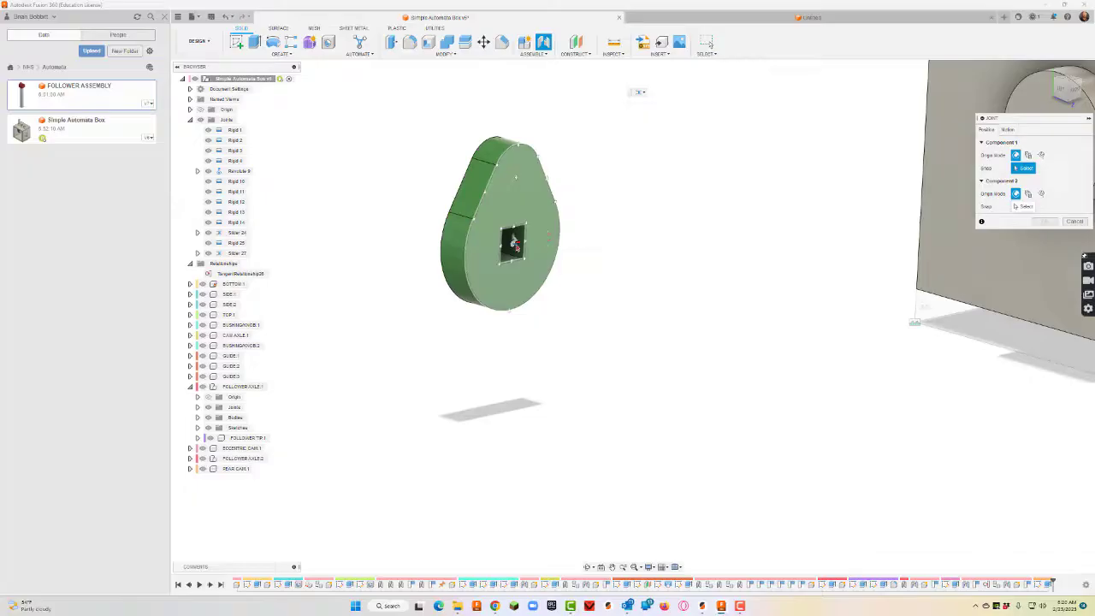
{"action": "left_click", "coordinate": [513, 245]}
{"action": "scroll", "coordinate": [896, 243], "scroll_direction": "up", "scroll_amount": 5}
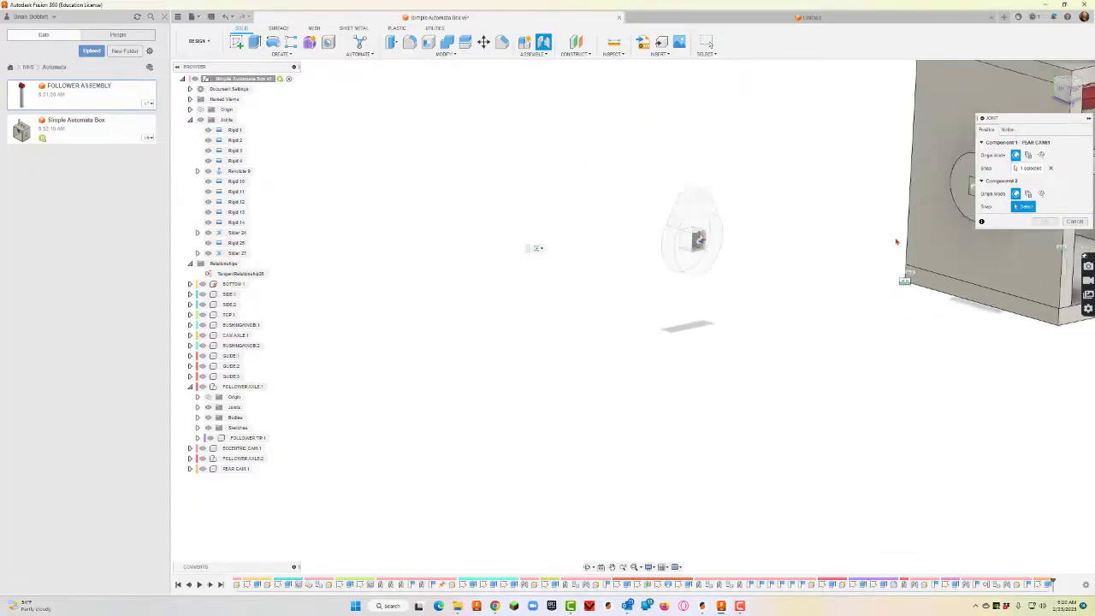
{"action": "scroll", "coordinate": [919, 274], "scroll_direction": "up", "scroll_amount": 2}
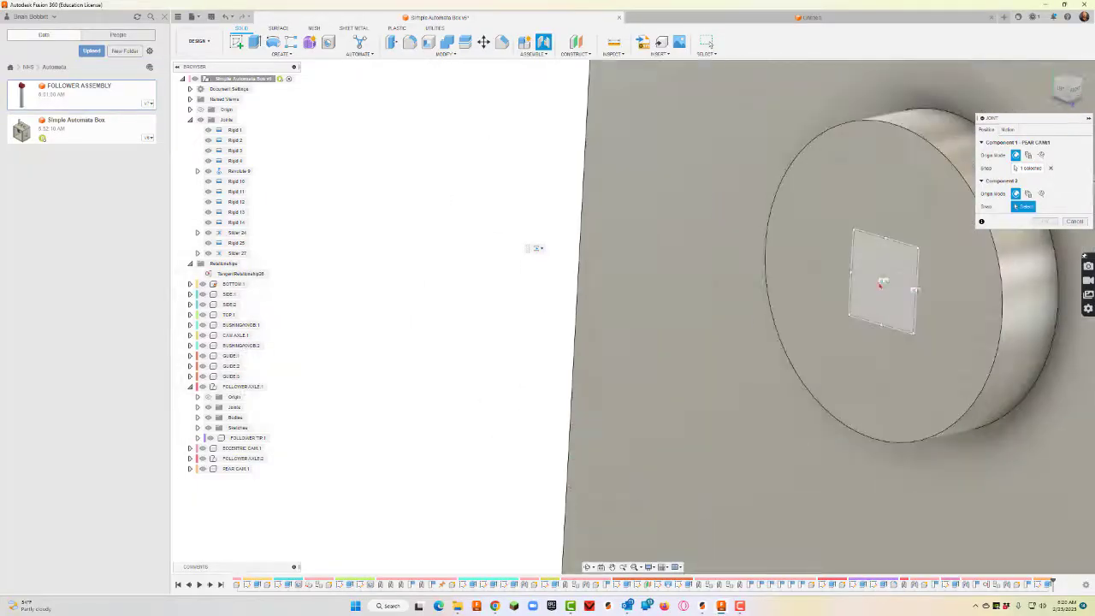
{"action": "left_click", "coordinate": [881, 285]}
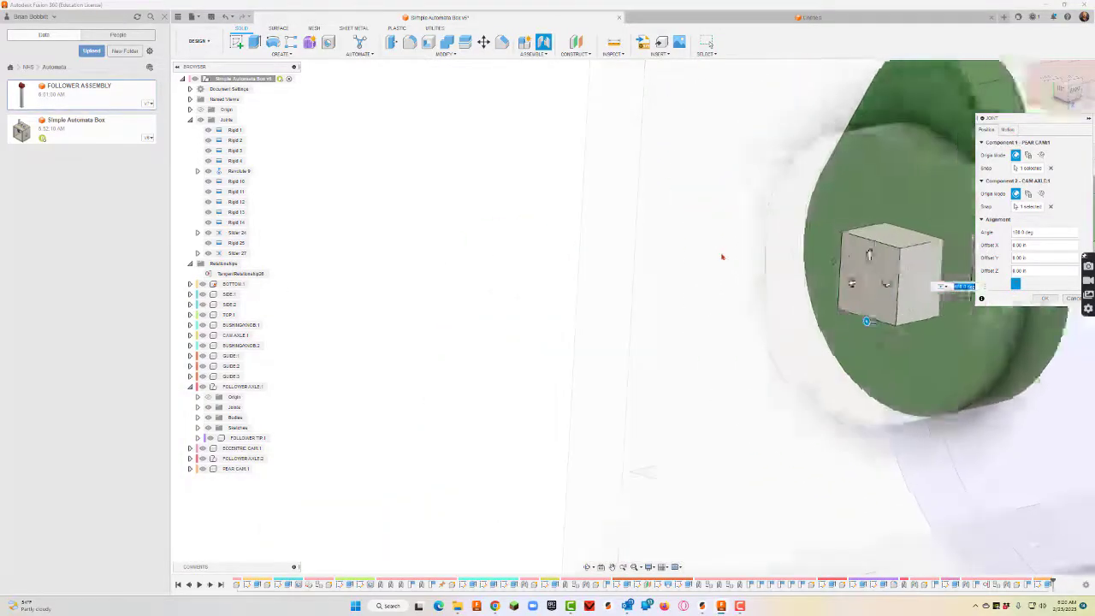
Offset the pear cam about -2.1 in along the cam axle so it sits under the middle follower, and accept the joint
{"action": "scroll", "coordinate": [717, 251], "scroll_direction": "down", "scroll_amount": 2}
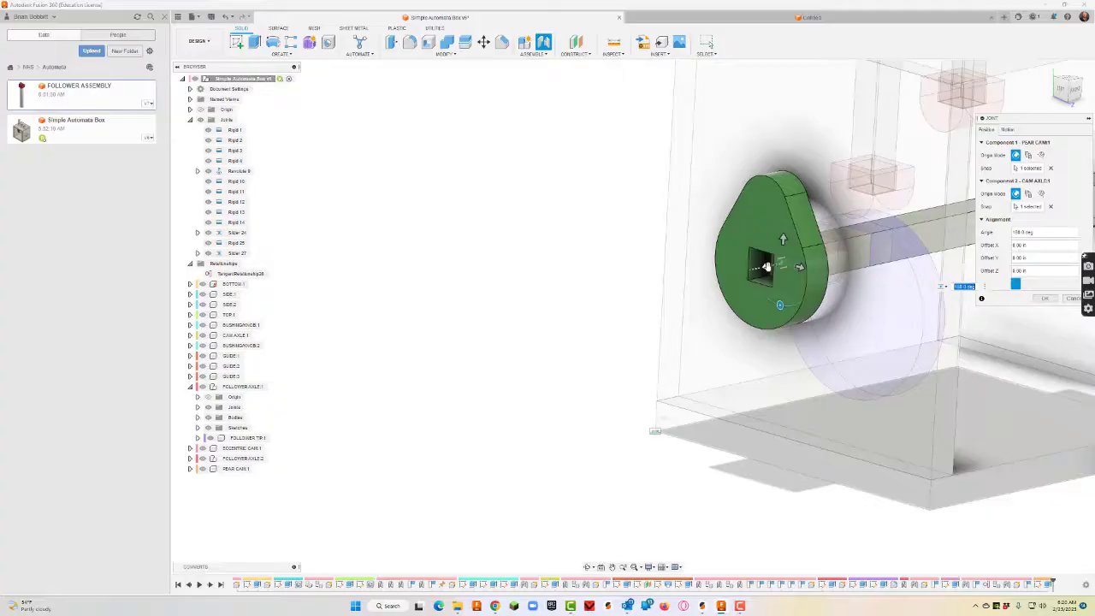
{"action": "left_click_drag", "start_coordinate": [767, 267], "coordinate": [954, 225]}
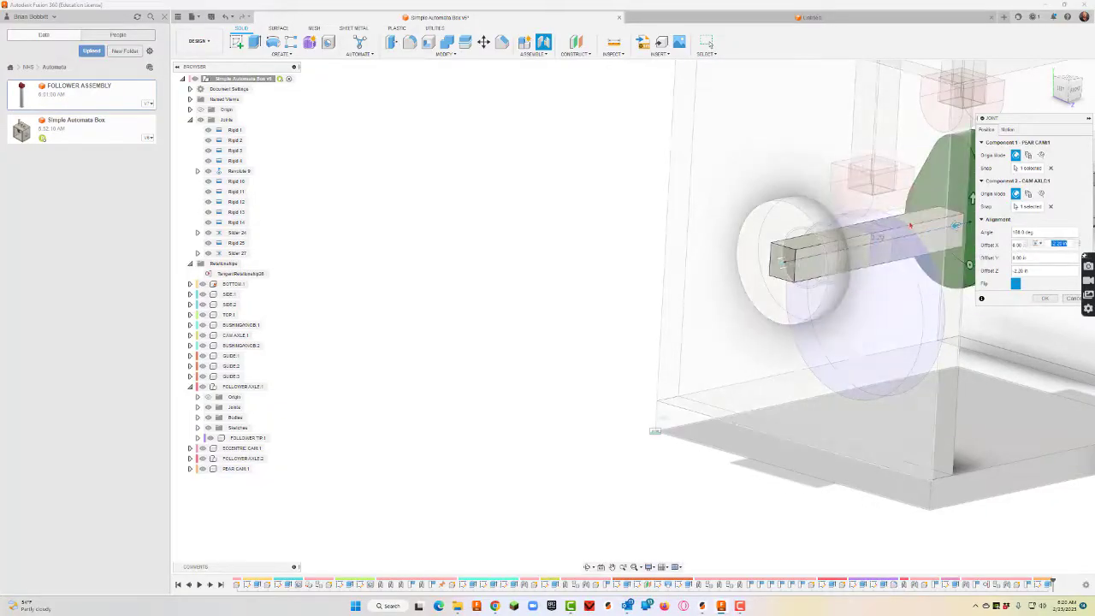
{"action": "left_click", "coordinate": [1074, 89]}
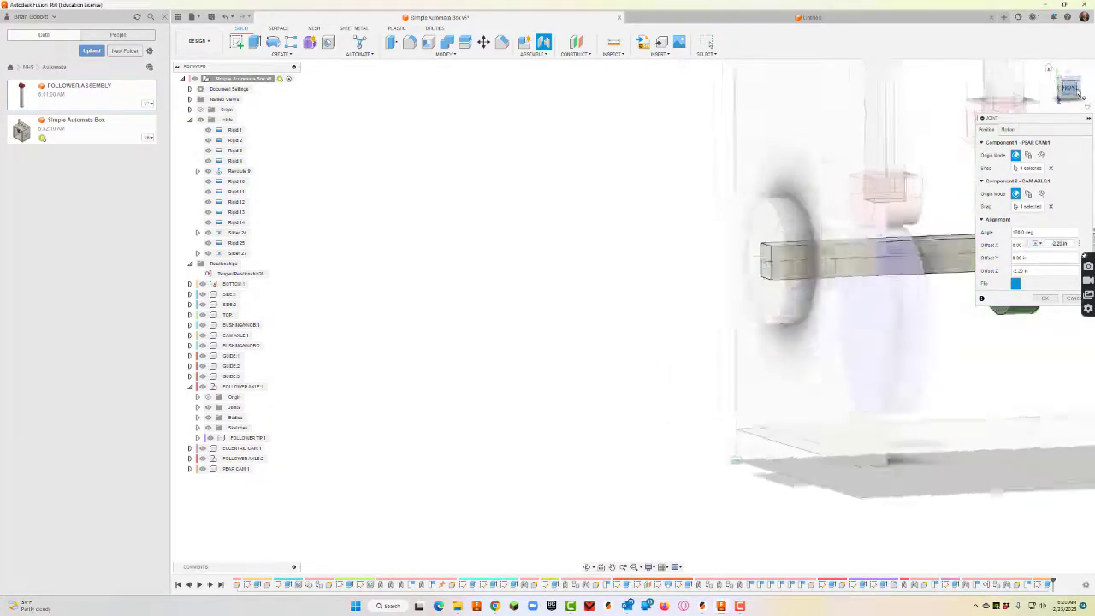
{"action": "left_click_drag", "start_coordinate": [1037, 120], "coordinate": [478, 143]}
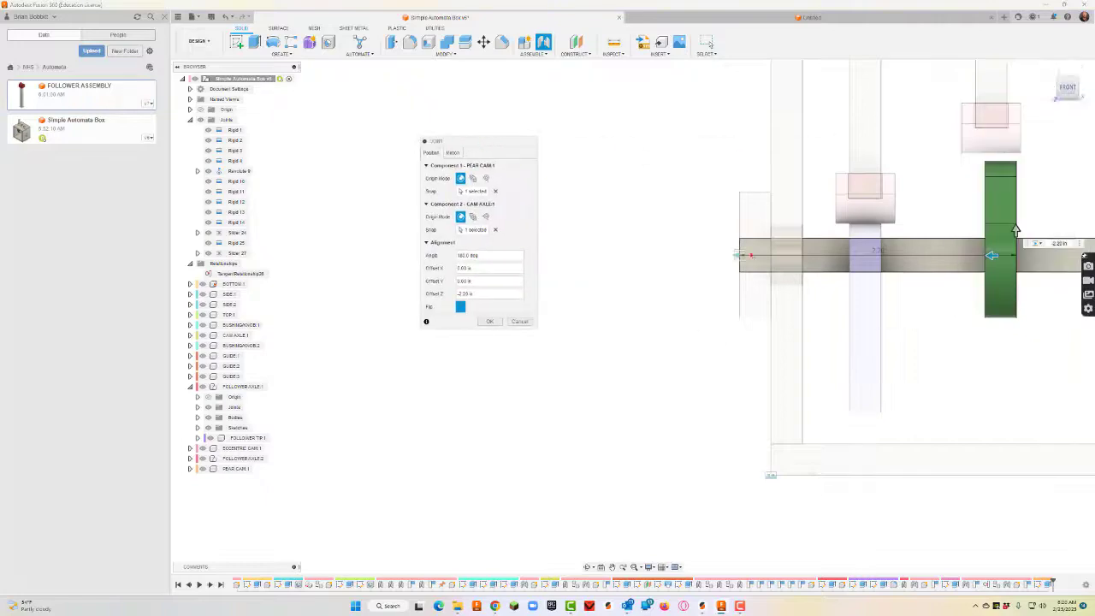
{"action": "middle_click_drag", "start_coordinate": [948, 364], "coordinate": [777, 384]}
{"action": "left_click_drag", "start_coordinate": [838, 270], "coordinate": [828, 270]}
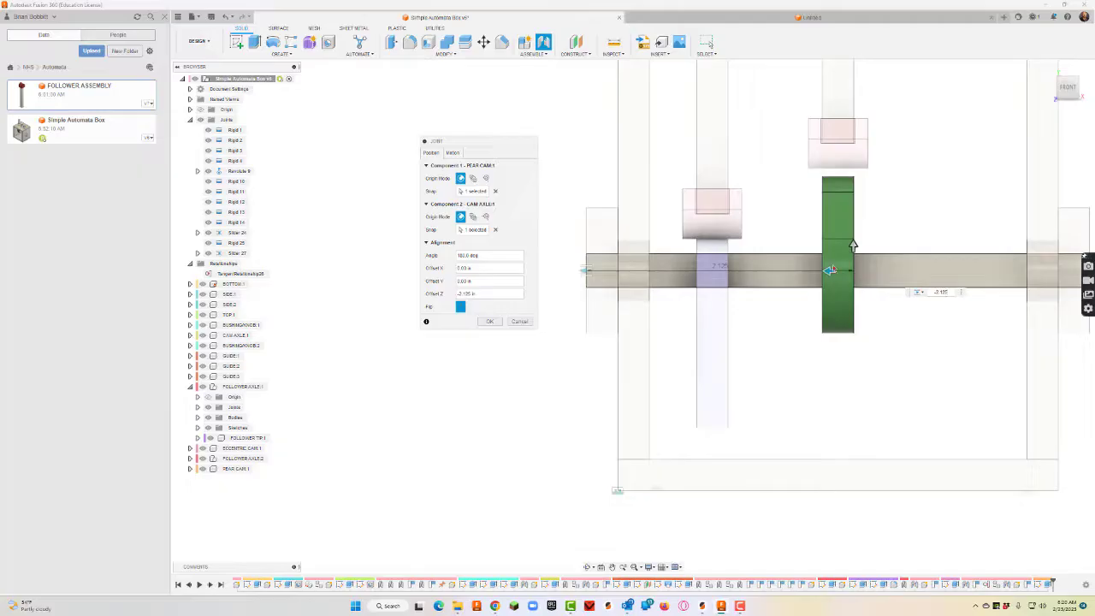
{"action": "left_click", "coordinate": [489, 321]}
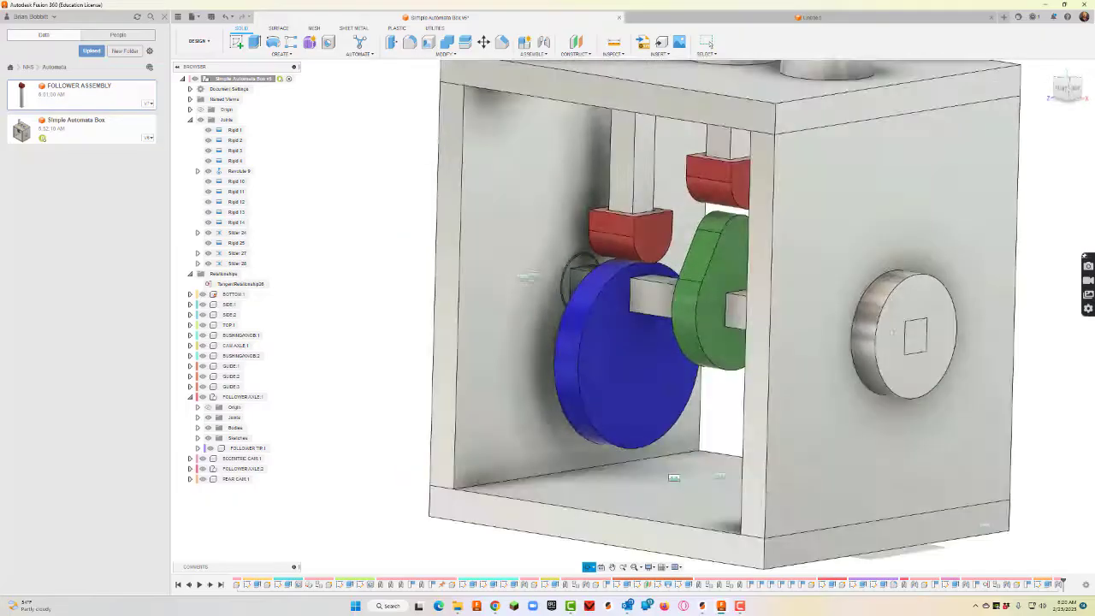
Return the knob's revolute joint to its home position
{"action": "middle_click_drag", "start_coordinate": [637, 342], "coordinate": [658, 310], "text": "shift"}
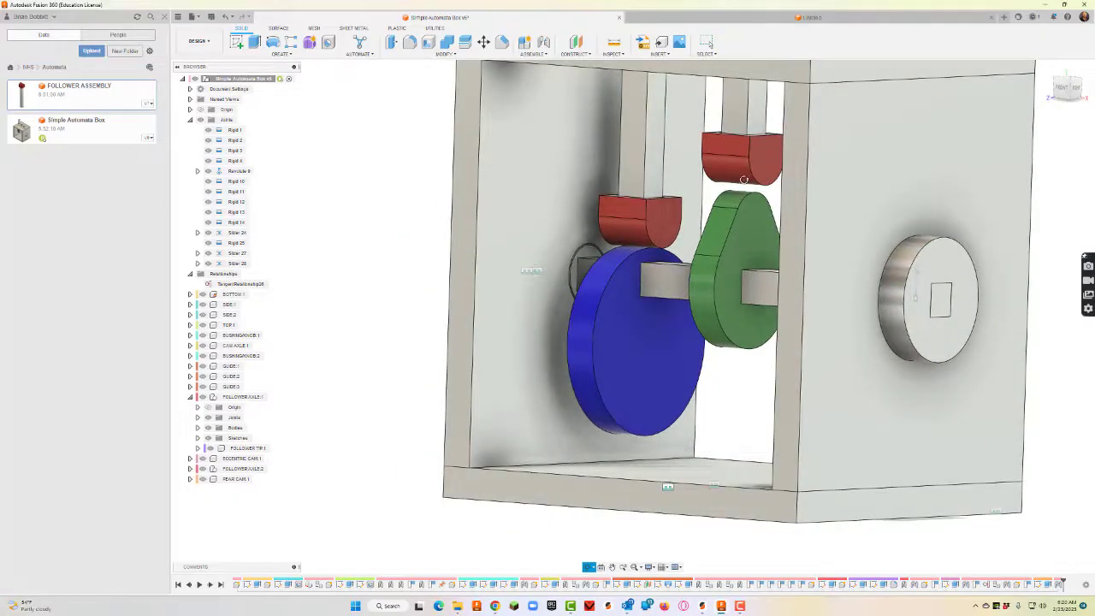
{"action": "left_click", "coordinate": [920, 274]}
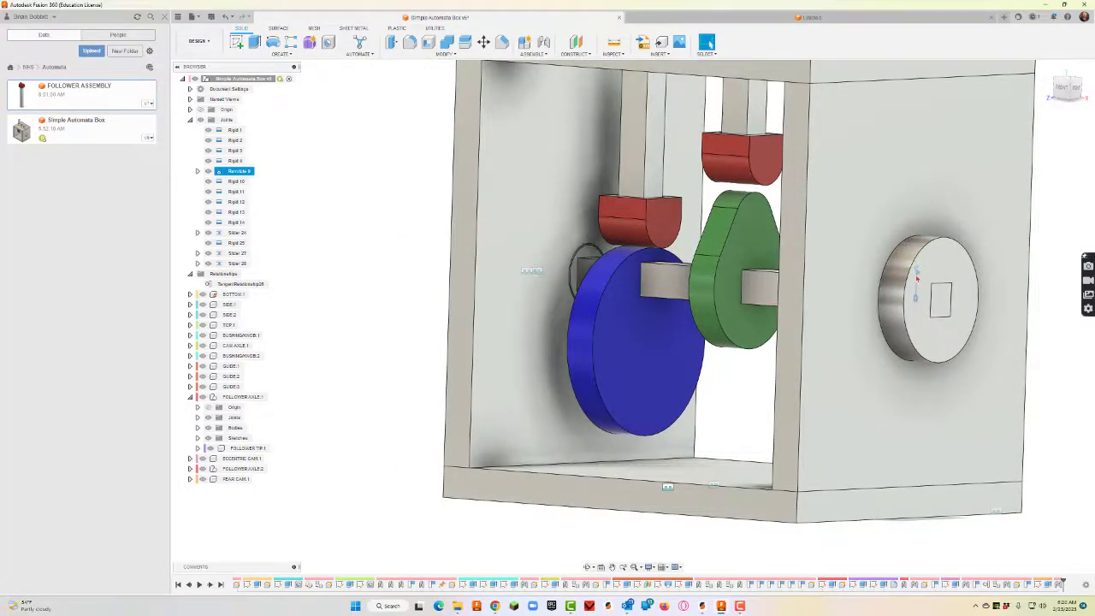
{"action": "right_click", "coordinate": [918, 273]}
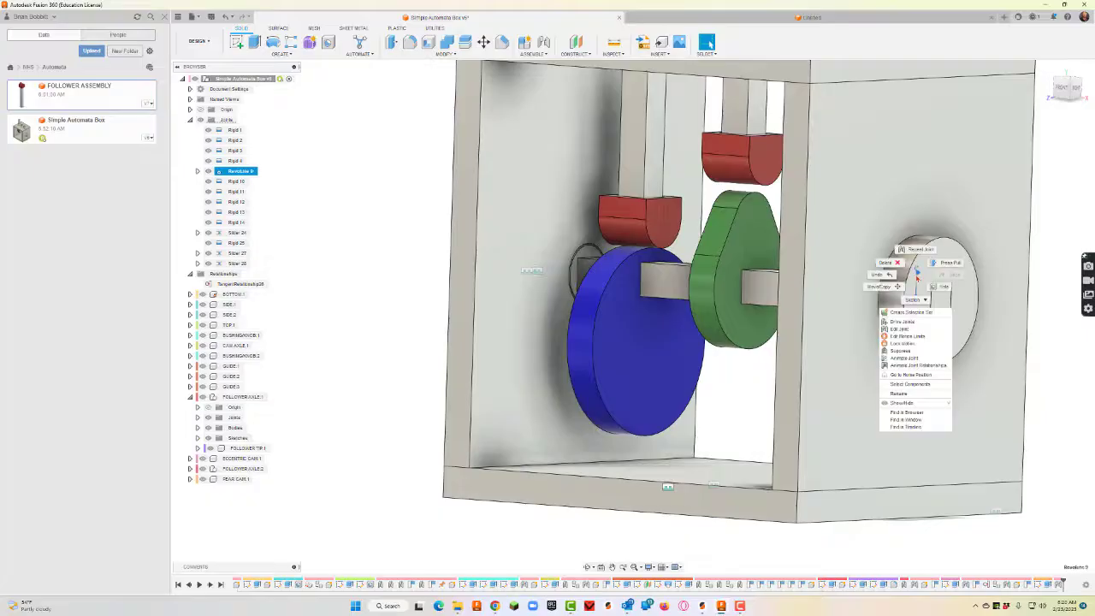
{"action": "left_click", "coordinate": [914, 376]}
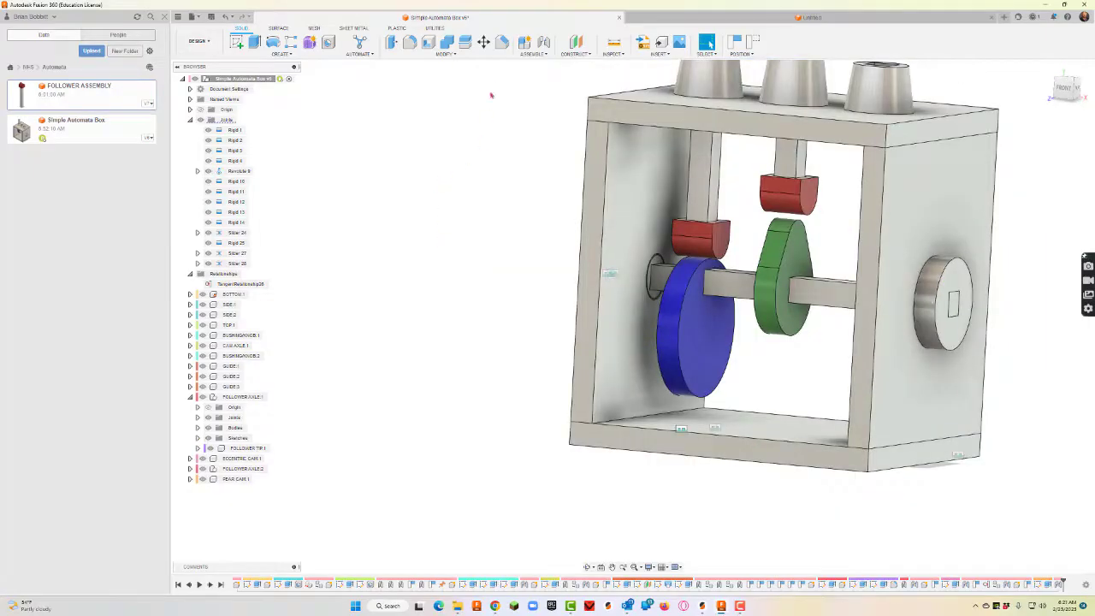
Add a tangent relationship between the middle follower tip's curved underside and the pear cam's rounded nose, and rotate the knob to test the motion
{"action": "left_click", "coordinate": [534, 54]}
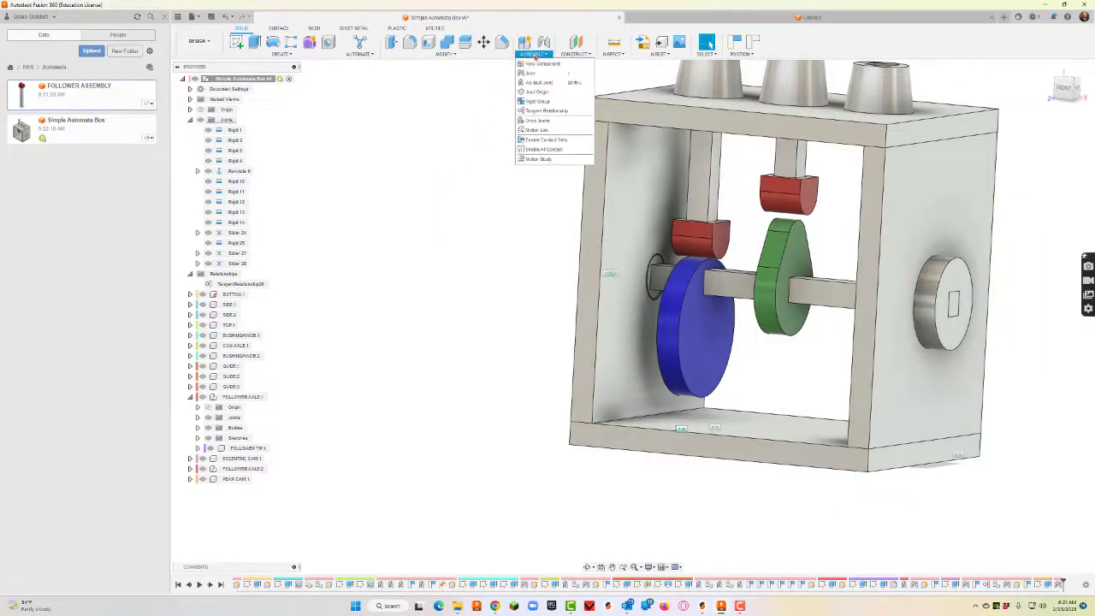
{"action": "left_click", "coordinate": [538, 112]}
{"action": "left_click", "coordinate": [788, 201]}
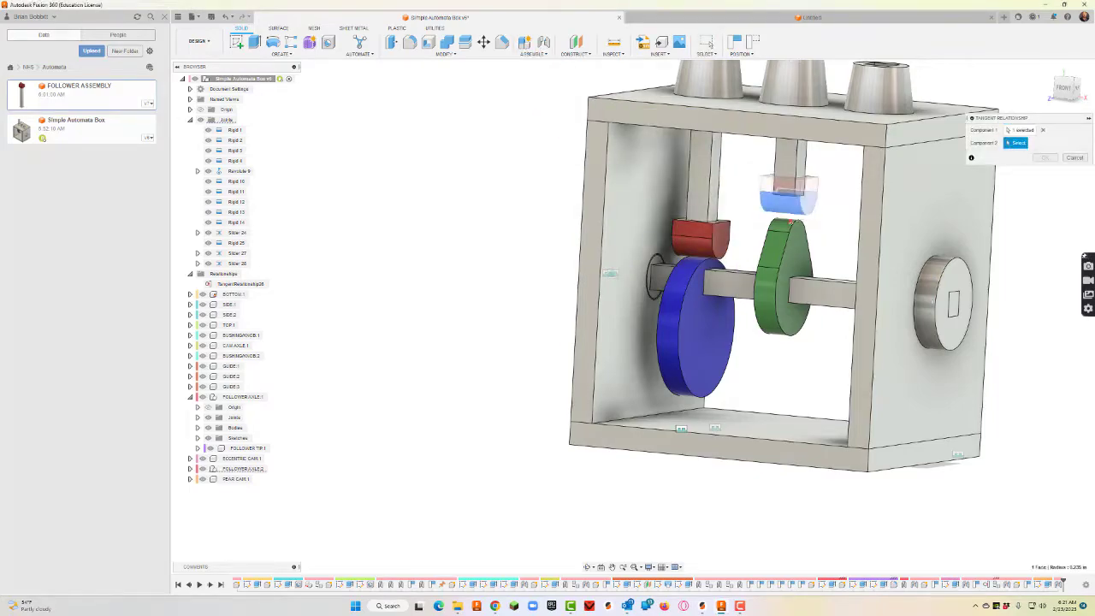
{"action": "left_click", "coordinate": [790, 224]}
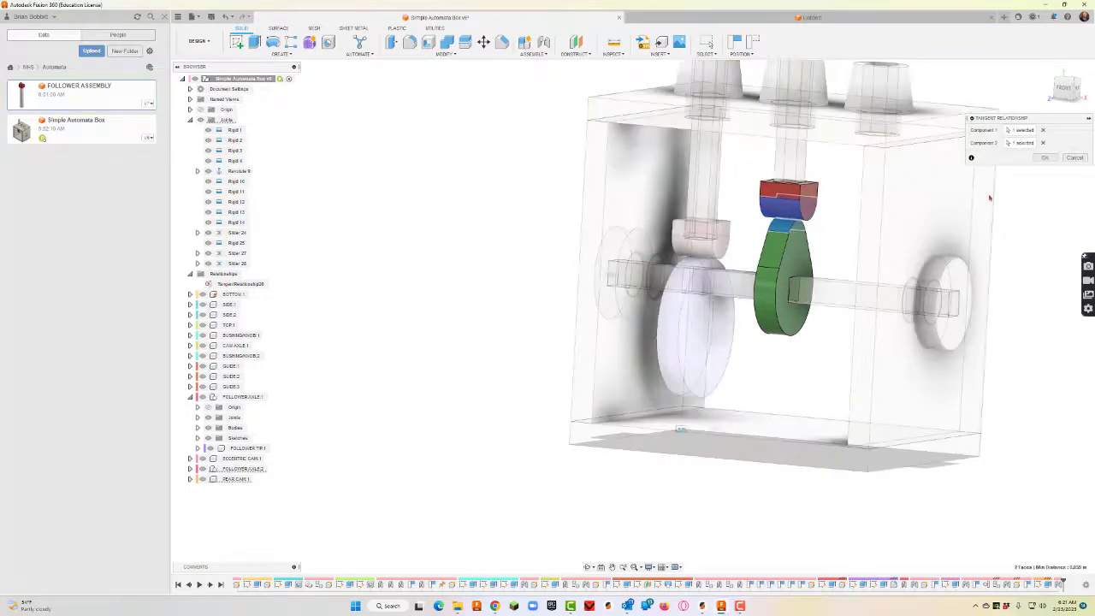
{"action": "left_click", "coordinate": [1044, 158]}
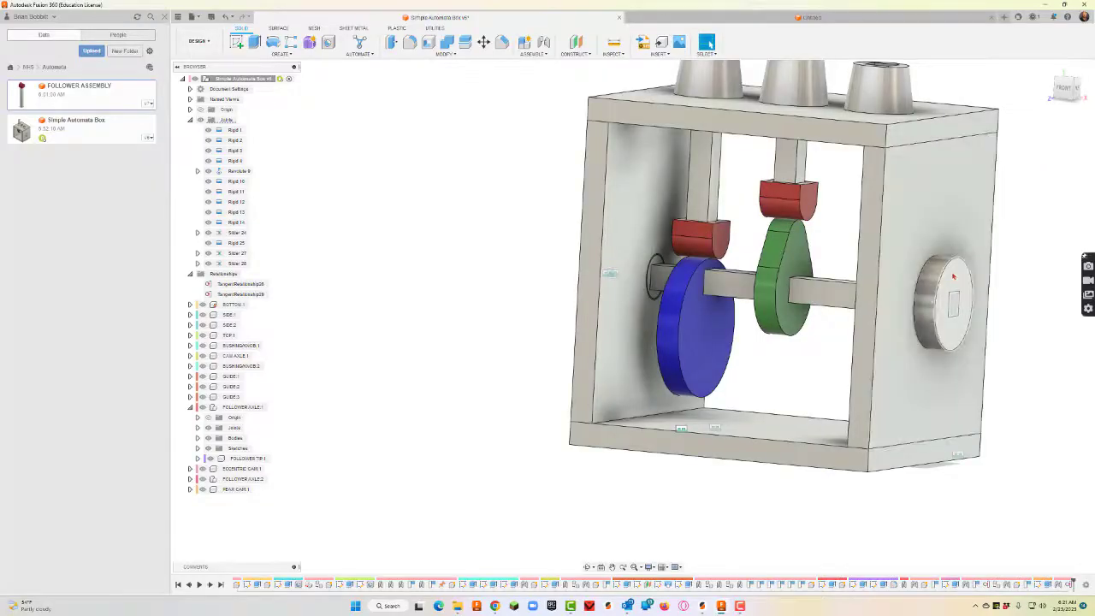
{"action": "left_click_drag", "start_coordinate": [918, 351], "coordinate": [966, 282]}
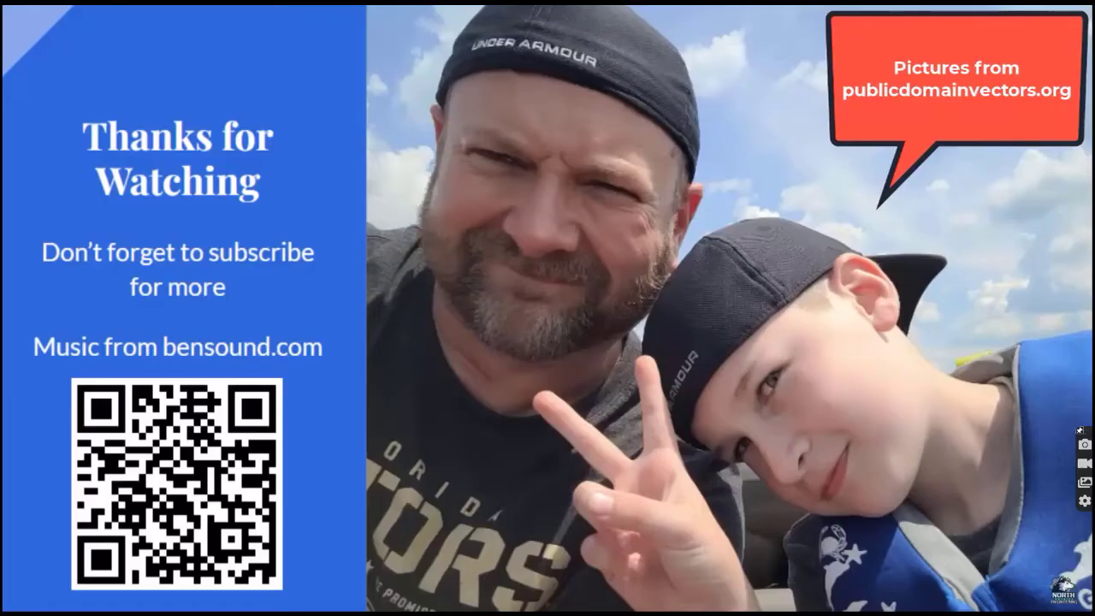